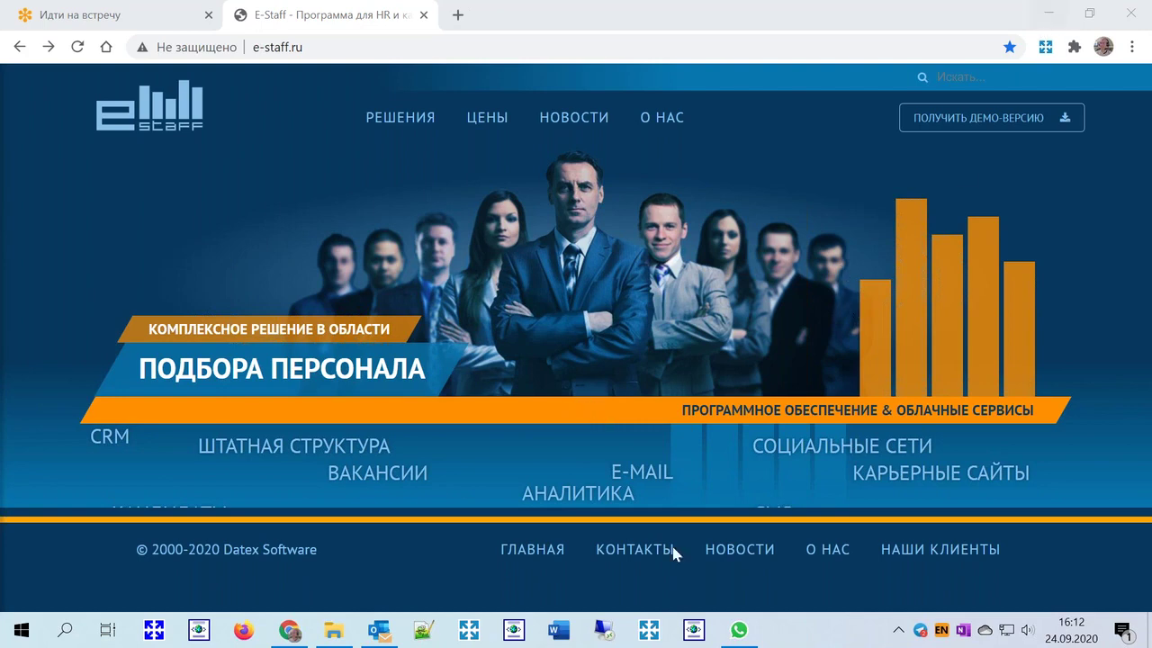
Launch the E-Staff desktop client, log in to localhost:9003 with the saved credentials, and dismiss the event reminder
left_click(650, 632)
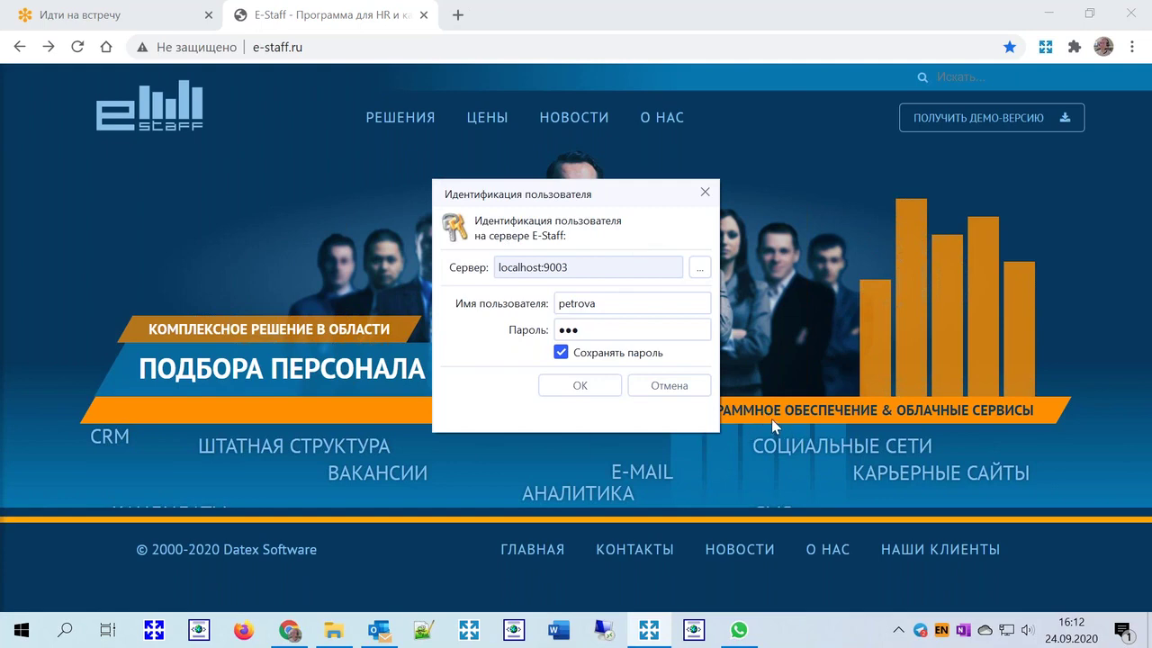
left_click(580, 387)
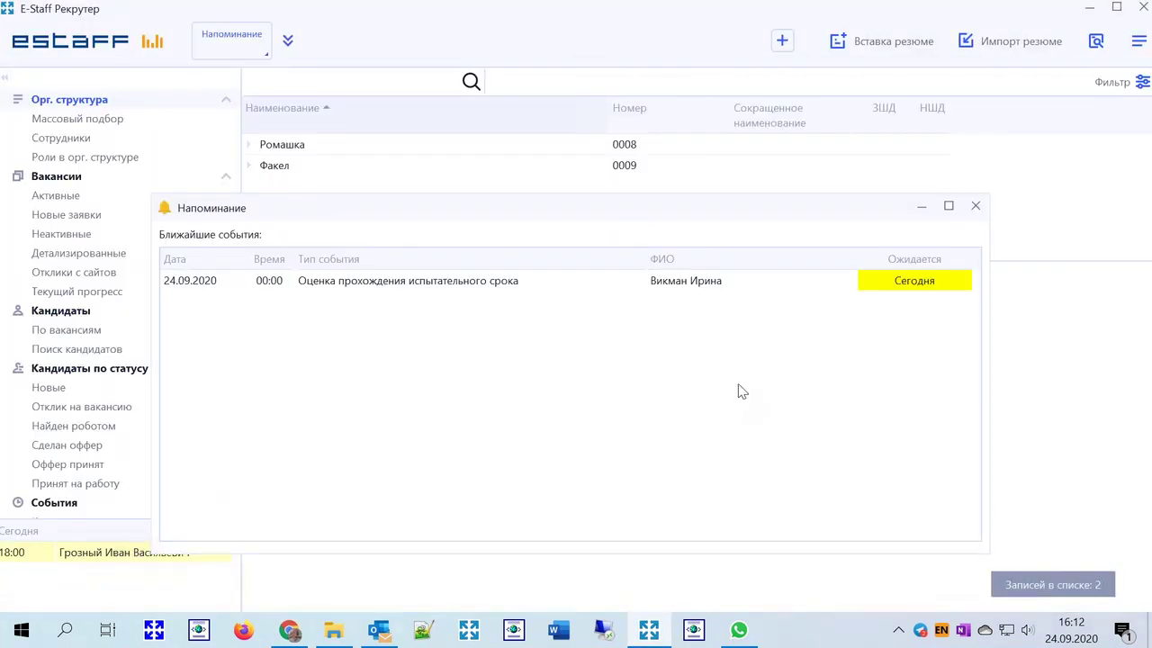
left_click(976, 206)
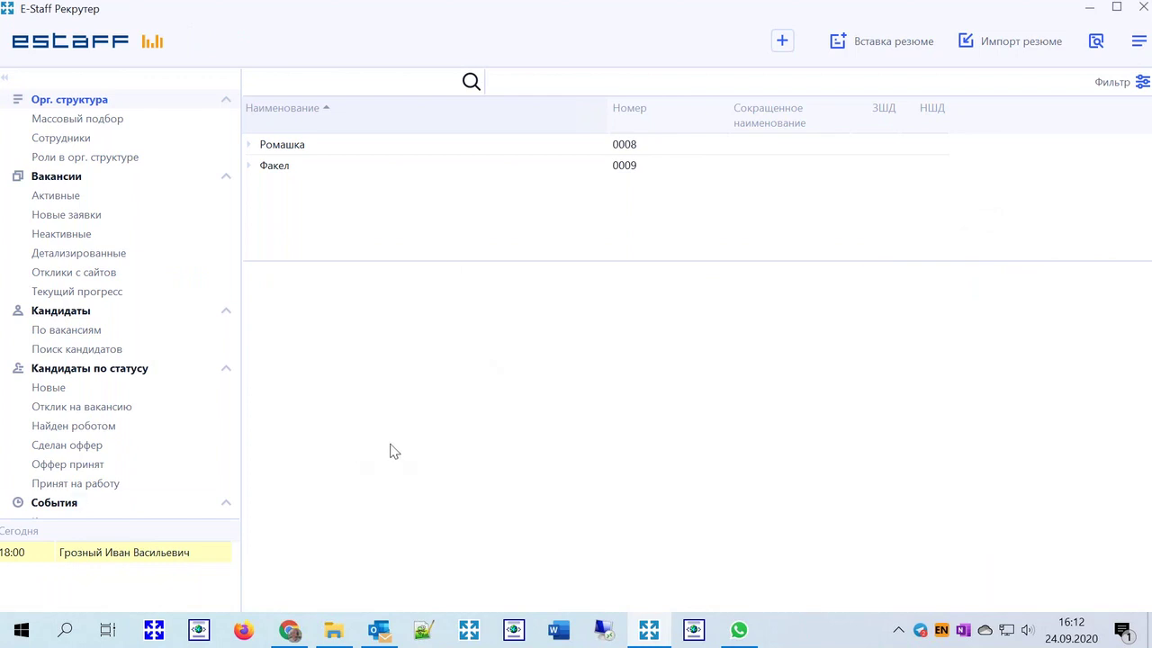
Switch to Chrome, open the bookmarked E-Staff web interface in a new tab, view its Вакансии list, and minimize the browser
left_click(286, 632)
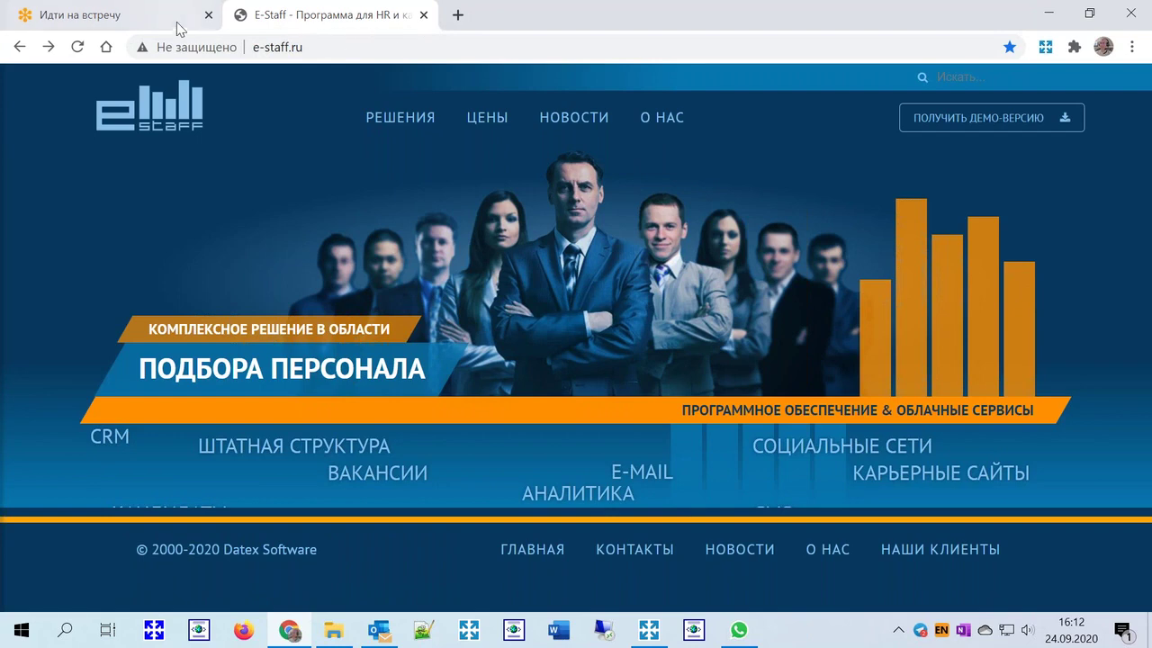
double_click(891, 18)
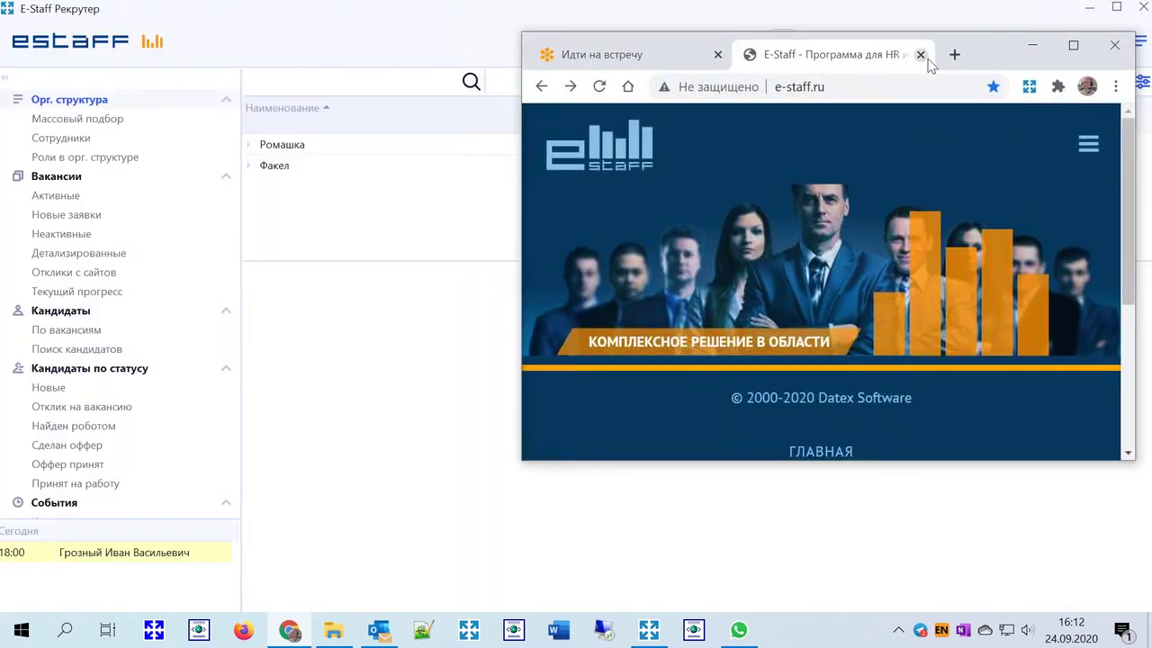
left_click(954, 54)
left_click(1070, 45)
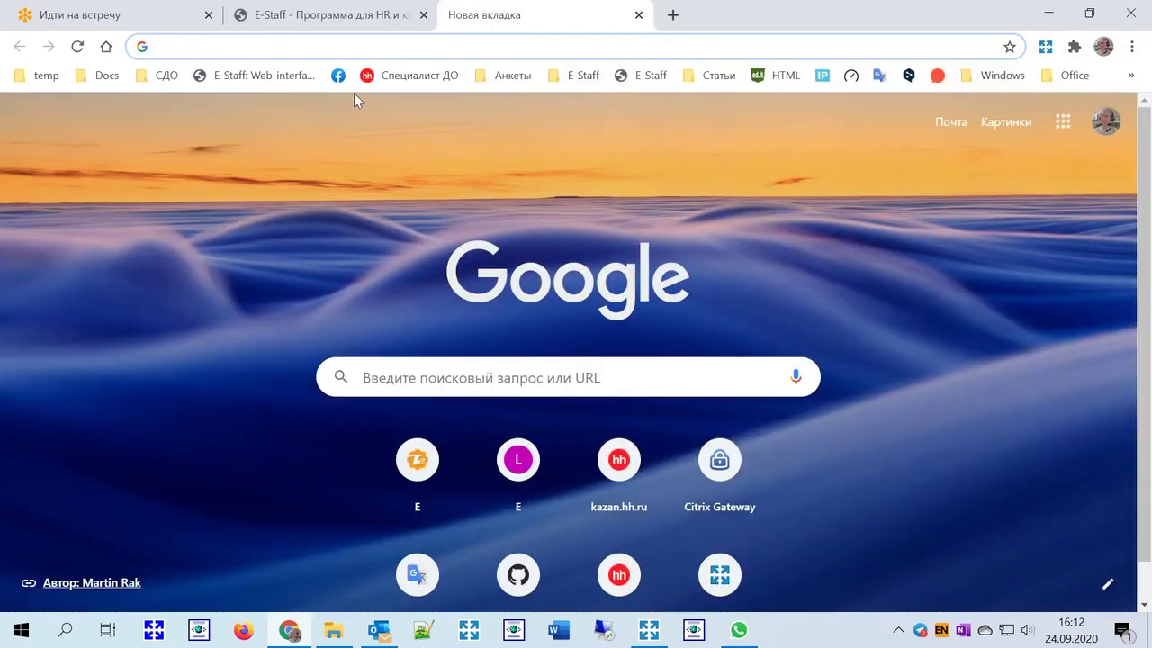
left_click(270, 75)
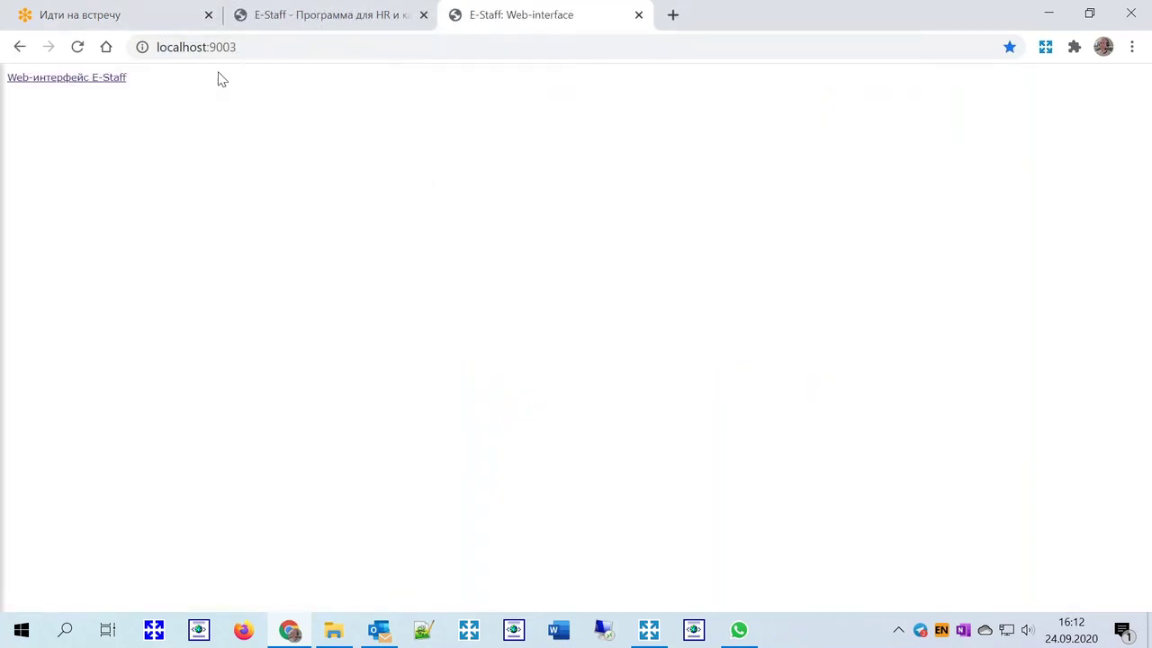
left_click(93, 78)
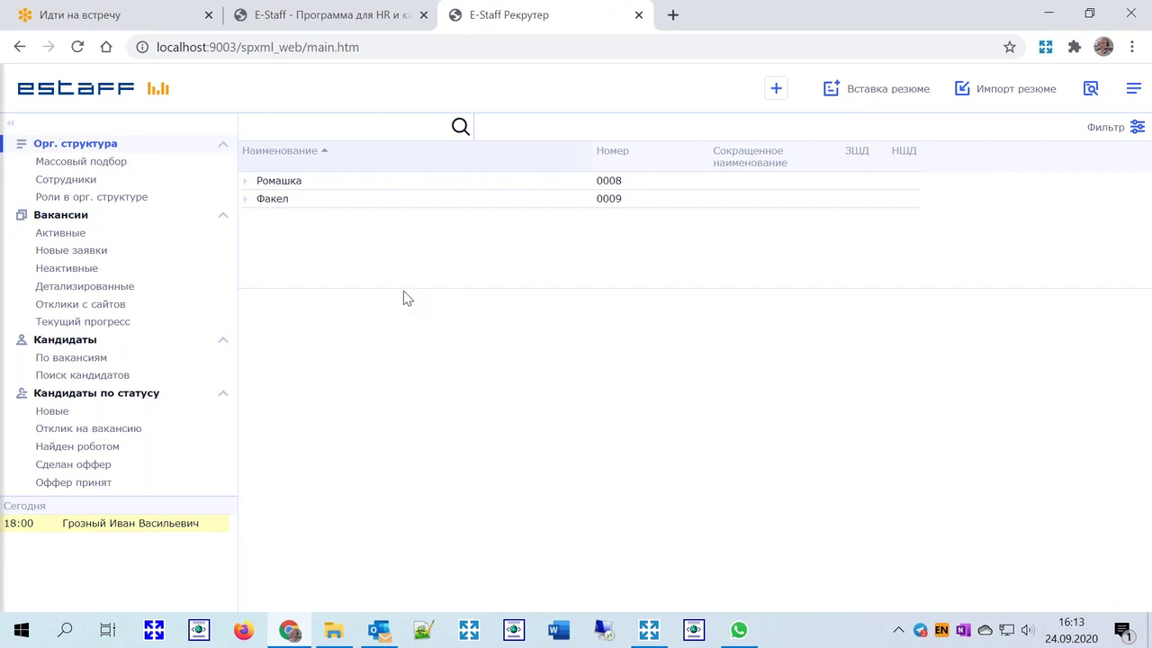
left_click(59, 216)
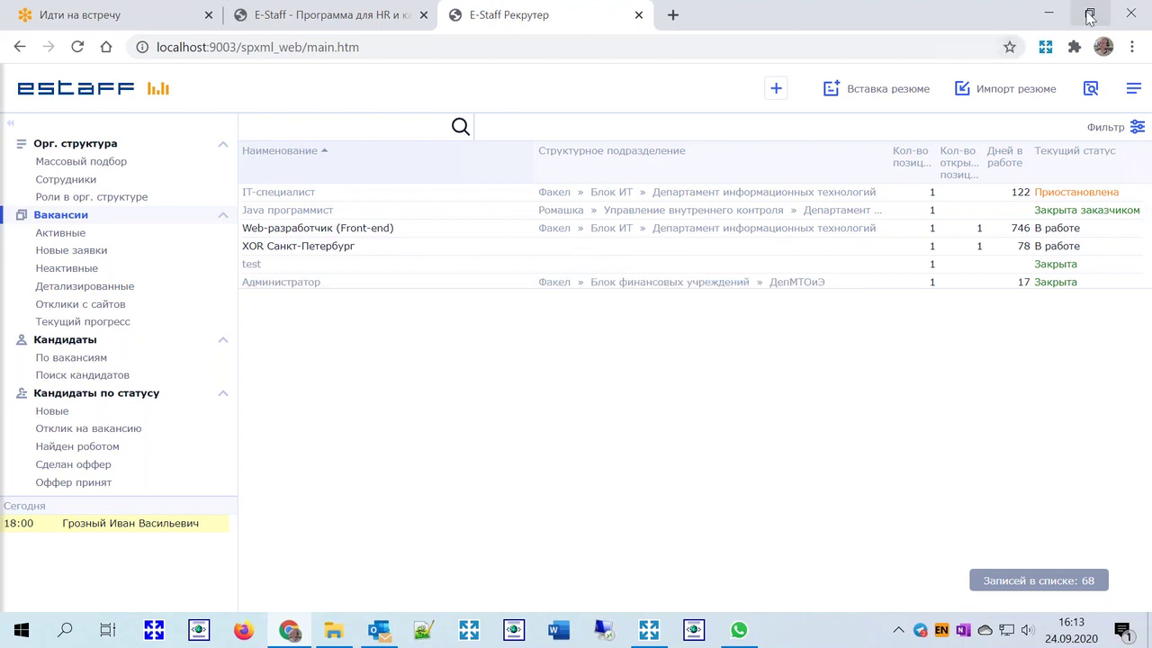
left_click(1048, 13)
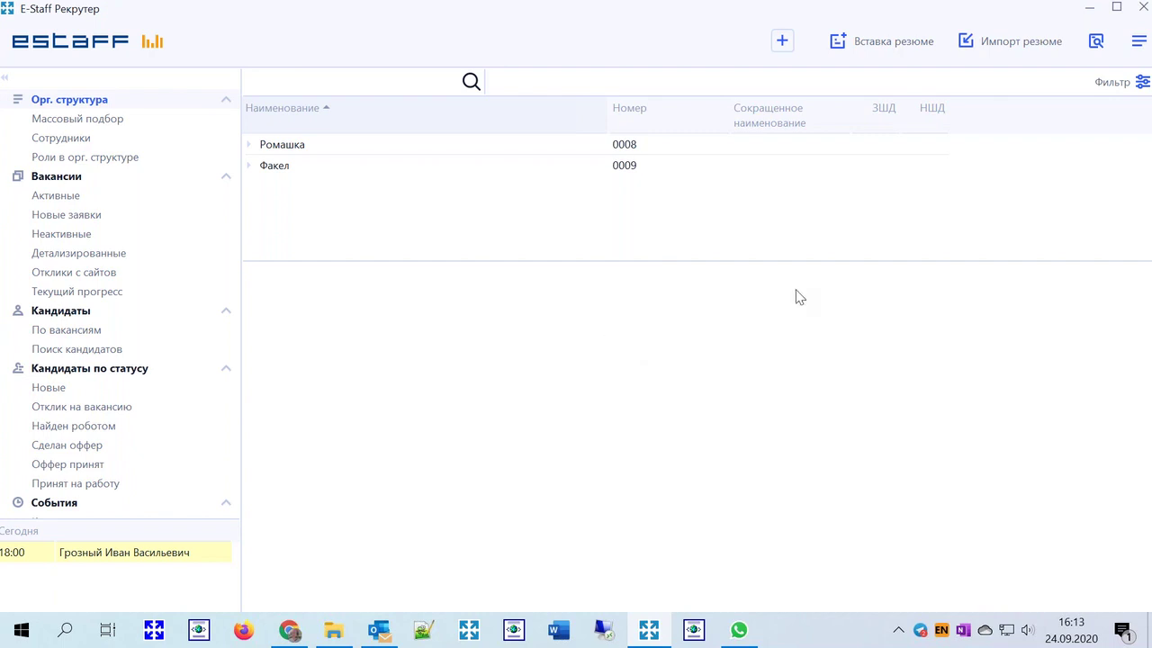
Examine the available options of the Цветовая тема personal setting and close the settings without changing the theme
left_click(1137, 42)
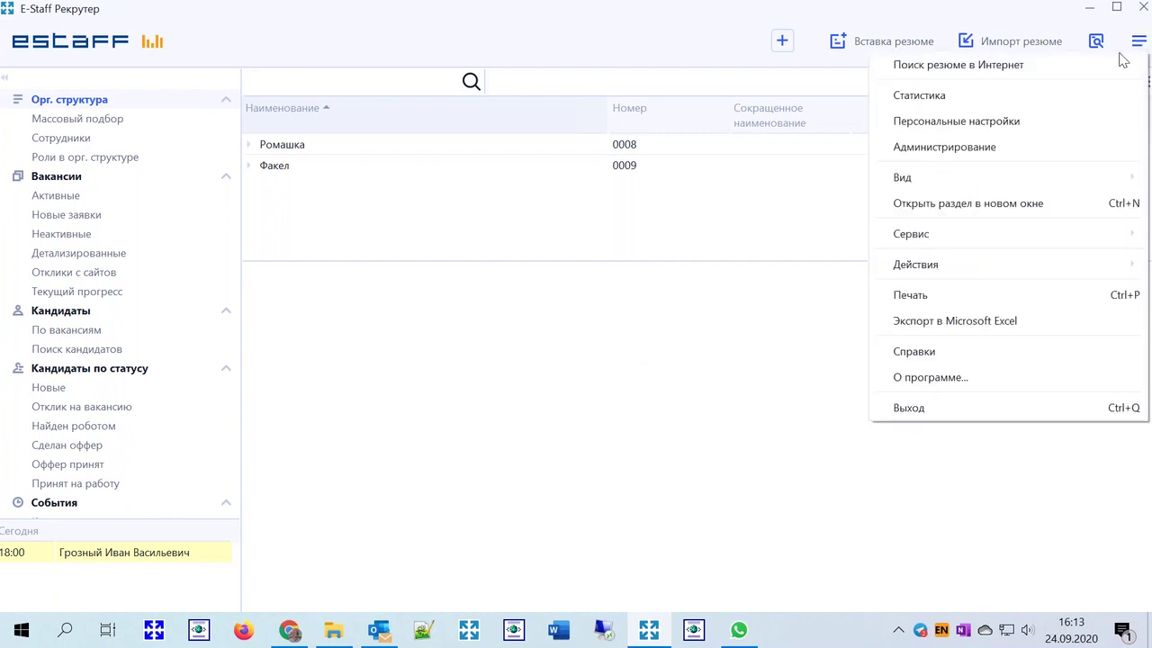
left_click(1001, 127)
double_click(386, 211)
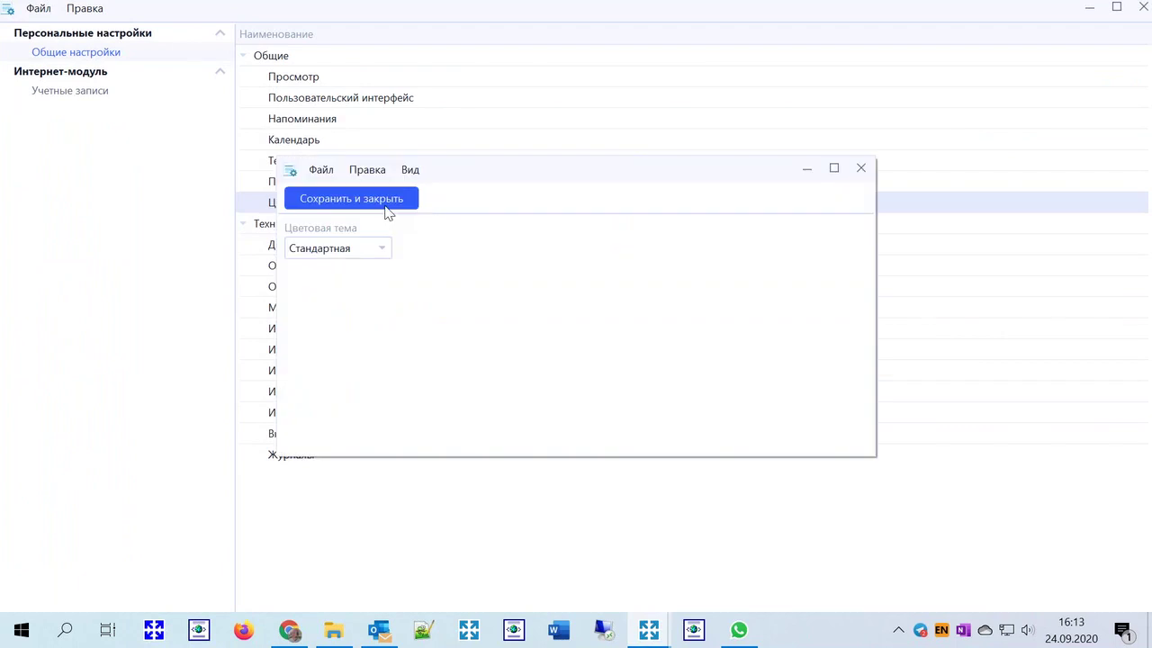
left_click(389, 250)
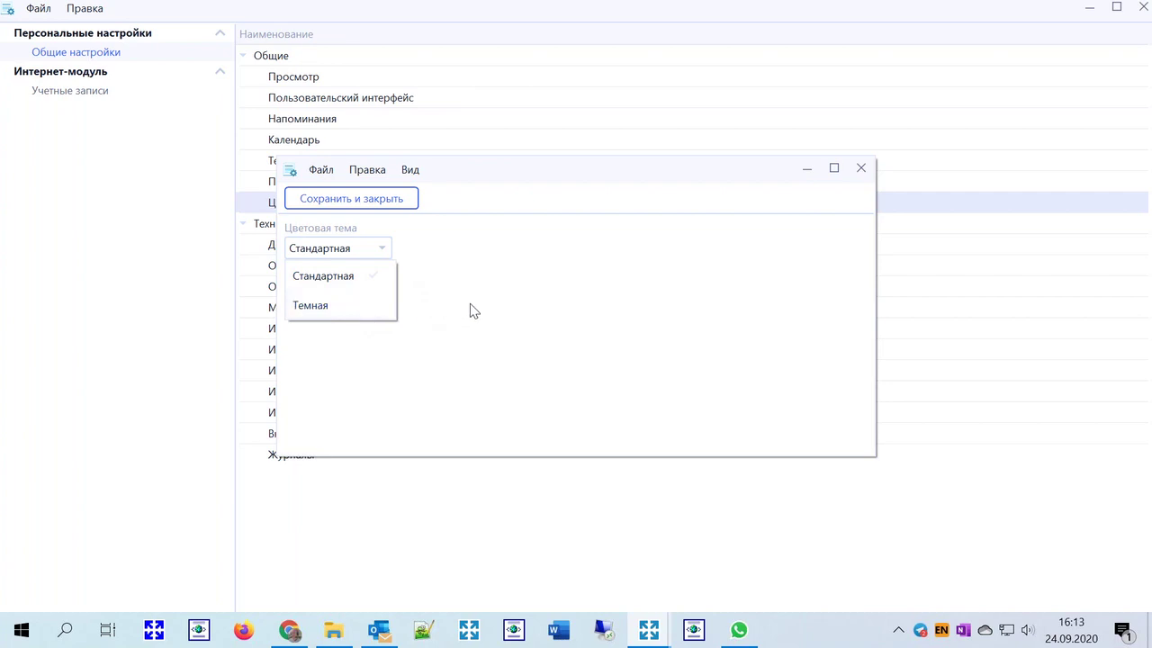
left_click(861, 170)
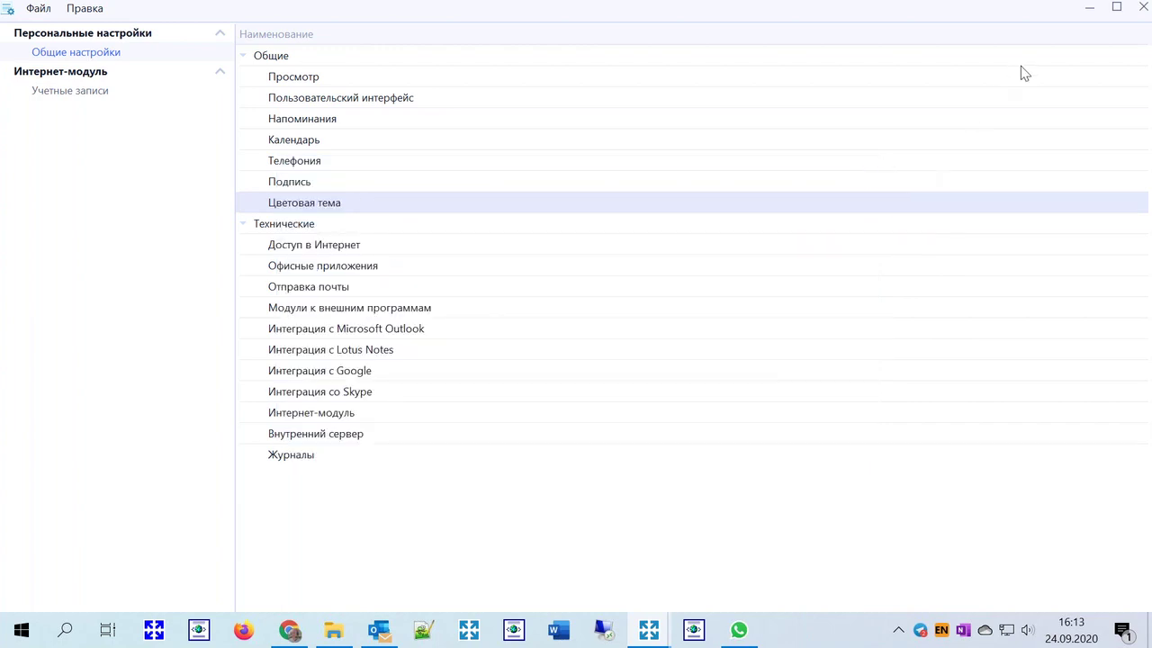
left_click(1143, 7)
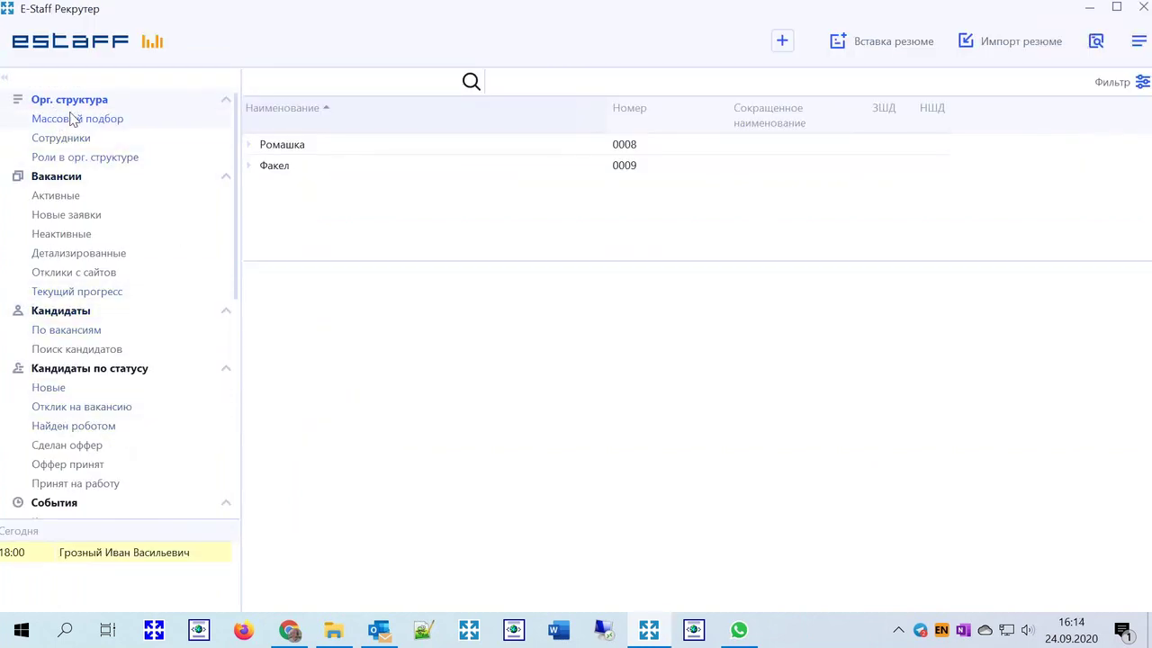
View the active vacancies, and preview the card of the Оператор колл-центра (Пенза) applicant in the Кандидаты list
left_click(61, 180)
left_click(61, 195)
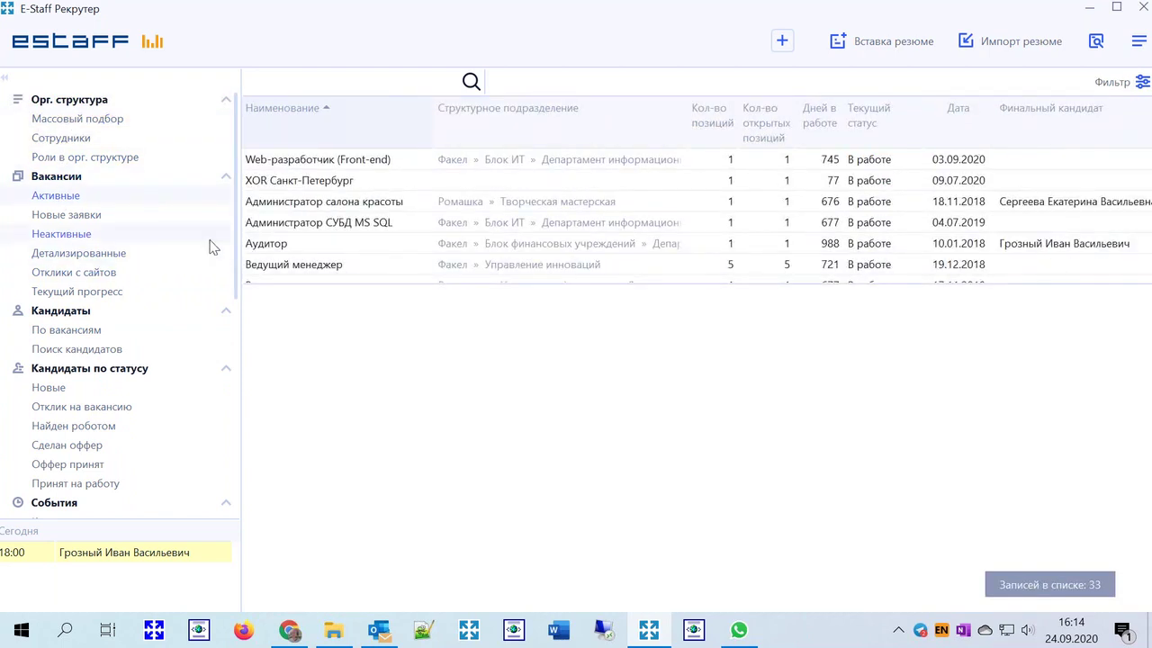
left_click(63, 310)
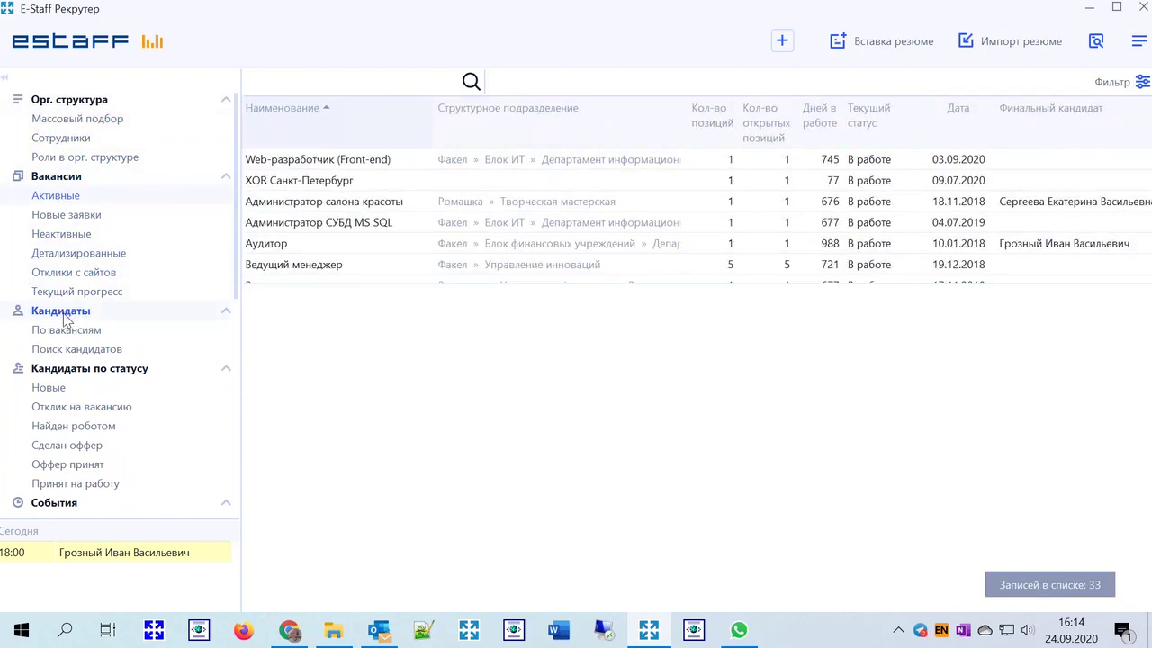
left_click(417, 169)
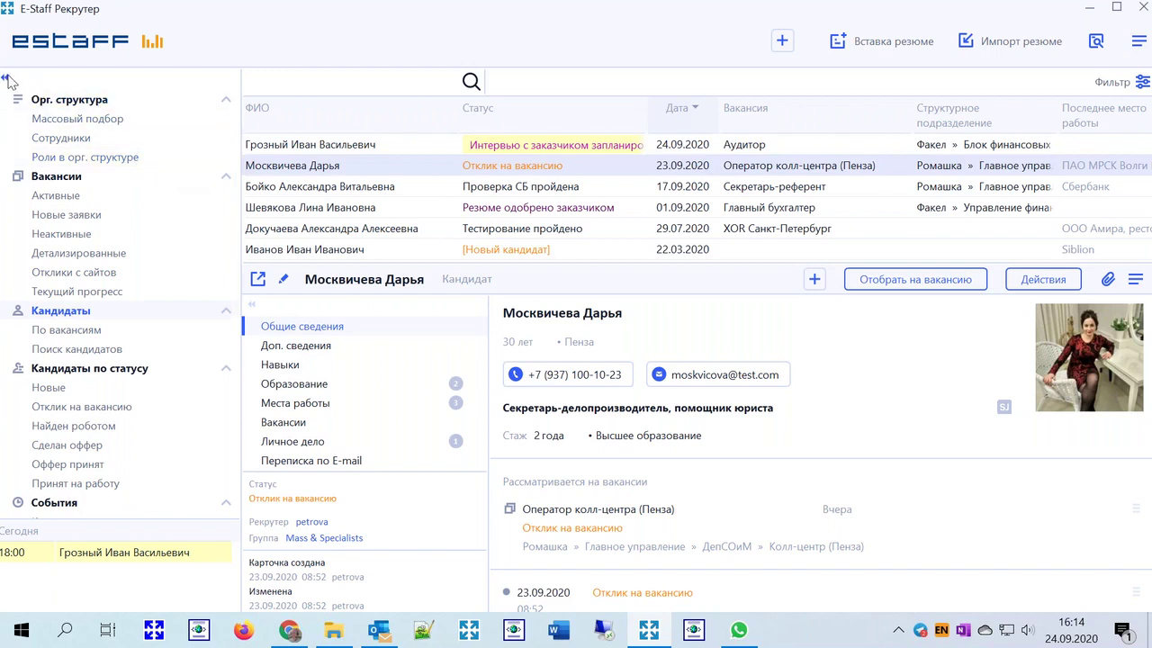
Collapse the section navigation pane and expand it again
left_click(6, 80)
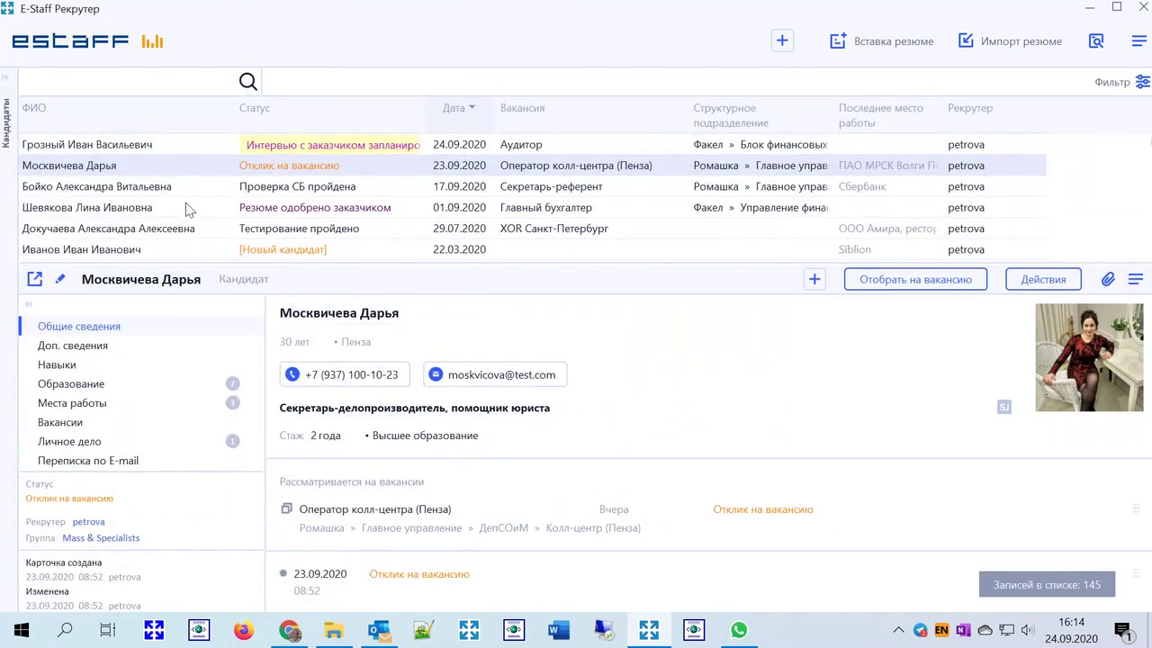
left_click(8, 81)
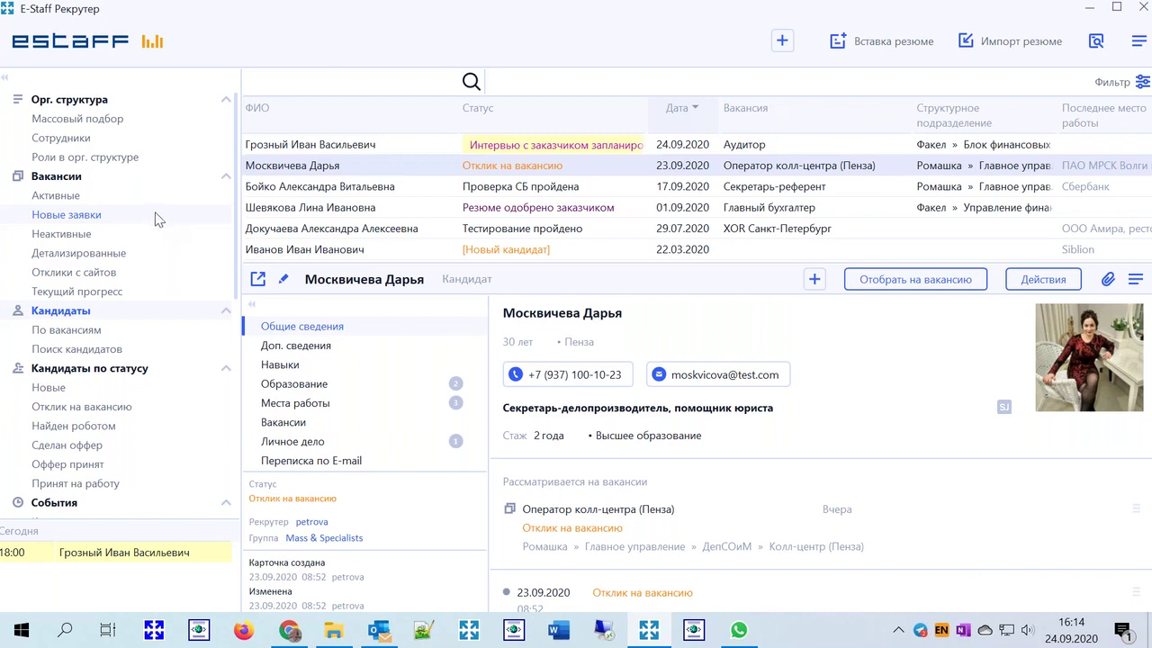
Examine the blank forms for a new vacancy and a new candidate, closing each without saving
left_click(785, 43)
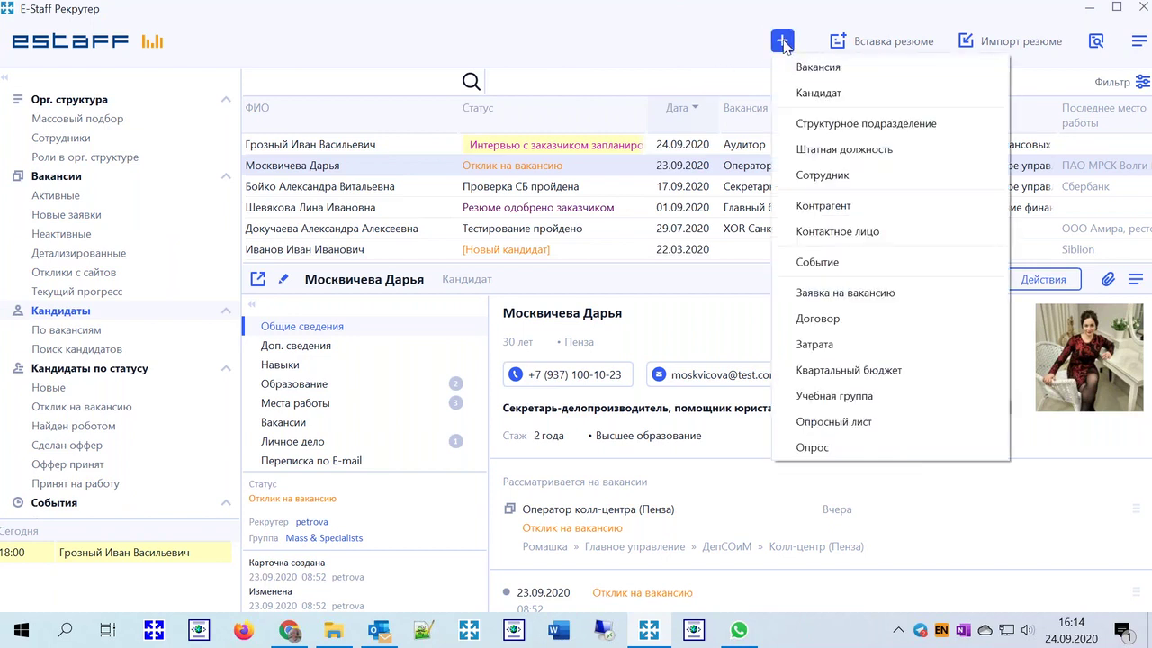
left_click(871, 75)
left_click(1143, 80)
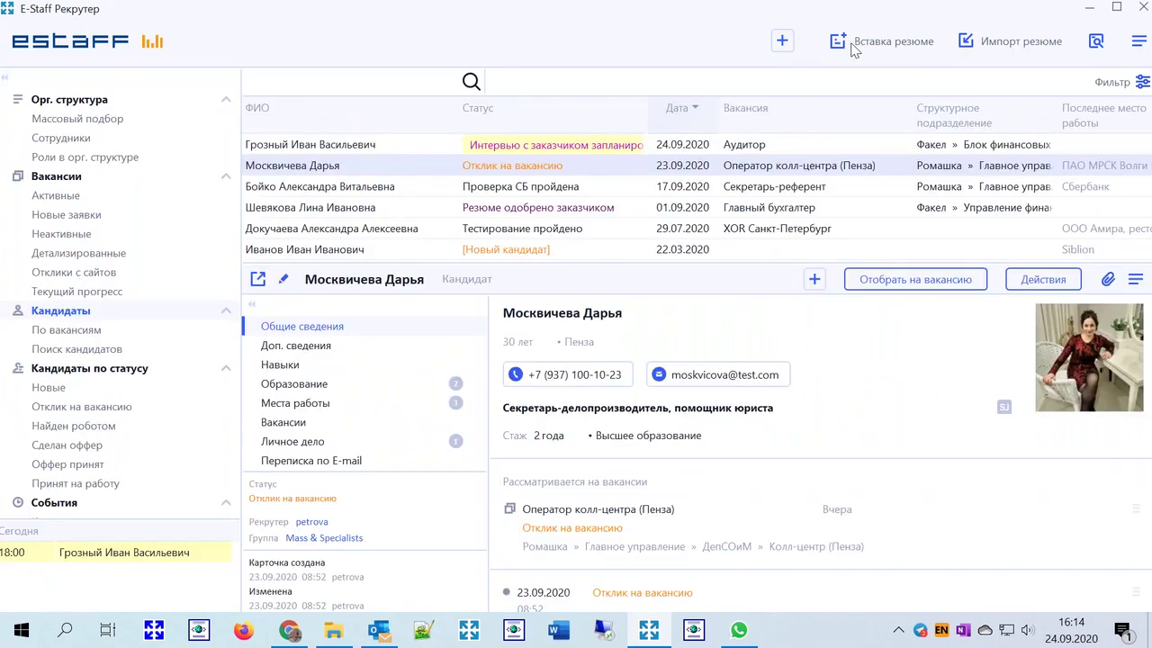
left_click(781, 40)
left_click(824, 93)
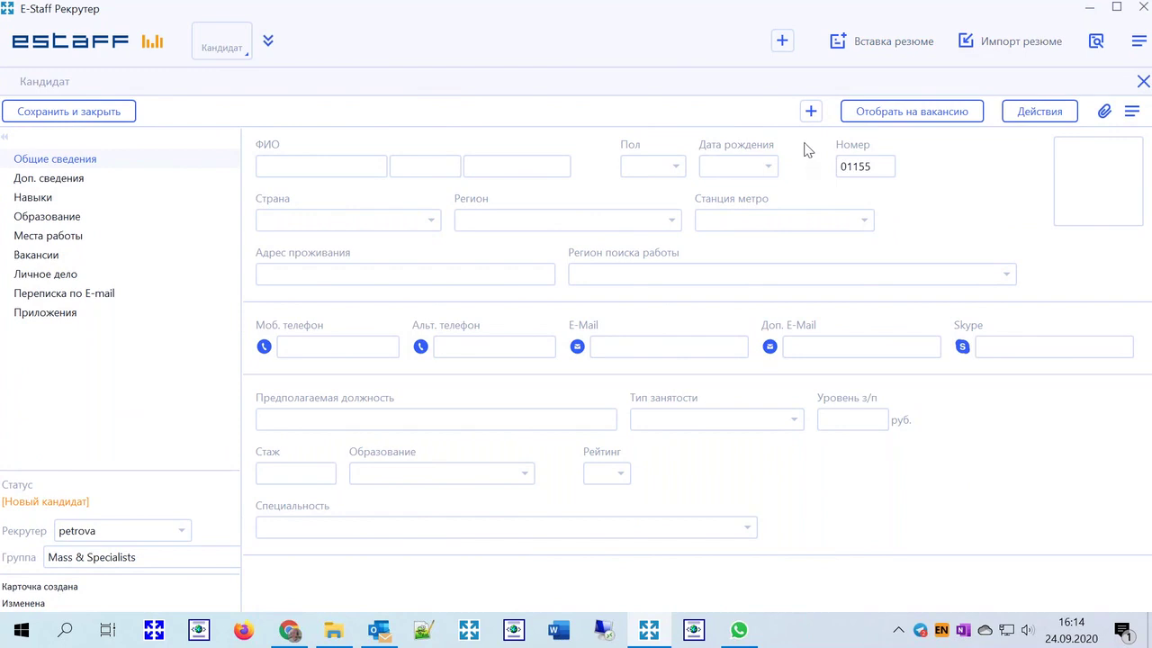
left_click(1143, 81)
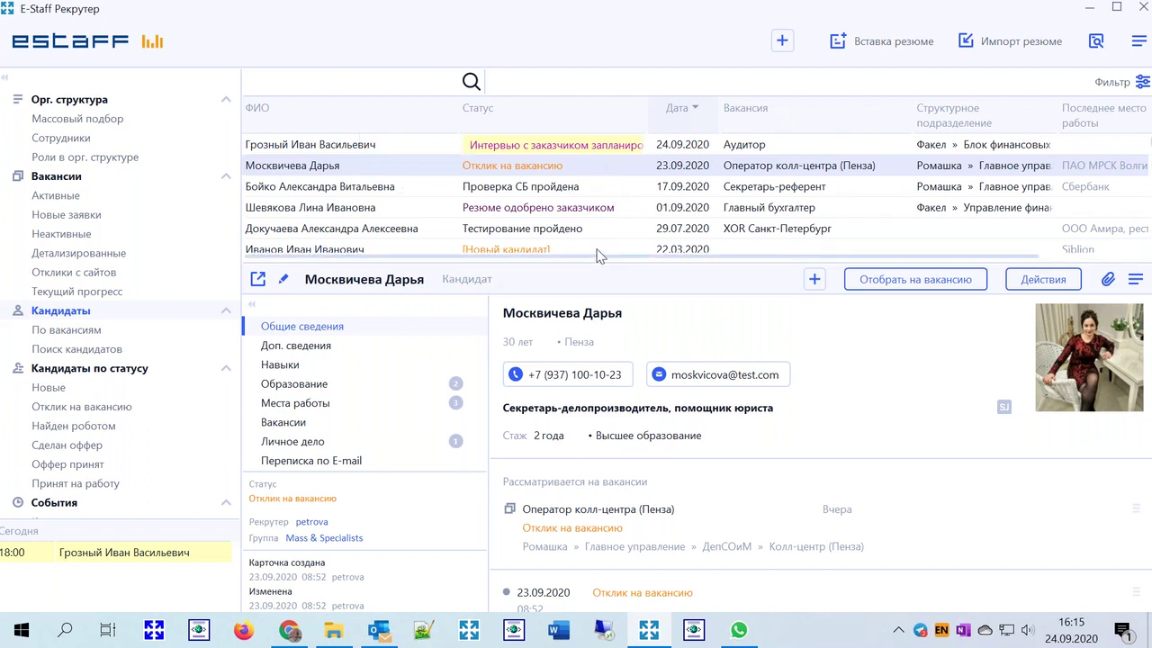
Open the selected candidate's full card, examine it in edit mode, and return to the candidate list without changes
left_click(258, 279)
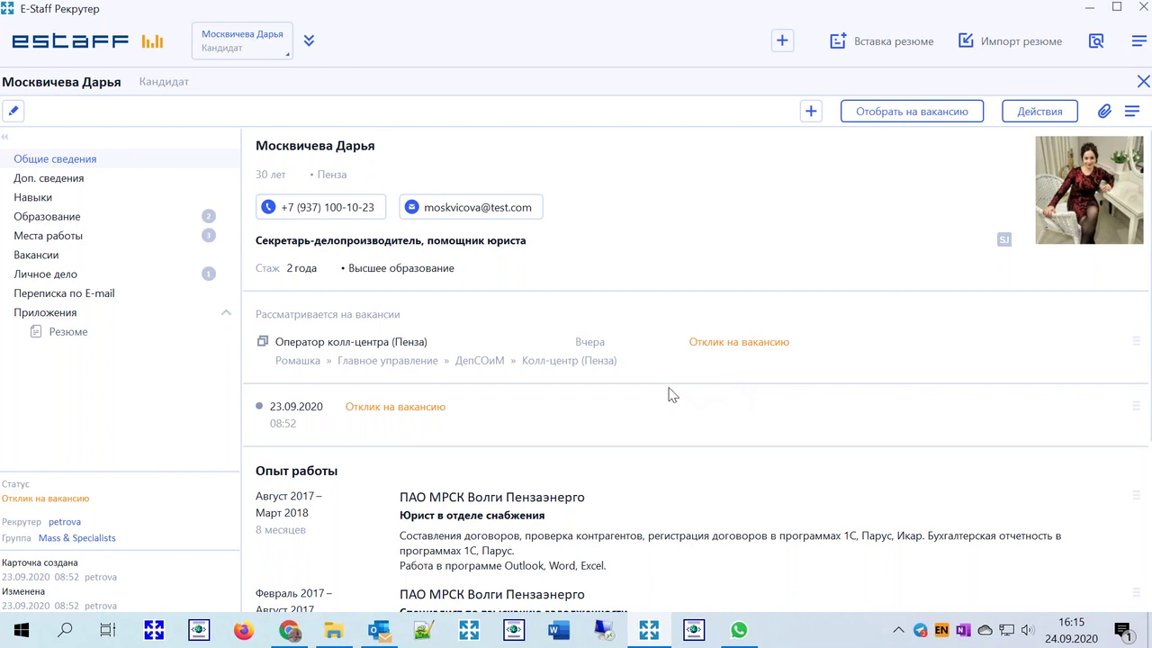
left_click(13, 112)
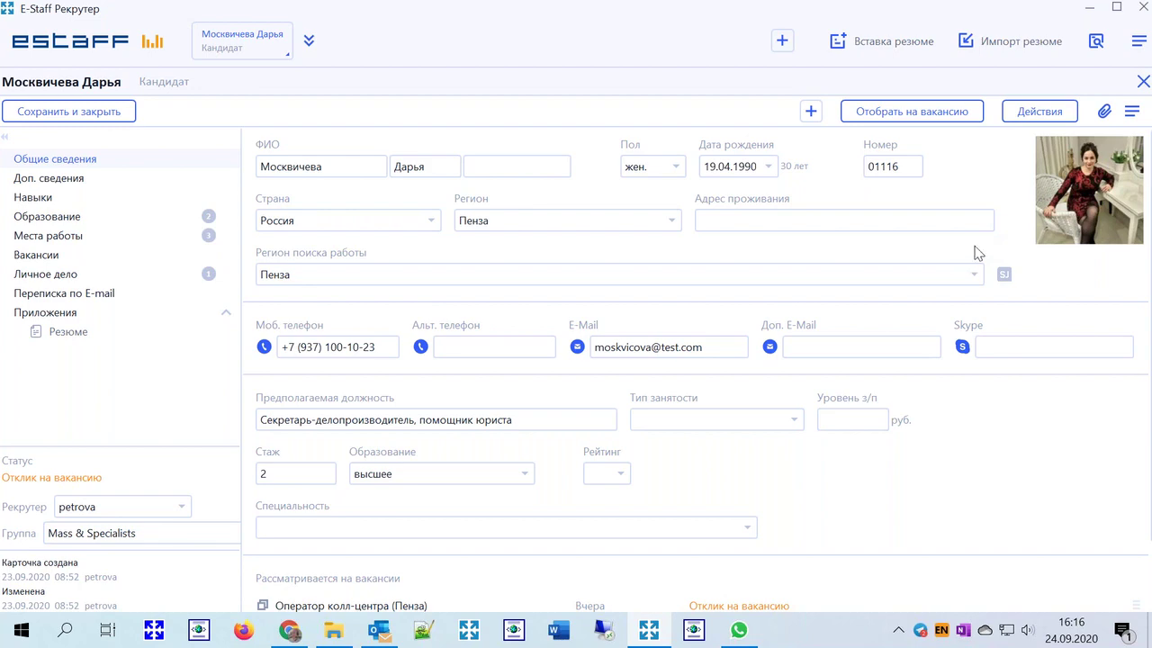
left_click(1142, 81)
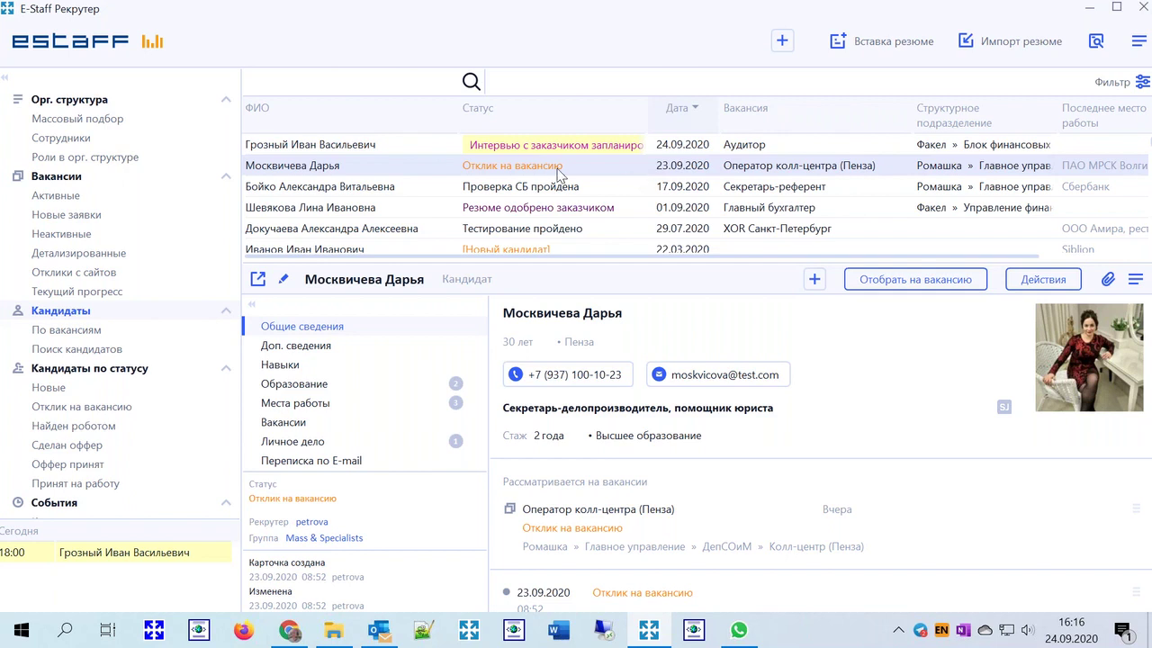
left_click(610, 187)
key("Up")
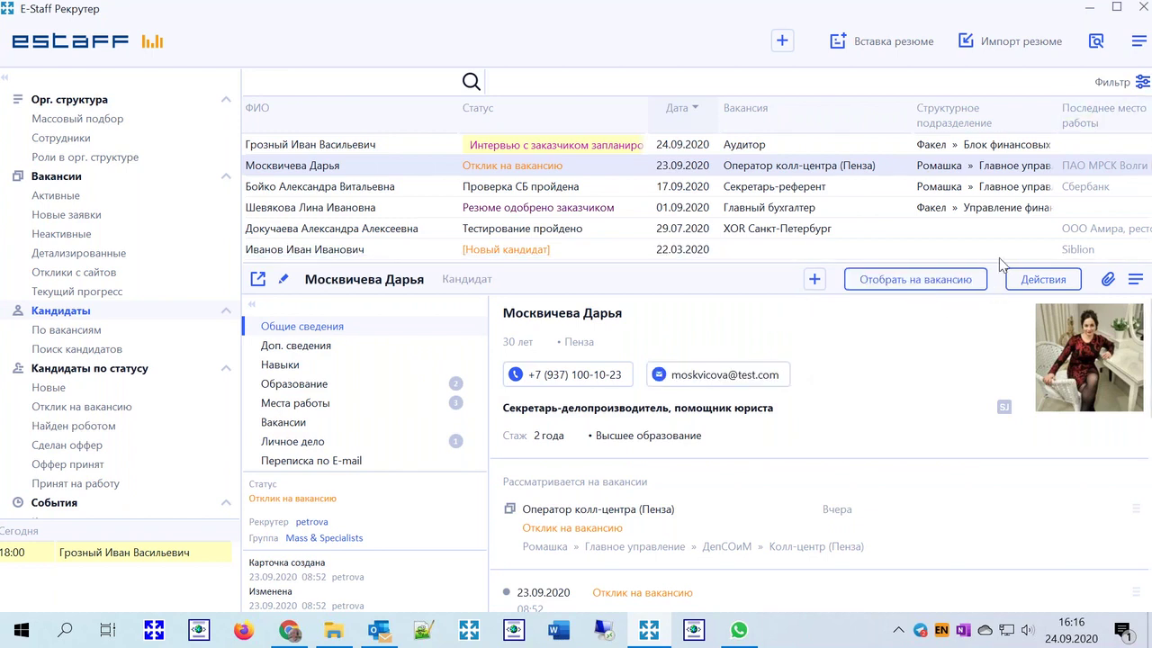
Set the card preview position to Справа, select the Секретарь-референт candidate with status Проверка СБ пройдена, and widen the preview
left_click(1139, 42)
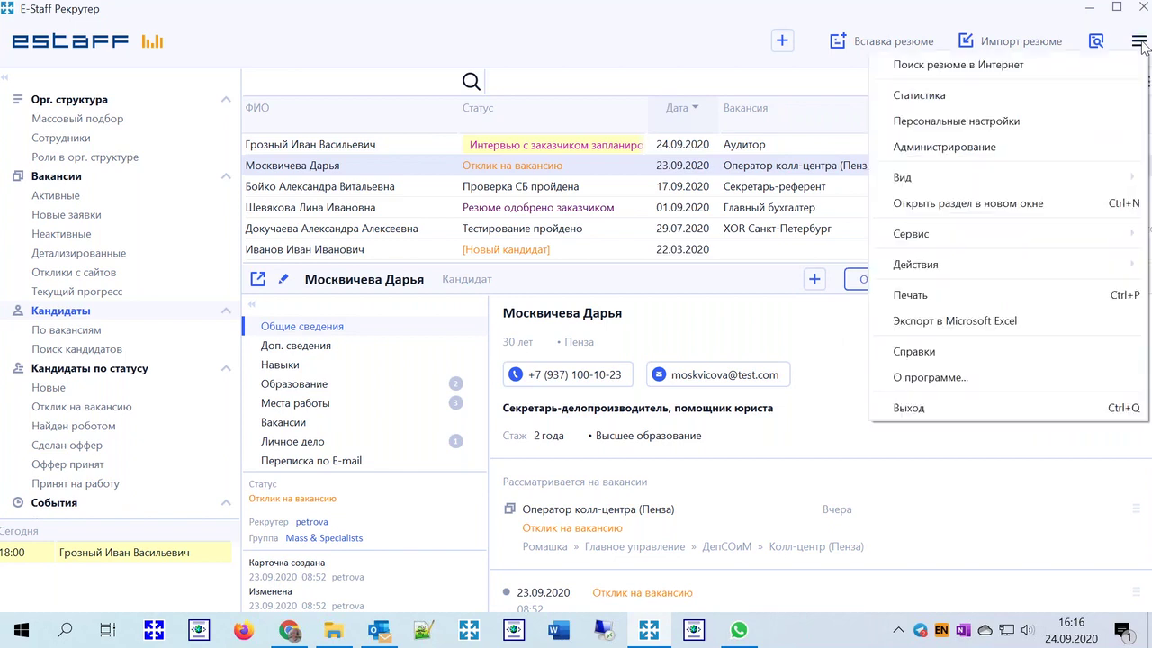
mouse_move(951, 179)
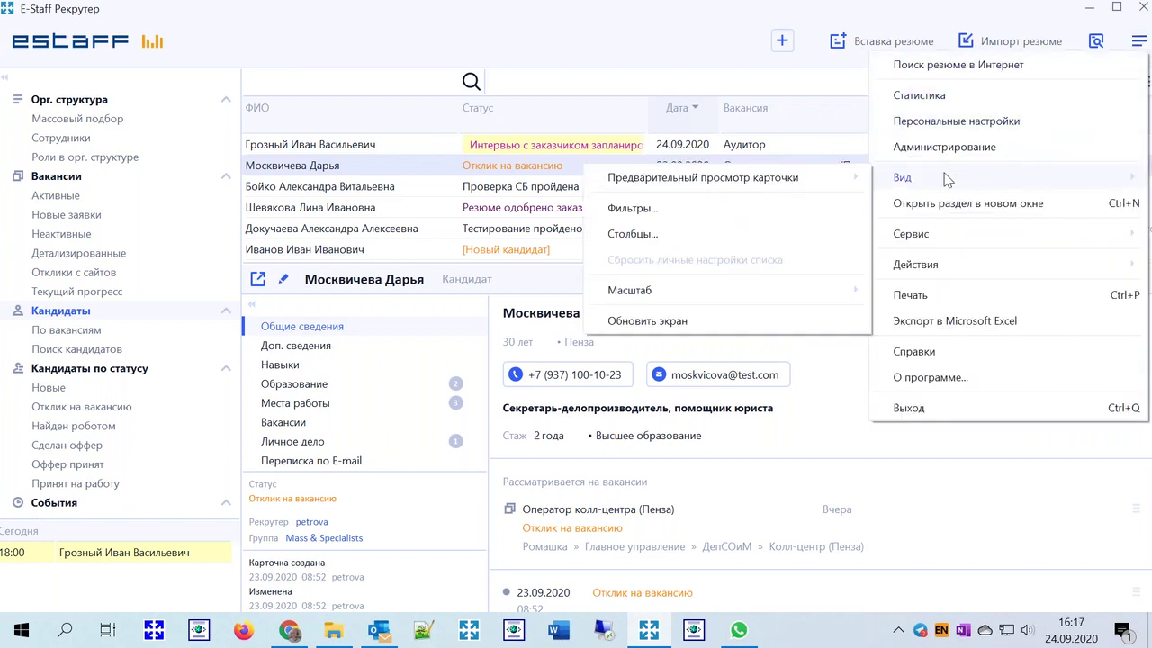
mouse_move(795, 181)
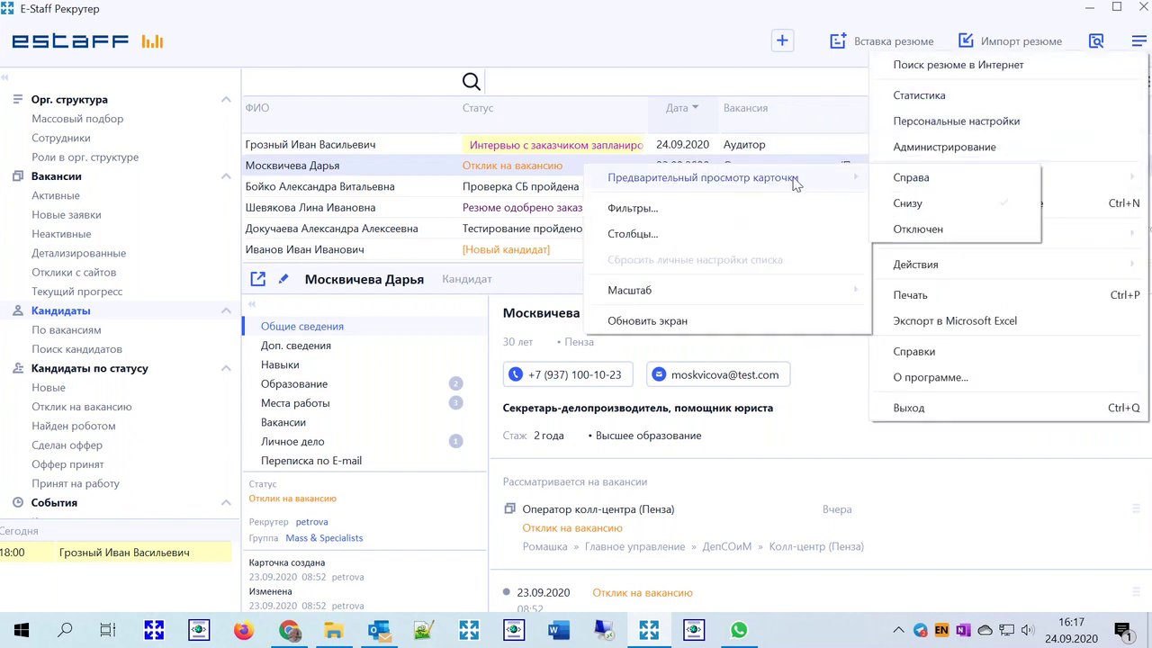
left_click(927, 180)
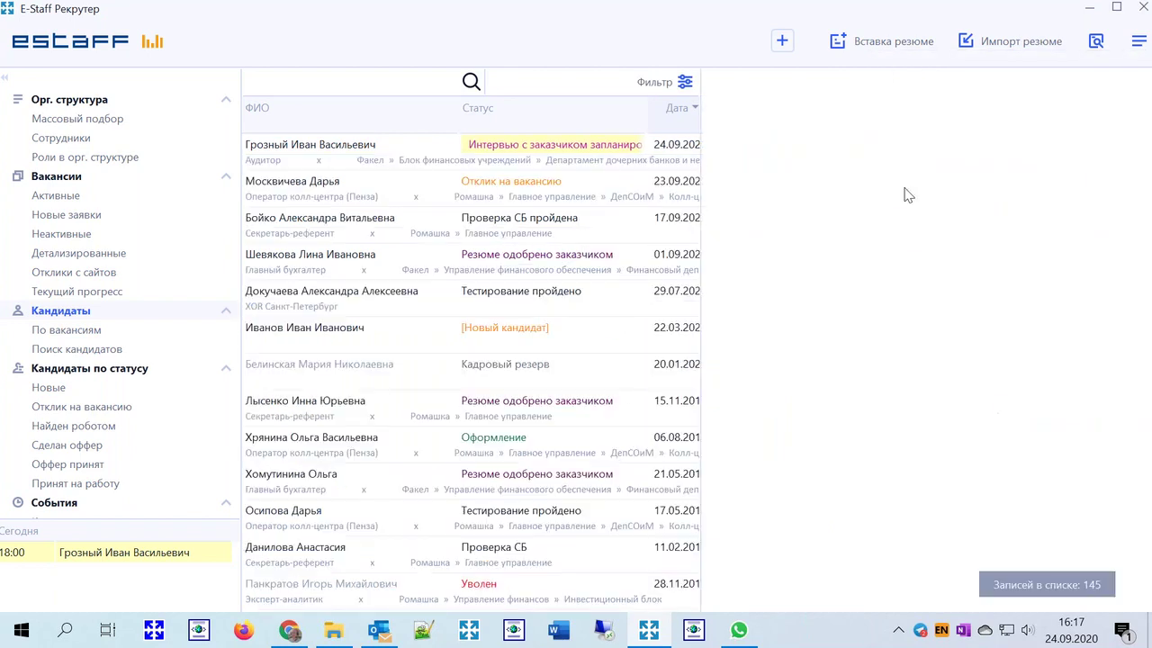
left_click(566, 224)
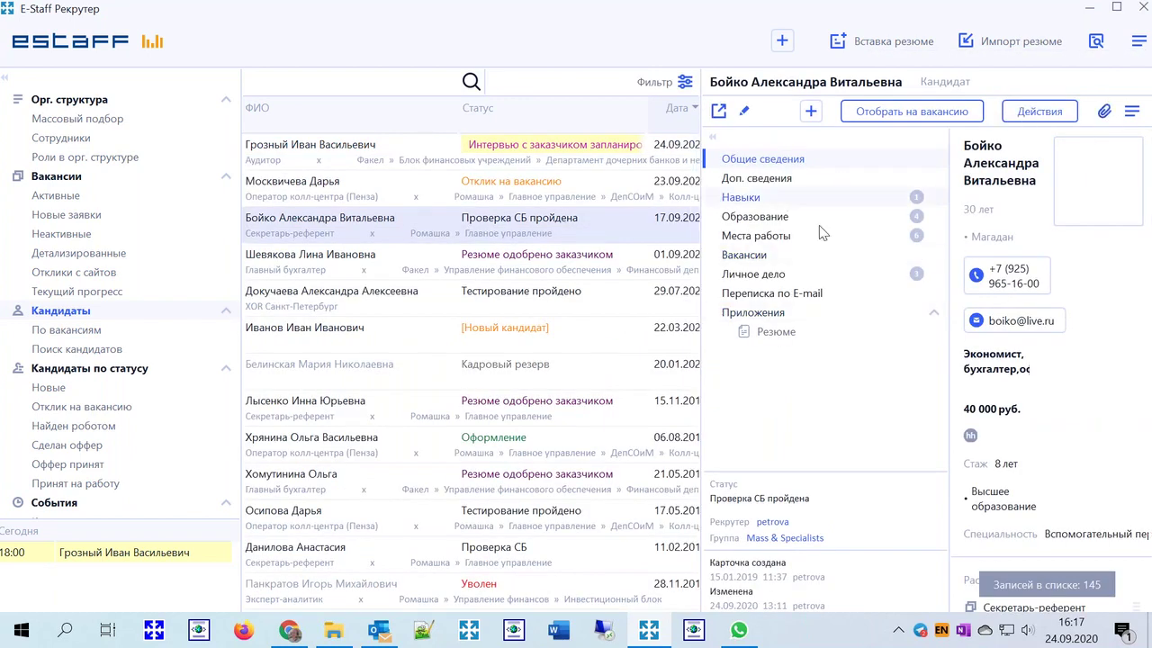
left_click_drag(699, 264, 616, 288)
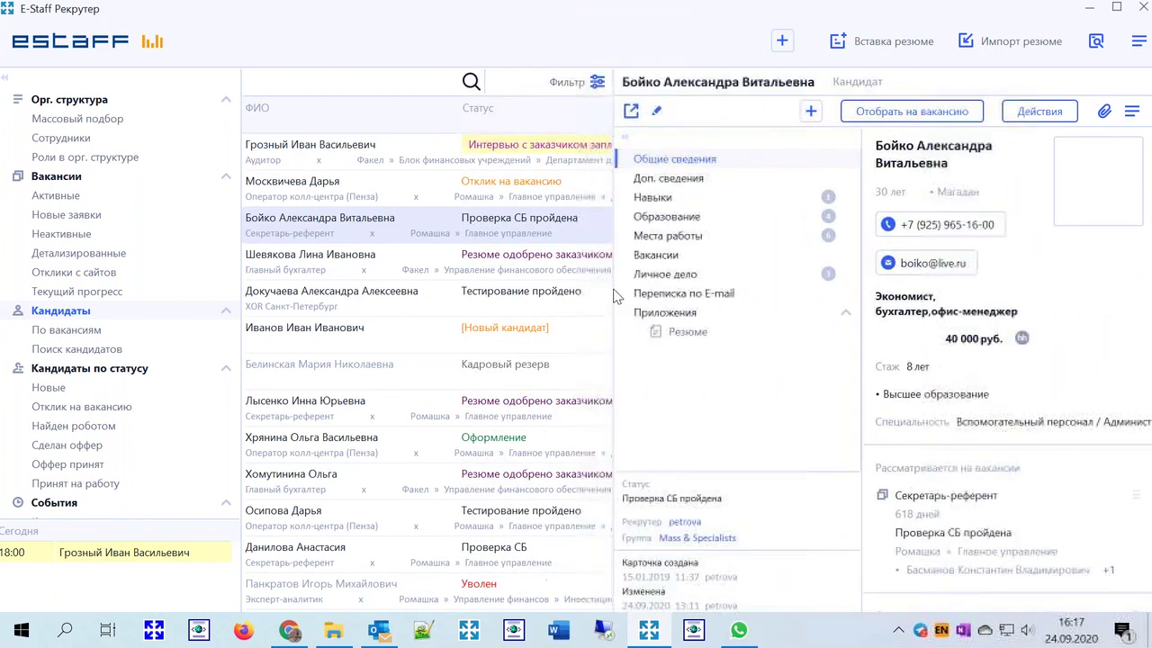
Set the candidate card preview to Отключен
left_click(1139, 46)
mouse_move(946, 177)
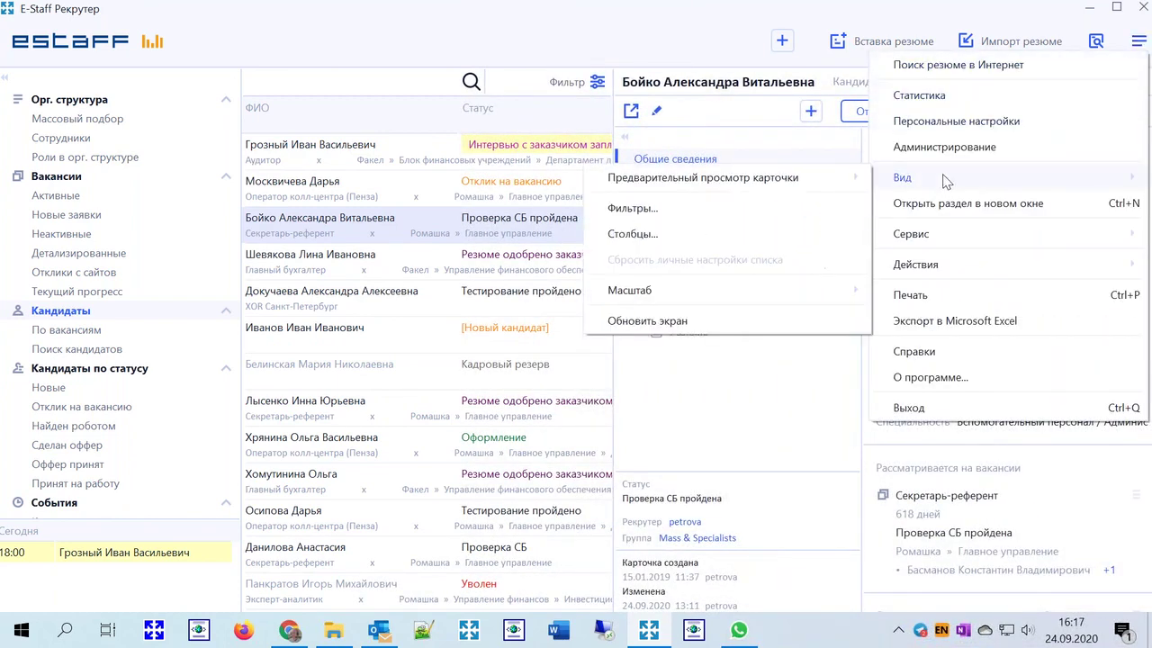
mouse_move(769, 180)
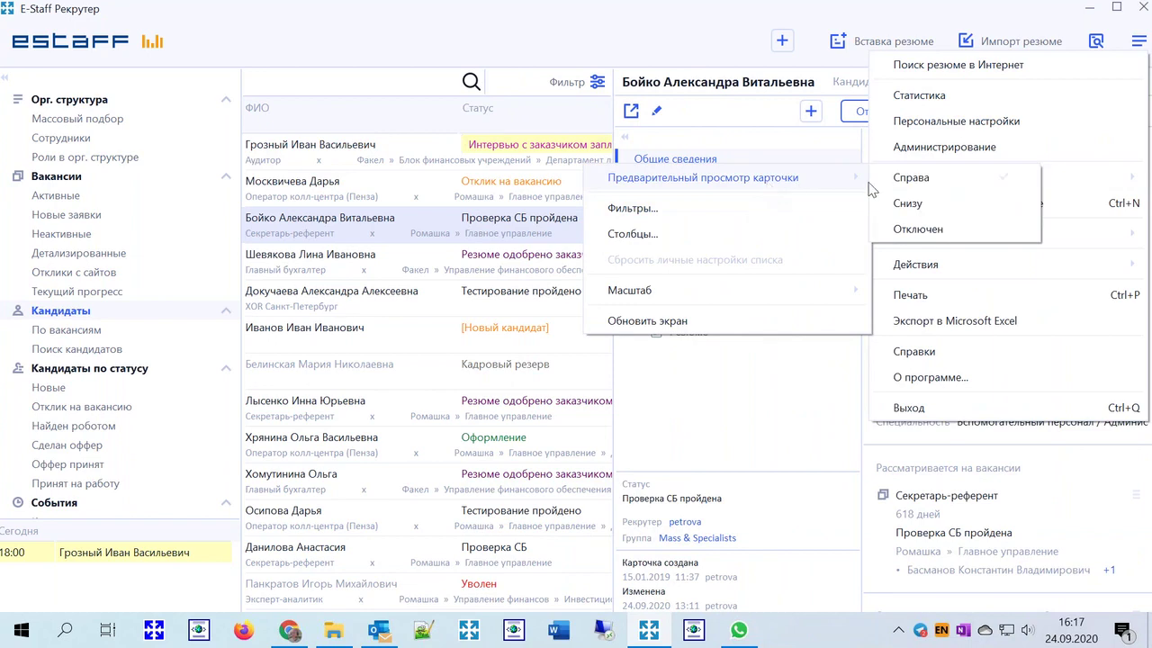
left_click(956, 232)
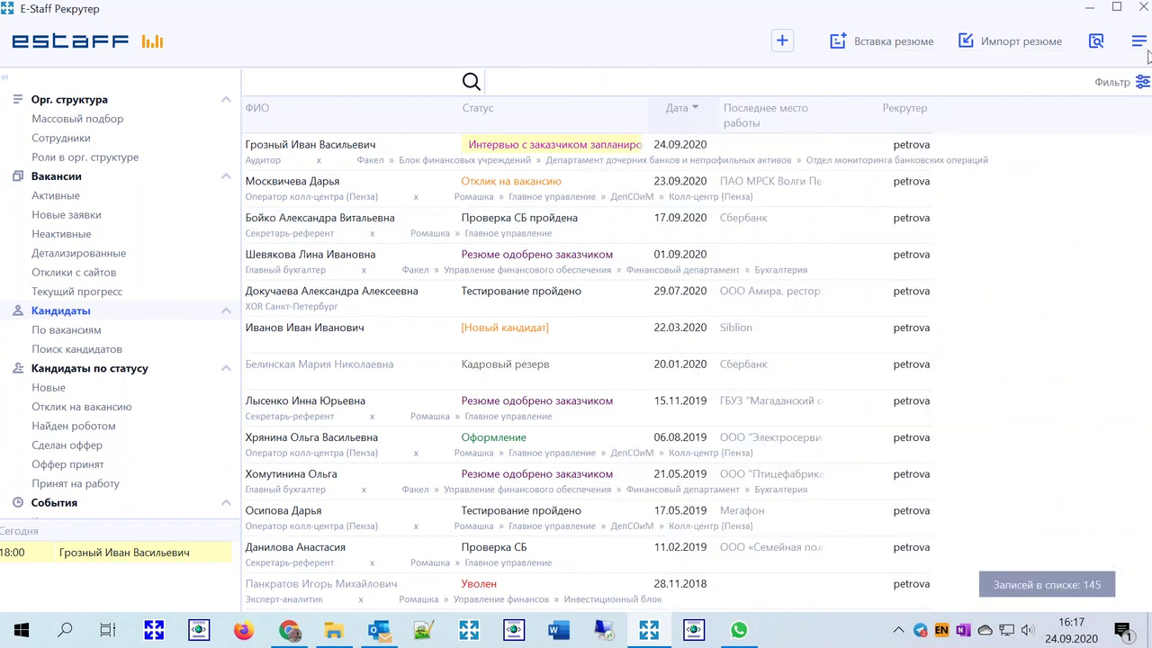
Set the card preview position to Снизу and select the Секретарь-референт candidate with status Проверка СБ пройдена
left_click(1145, 45)
mouse_move(979, 178)
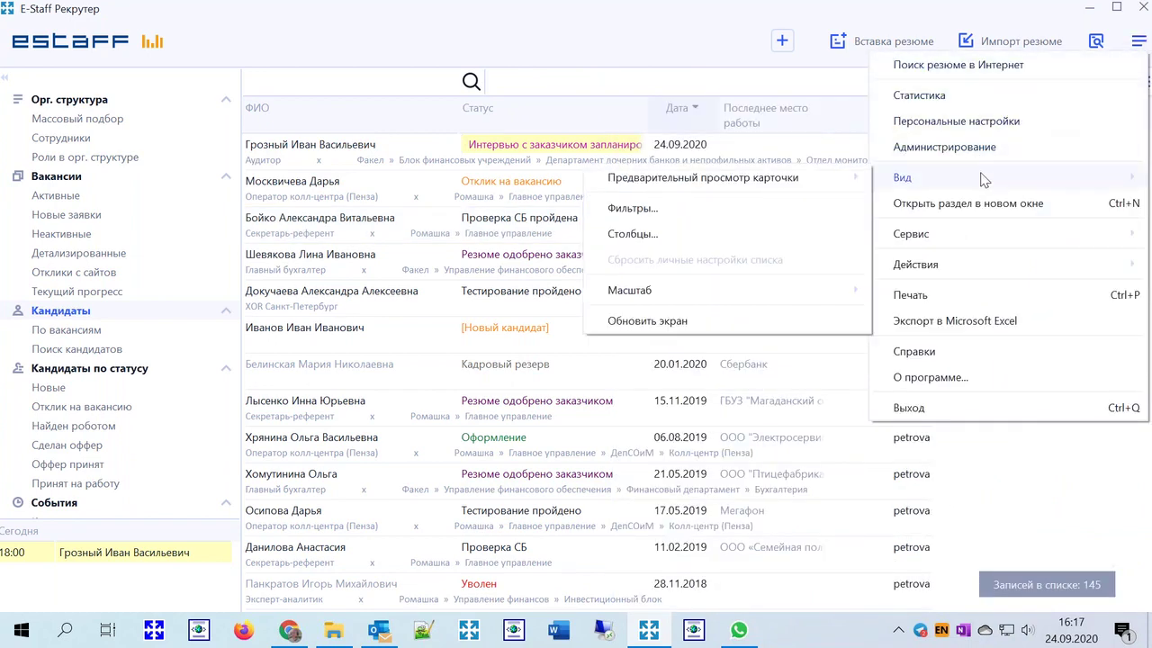
mouse_move(819, 175)
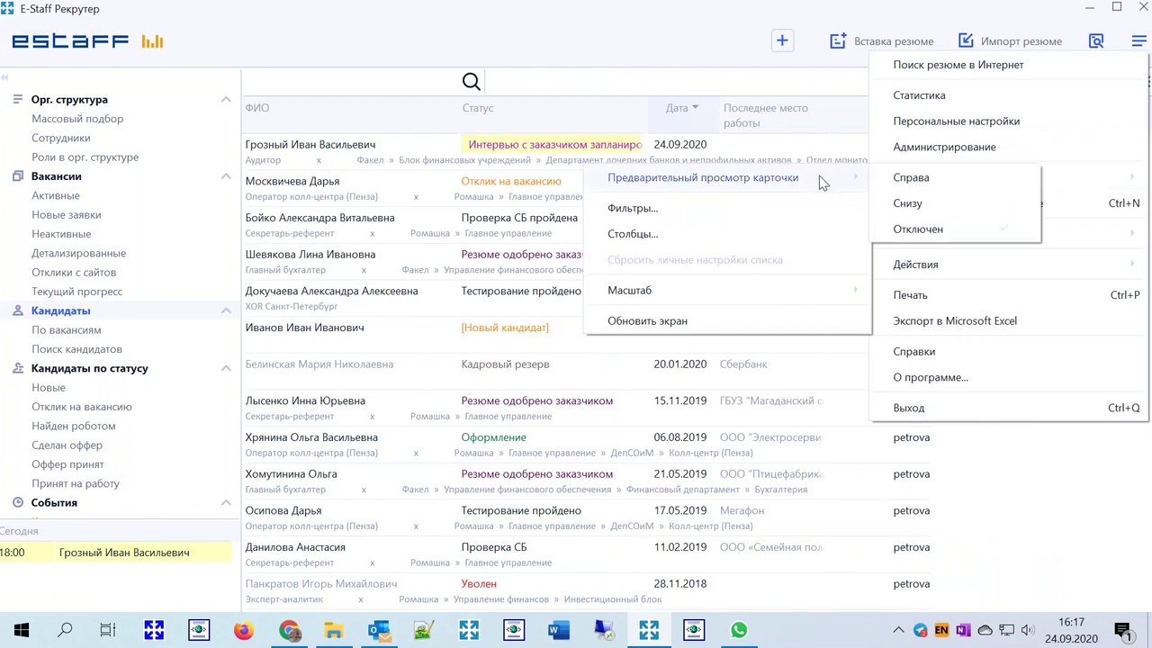
left_click(910, 203)
left_click(704, 191)
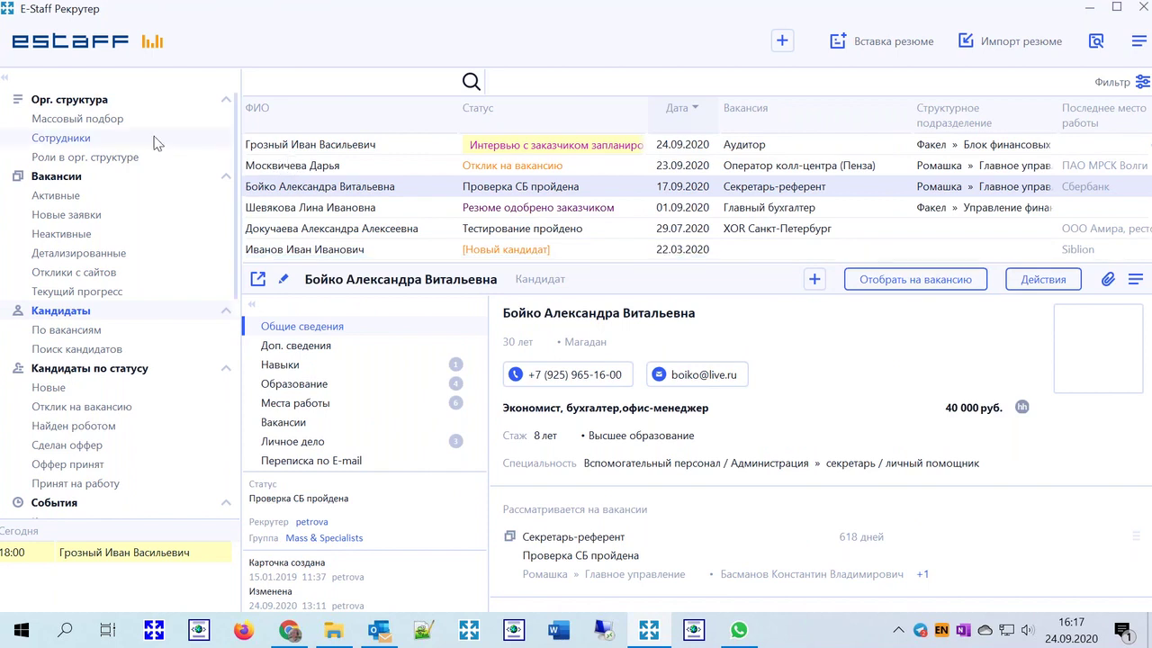
Expand Ромашка in the Орг. структура section and preview the Творческая мастерская unit
left_click(90, 100)
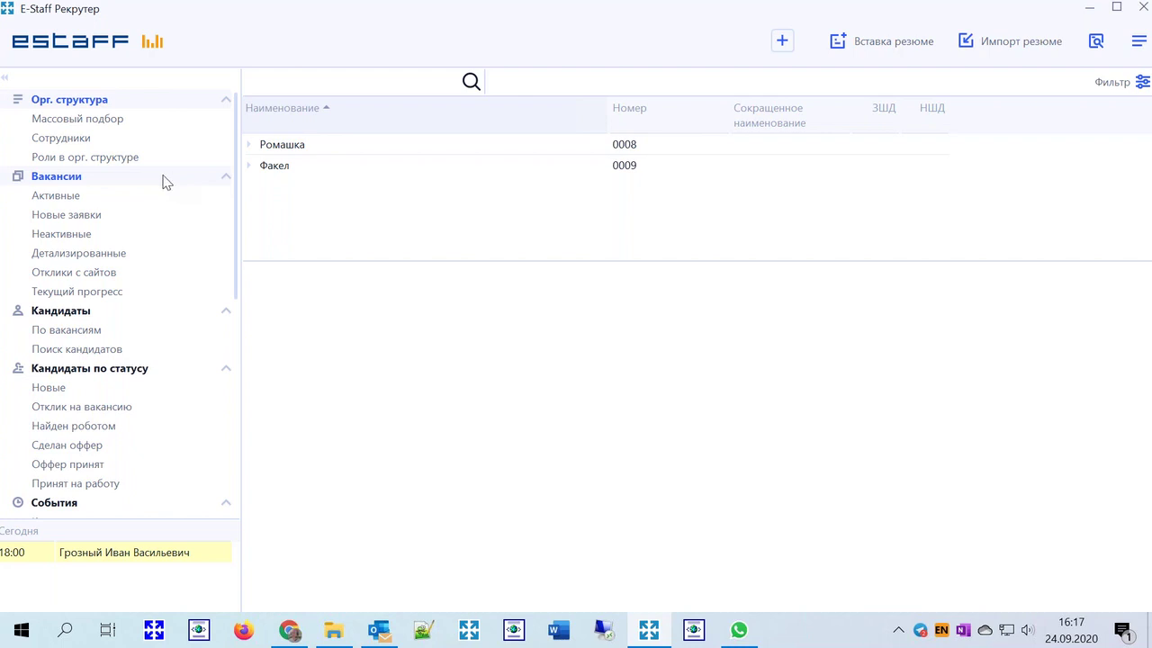
left_click(250, 144)
left_click(308, 207)
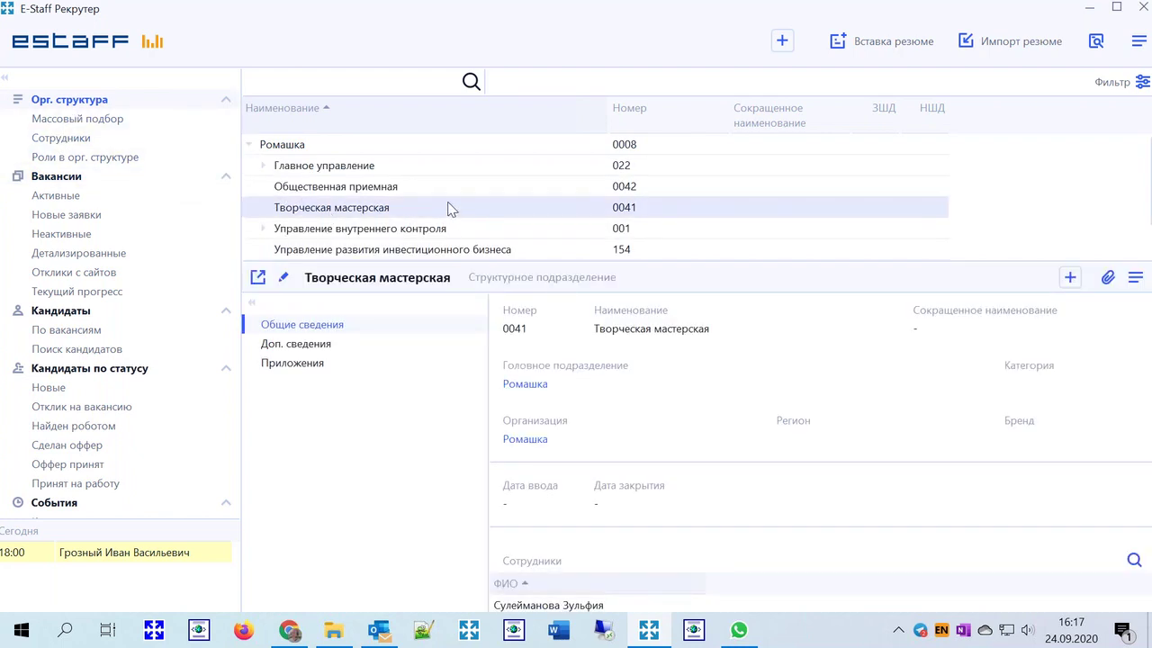
Preview the Управляющий директор employee in the Сотрудники section and bring up the list of record types that can be created
left_click(68, 138)
left_click(312, 200)
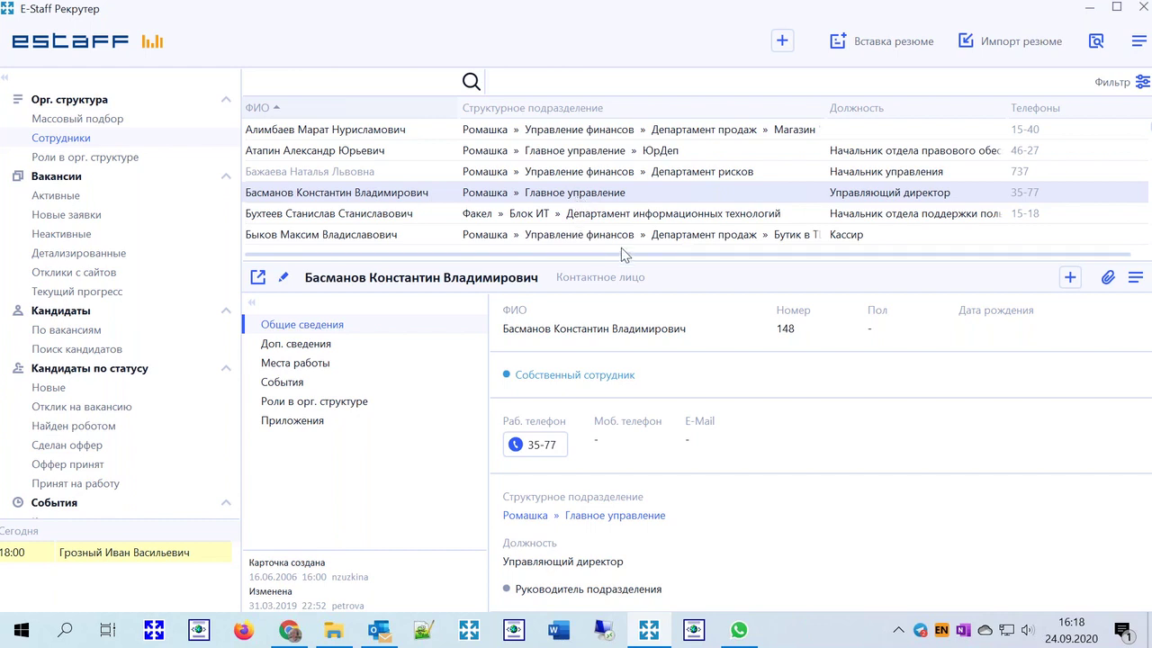
left_click(782, 42)
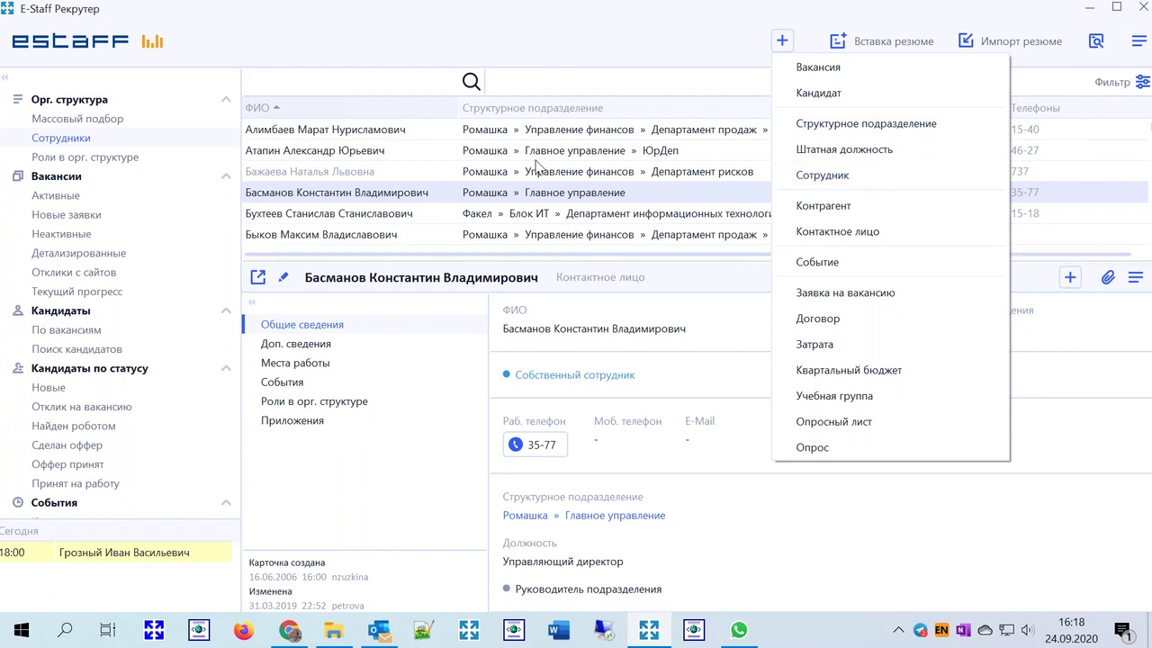
Preview the Блок продуктов и сопровождения корпоративного бизнеса unit under Массовый подбор, and the Управляющий директор employee under Сотрудники
left_click(82, 123)
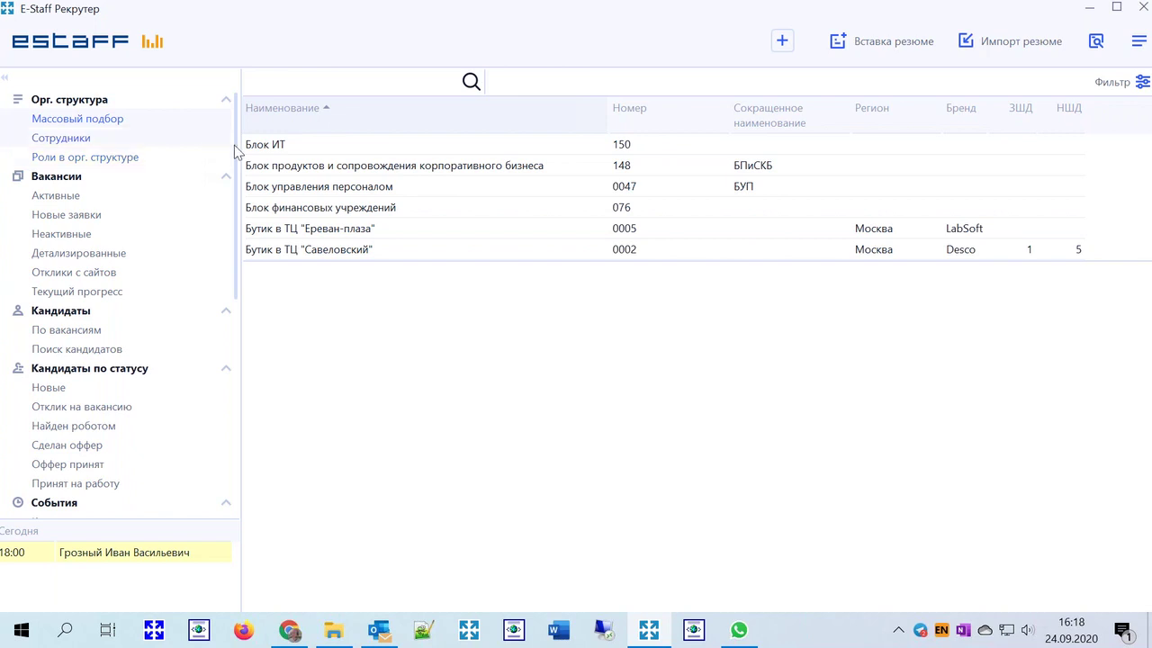
left_click(462, 168)
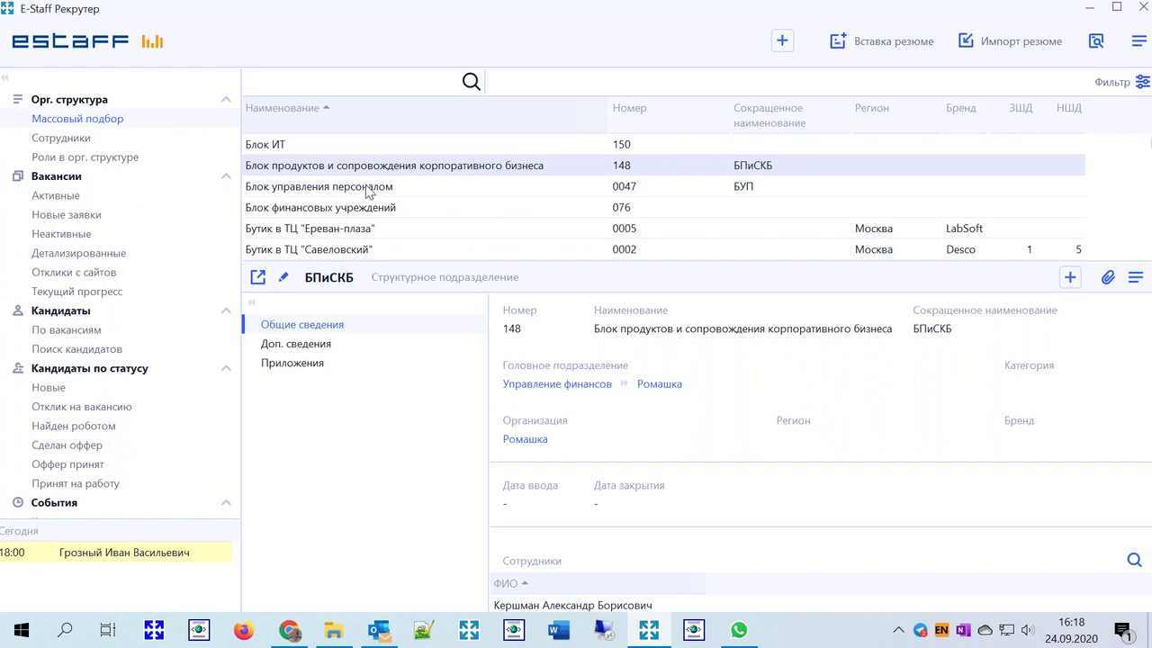
left_click(90, 141)
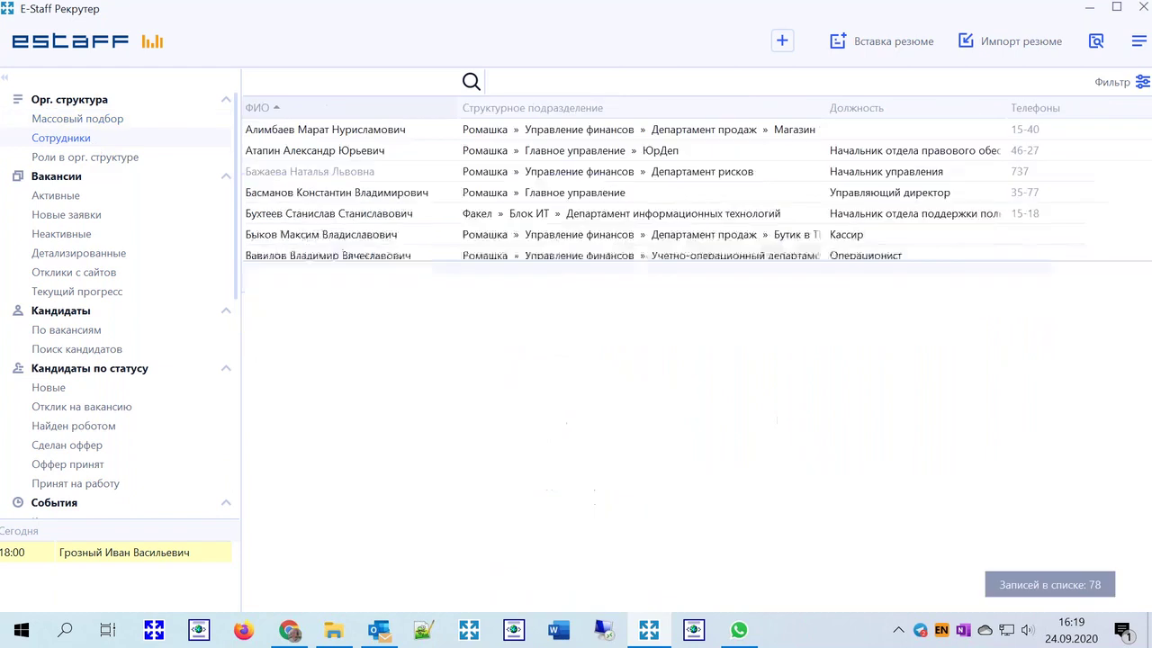
left_click(520, 191)
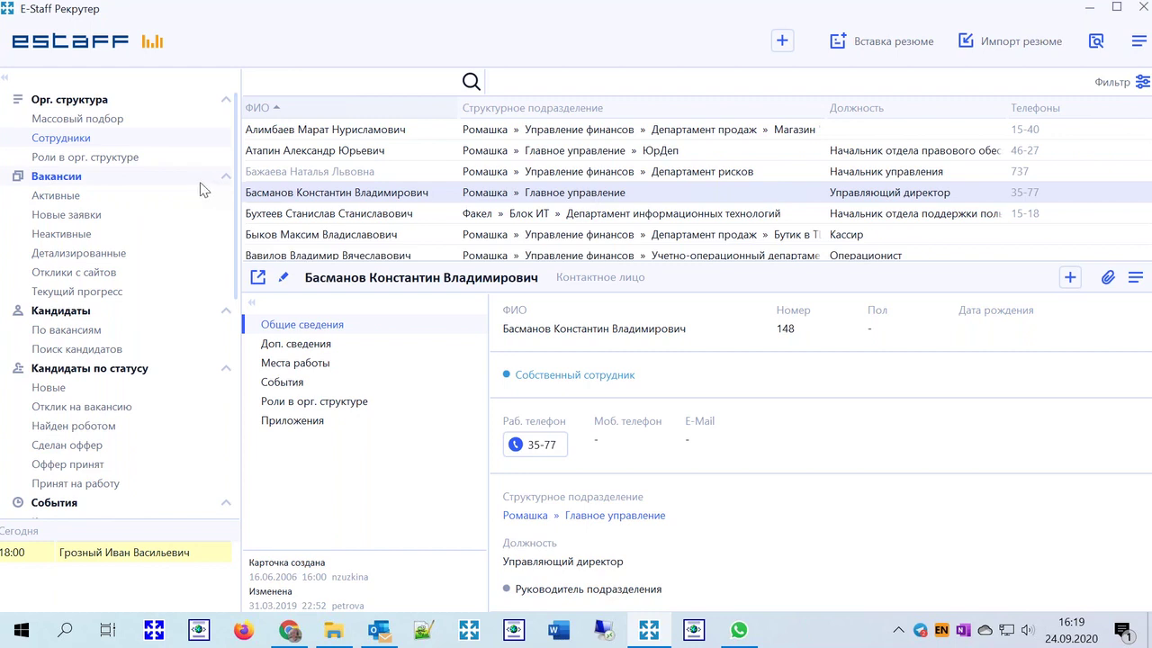
Open the Вакансии section, start a new vacancy, and examine the fields of its Общие сведения form
left_click(56, 181)
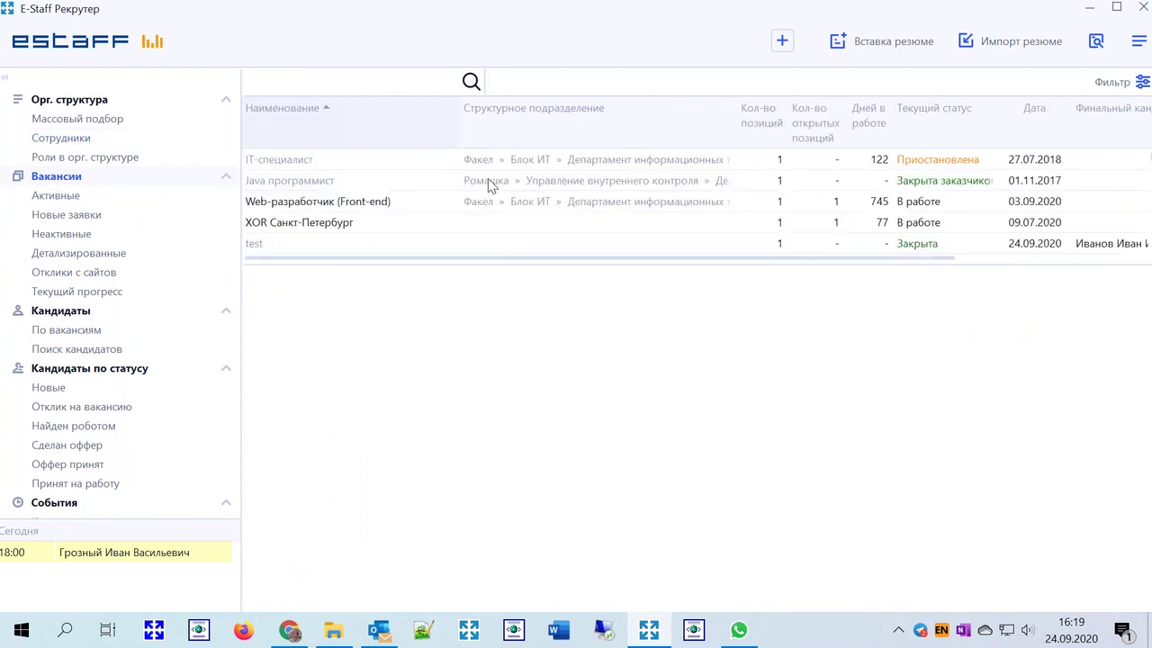
left_click(782, 45)
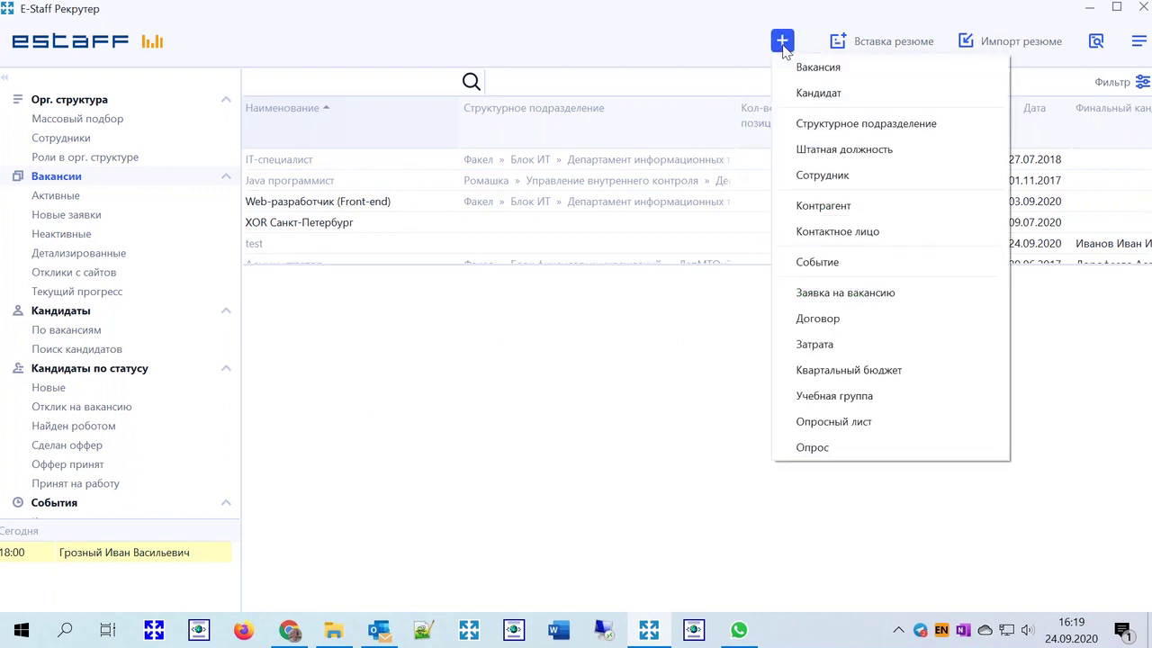
left_click(820, 70)
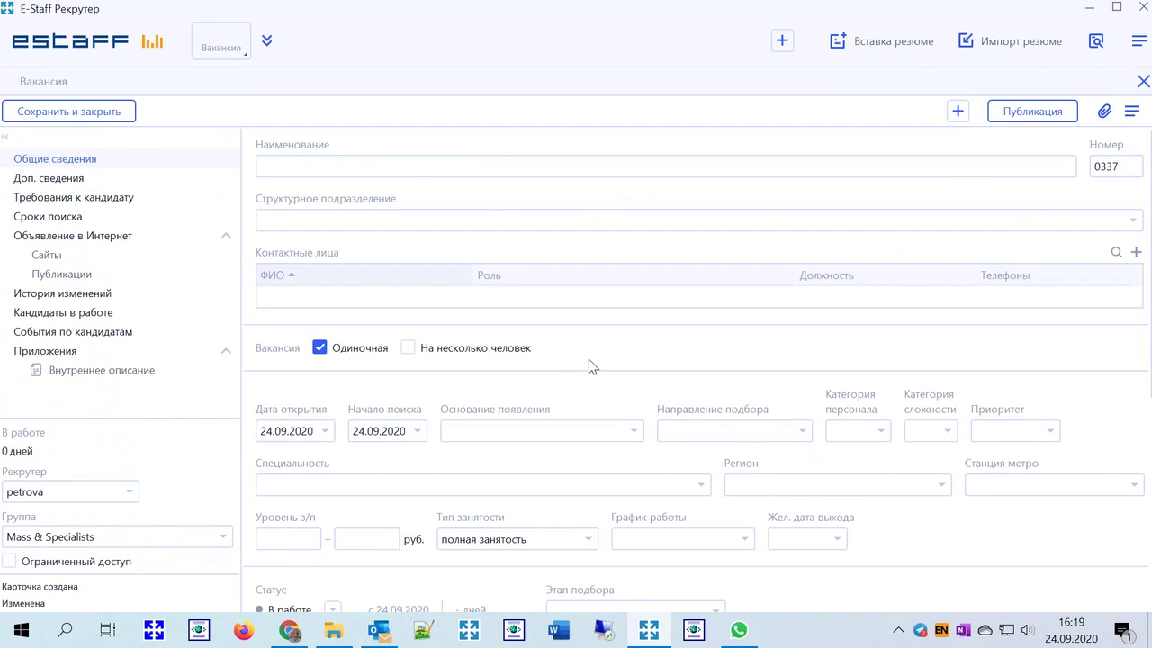
scroll(591, 374, "down", 2)
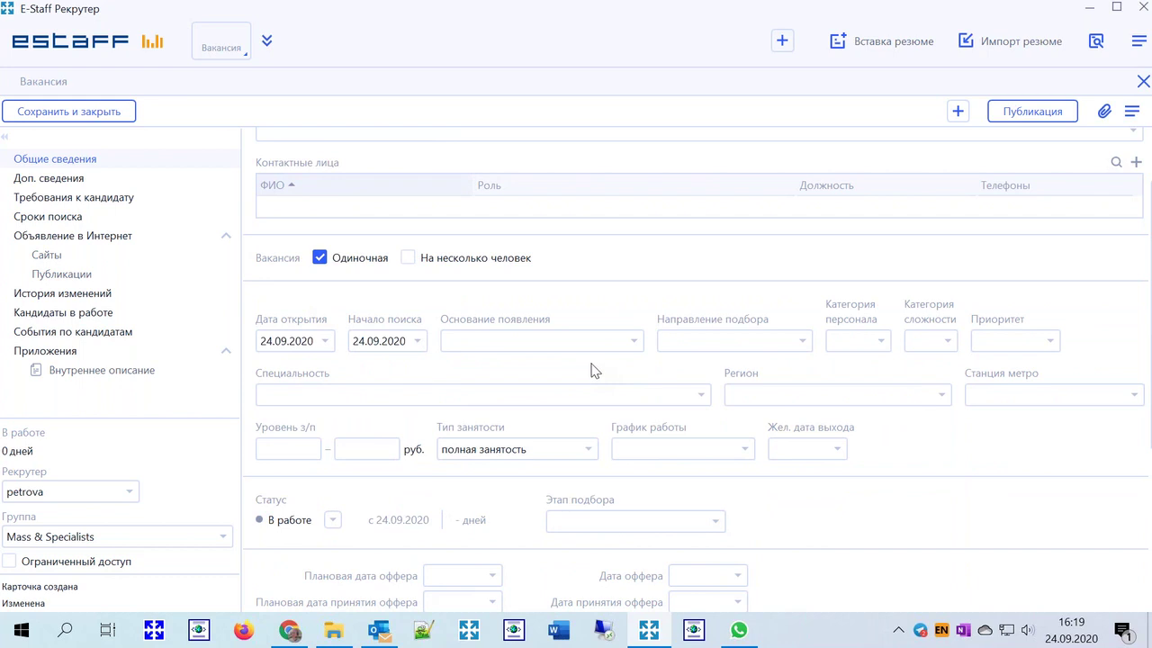
scroll(591, 371, "up", 2)
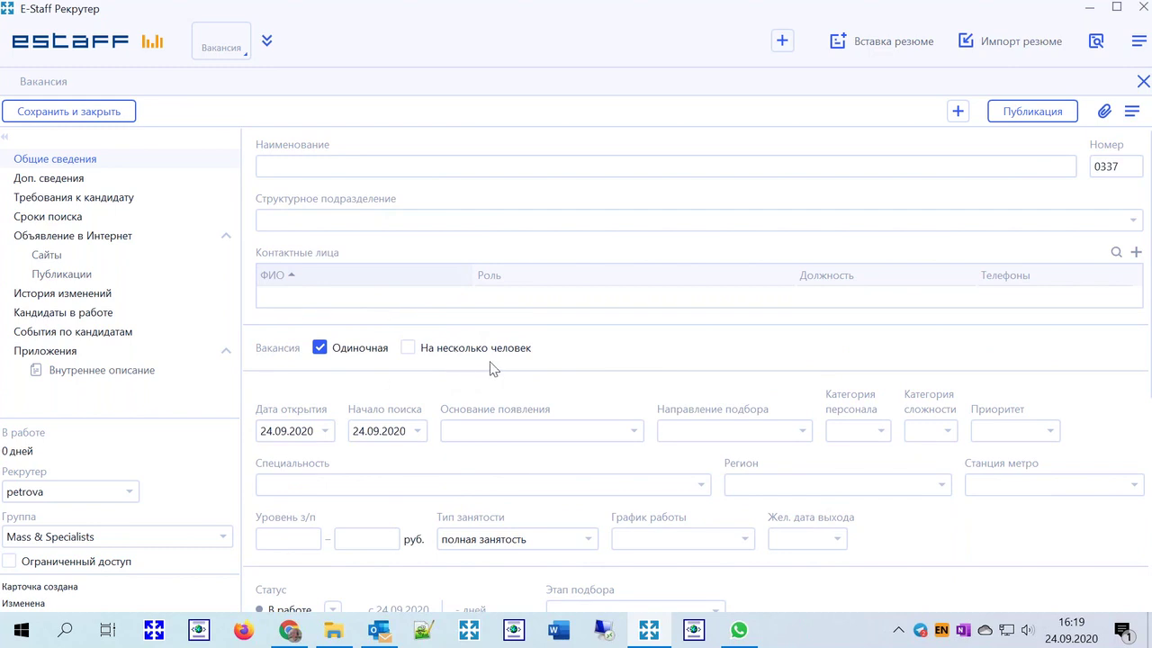
Mark the new vacancy as На несколько человек and set its Начало поиска date to 10.09.2020
left_click(409, 349)
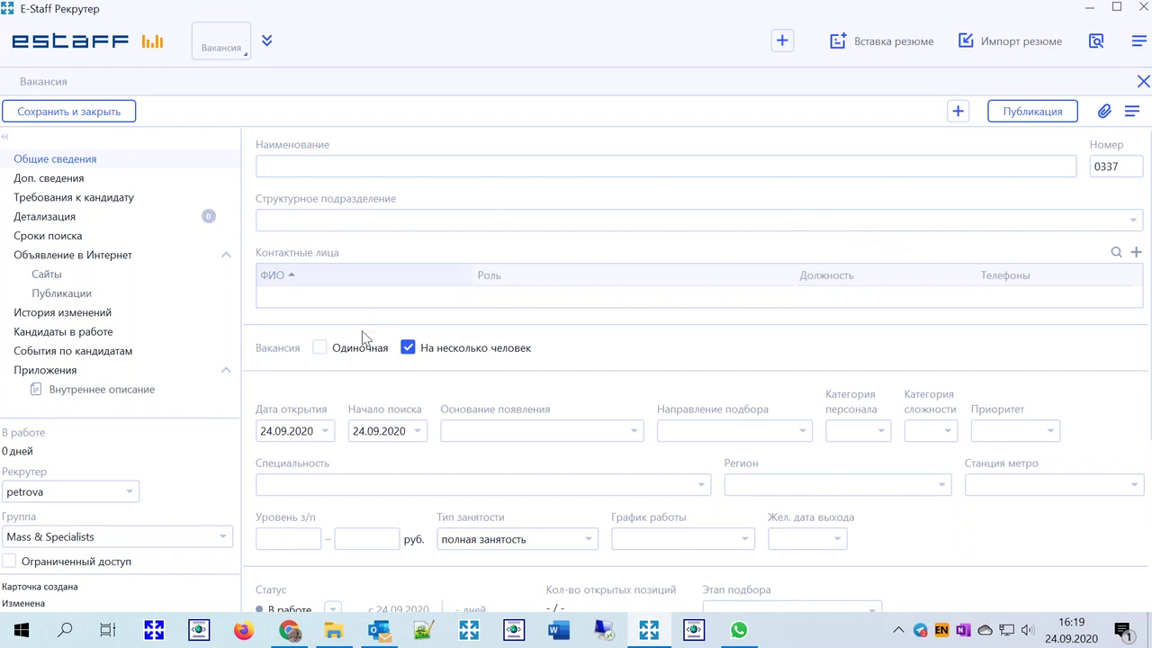
scroll(402, 436, "down", 3)
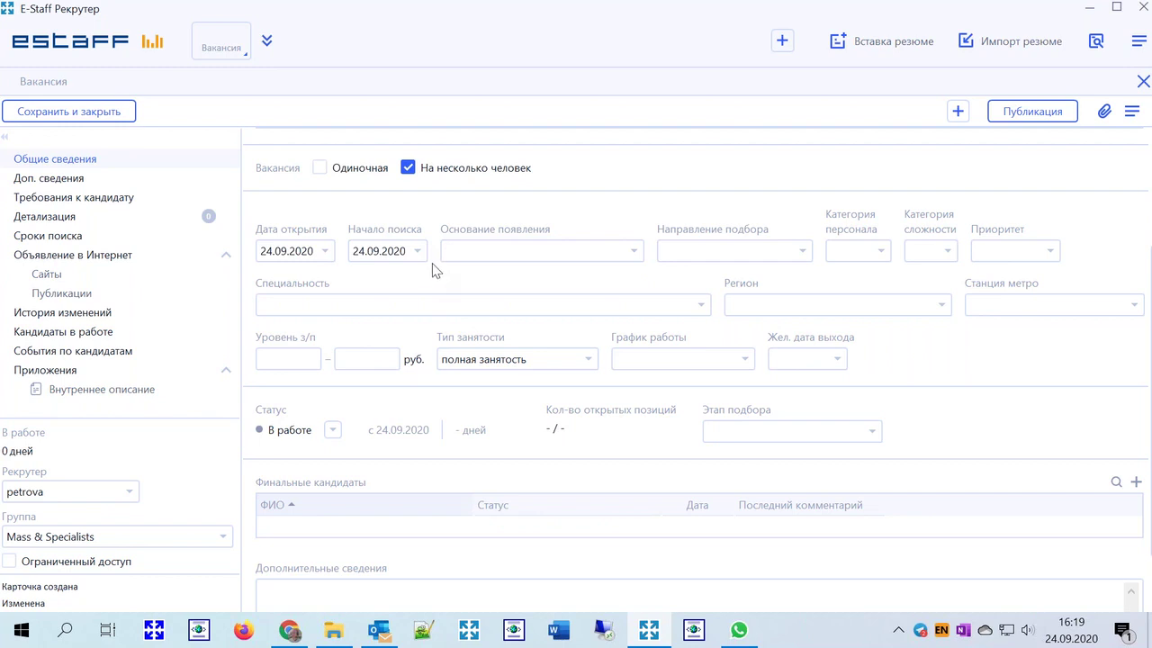
double_click(310, 251)
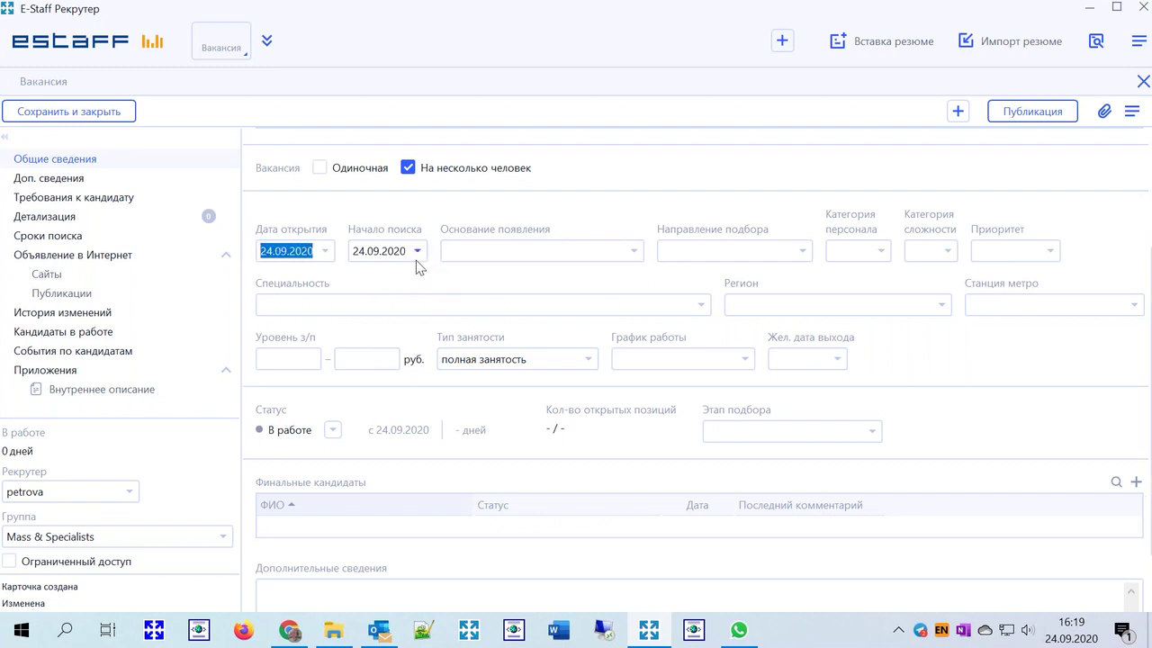
left_click(417, 252)
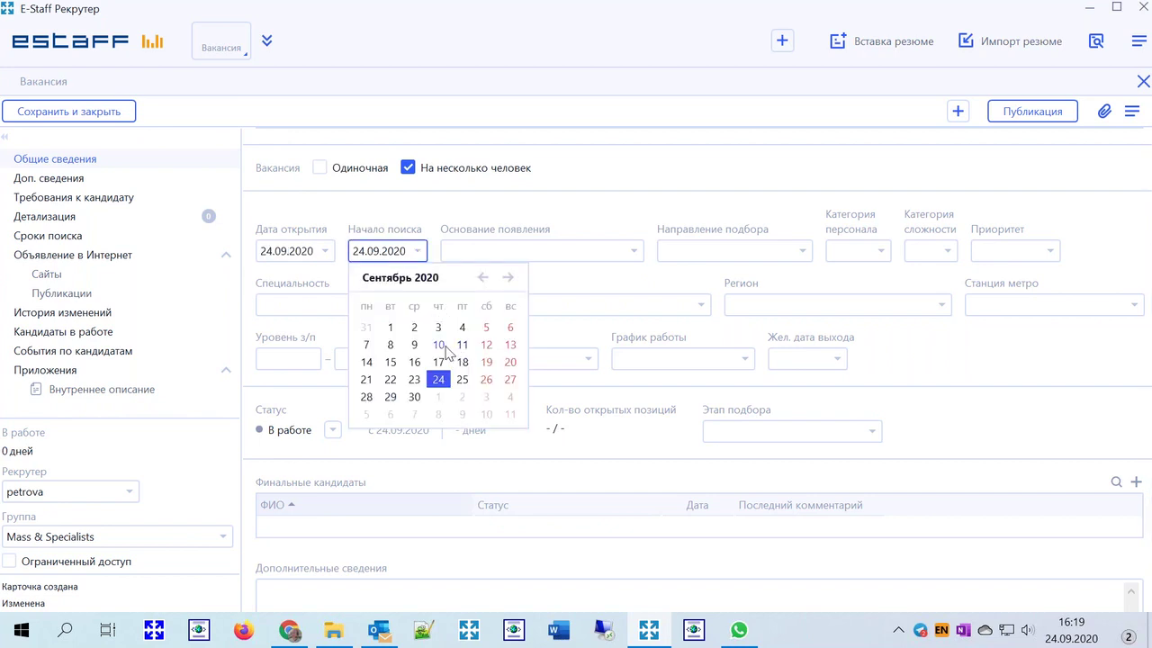
left_click(438, 345)
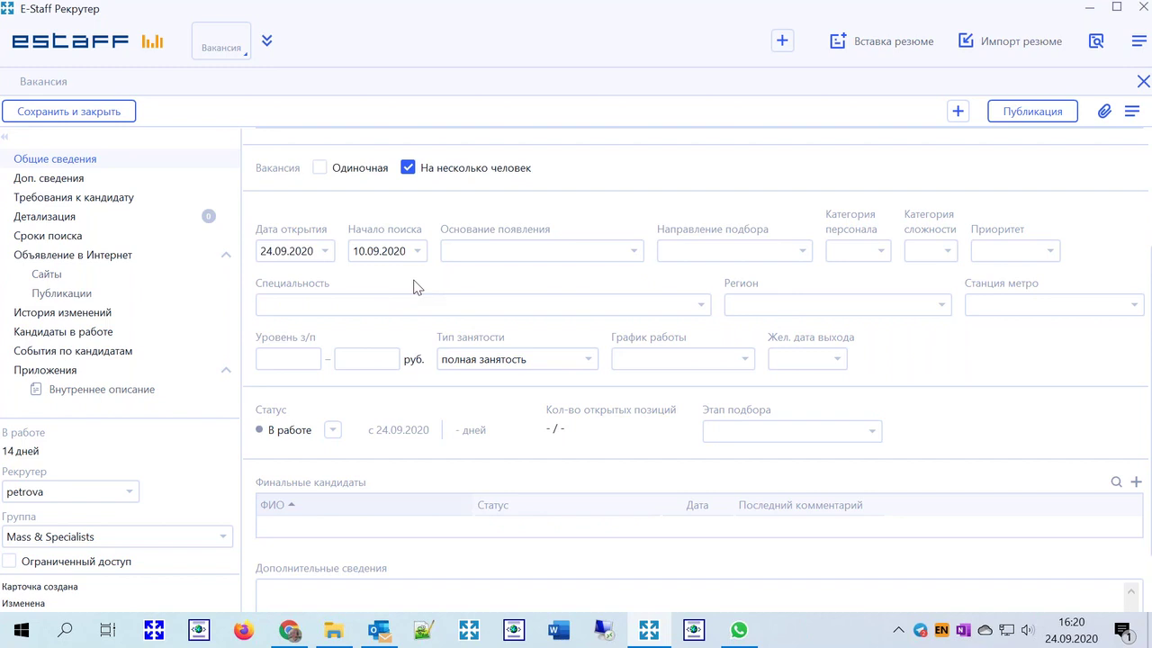
Set the vacancy's Основание появления to ввод новой штатной единицы and Направление подбора to специалисты
left_click(637, 258)
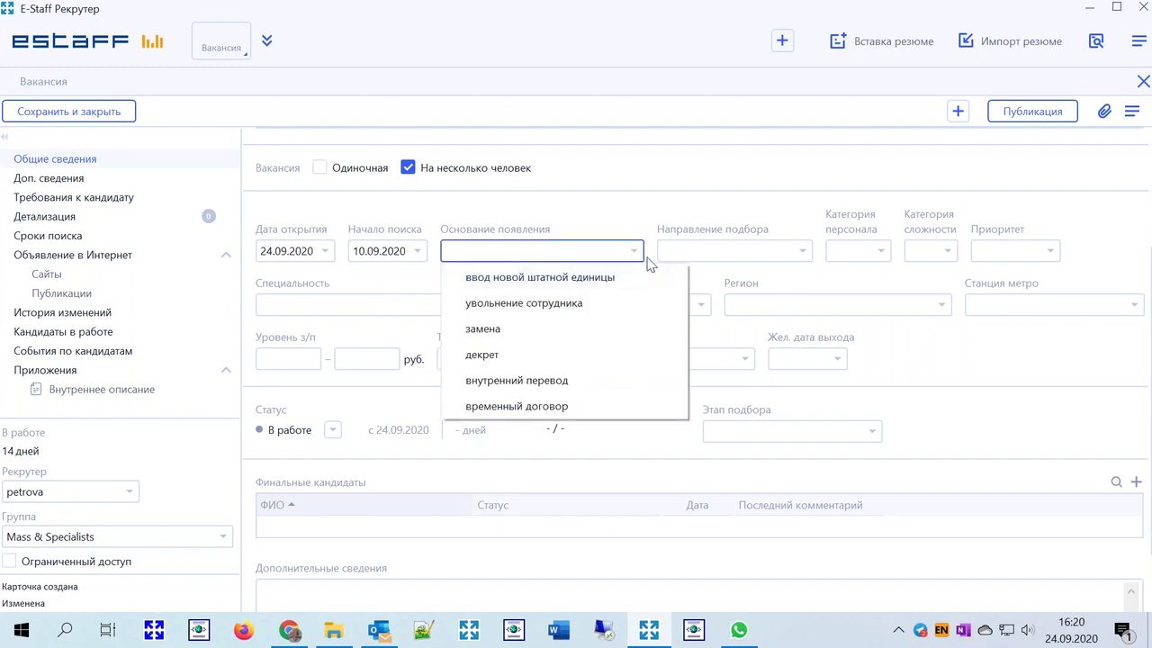
left_click(634, 277)
left_click(803, 252)
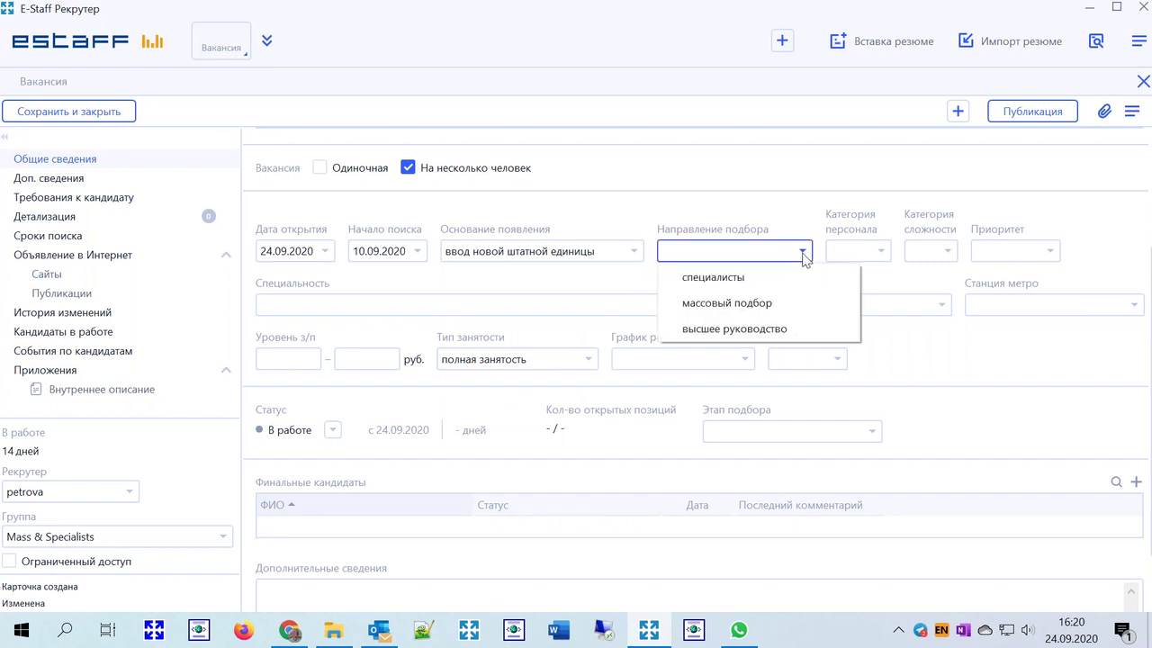
left_click(760, 281)
Set the vacancy's Категория персонала to т.0, Категория сложности to 3 and Приоритет to высокий
left_click(881, 255)
left_click(878, 283)
left_click(949, 256)
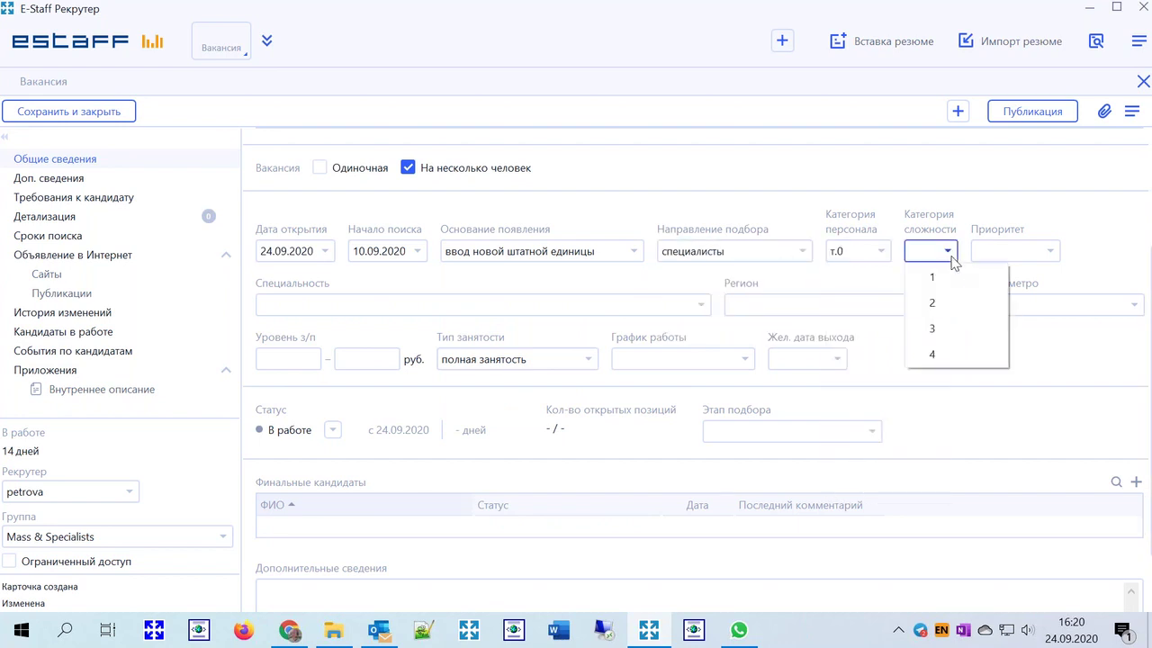
left_click(935, 328)
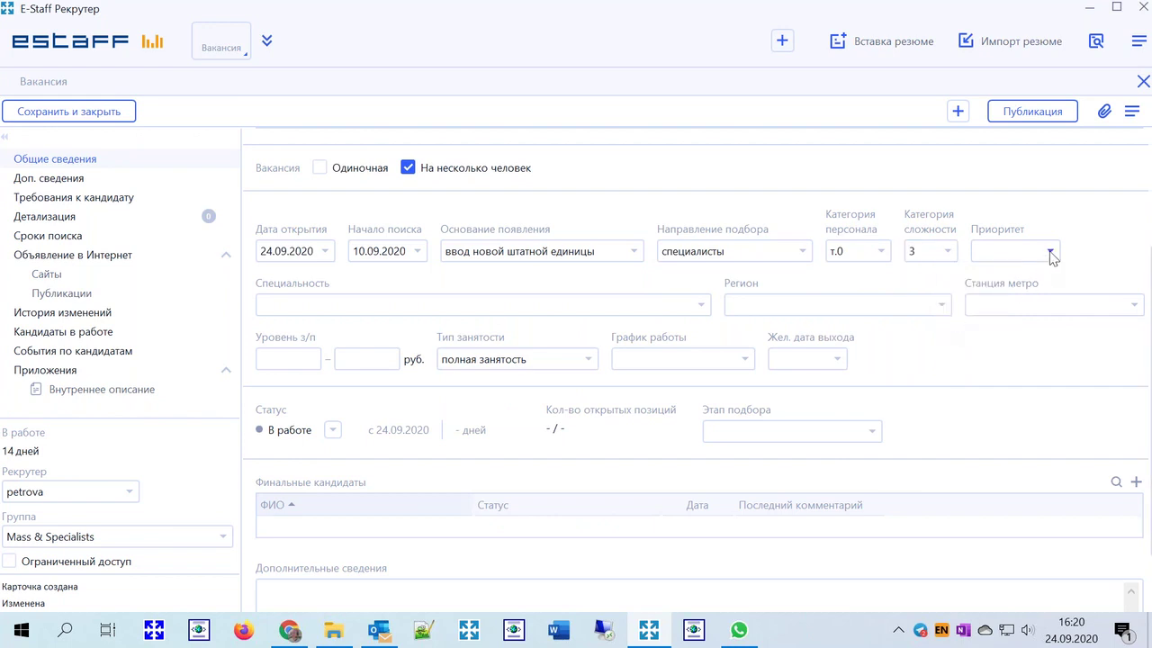
left_click(1050, 252)
left_click(1044, 283)
Set the vacancy's Специальность to Реклама / PR » организатор выставок
left_click(700, 305)
mouse_move(460, 379)
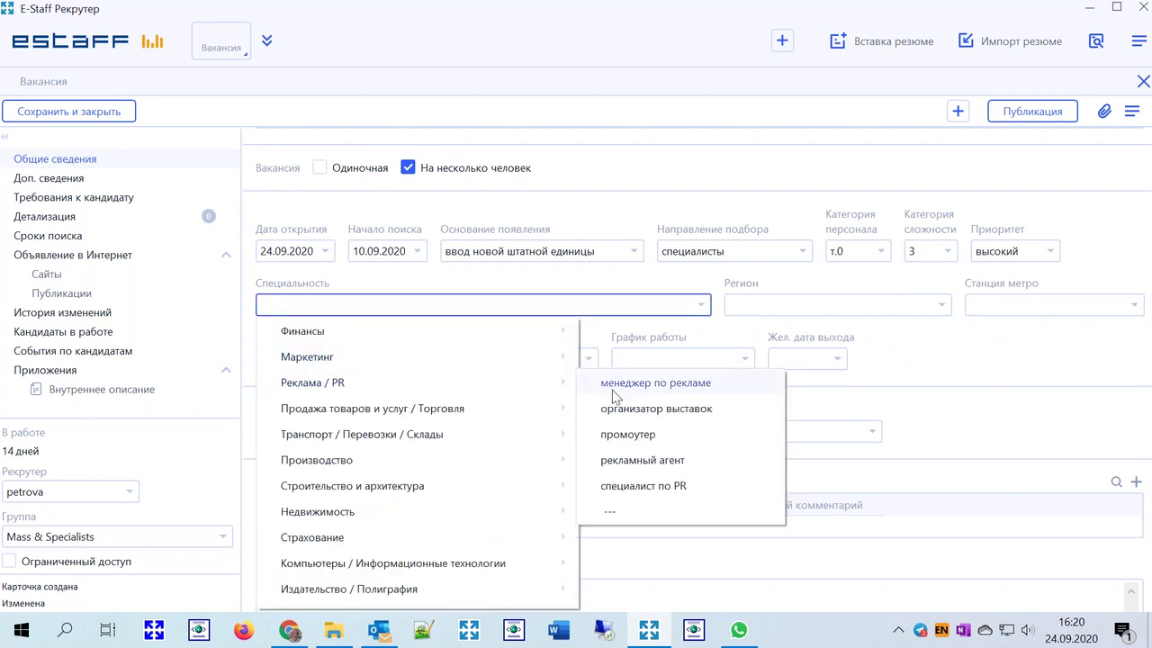
left_click(656, 408)
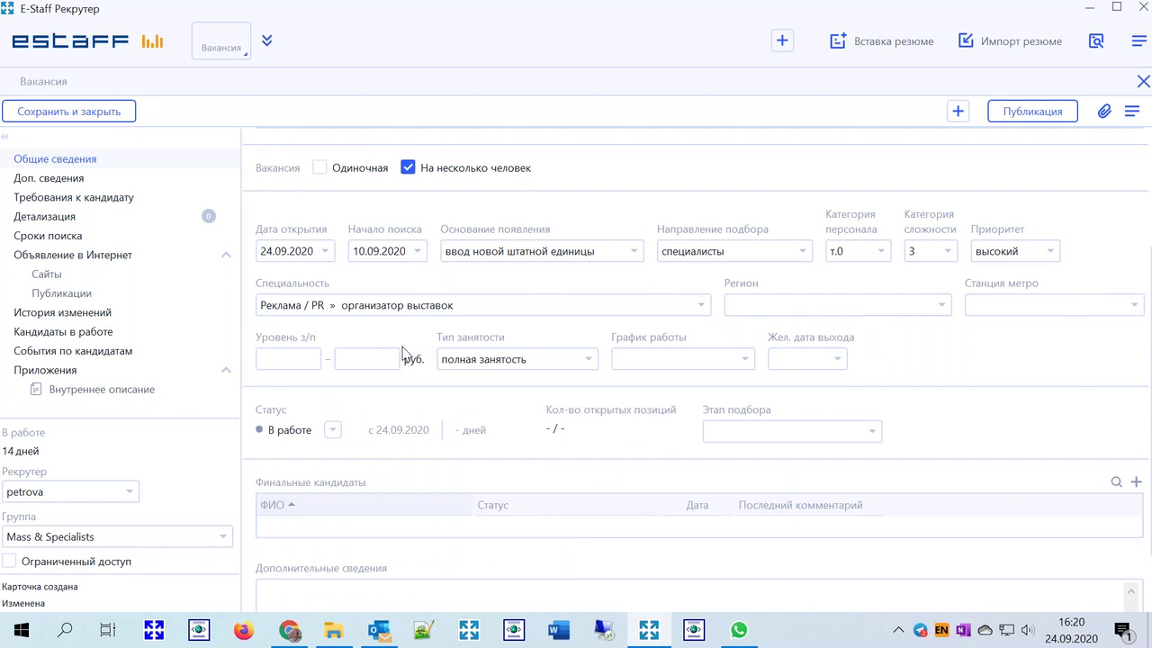
Review the filled vacancy form and close it without saving the changes
scroll(404, 351, "down", 1)
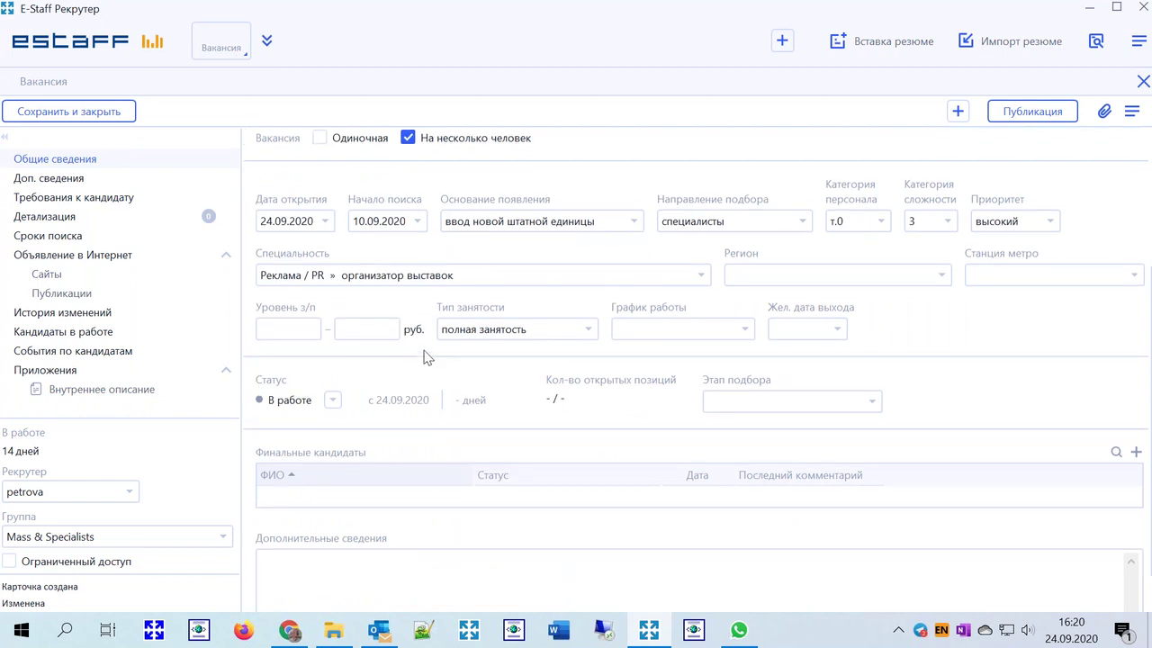
scroll(427, 357, "up", 2)
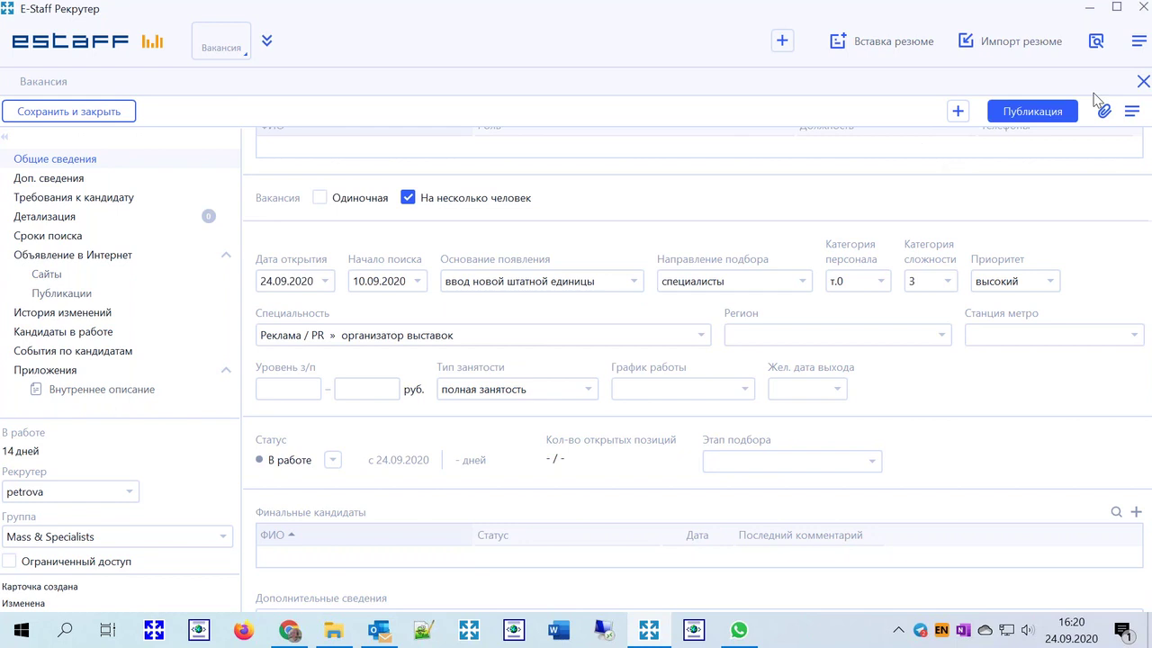
left_click(1143, 81)
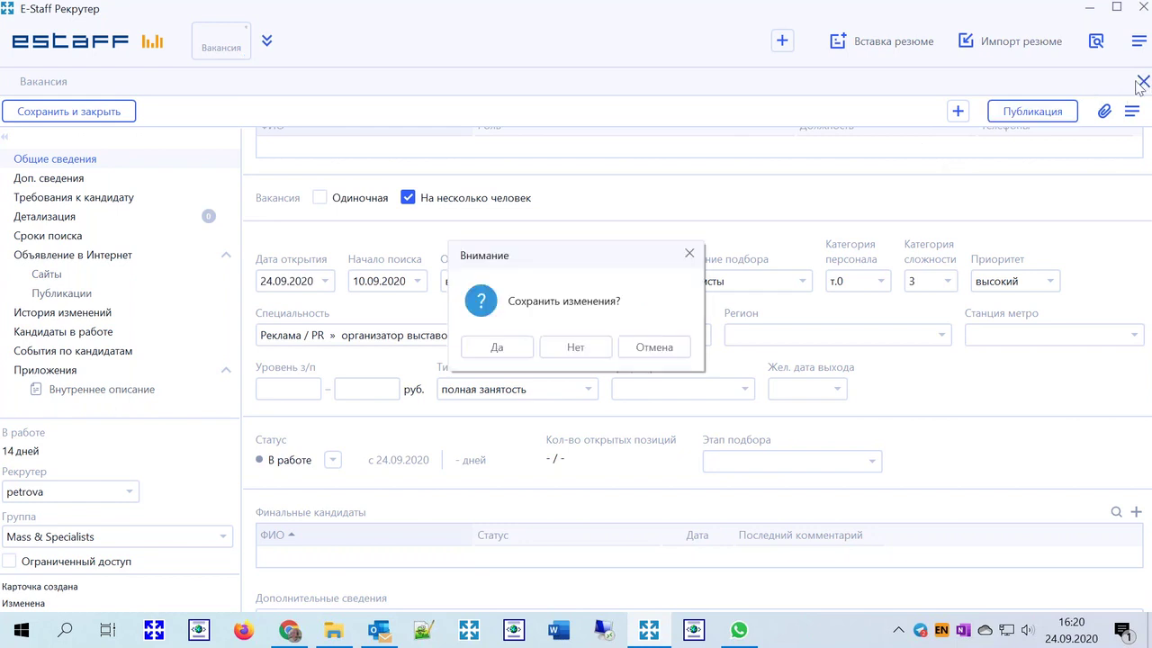
left_click(581, 344)
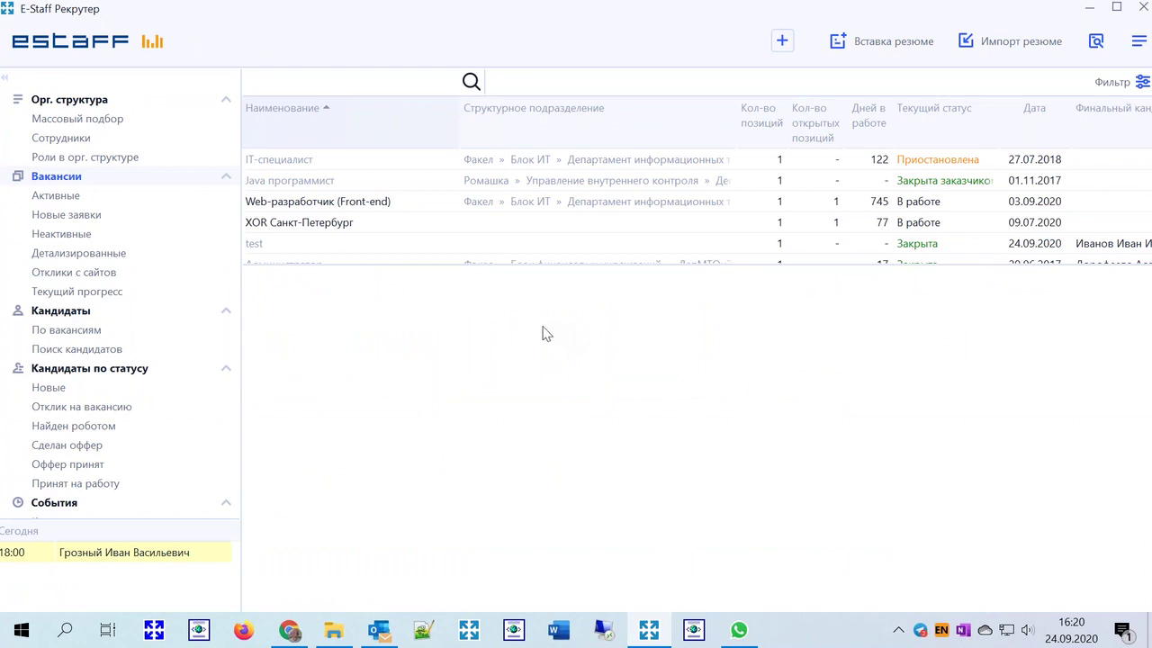
Switch to Firefox, open the E-Staff web interface from its bookmark and sign in with the saved credentials
left_click(243, 632)
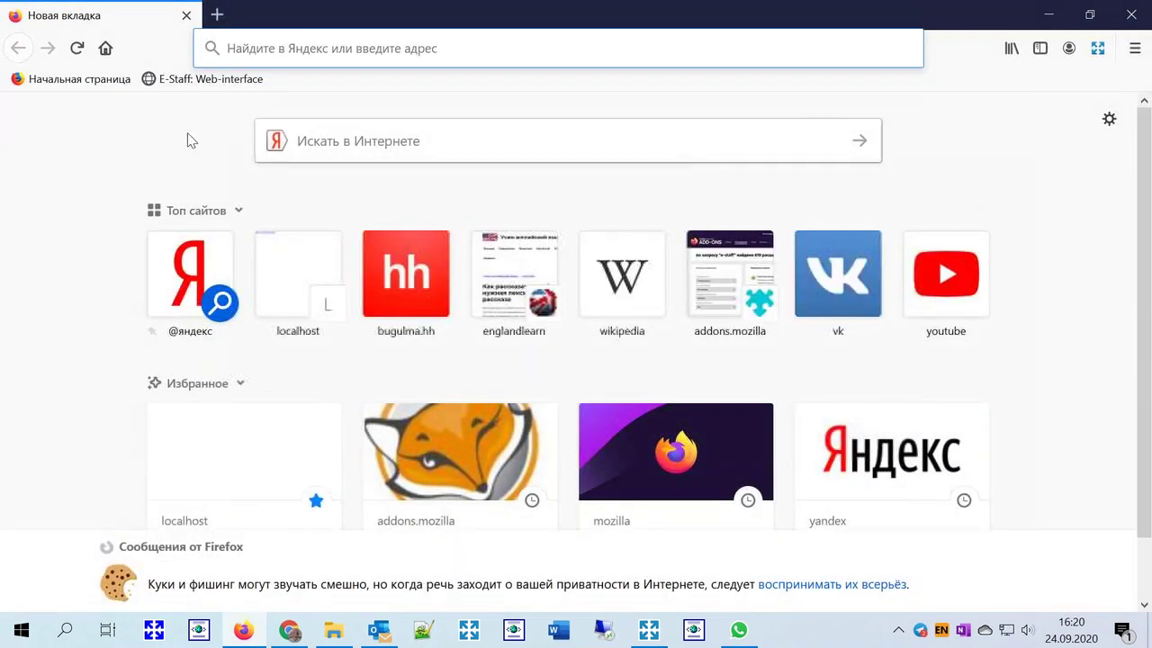
left_click(203, 83)
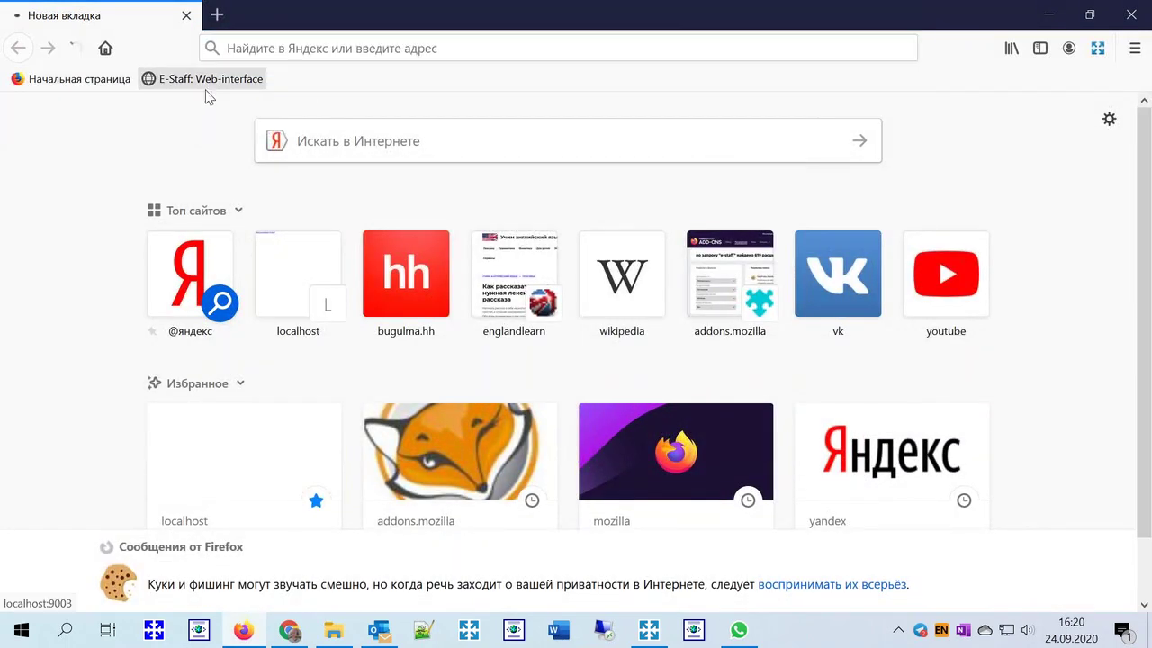
left_click(70, 107)
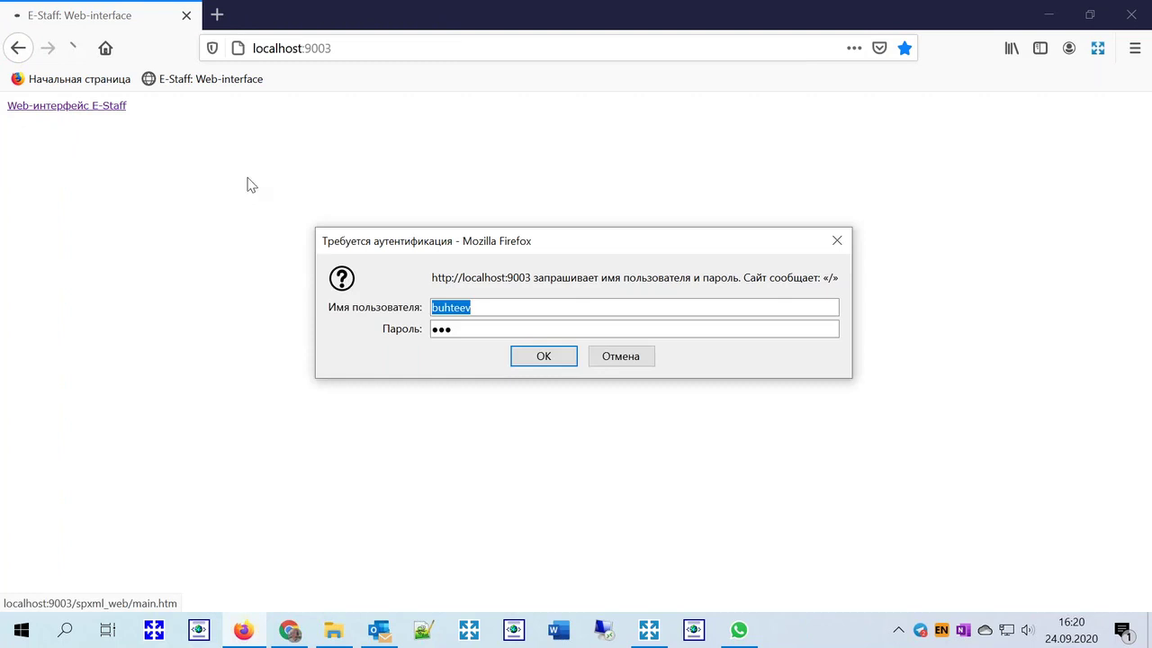
left_click(540, 357)
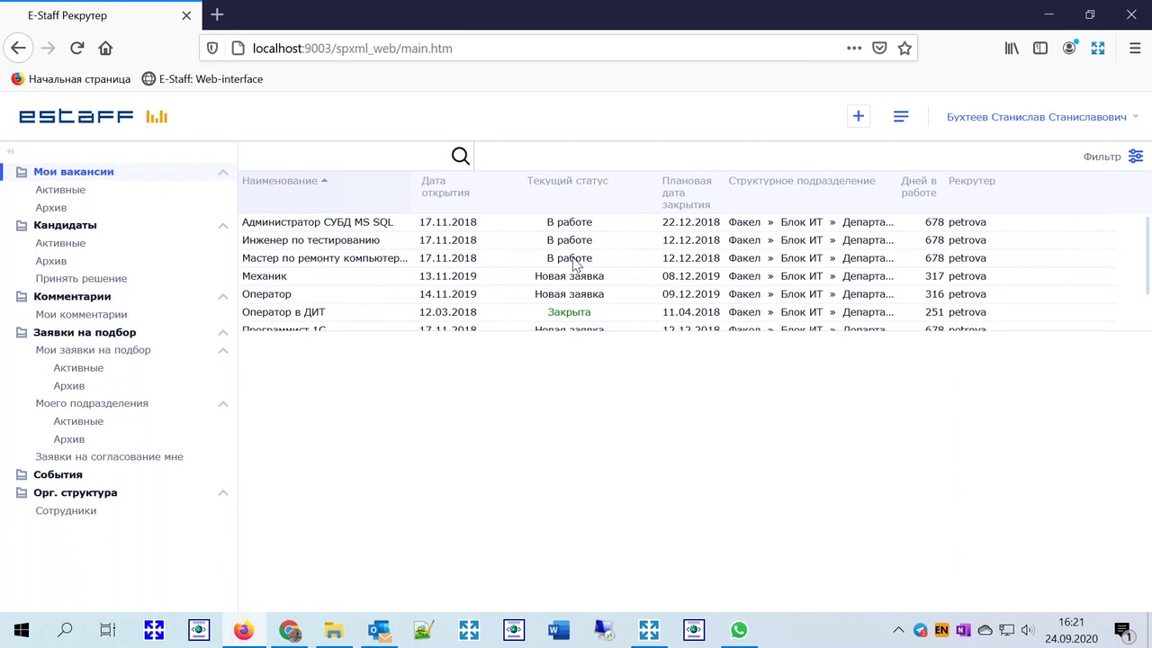
Create a Заявка на вакансию named Инженер and set its Основание появления to увольнение сотрудника
left_click(858, 116)
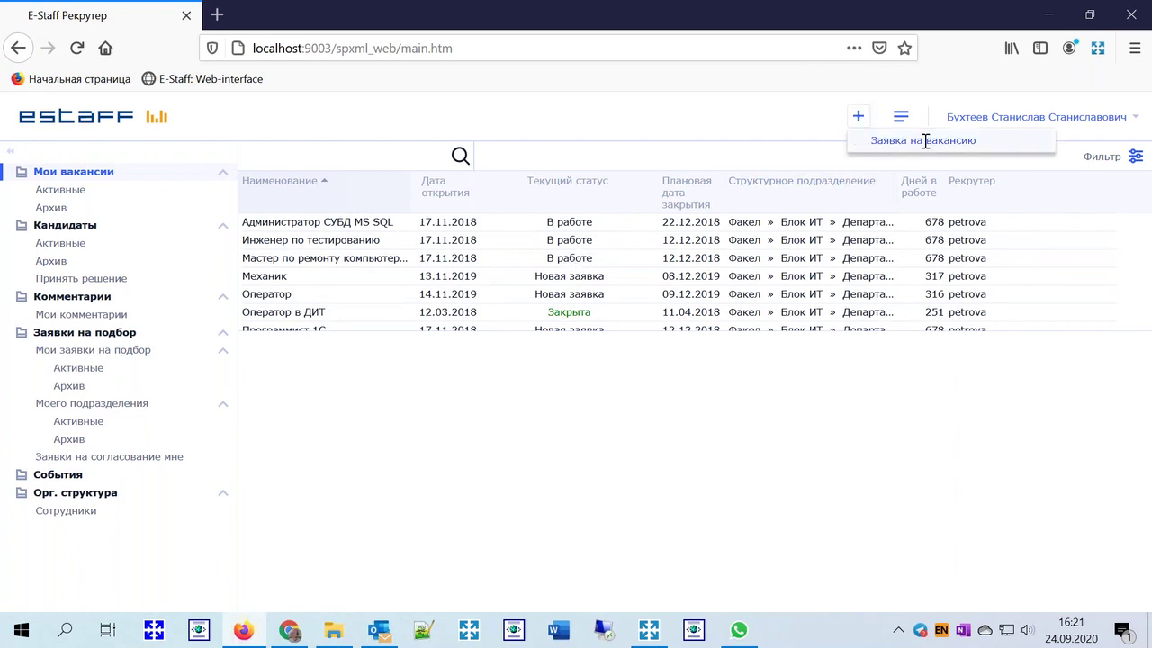
left_click(882, 141)
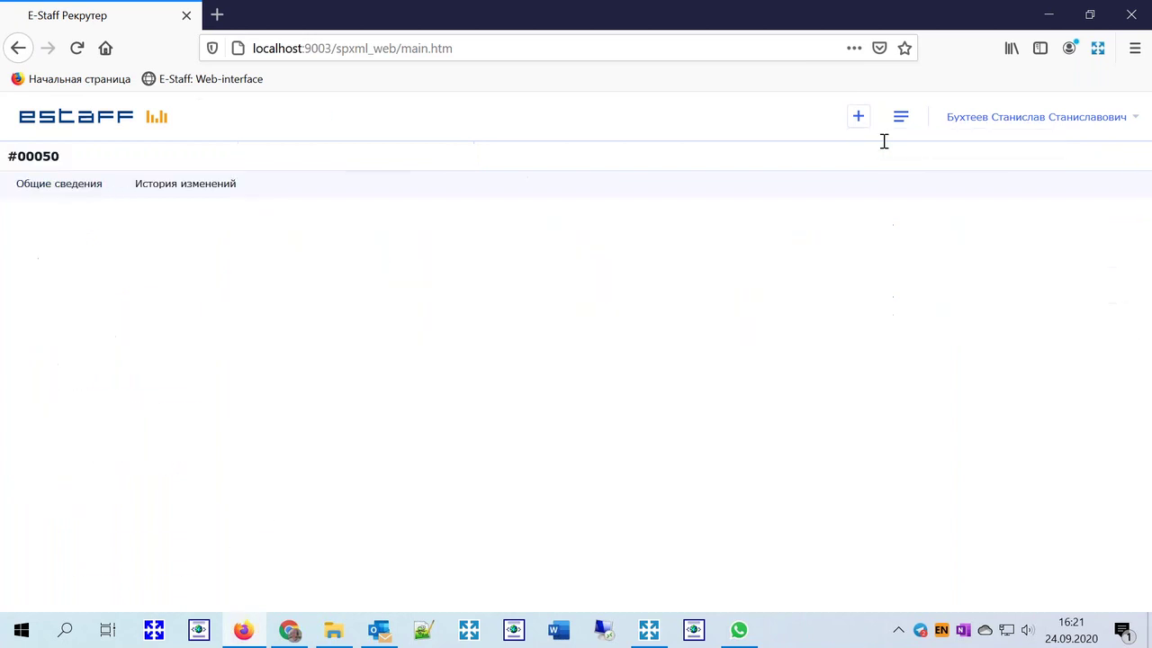
left_click(369, 360)
scroll(481, 355, "down", 2)
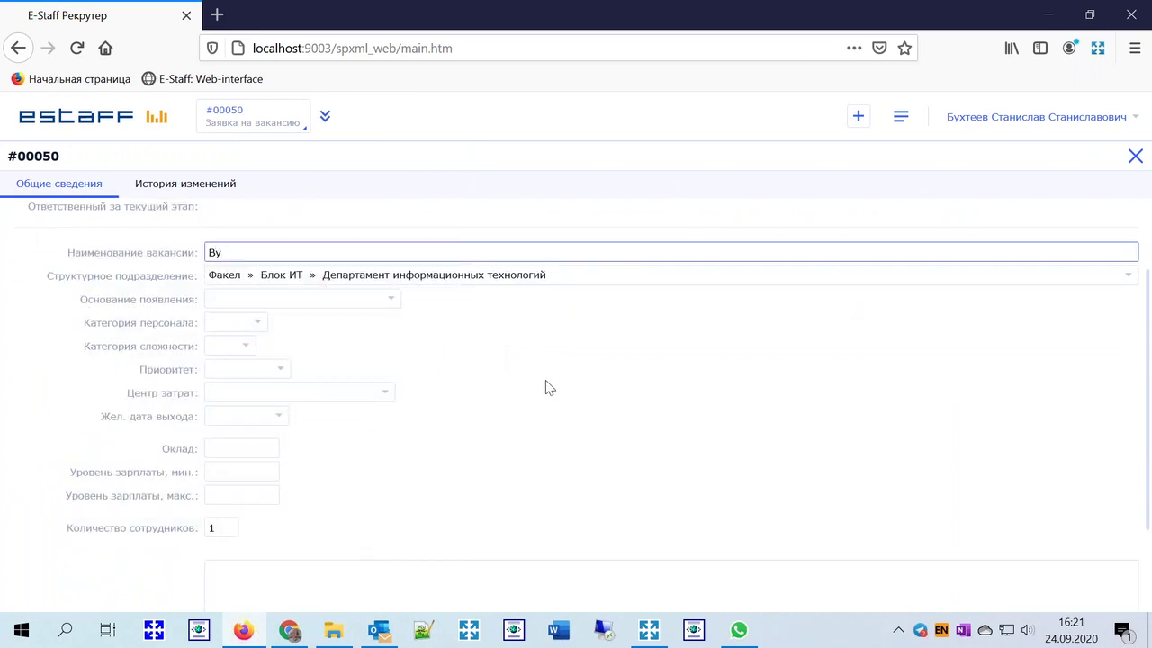
type("By;ен")
left_click(392, 302)
left_click(358, 341)
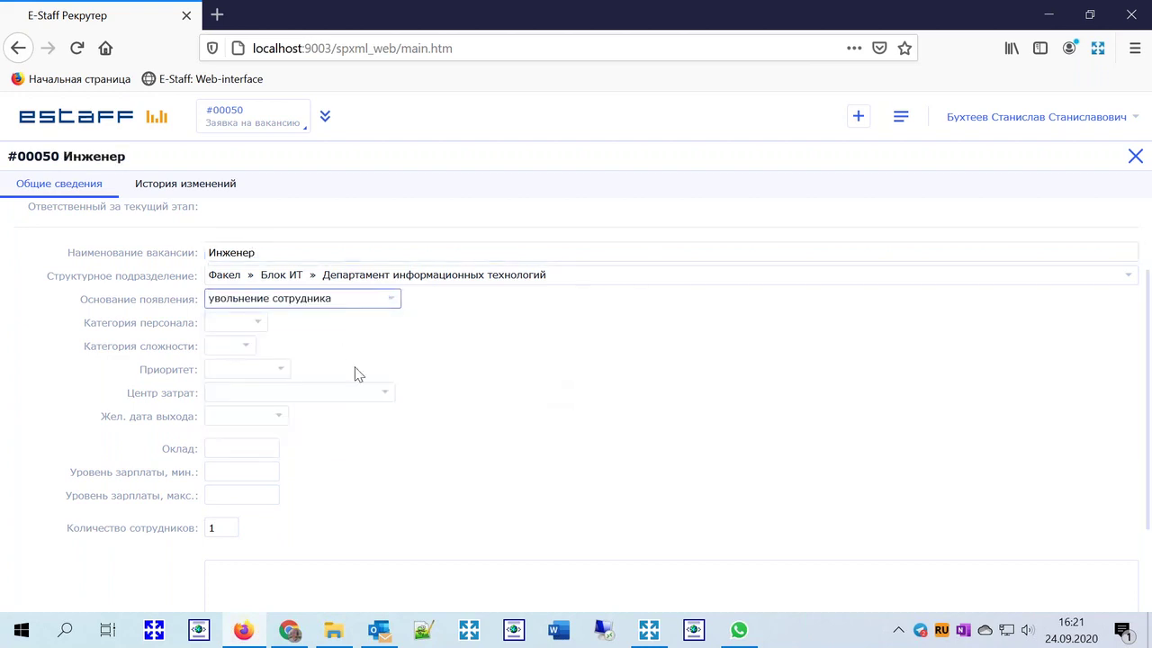
Leave the Описание вакансии empty and submit the Инженер vacancy request
scroll(358, 375, "down", 2)
left_click(293, 500)
scroll(359, 416, "down", 1)
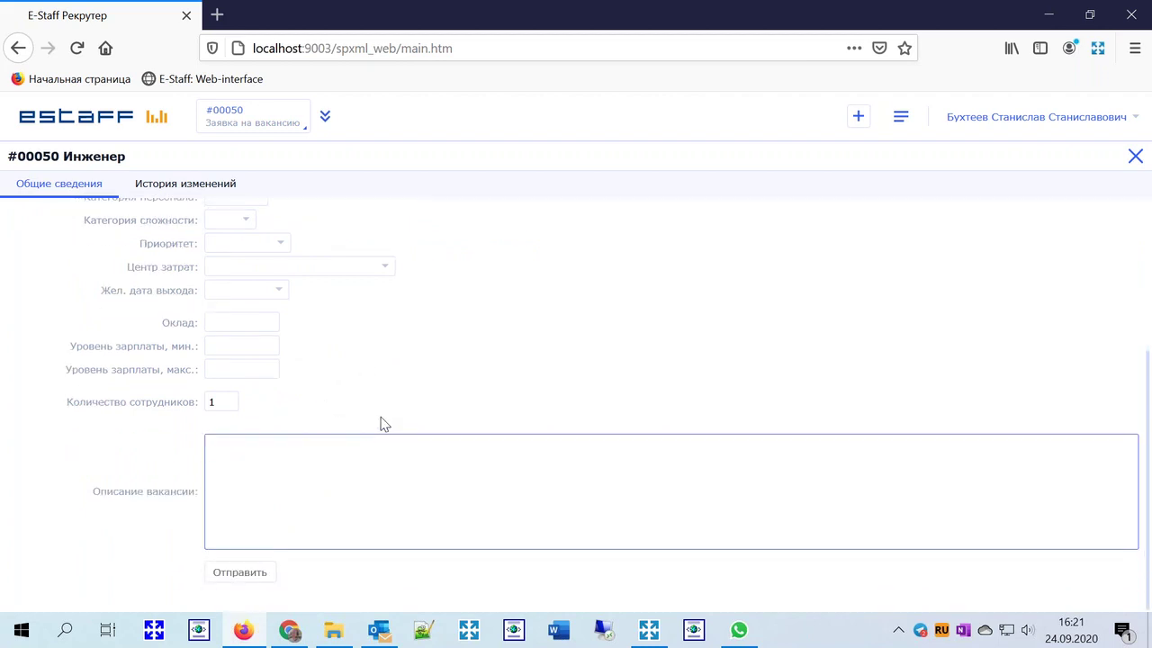
left_click(241, 573)
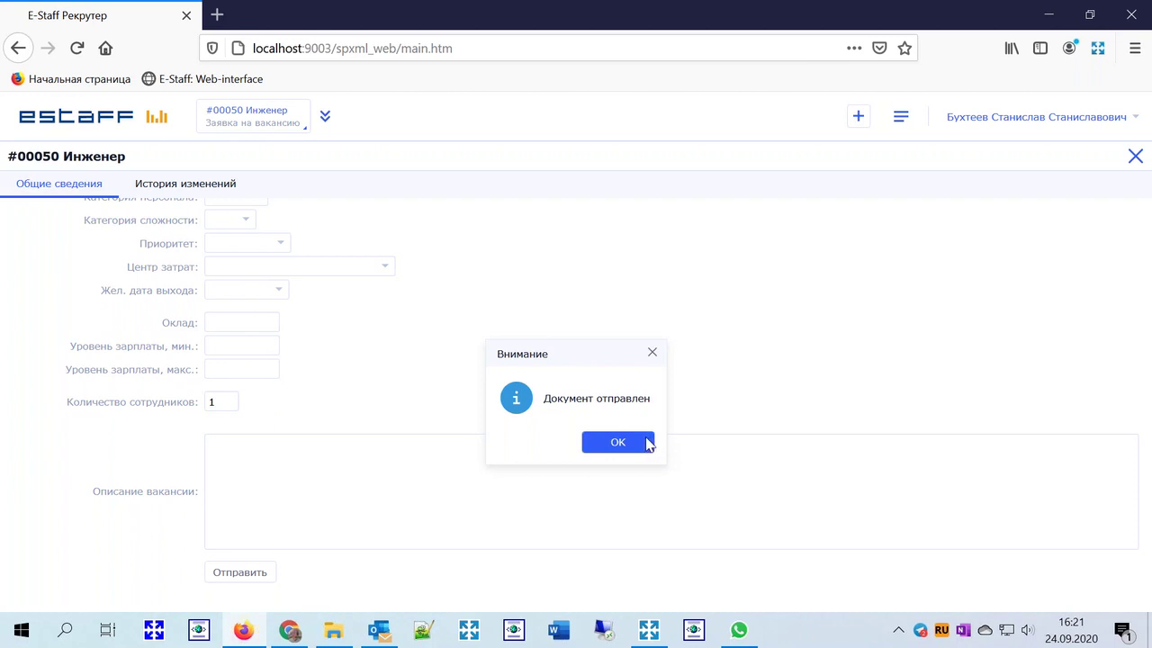
left_click(643, 442)
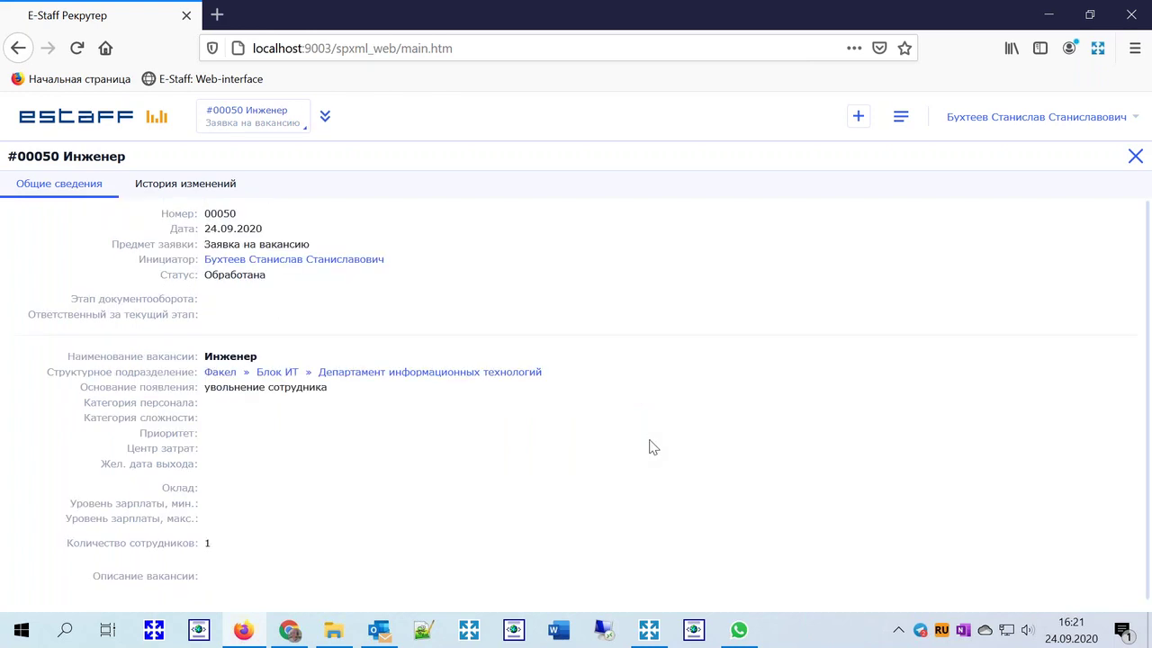
Switch to the desktop E-Staff Рекрутер and open the Инженер vacancy from Новые заявки as a full card
mouse_move(650, 638)
left_click(669, 527)
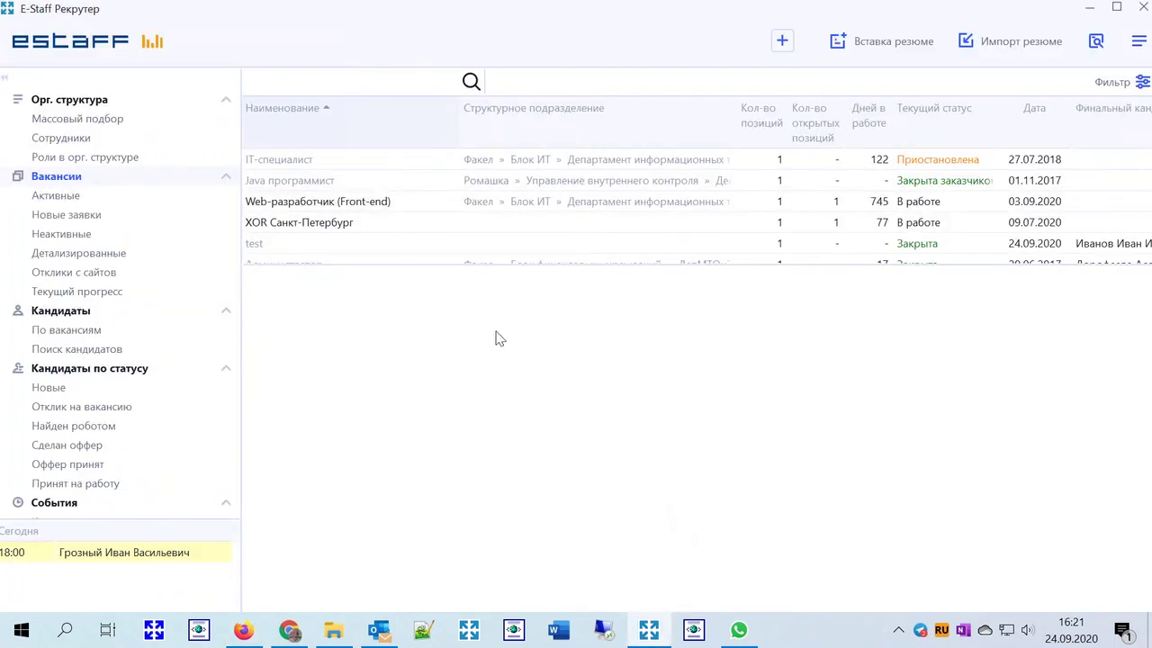
left_click(72, 221)
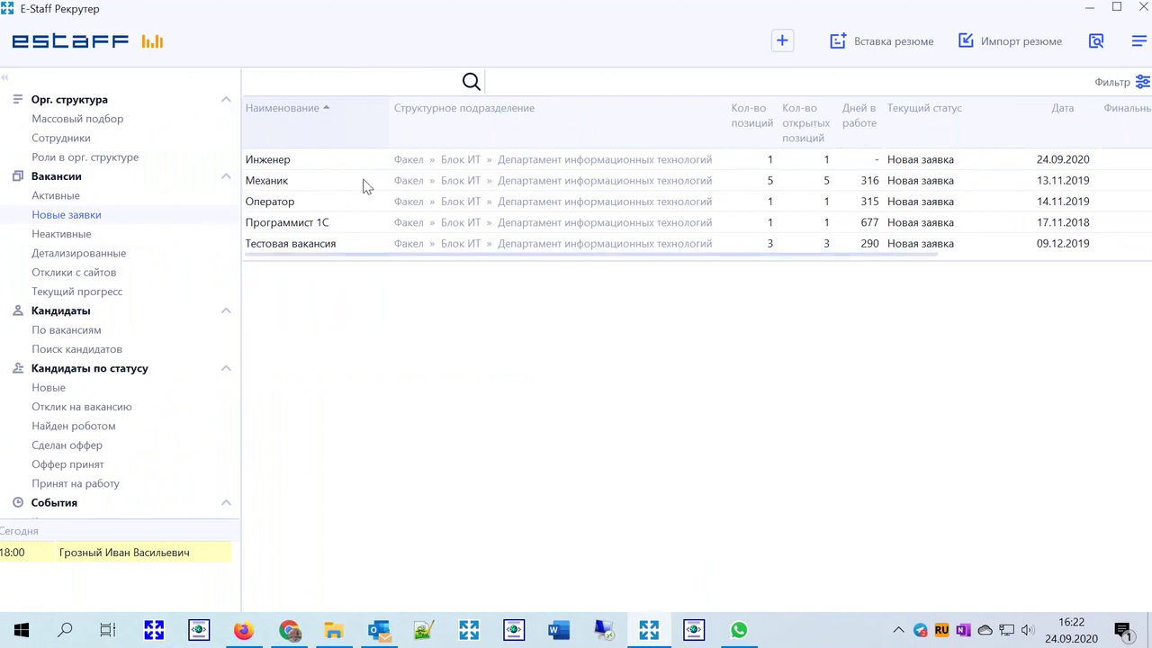
left_click(335, 165)
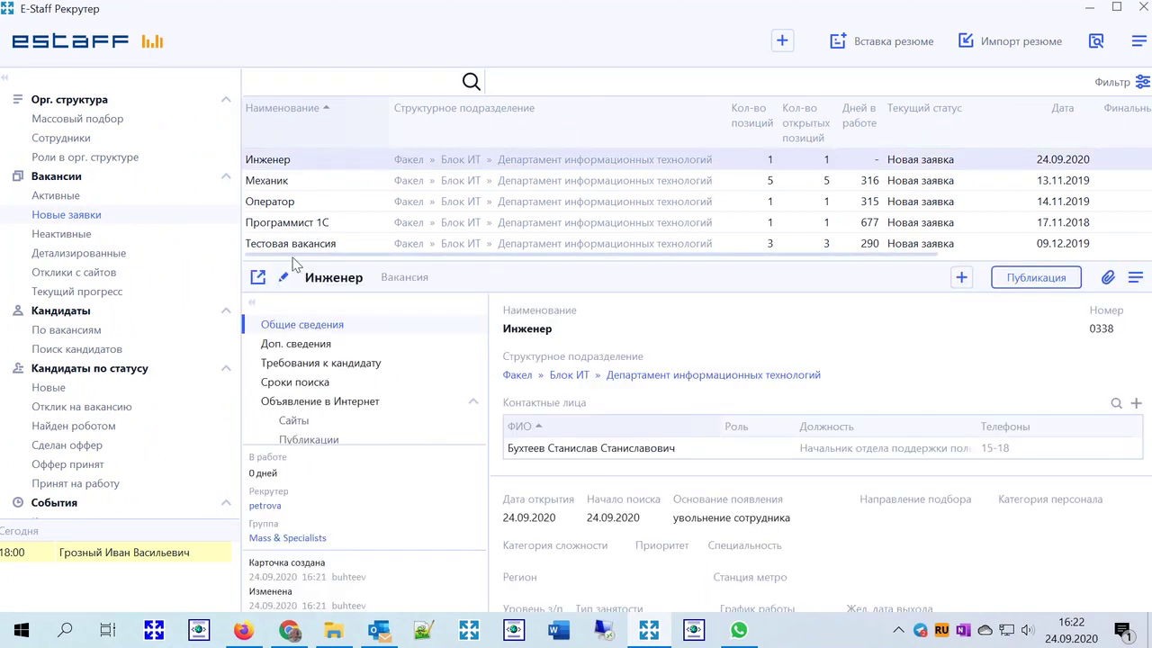
left_click(258, 278)
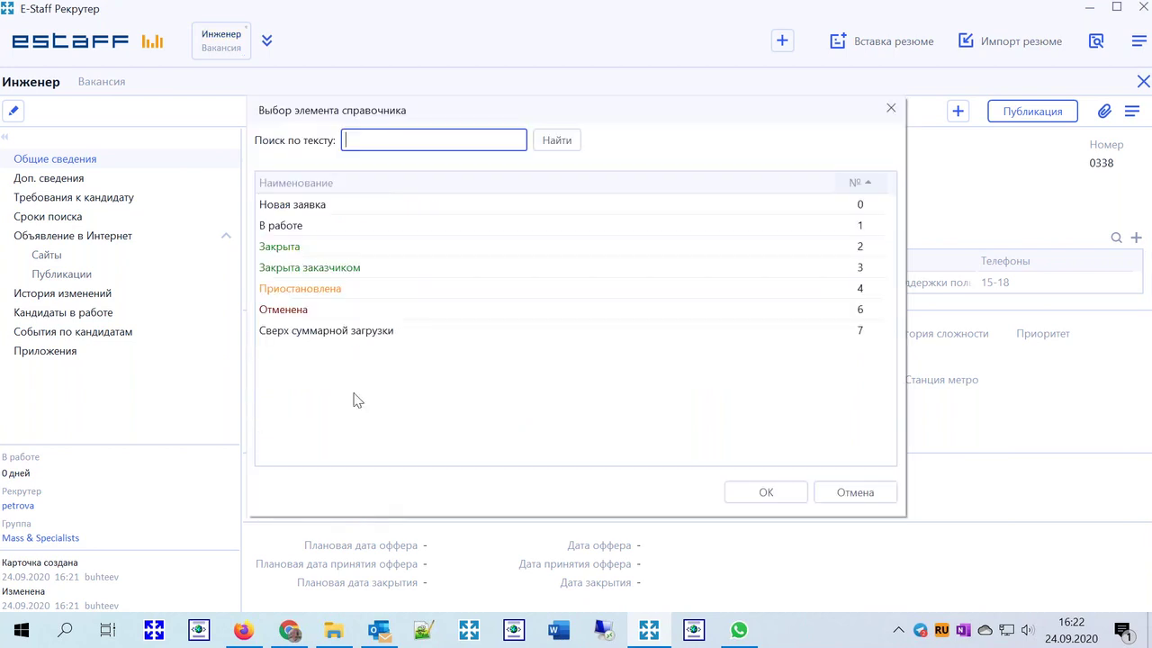
Set the Инженер vacancy's status to В работе and close its card
left_click(300, 229)
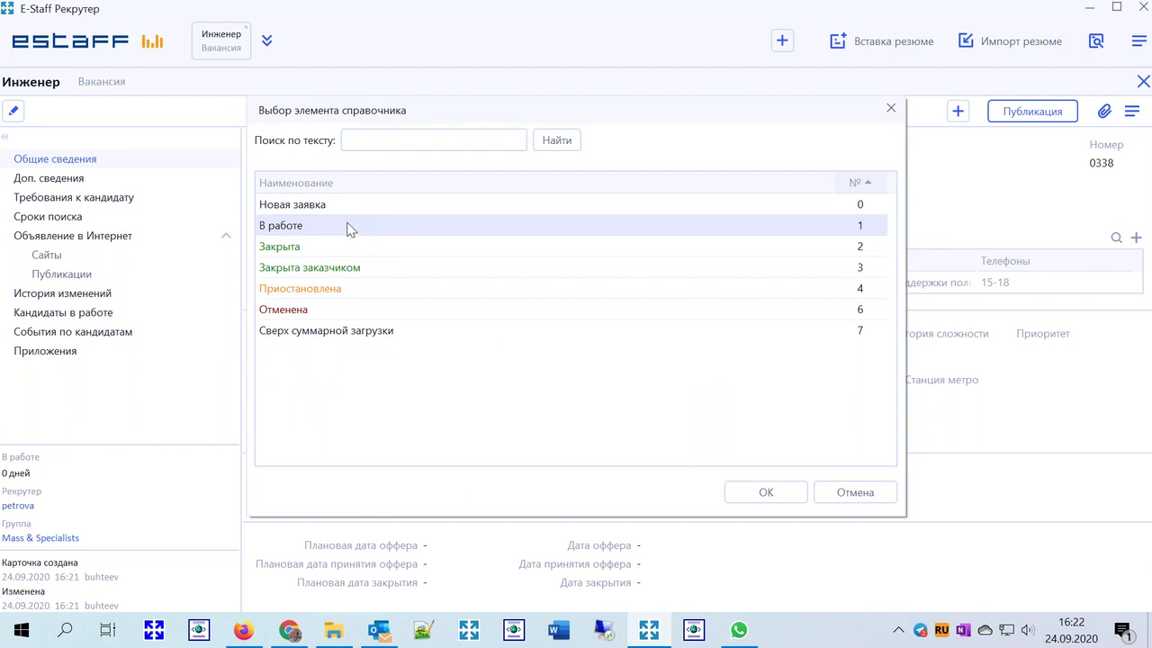
left_click(754, 494)
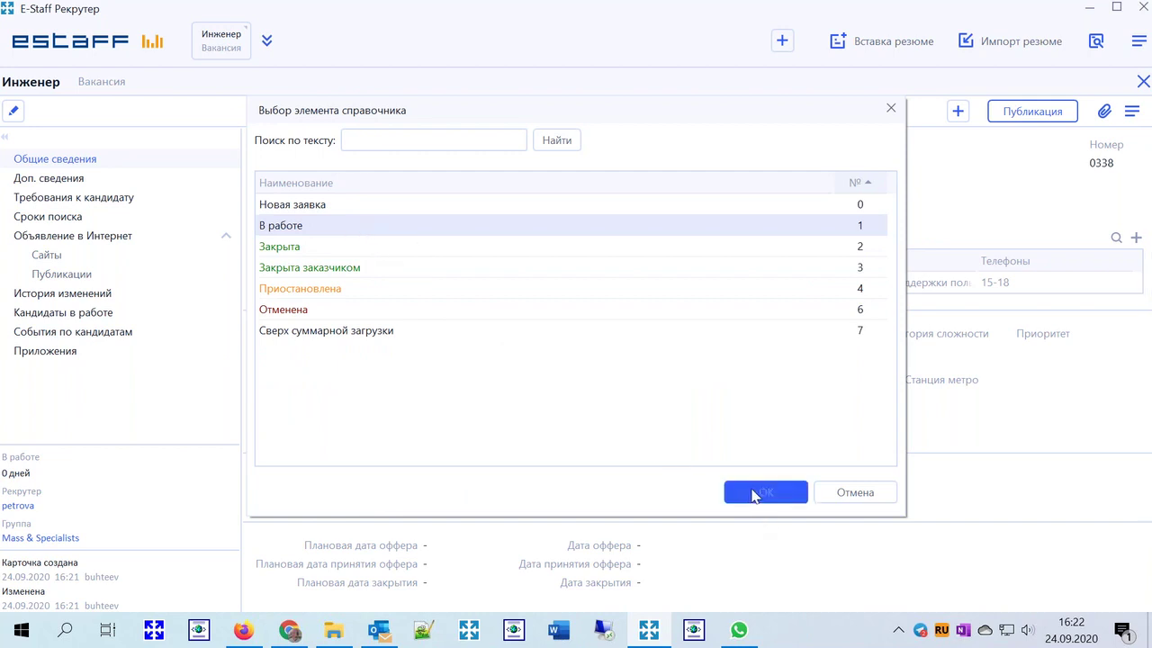
left_click(754, 494)
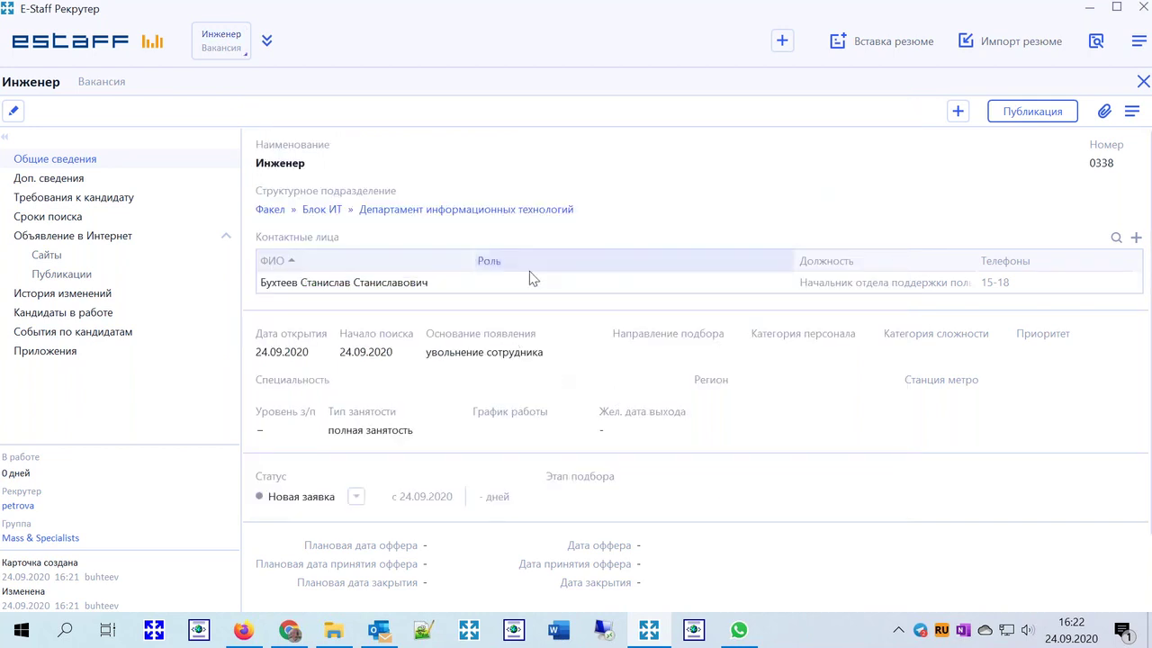
left_click(1143, 81)
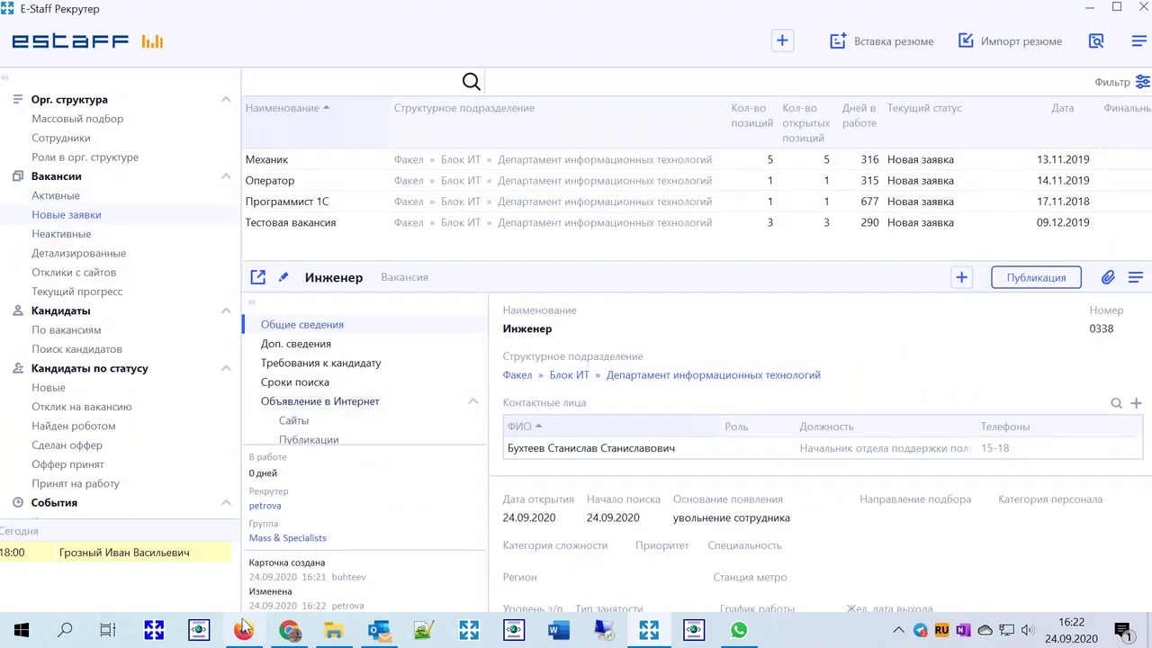
Switch to the web interface in Firefox, return to Главный раздел and view the second candidate's card under Кандидаты
left_click(243, 630)
left_click(325, 115)
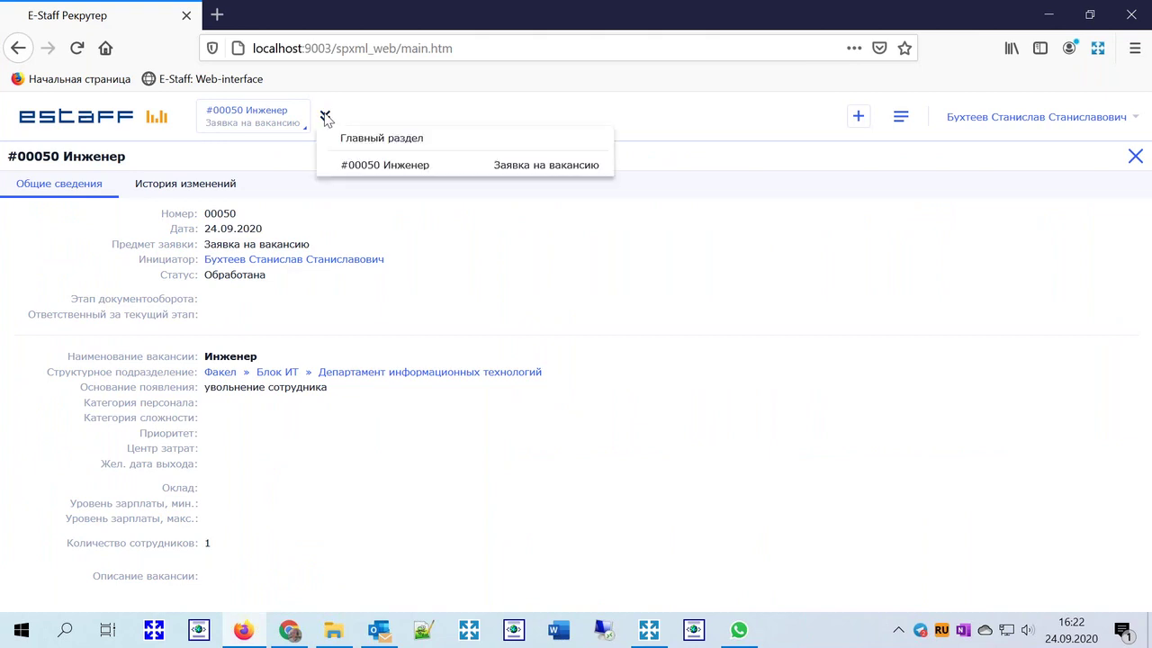
left_click(338, 136)
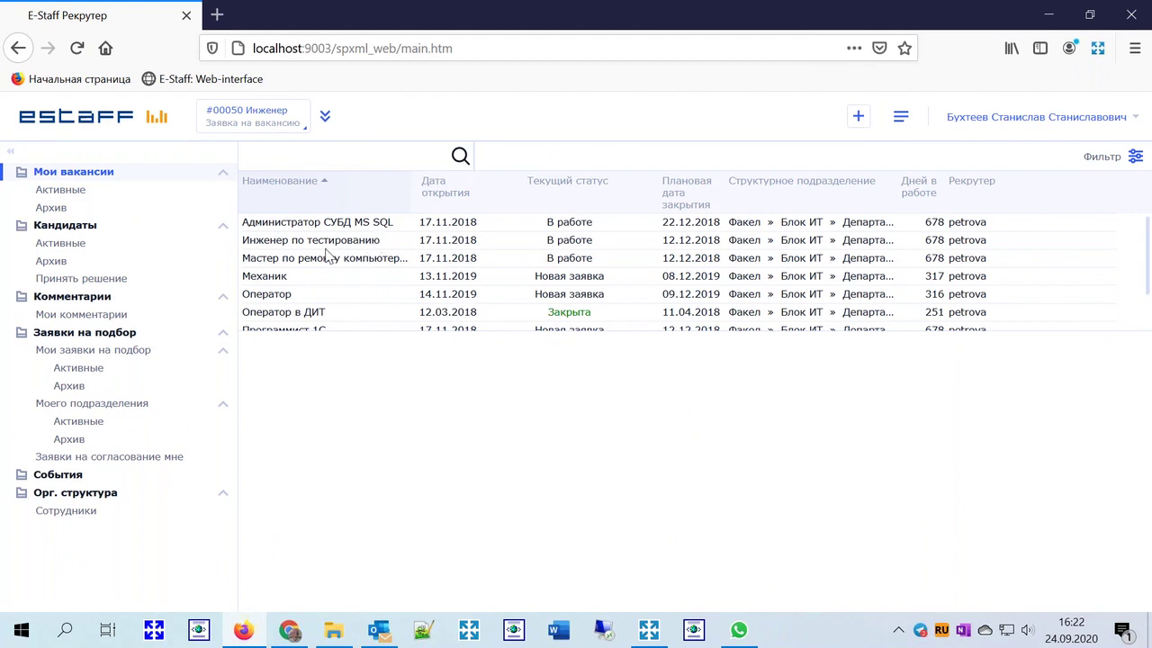
left_click(81, 225)
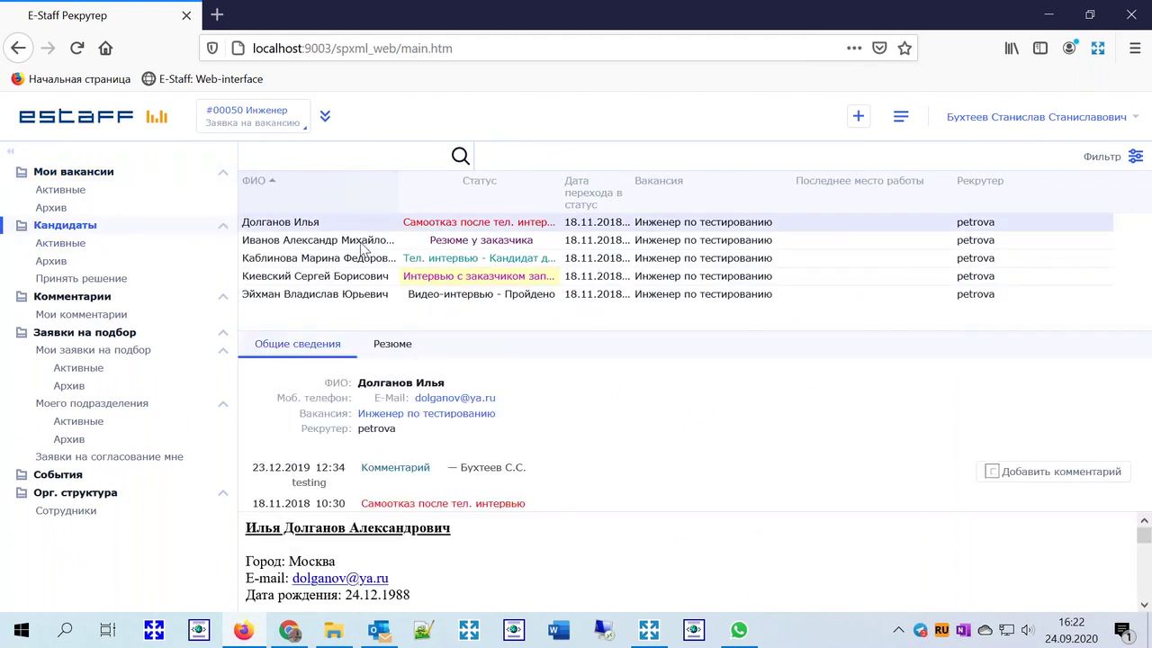
left_click(364, 239)
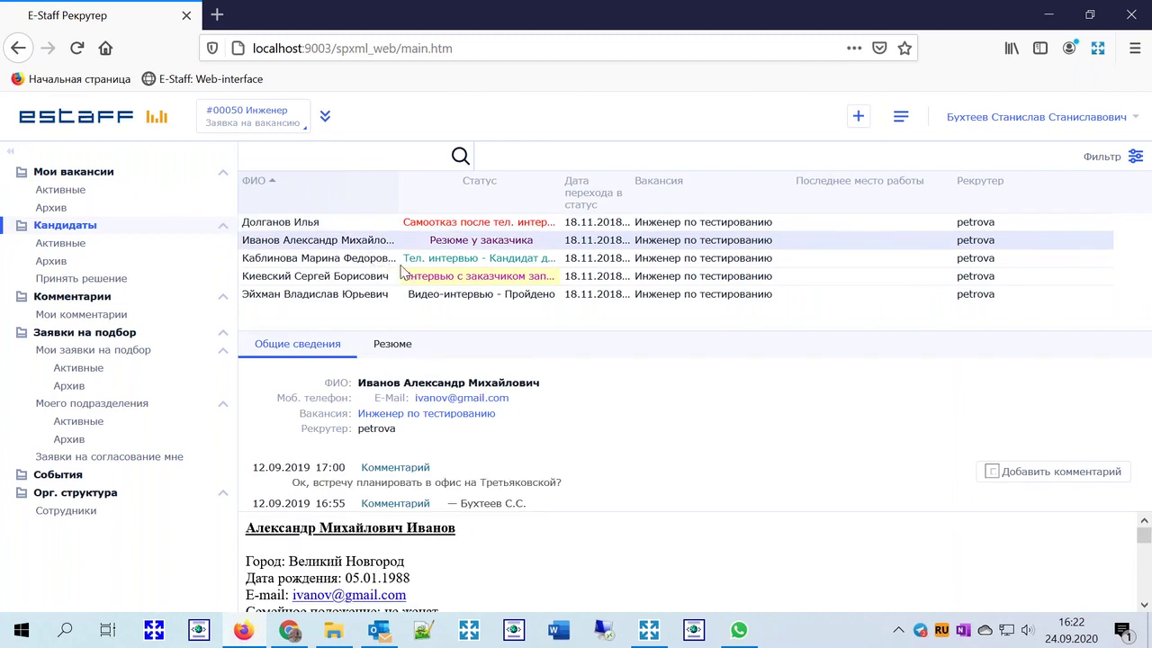
Examine the candidate awaiting a decision in Принять решение, including the result options and comment field, and close the browser
left_click(108, 279)
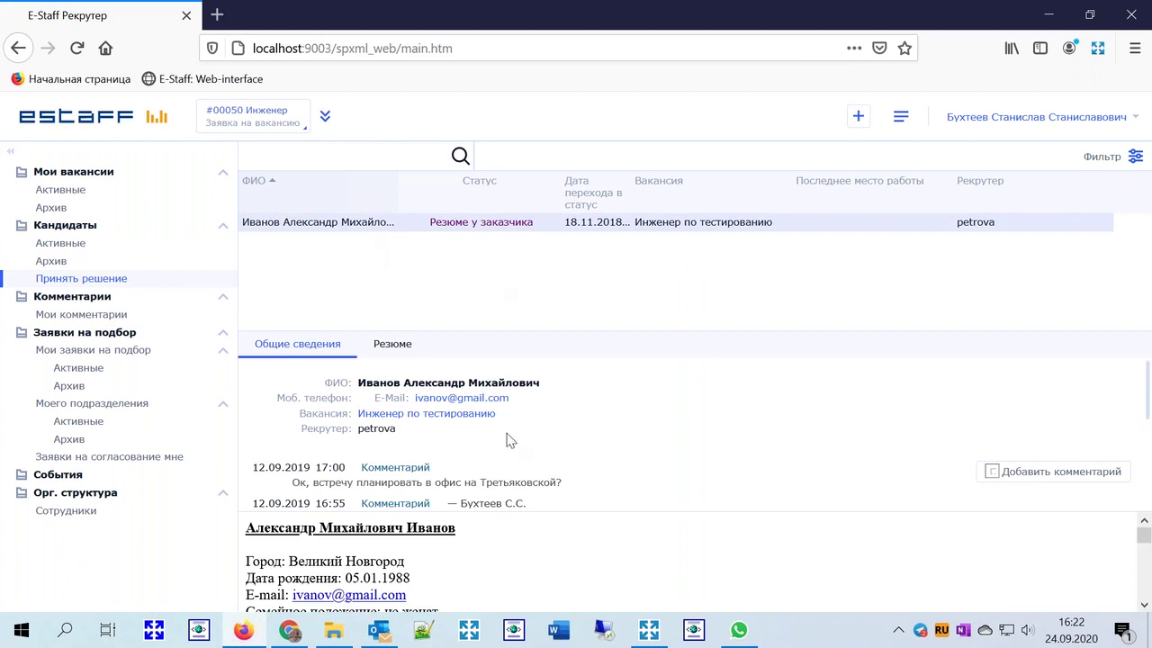
scroll(486, 419, "down", 2)
scroll(509, 429, "down", 1)
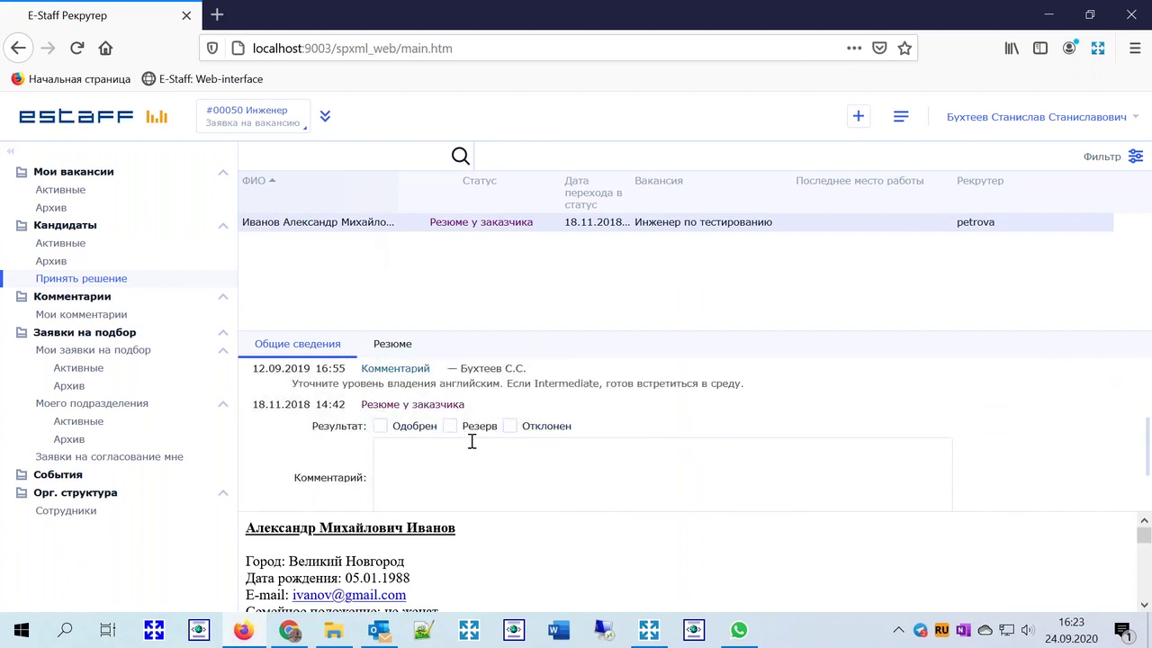
left_click(504, 459)
scroll(504, 454, "down", 1)
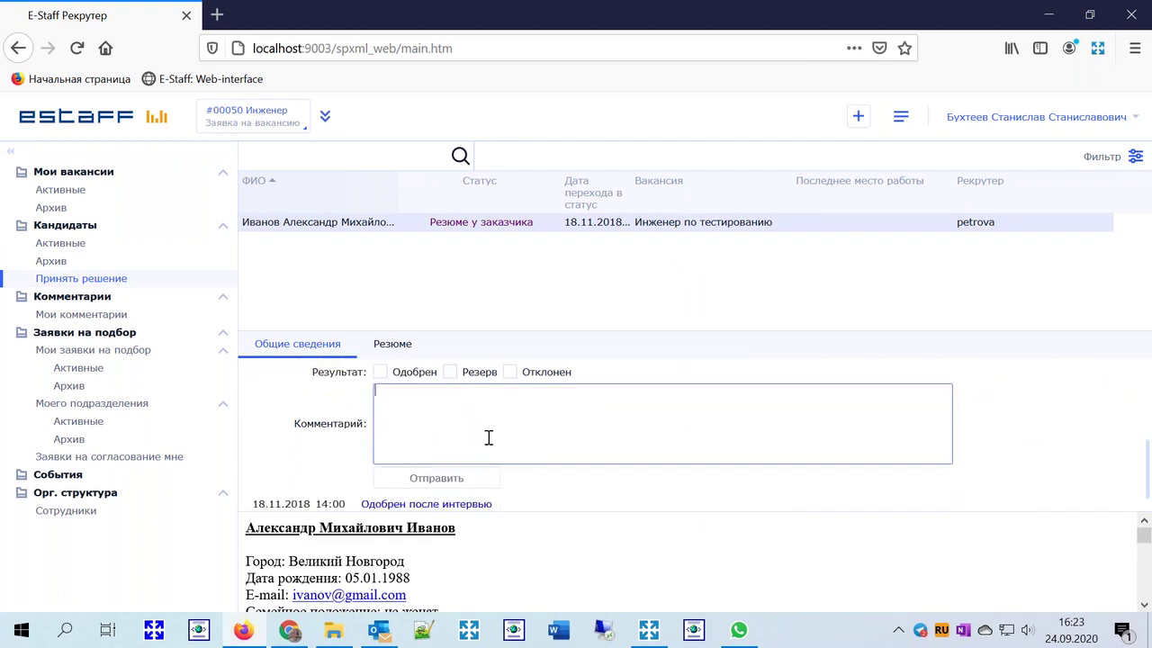
scroll(531, 437, "up", 1)
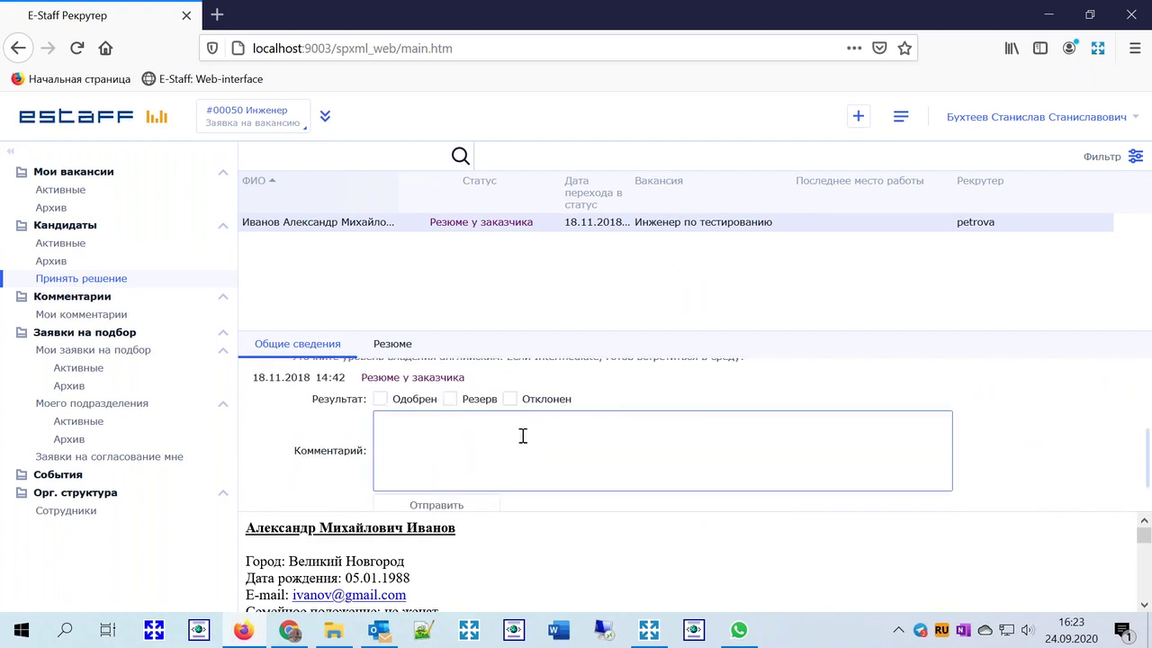
scroll(494, 458, "down", 1)
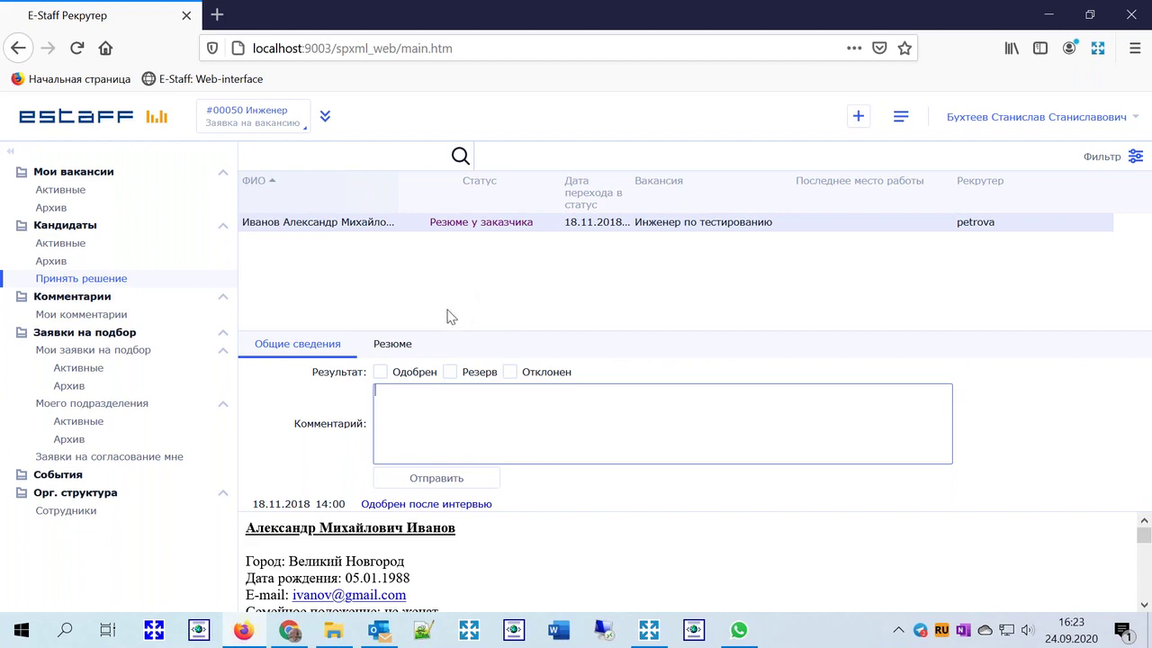
left_click(1131, 20)
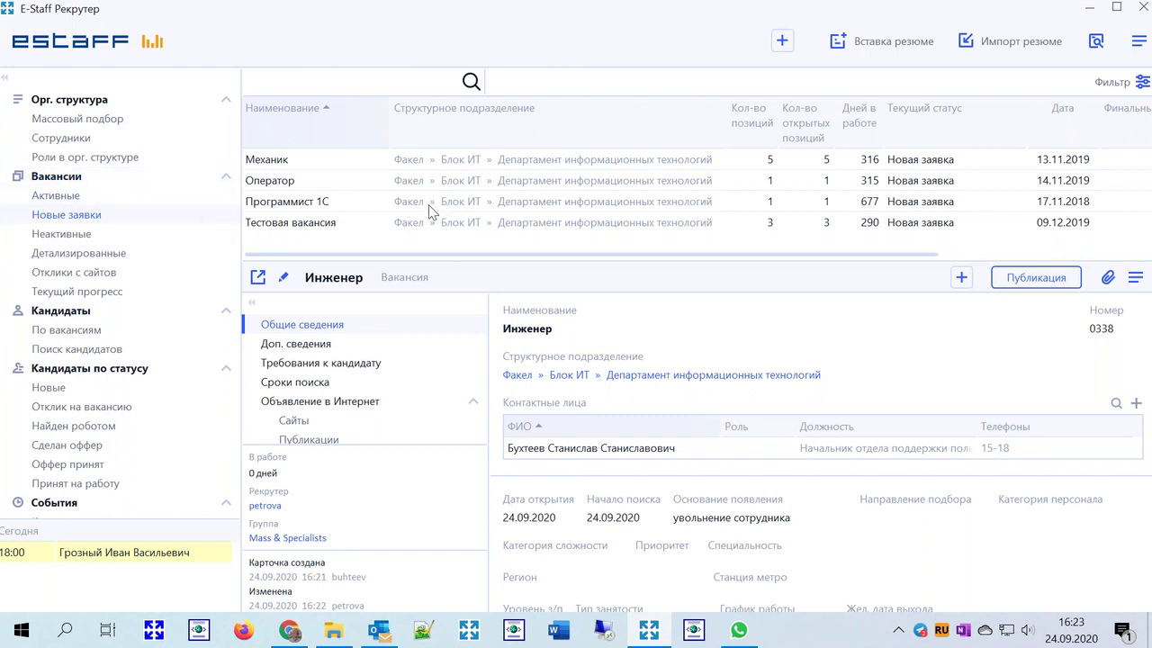
Open the Web-разработчик (Front-end) vacancy from the active vacancies as a full card
left_click(75, 202)
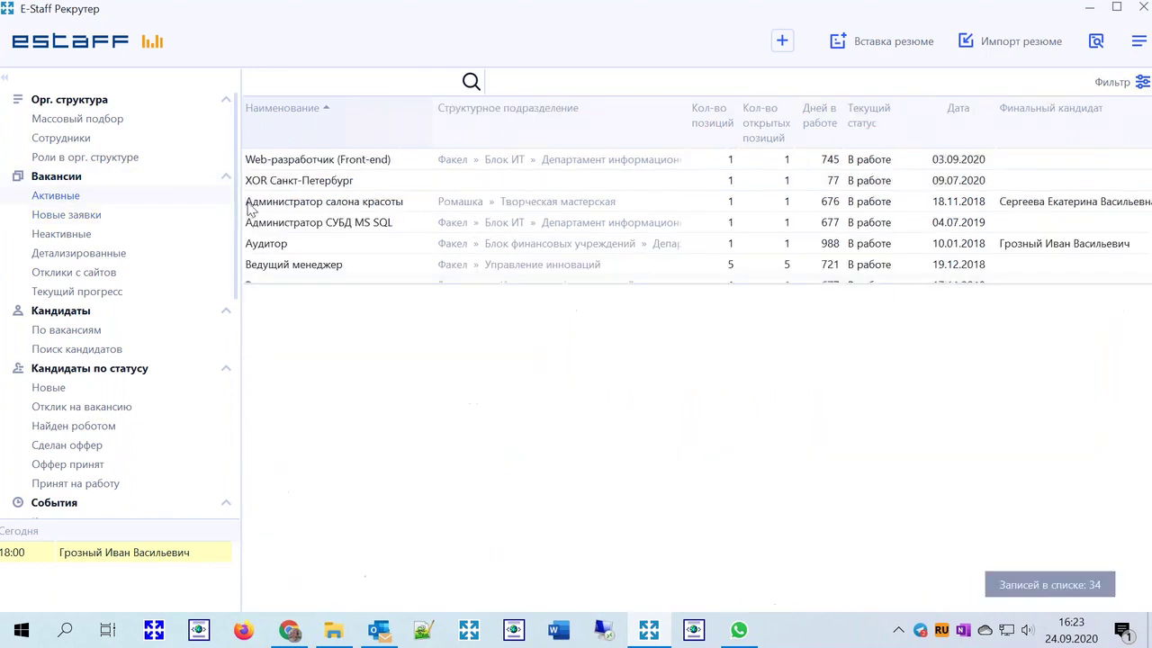
left_click(382, 164)
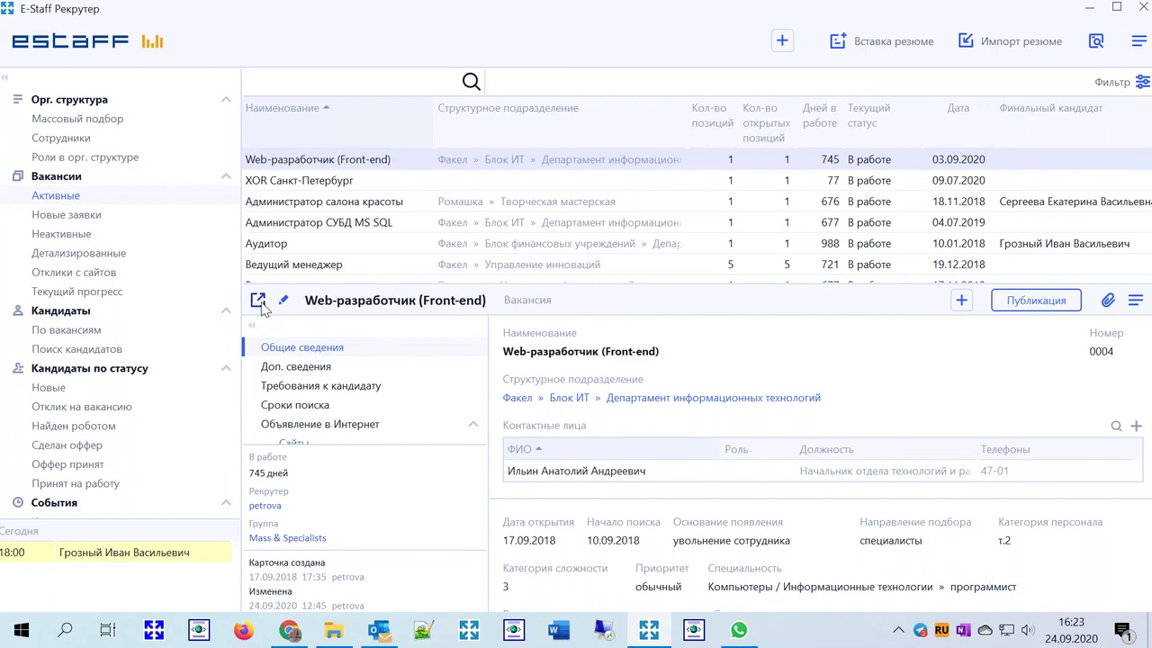
left_click(257, 300)
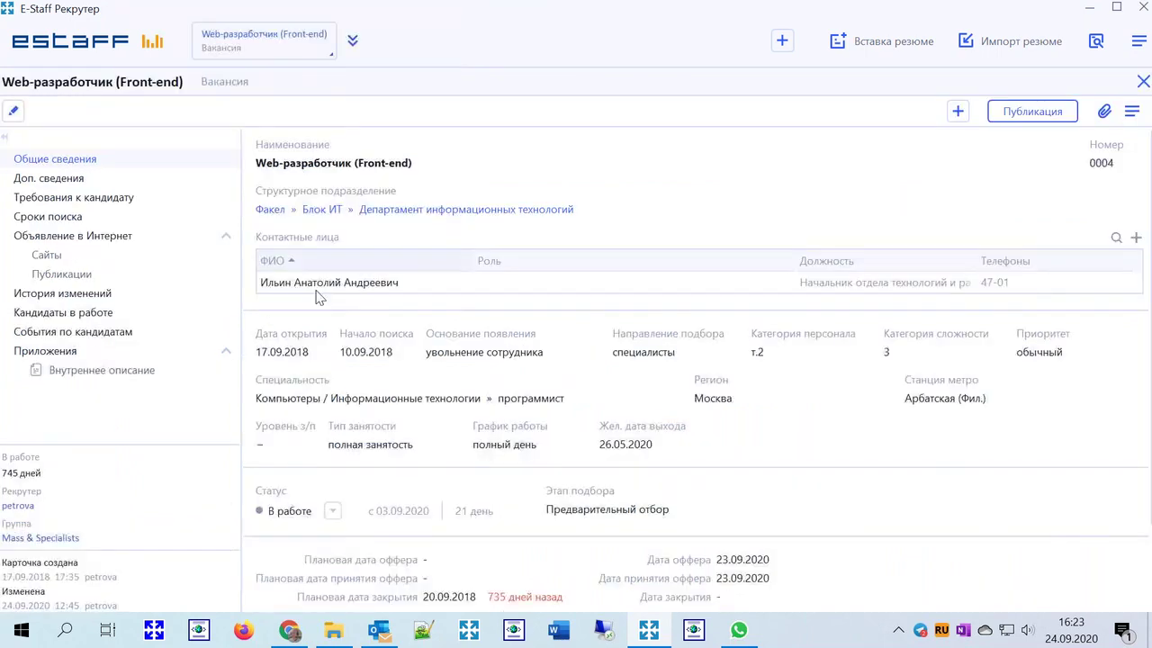
Put the Web-разработчик (Front-end) vacancy into edit mode and review its Объявление в Интернет section and description fields
left_click(12, 111)
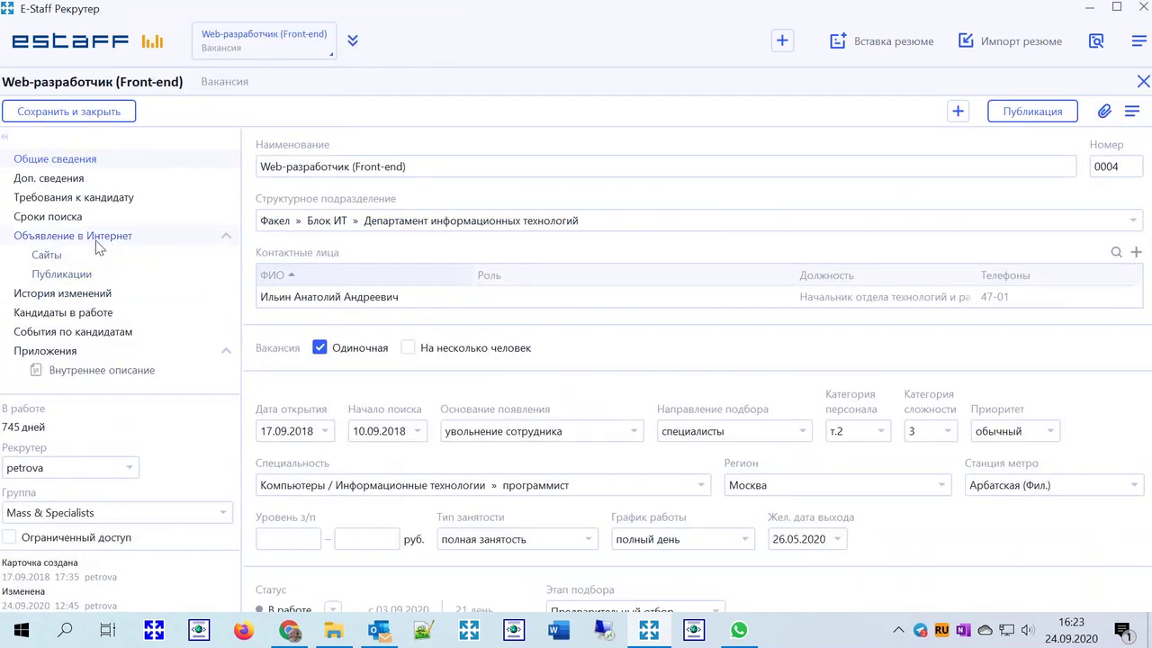
left_click(97, 237)
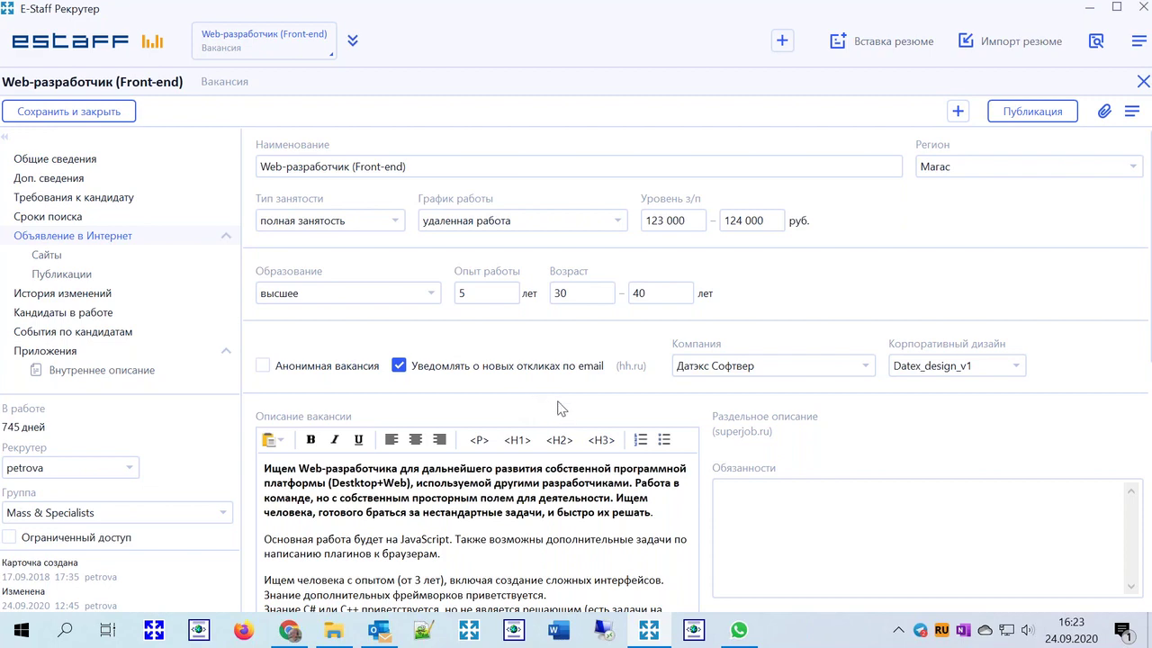
scroll(729, 475, "down", 3)
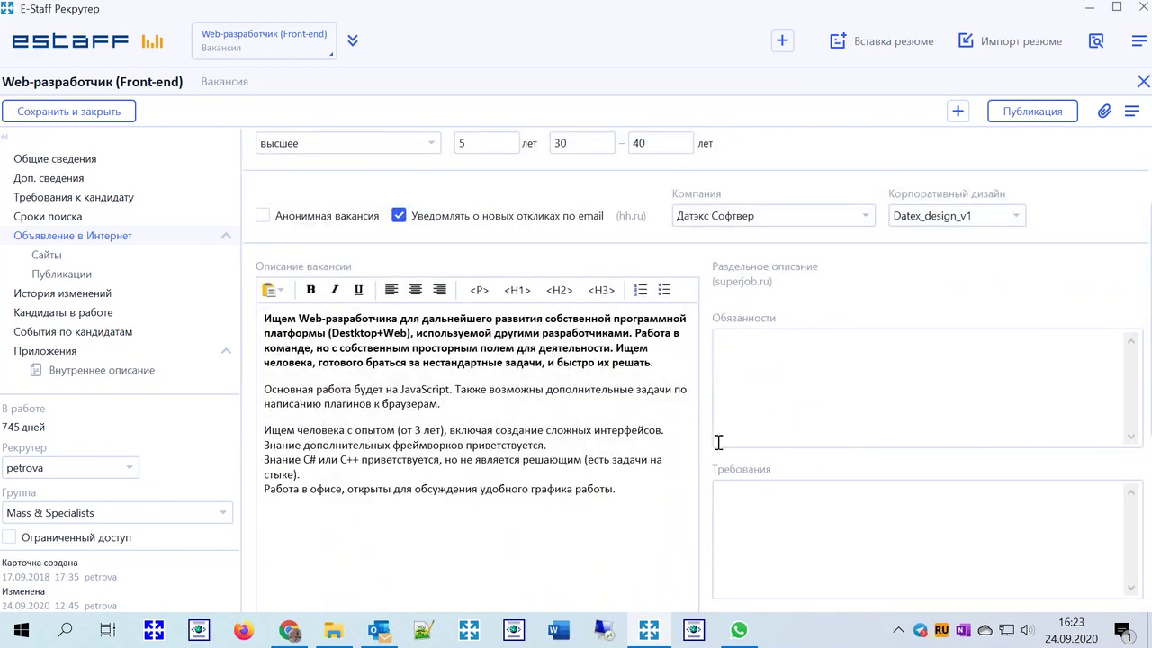
Review the advertisement's description and parameters, the job sites under Сайты, and the publication actions available for hh.ru
scroll(718, 441, "down", 1)
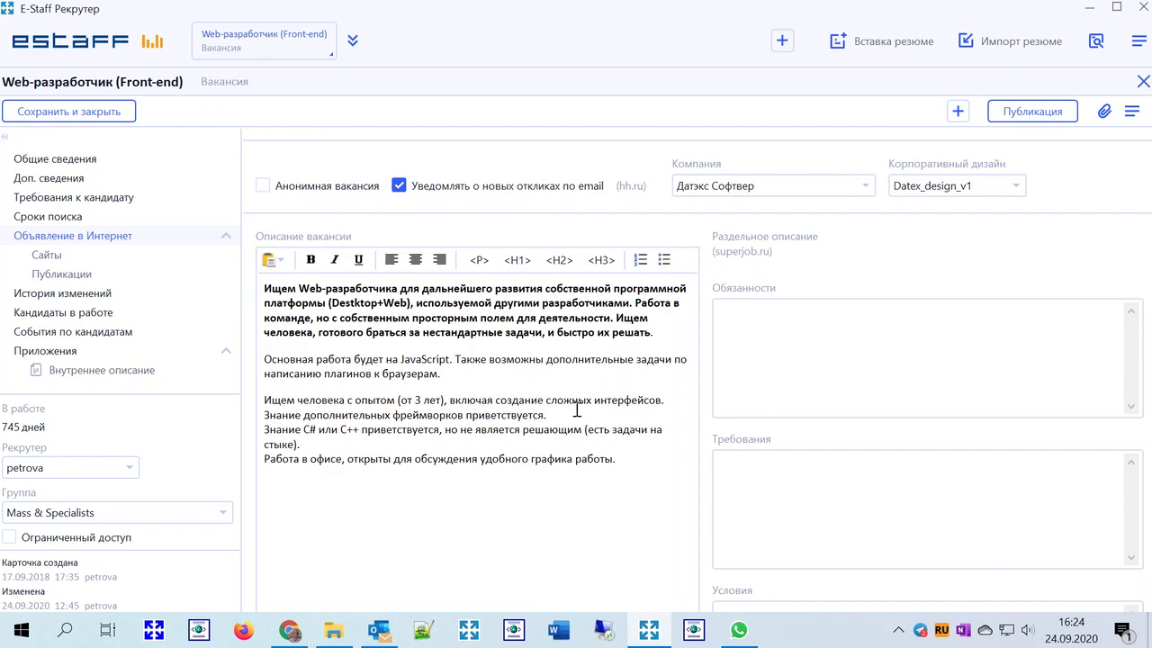
scroll(581, 398, "up", 3)
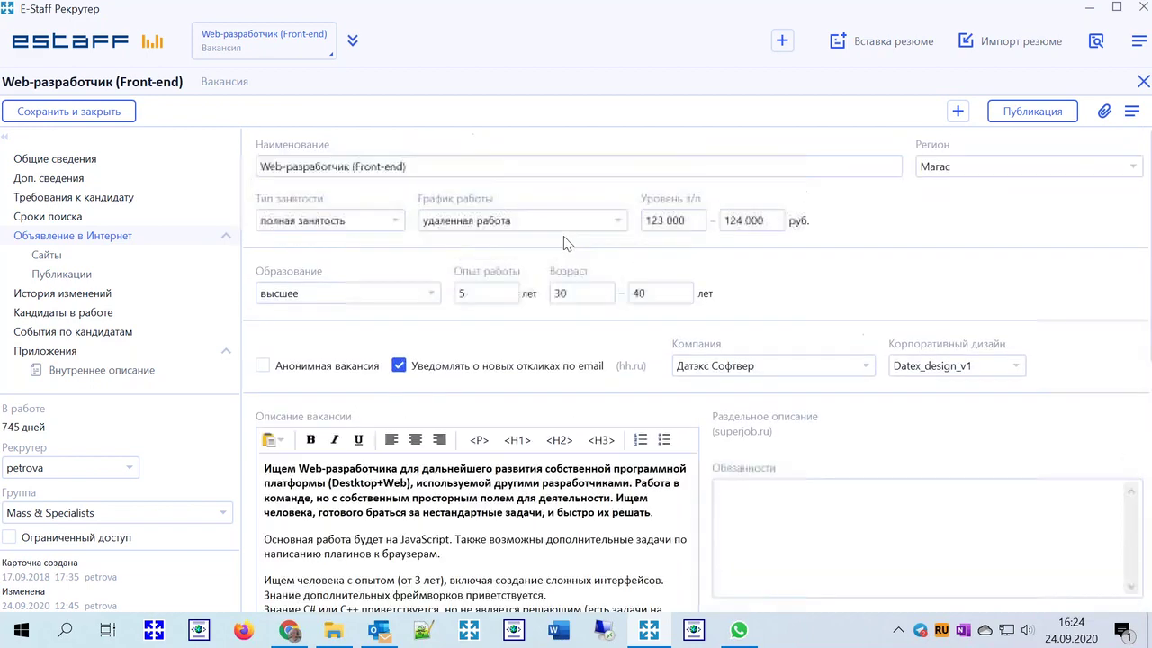
left_click(47, 256)
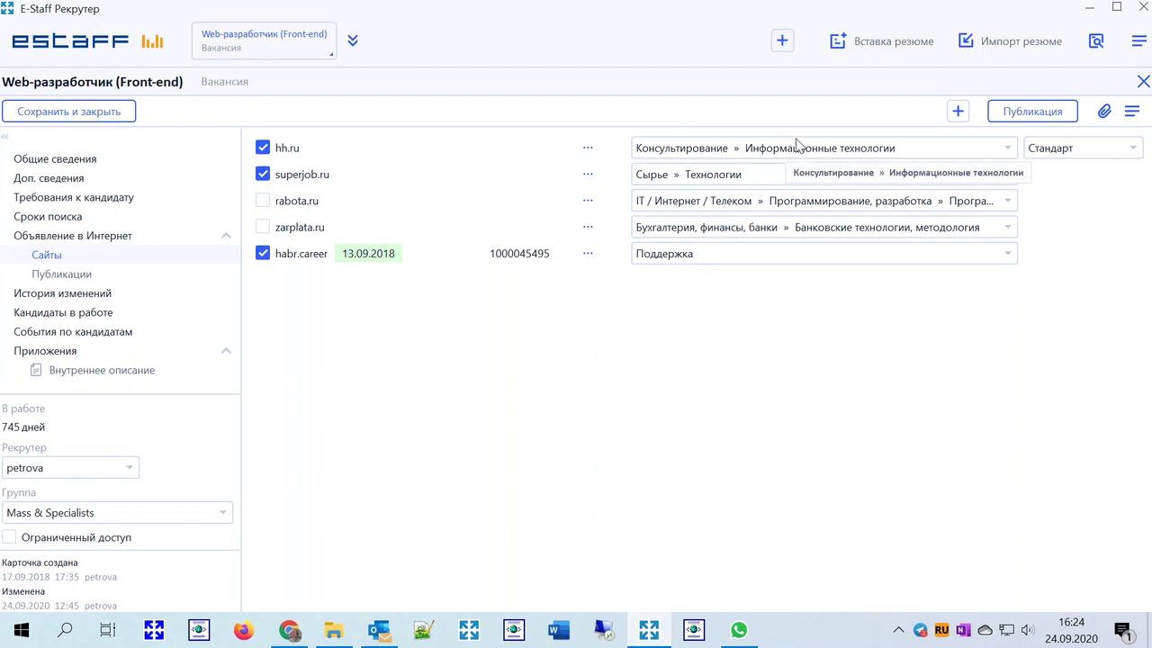
left_click(588, 151)
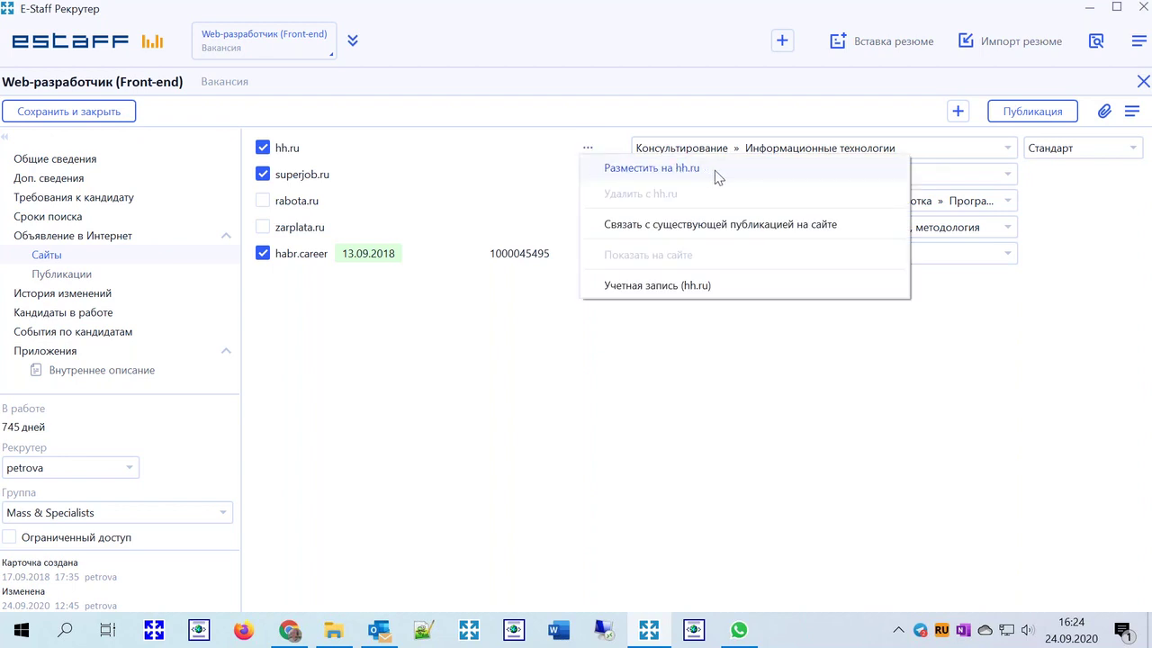
left_click(793, 119)
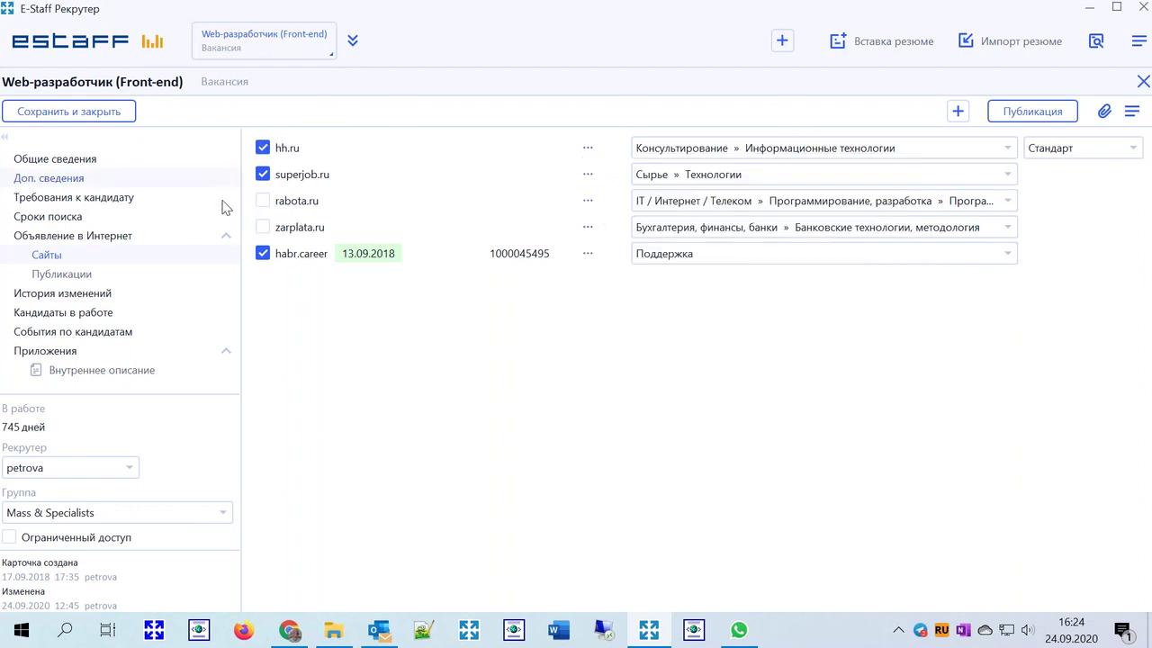
Tick rabota.ru among the vacancy's publication sites, check the Публикация options and close the vacancy card
left_click(262, 201)
left_click(1023, 112)
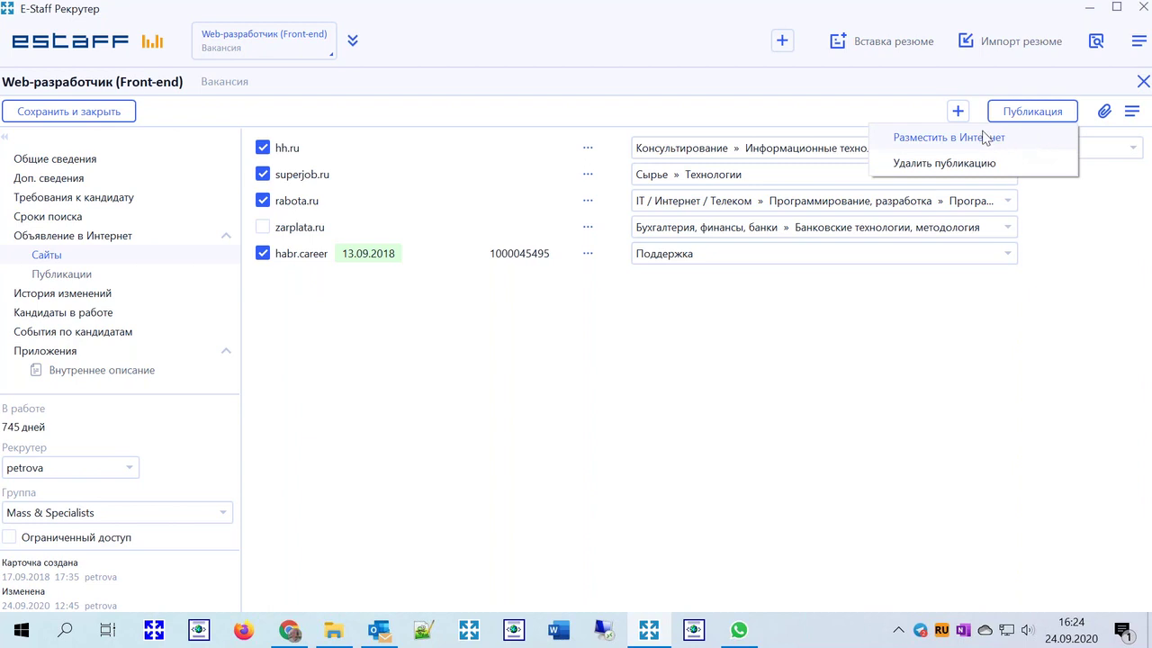
left_click(400, 386)
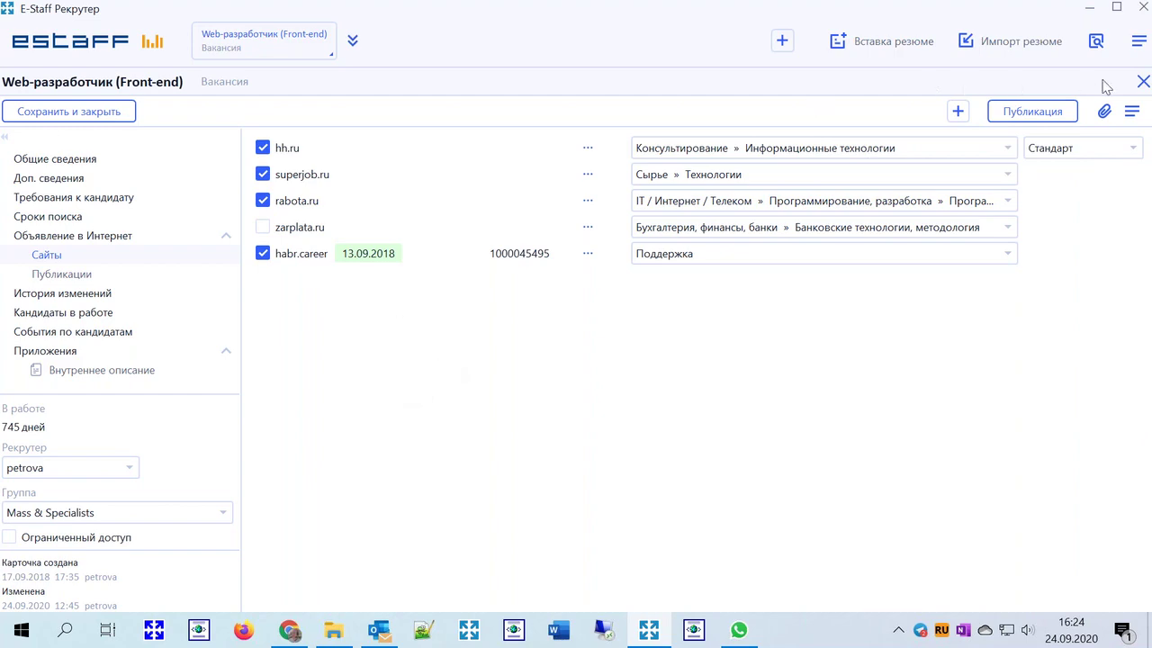
left_click(1142, 83)
left_click(575, 346)
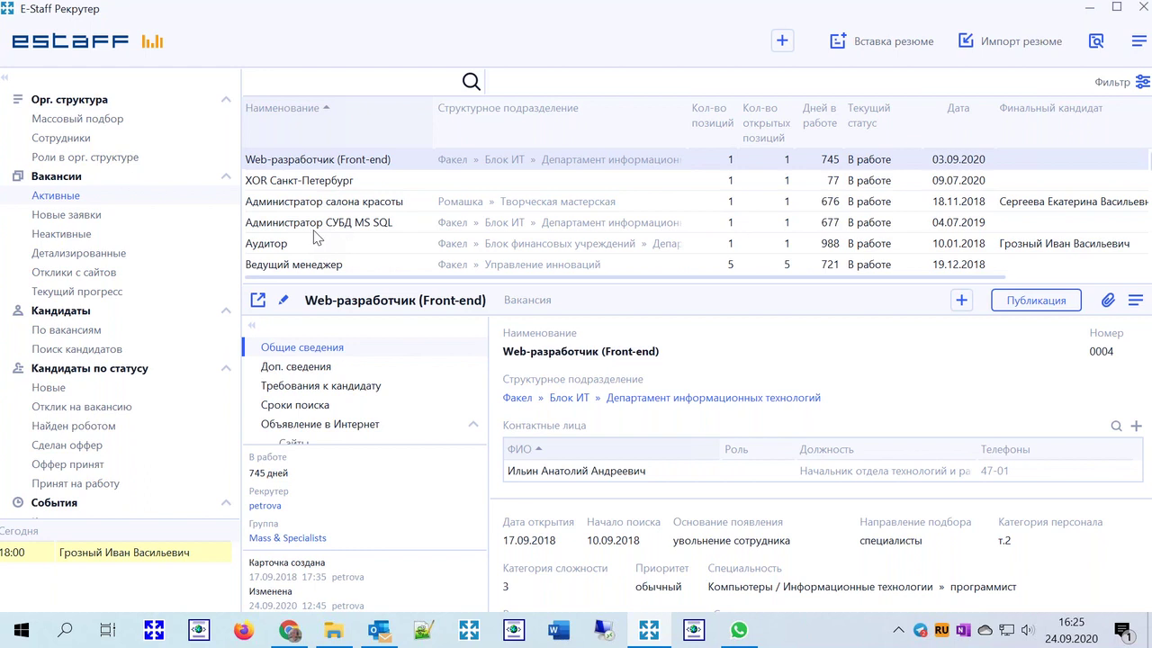
Open Отклики с сайтов and view the job sites offered for loading responses
left_click(74, 272)
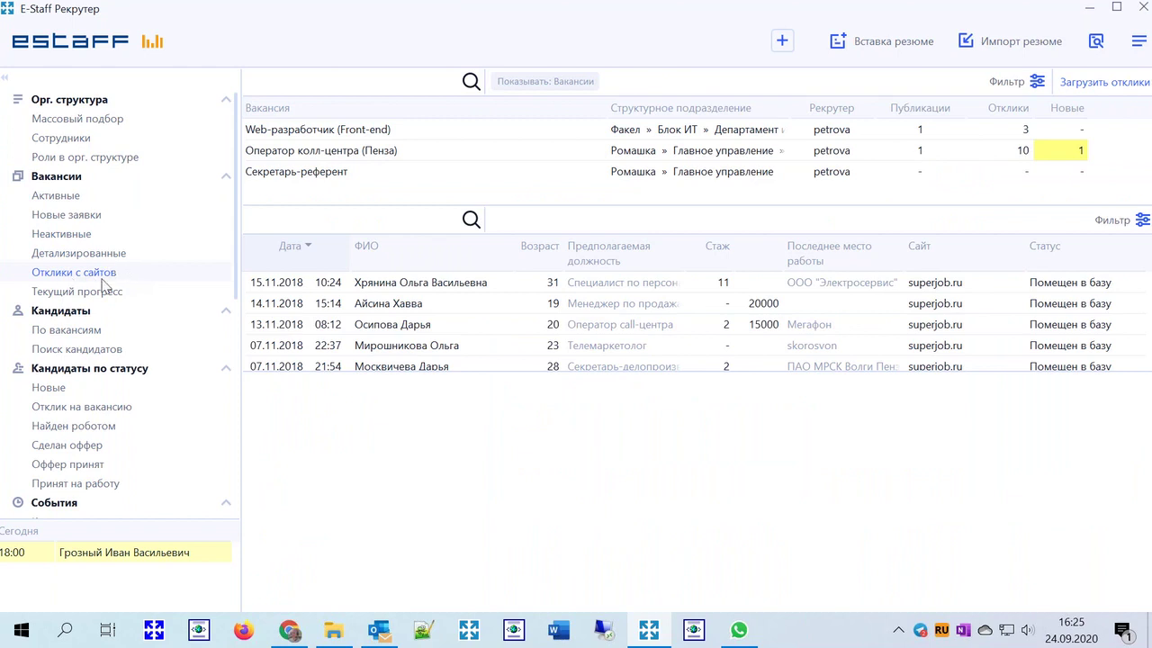
left_click(1113, 89)
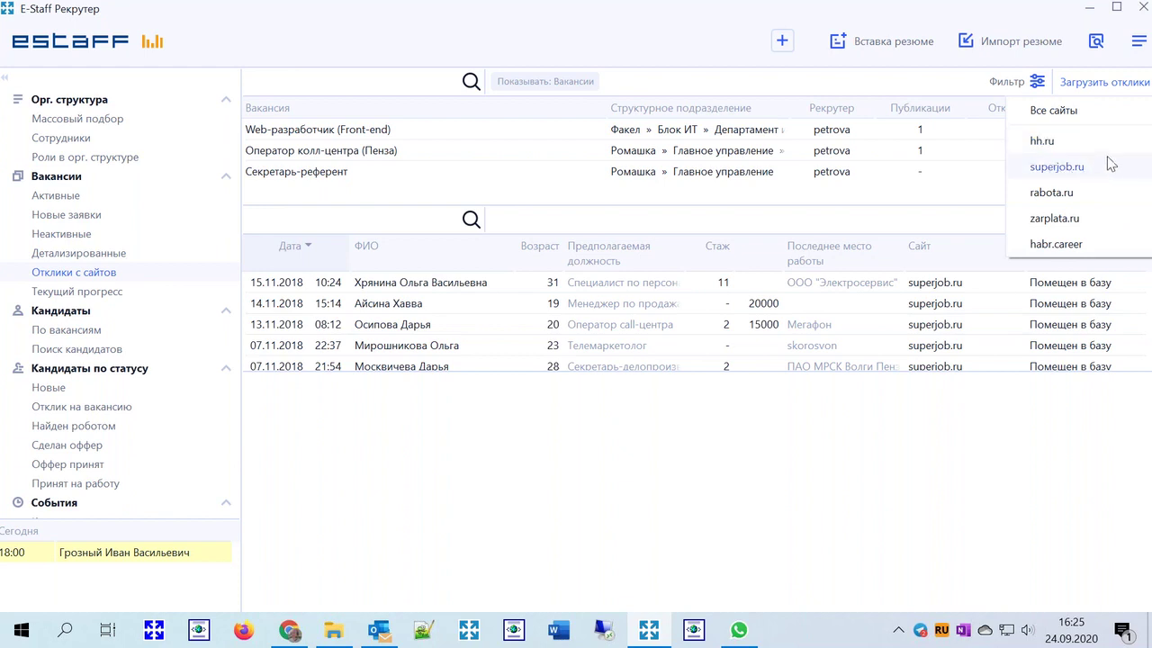
View several candidate responses to the Секретарь-референт vacancy, ending on the most recent one
left_click(648, 173)
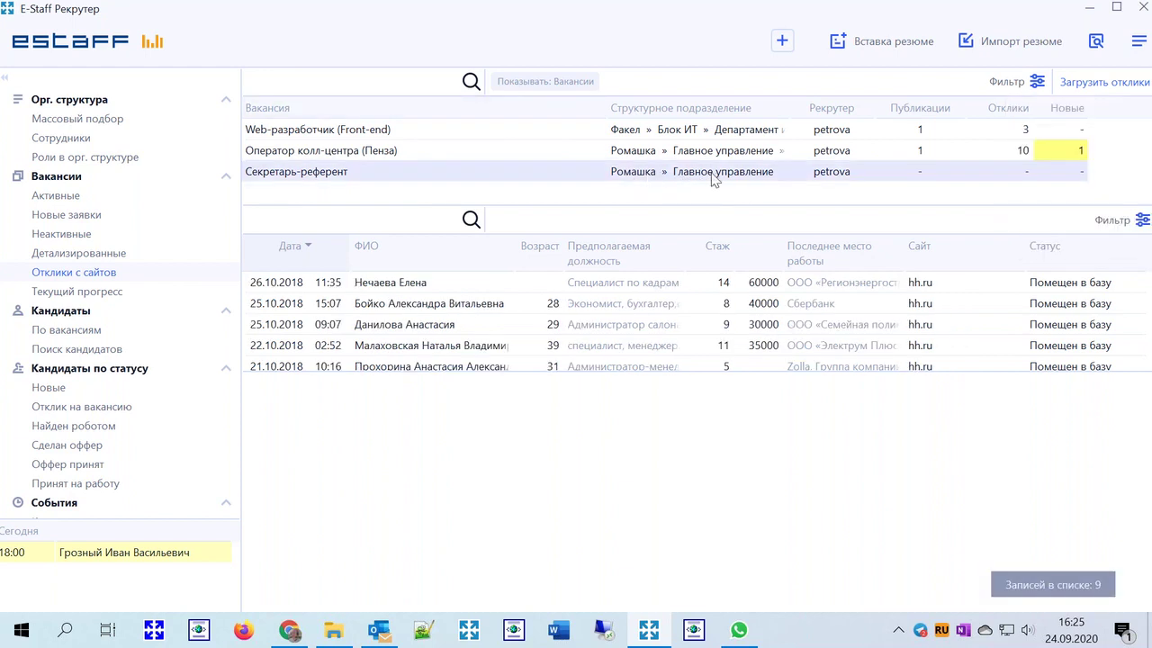
left_click(518, 309)
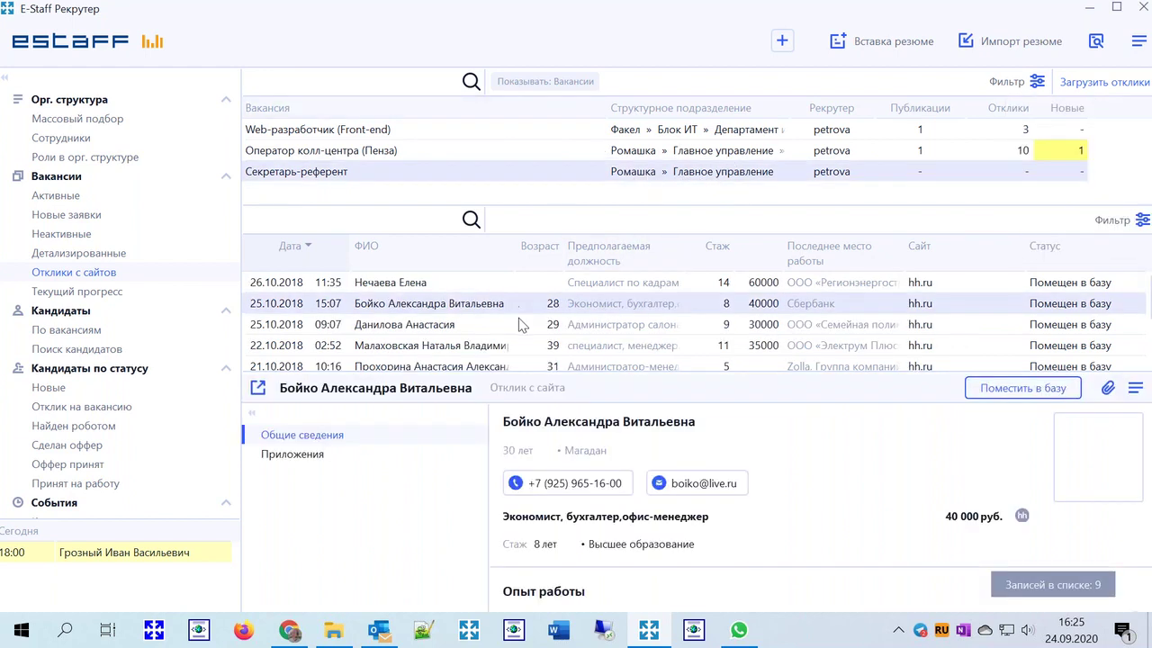
left_click(522, 326)
left_click(587, 349)
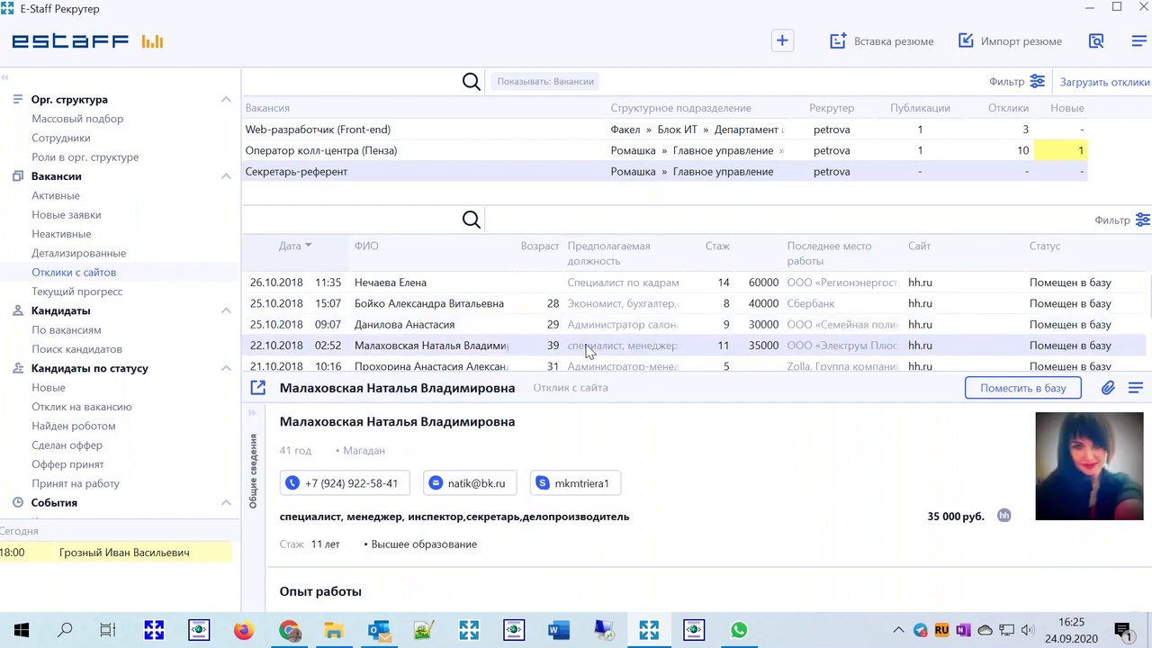
left_click(606, 292)
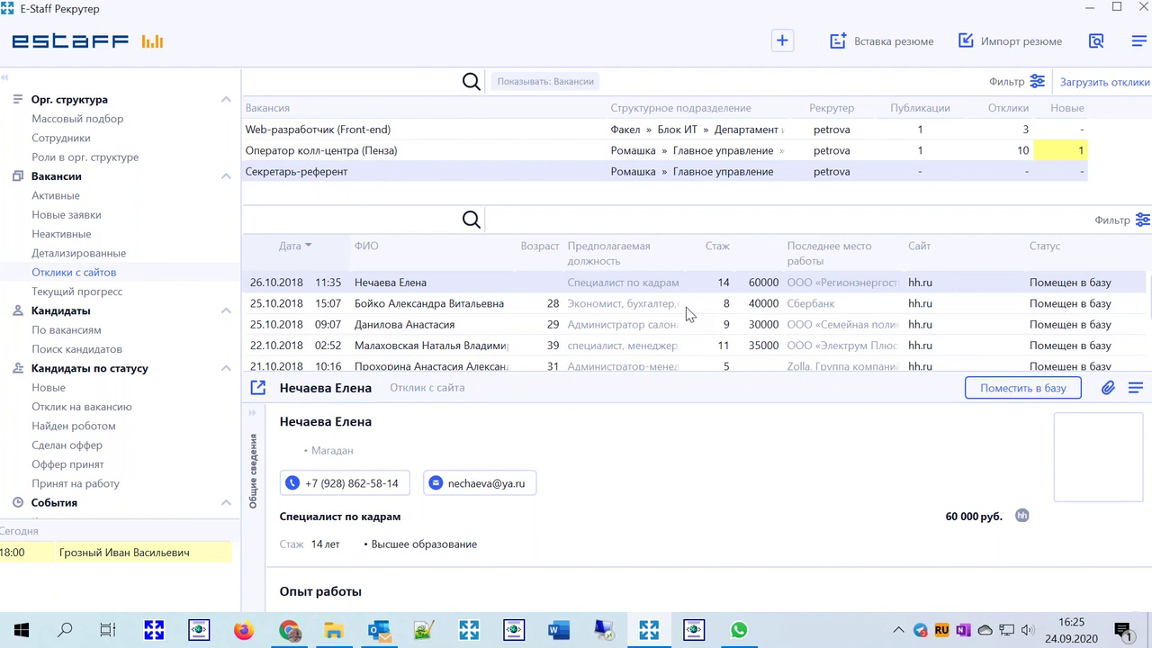
Place the most recent Секретарь-референт respondent in the database, check the candidate card's fields and save it
left_click(1024, 388)
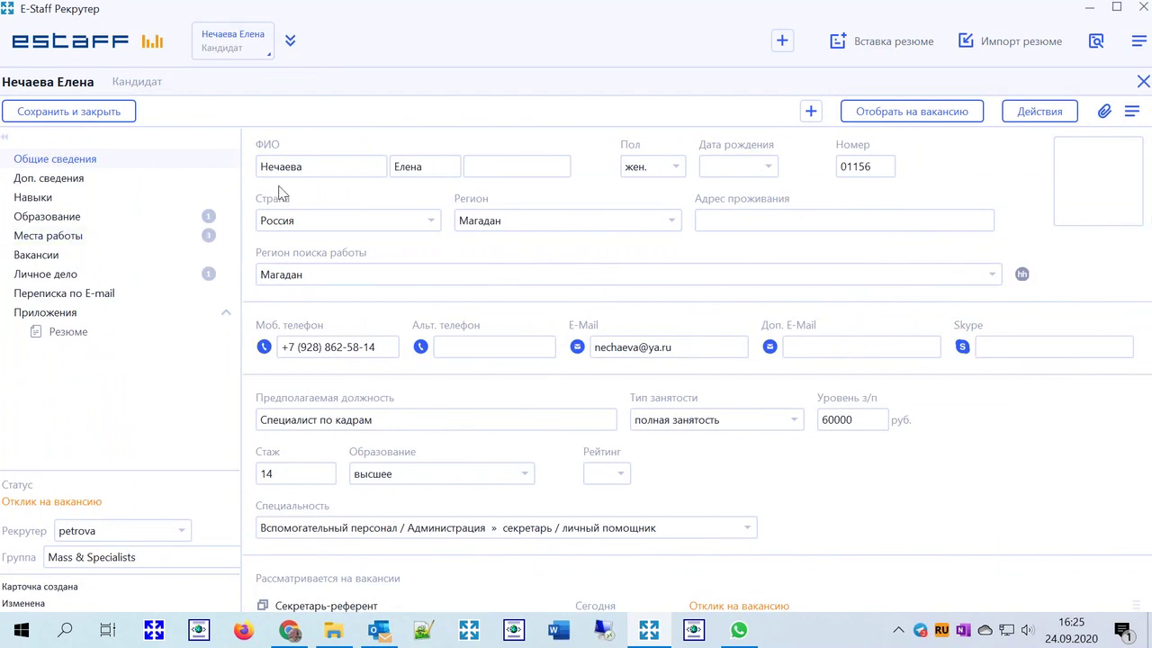
scroll(510, 414, "down", 2)
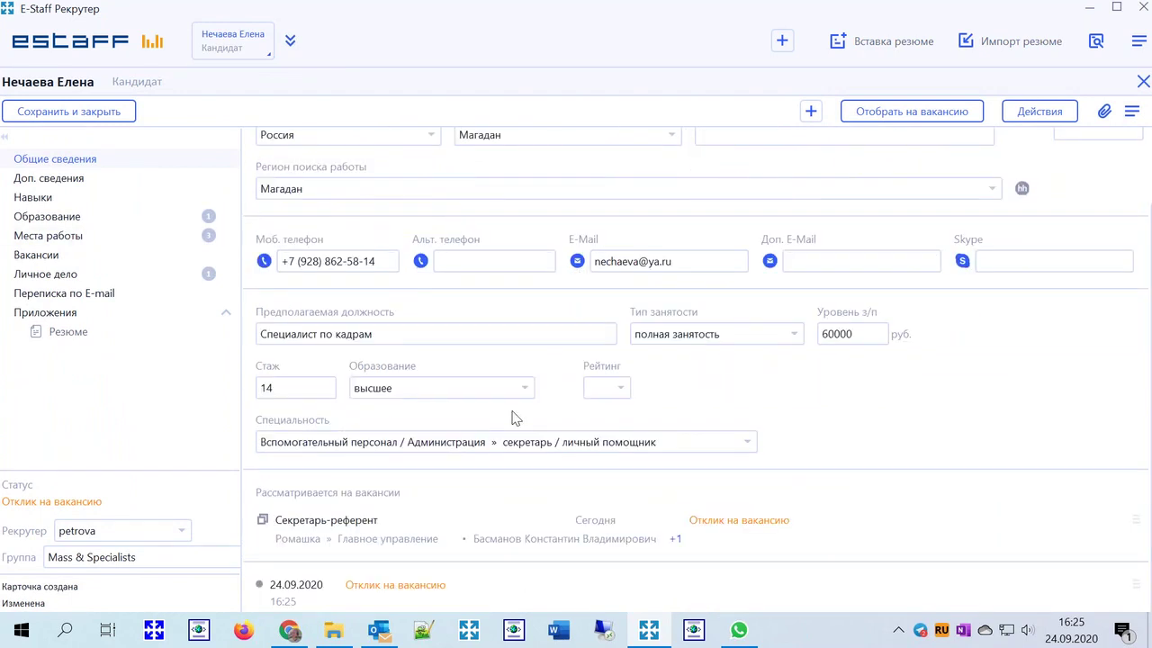
scroll(515, 416, "up", 2)
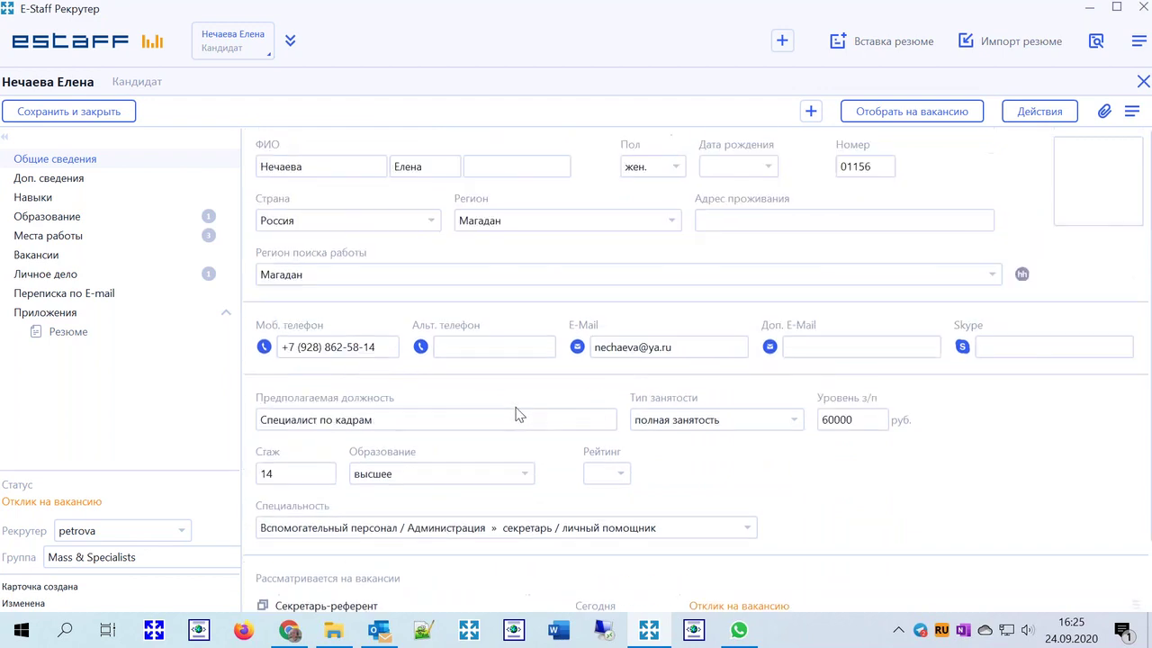
left_click(75, 118)
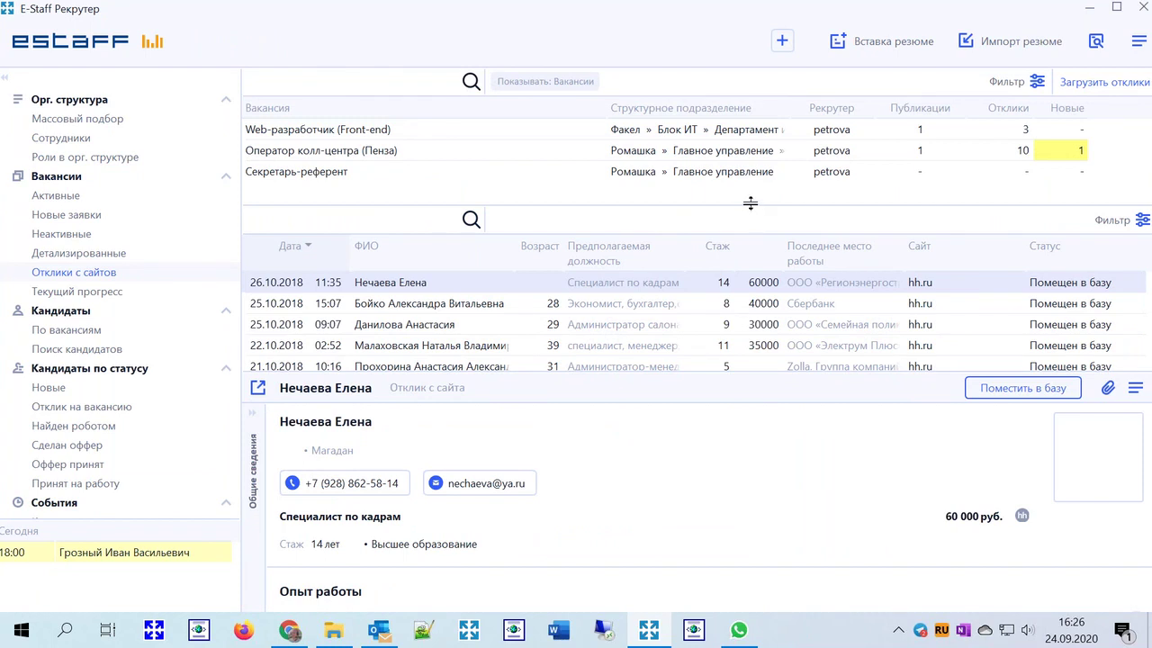
Open the résumé search on job sites and review the options for Условие, Область поиска and Глубина поиска
left_click(1096, 42)
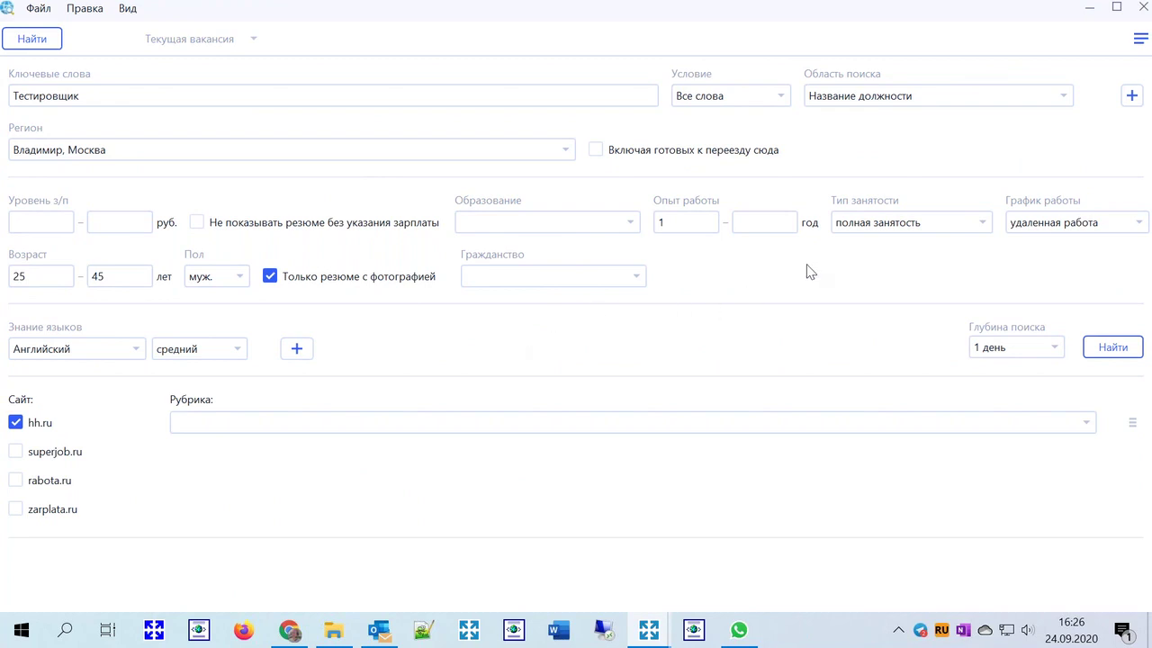
left_click(781, 97)
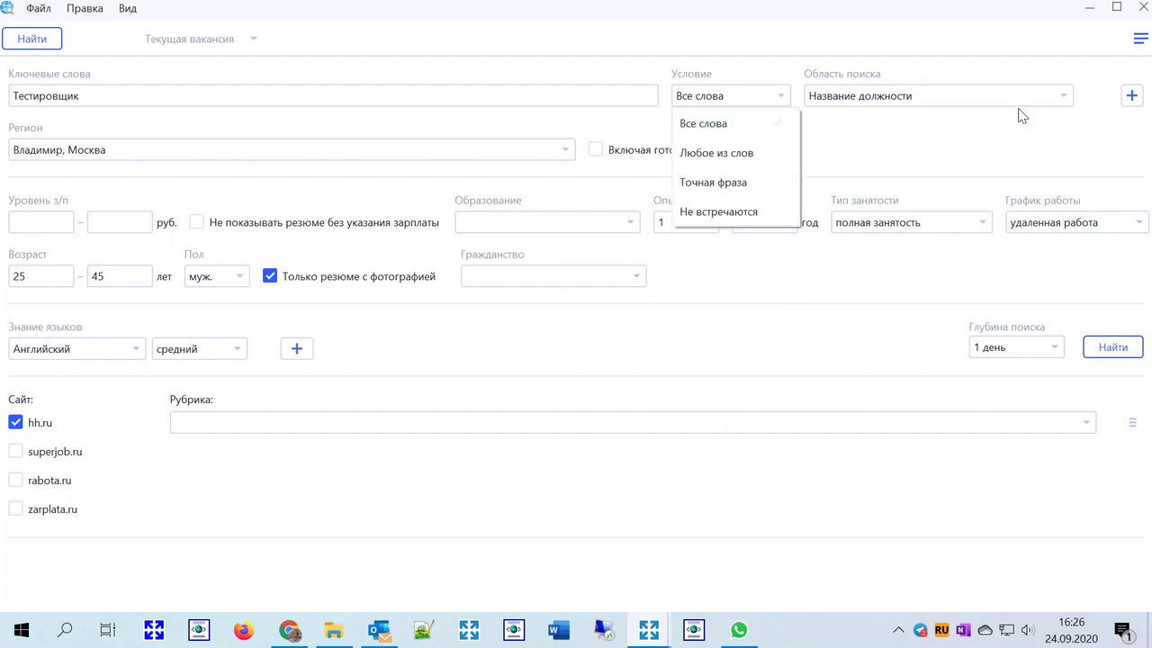
left_click(1063, 95)
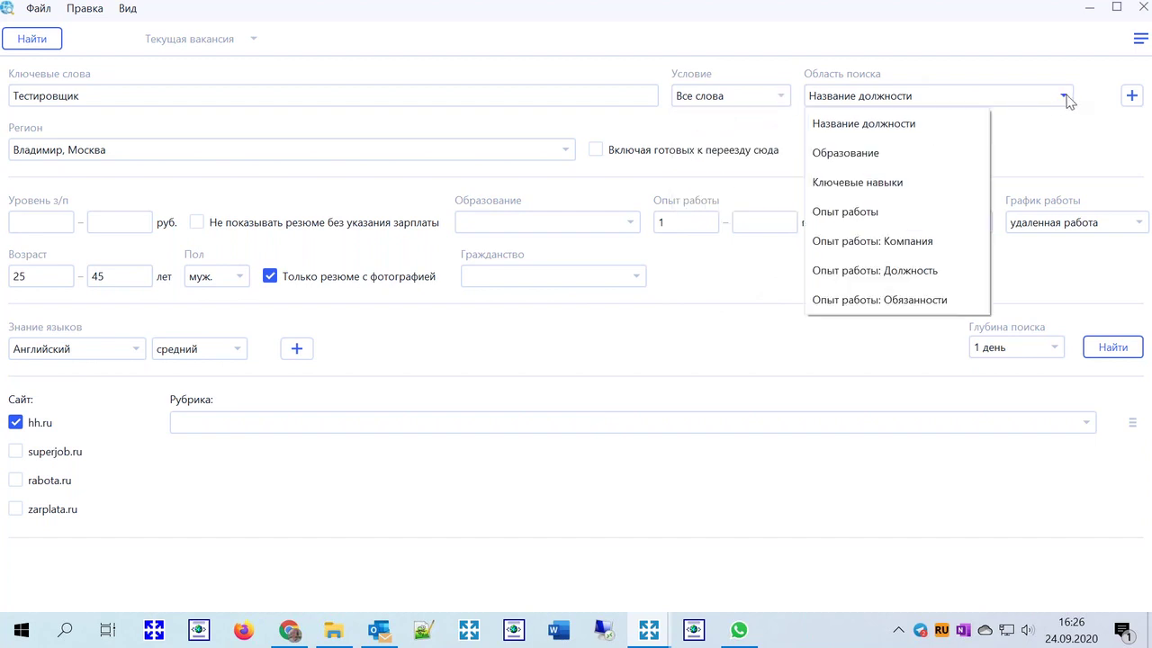
left_click(662, 344)
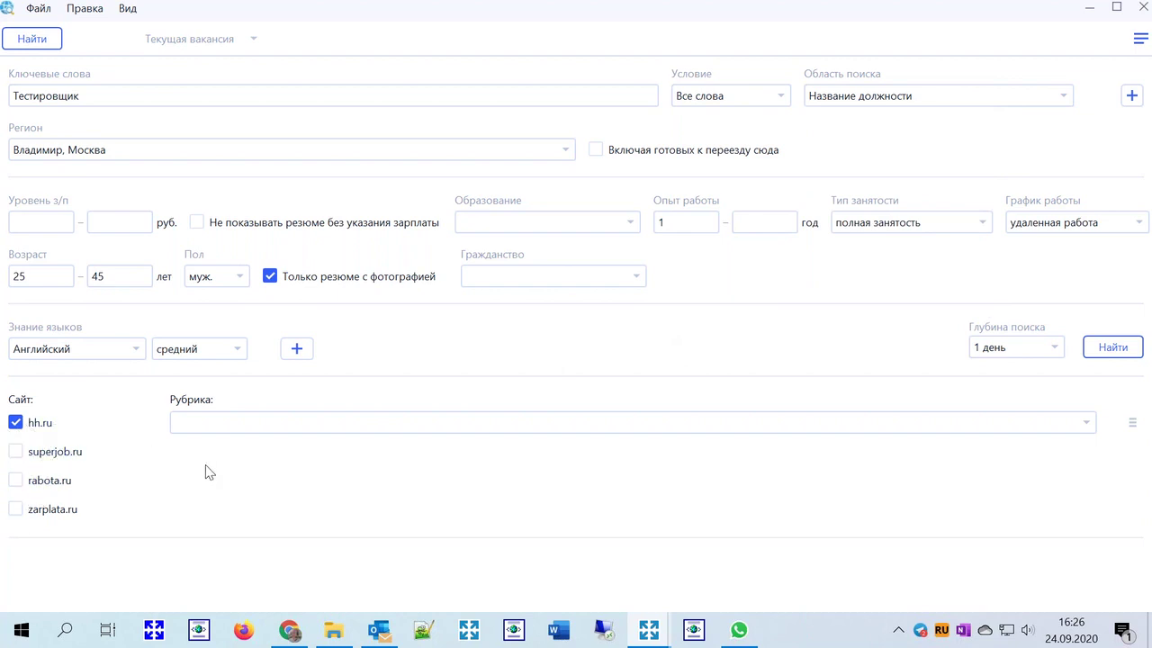
left_click(1051, 351)
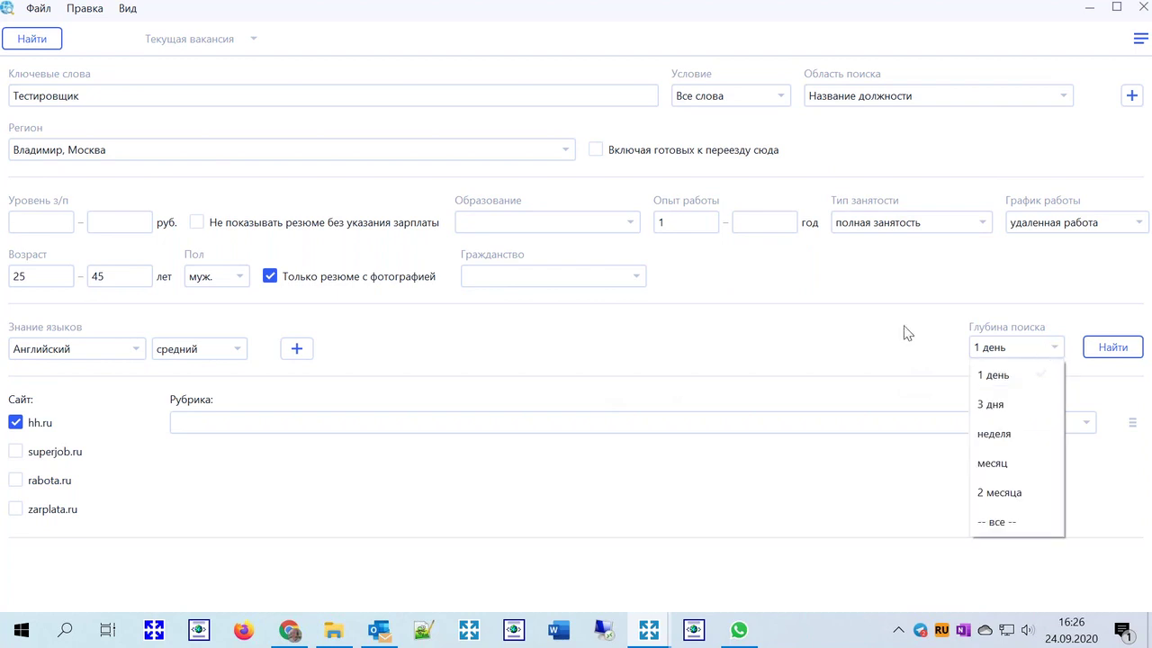
left_click(861, 330)
Search hh.ru for Тестировщик résumés and read the Тестировщик ПО résumé with the 45 000 salary
left_click(1112, 348)
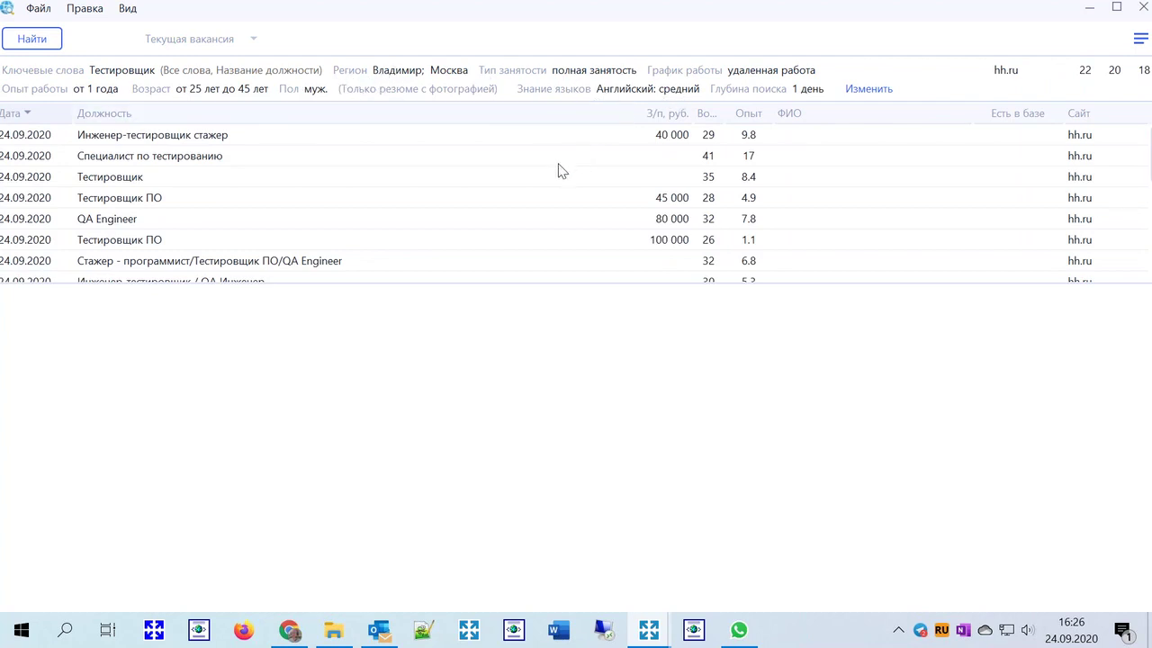
double_click(593, 198)
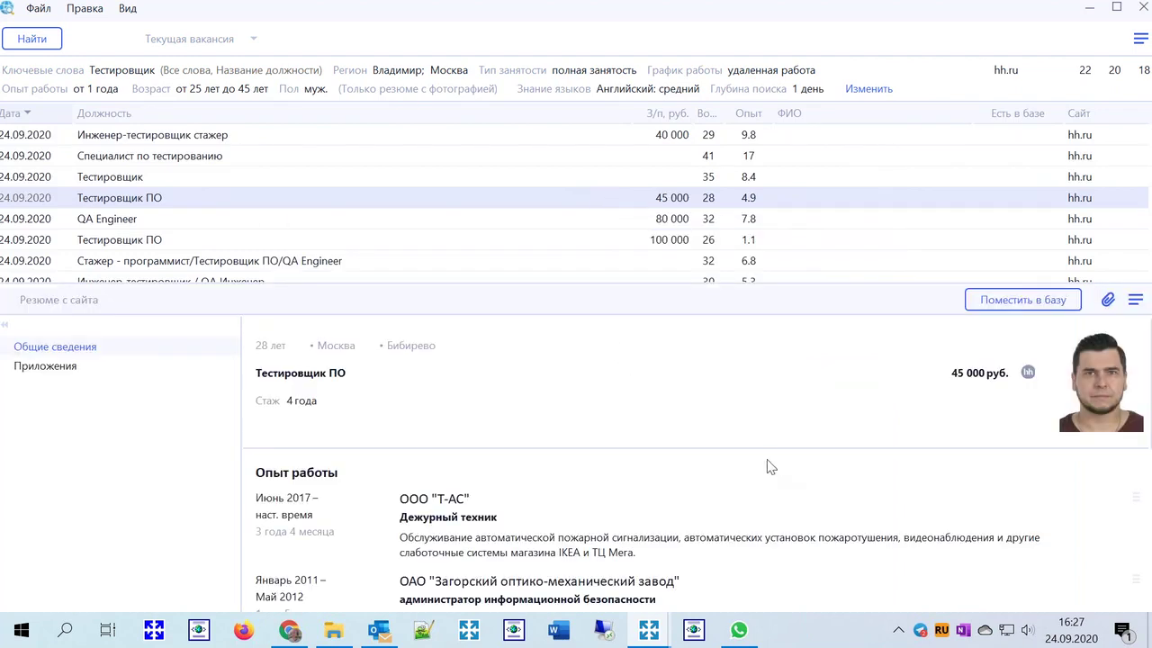
scroll(769, 447, "down", 5)
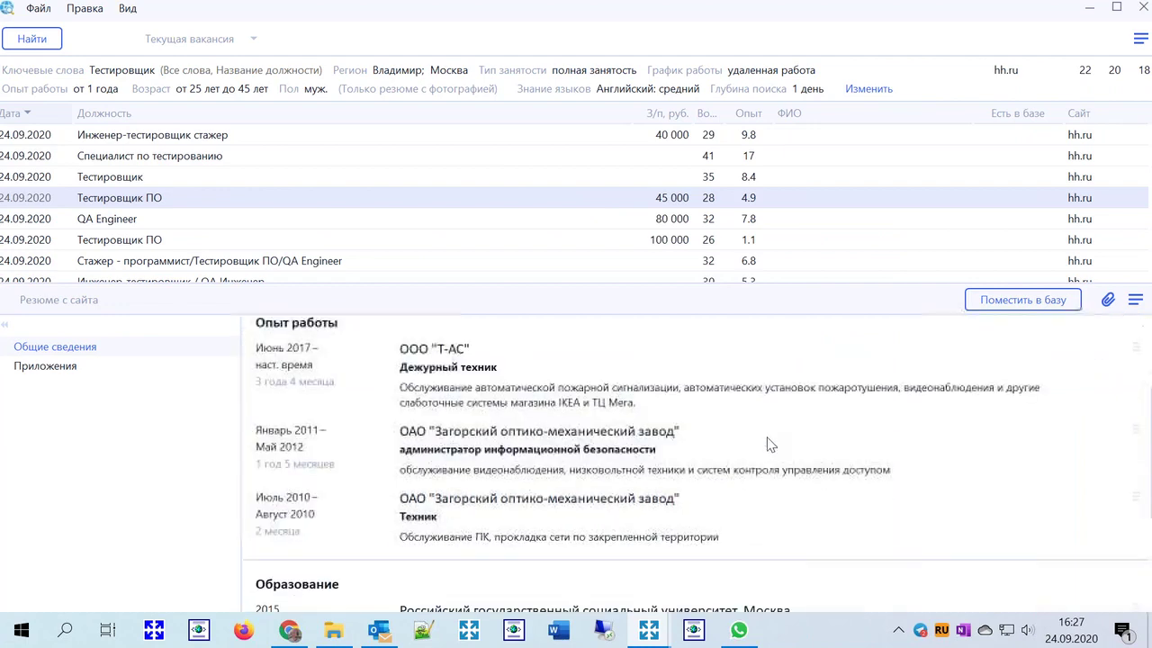
scroll(772, 446, "up", 5)
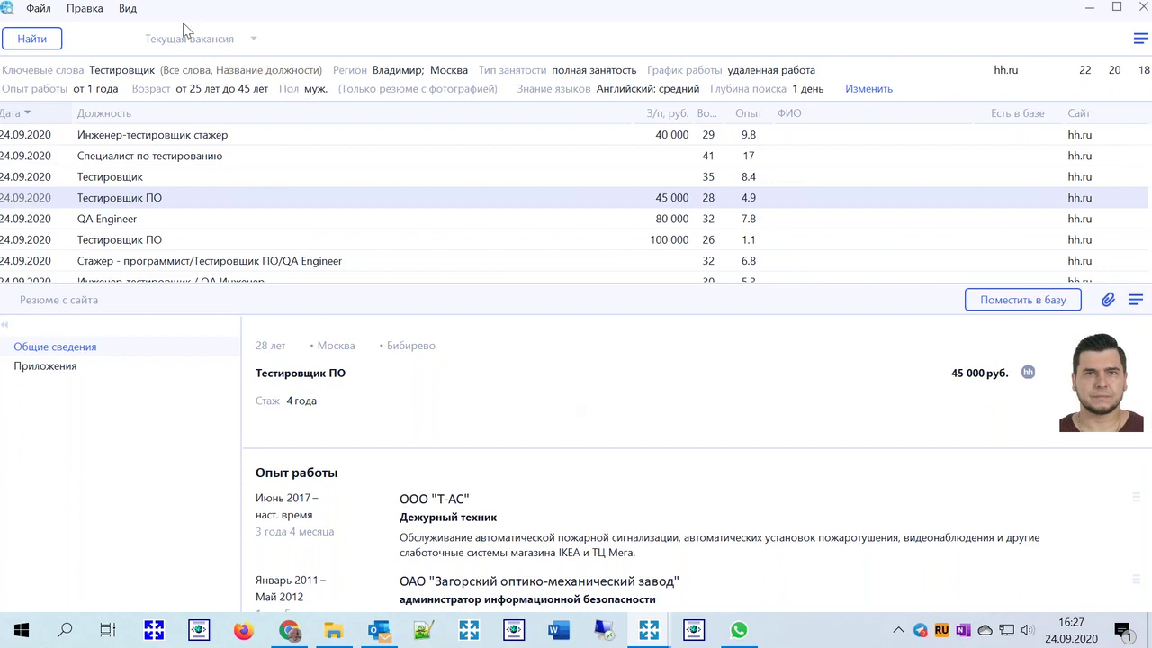
Set Администратор СУБД MS SQL as the current vacancy for the résumé search
left_click(254, 45)
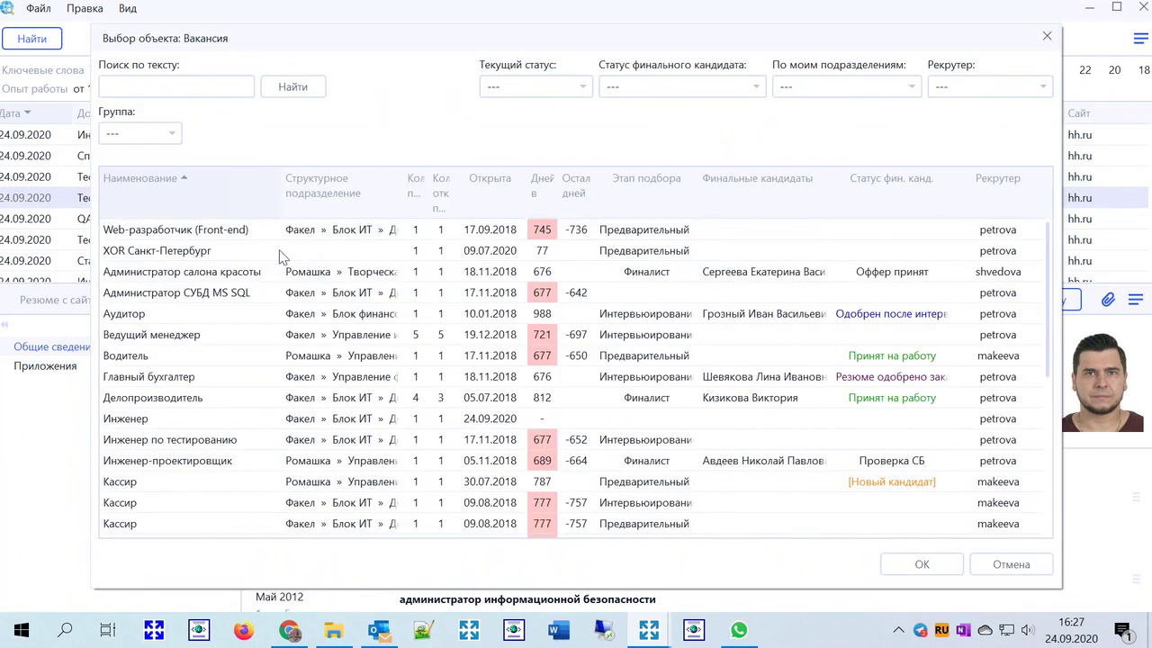
left_click(247, 293)
left_click(922, 564)
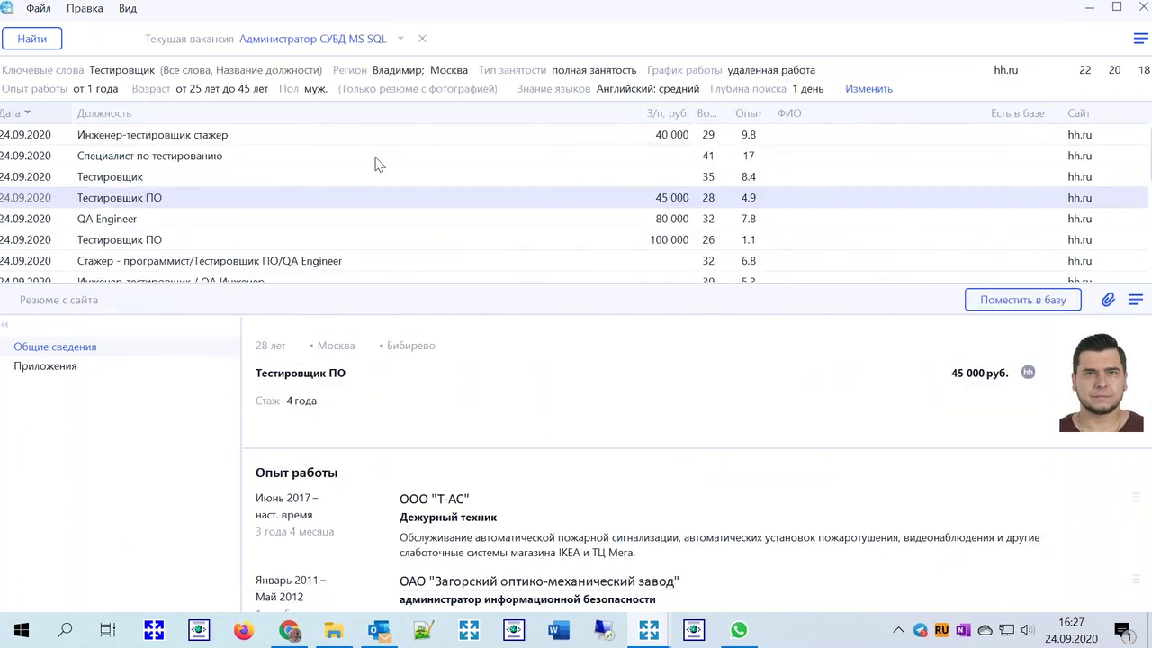
View the candidate card that Поместить в базу creates from the Тестировщик ПО résumé, and close it together with the résumé search
left_click(1003, 300)
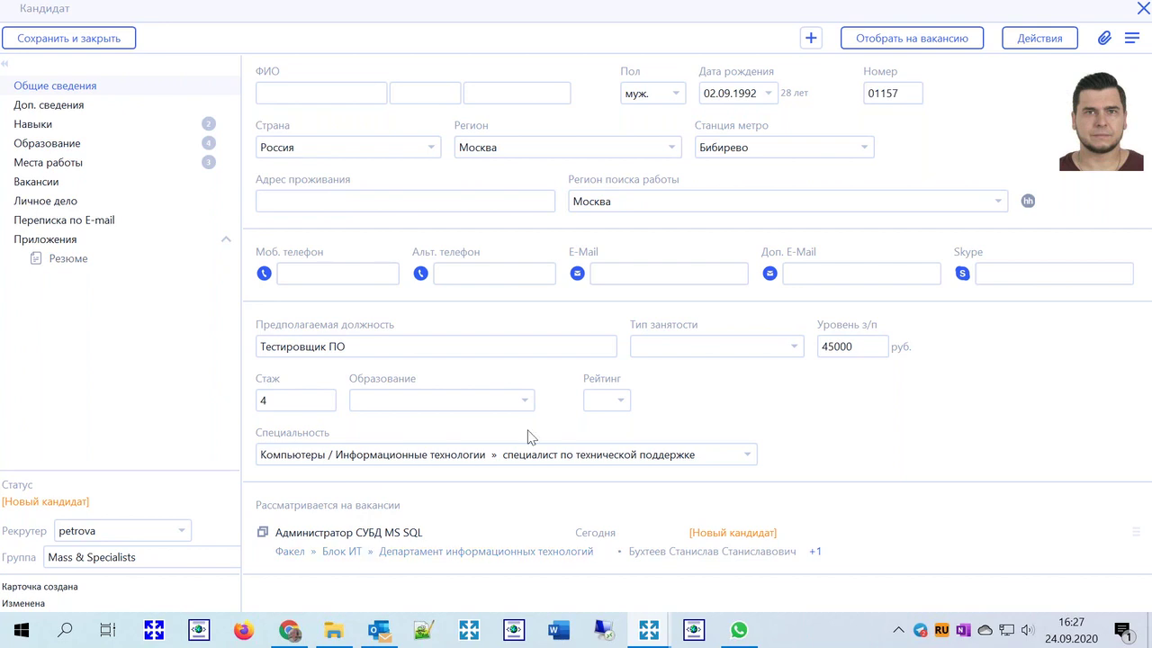
left_click(1143, 8)
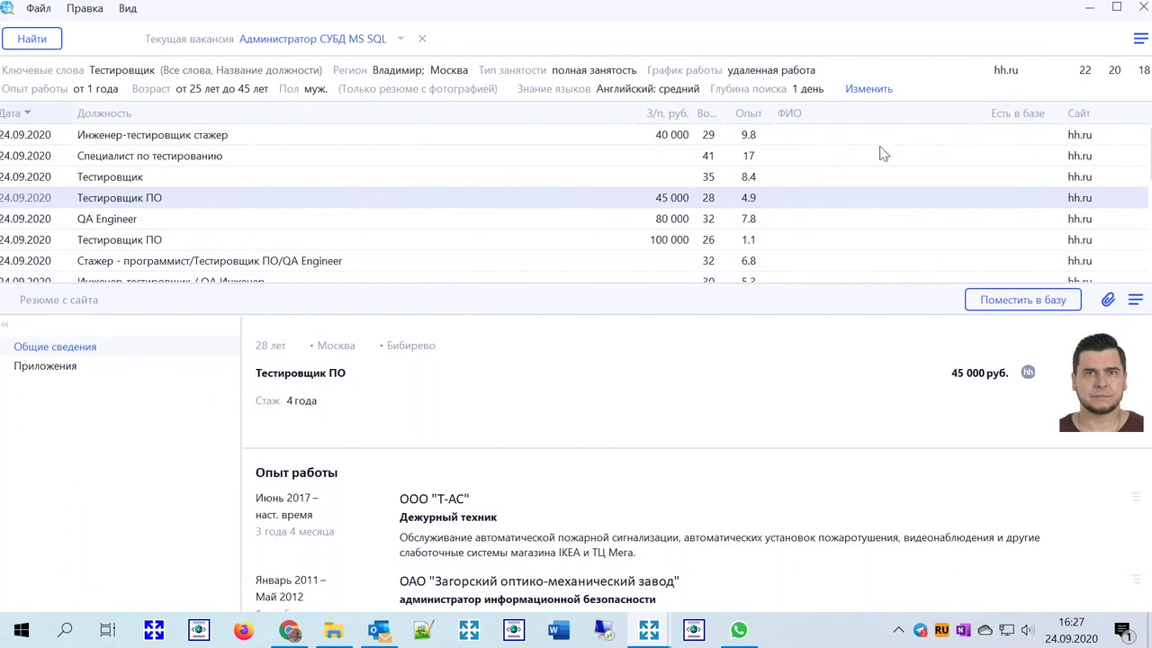
left_click(1143, 8)
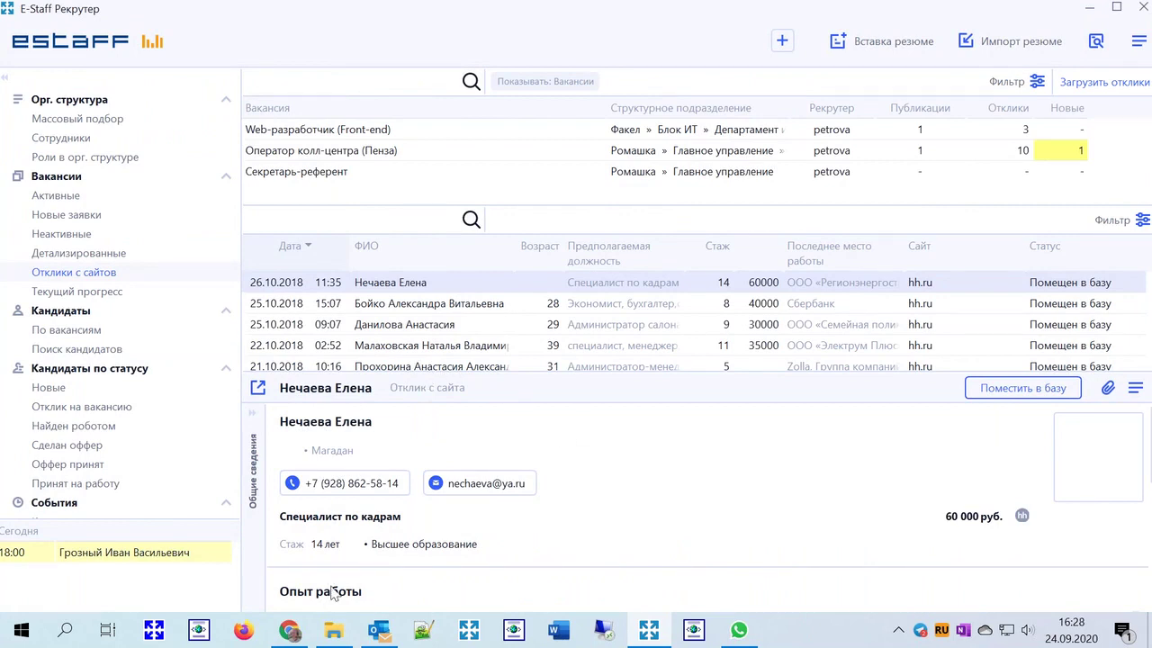
Switch to Chrome and open the bookmarked Специалист ДО résumé on hh.ru in a new tab
left_click(292, 630)
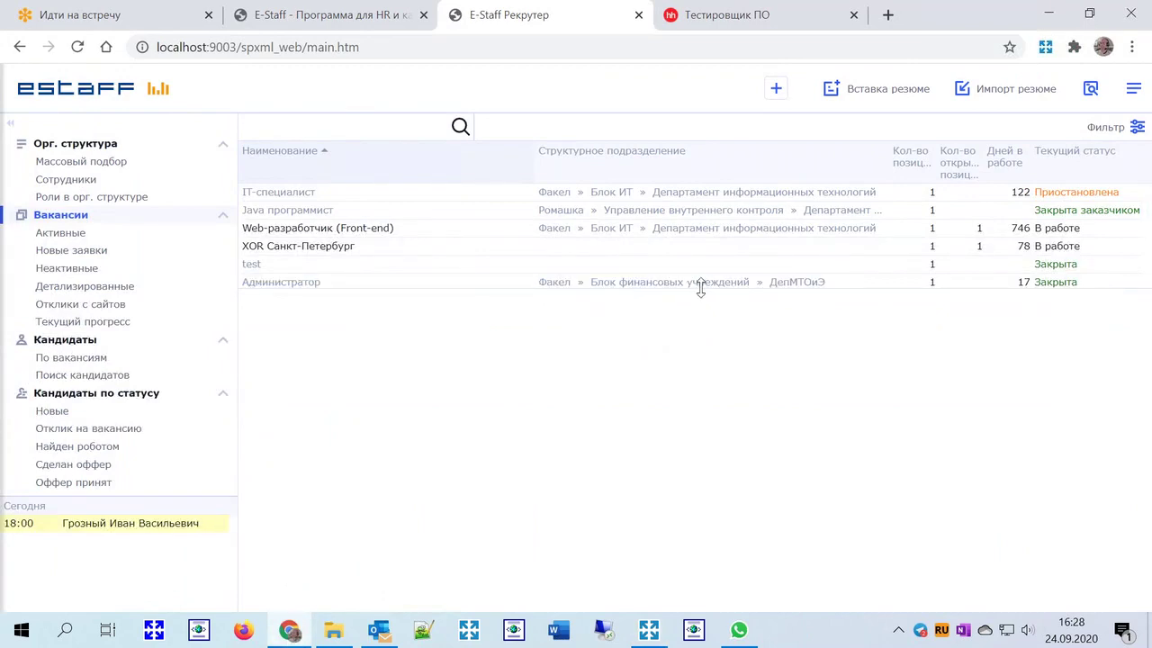
left_click_drag(701, 286, 722, 277)
left_click(894, 16)
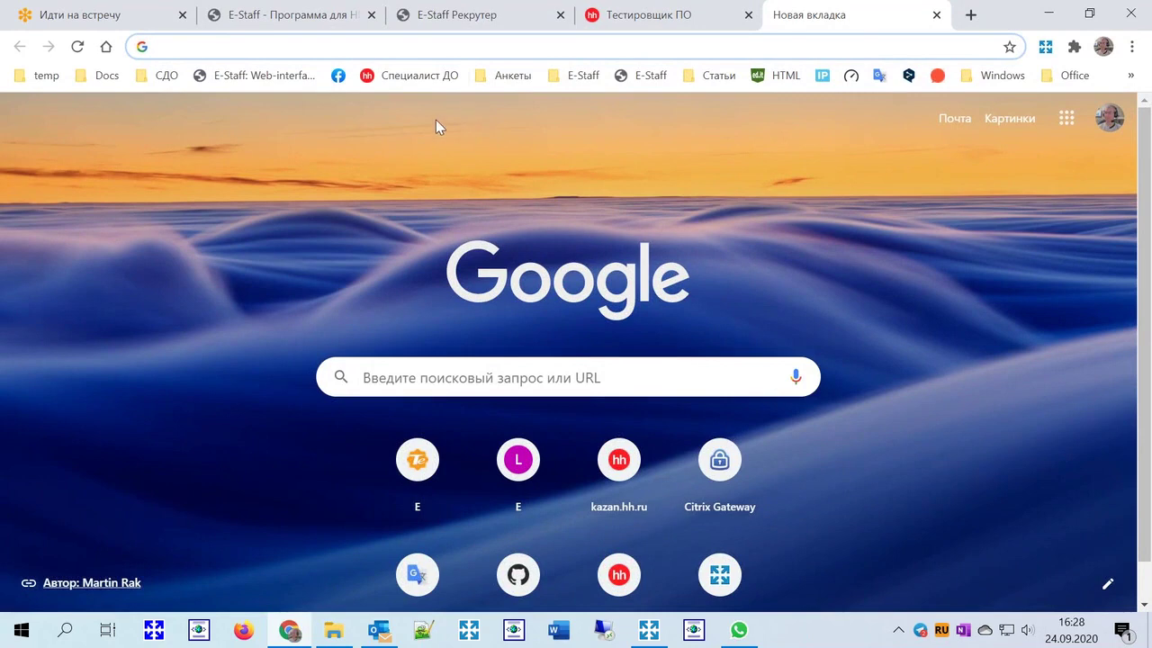
left_click(412, 79)
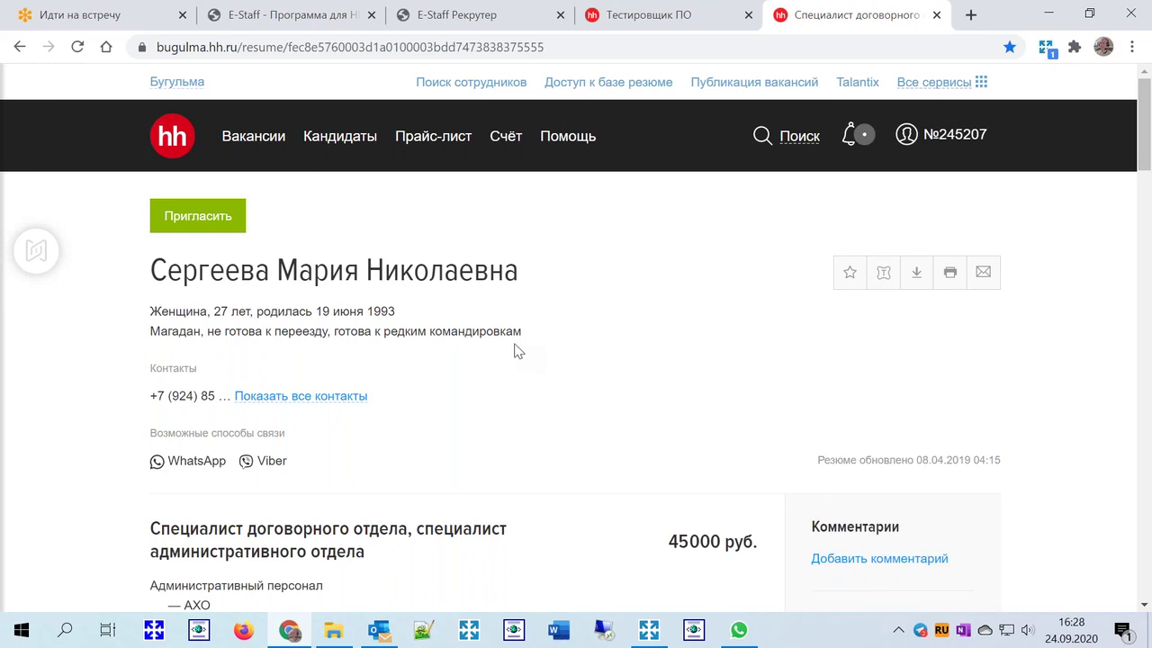
Import the open hh.ru résumé into E-Staff and update the possible duplicate candidate's data with it
scroll(496, 388, "down", 3)
scroll(537, 376, "up", 3)
scroll(502, 381, "down", 1)
scroll(501, 382, "down", 3)
scroll(504, 381, "up", 3)
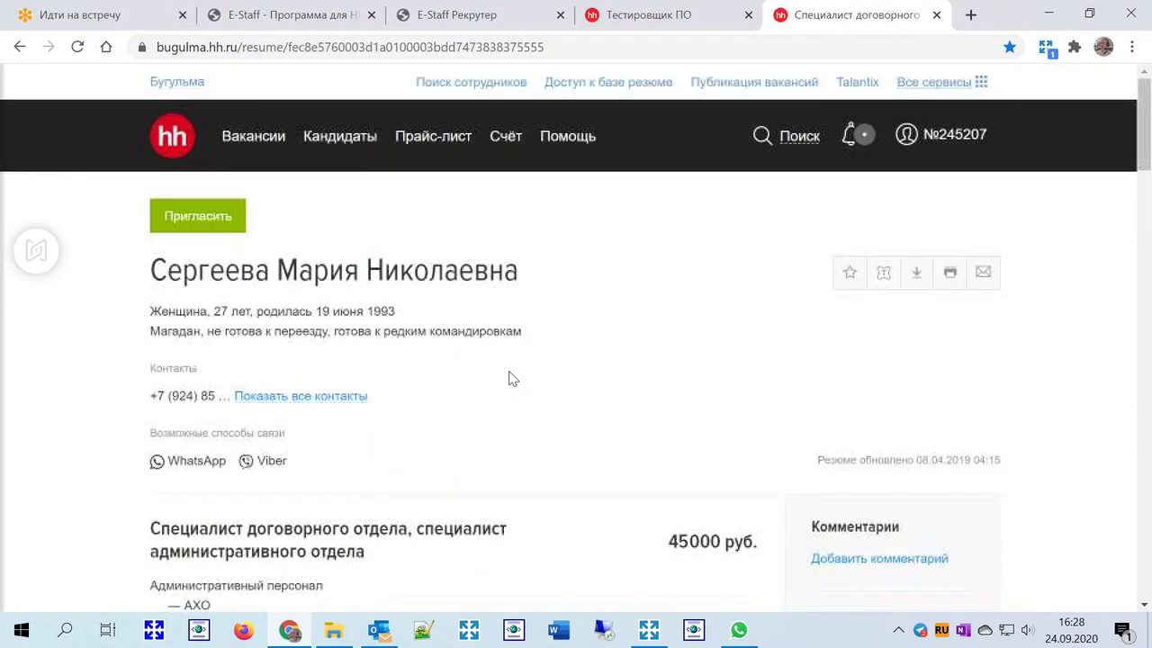
left_click(1047, 49)
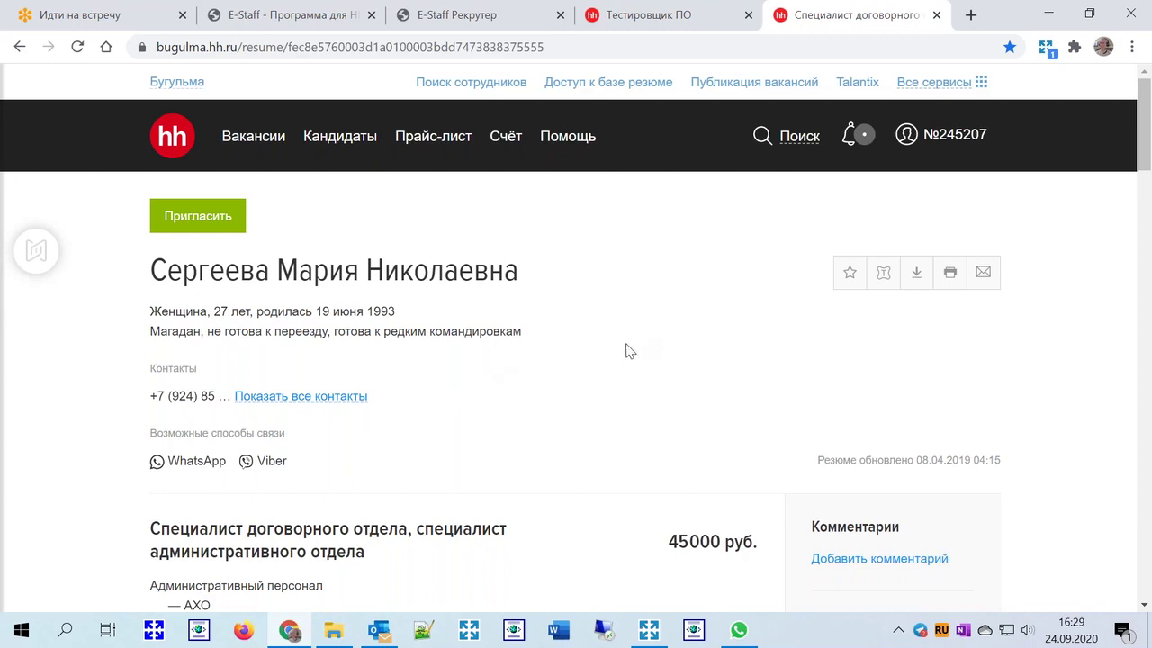
left_click(1044, 52)
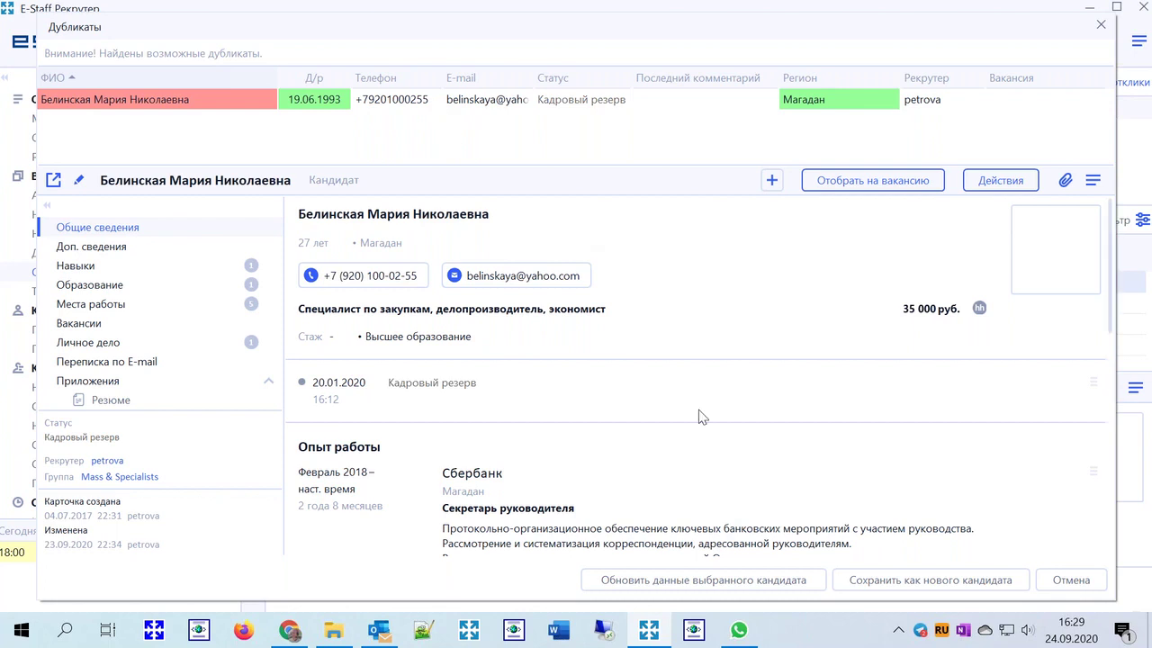
left_click(708, 582)
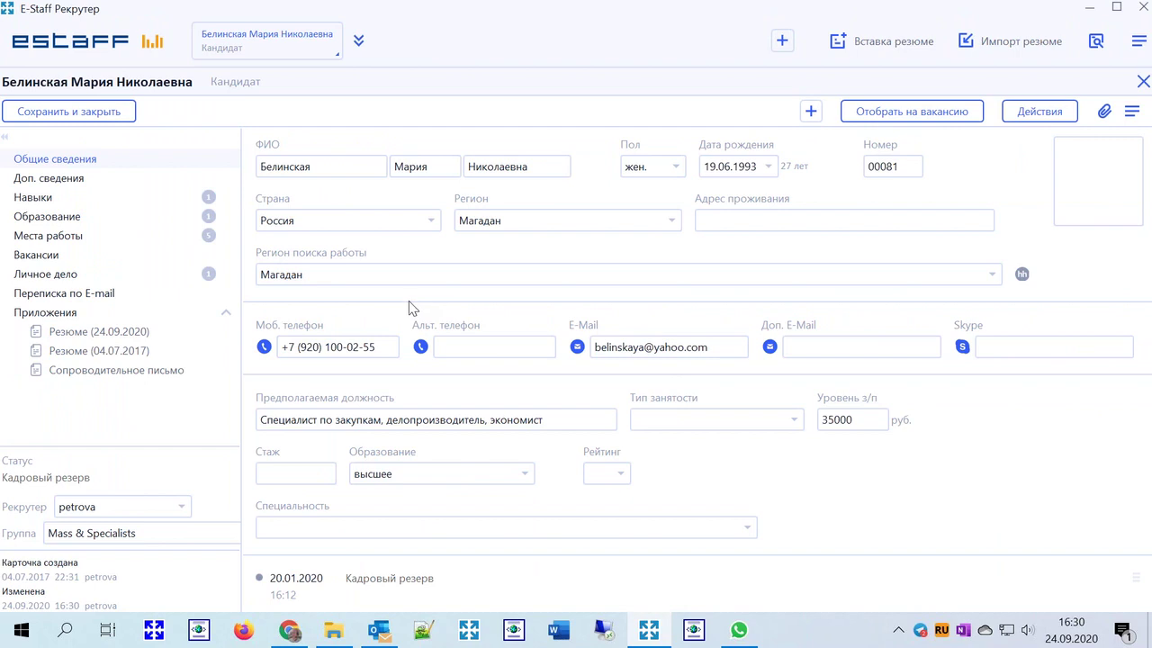
View the attached résumé dated 24.09.2020 and the general information in the updated candidate card, and close the card
left_click(85, 332)
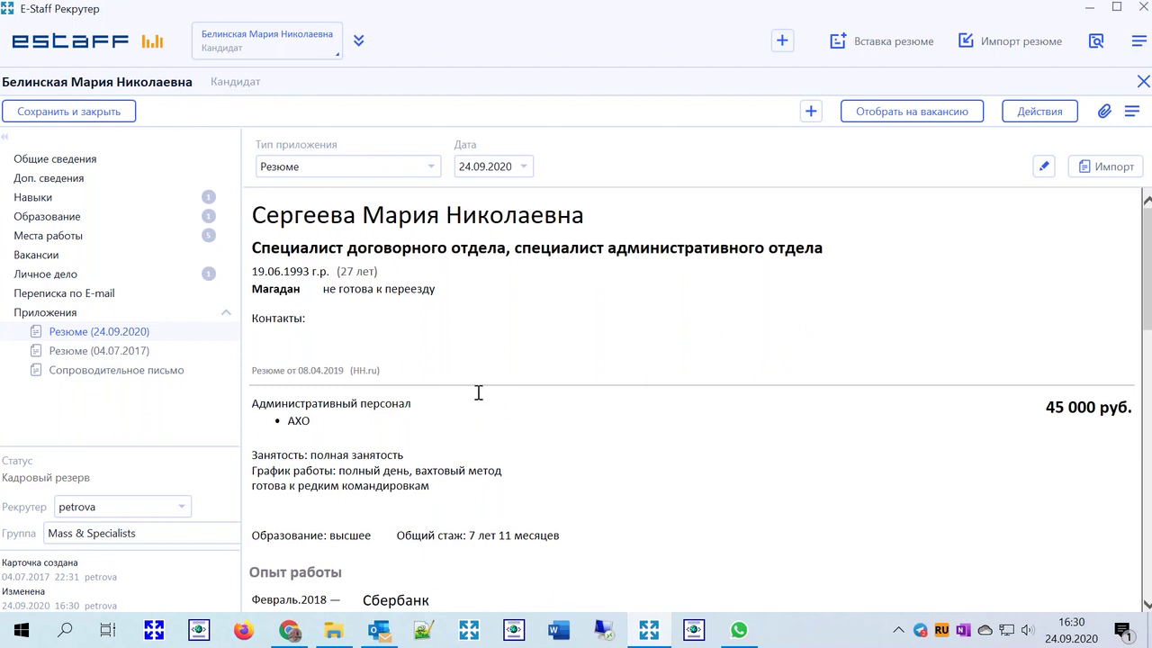
left_click(79, 162)
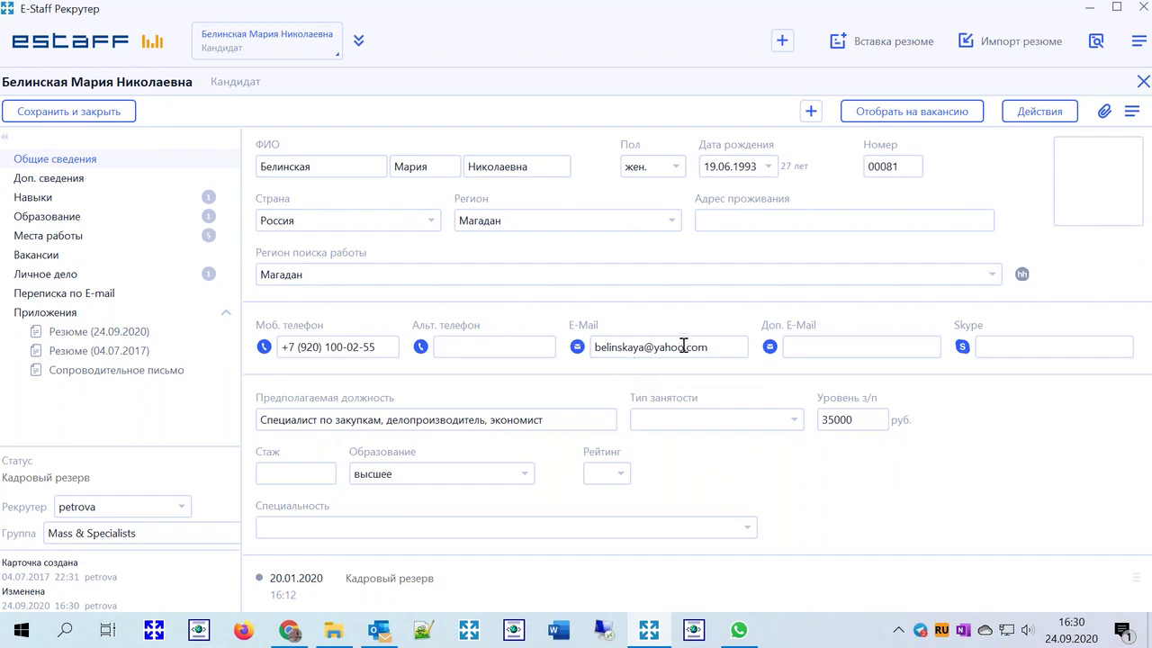
left_click(1142, 80)
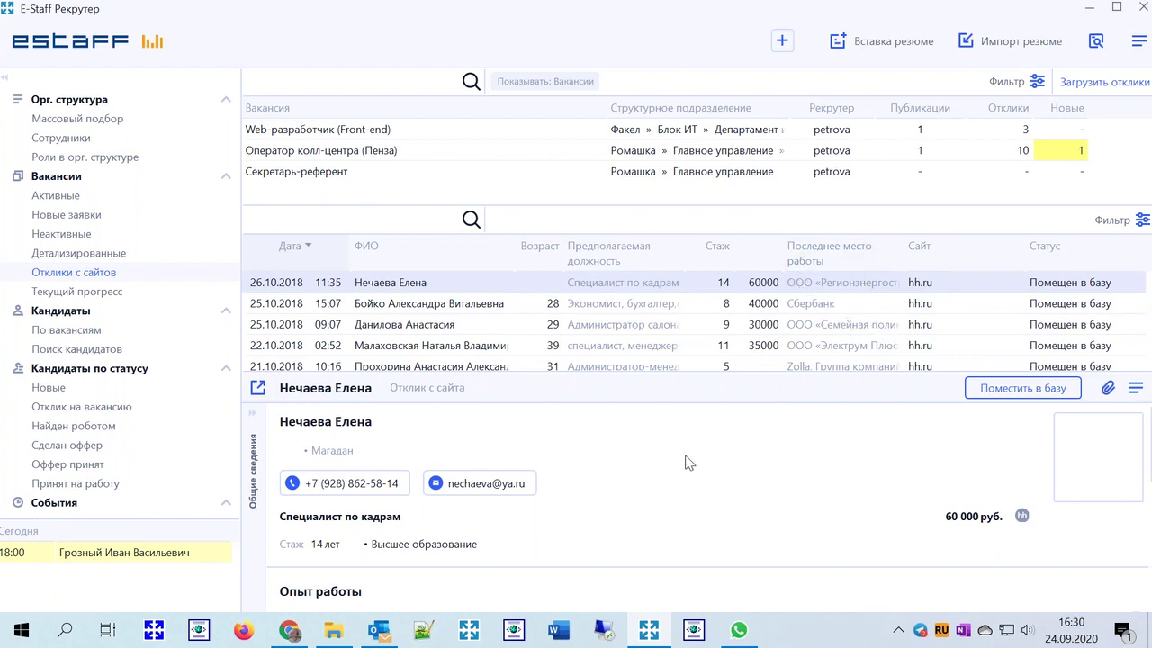
Switch to Outlook and open the message Резюме на рассмотрение in the Drafts folder
mouse_move(379, 633)
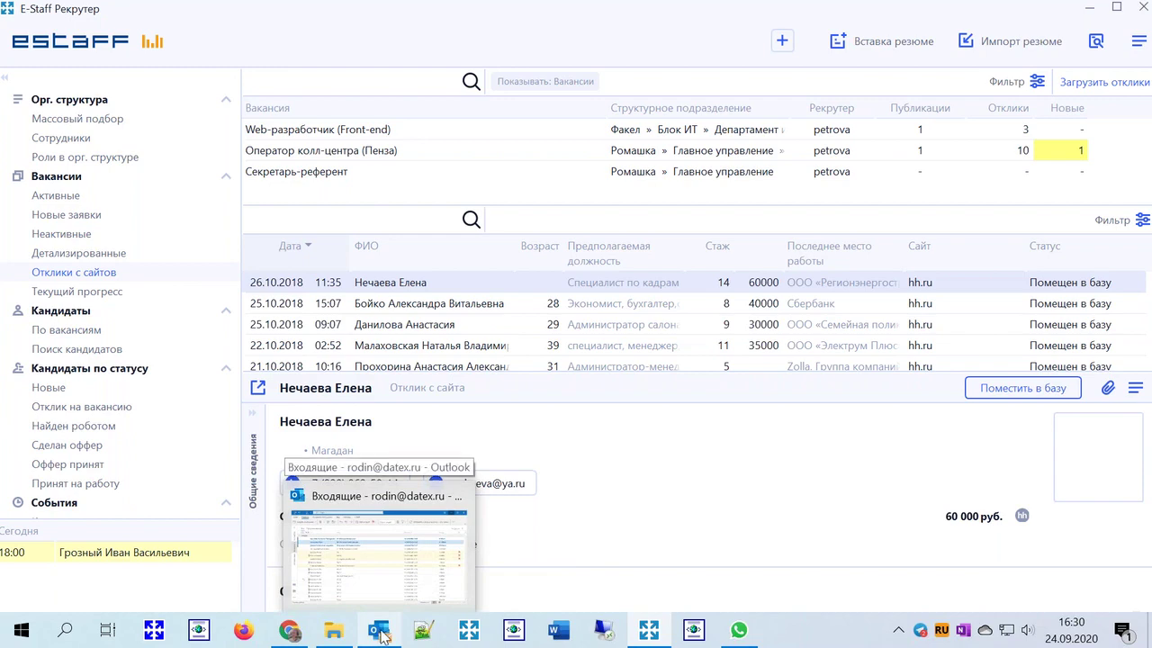
left_click(383, 635)
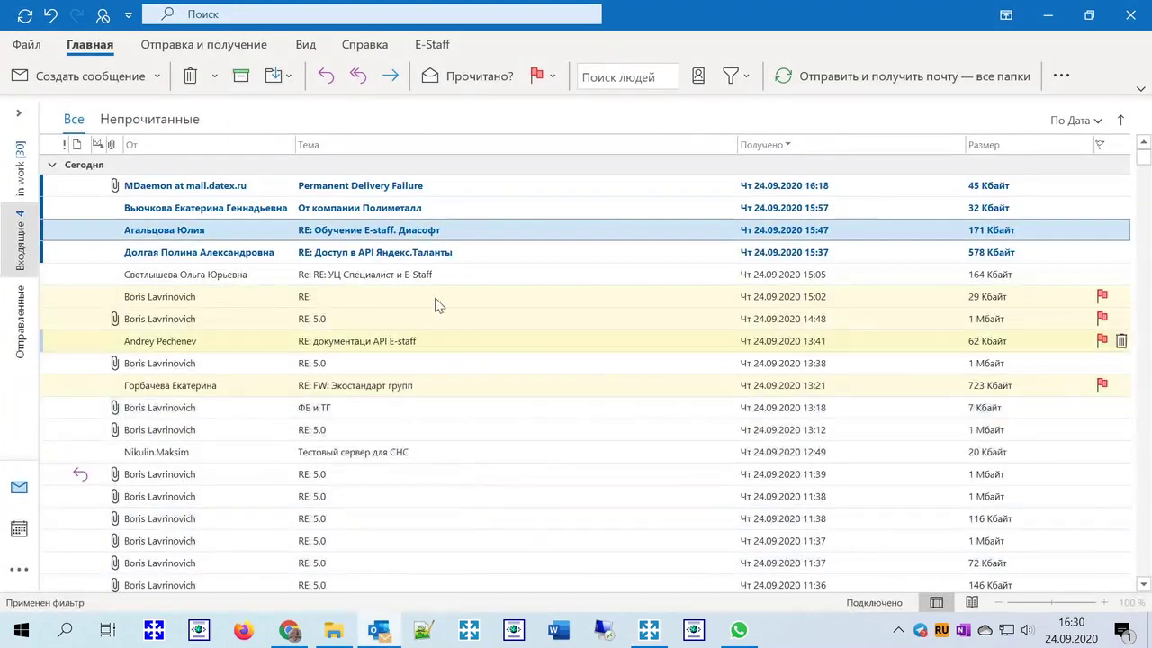
left_click(18, 113)
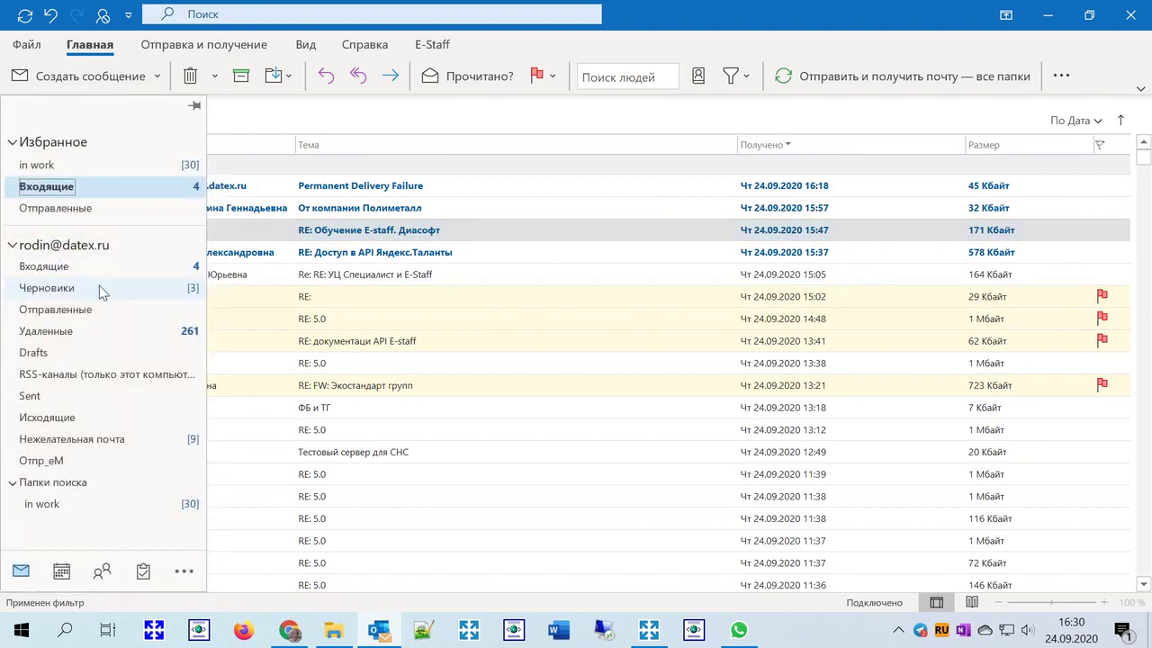
left_click(83, 351)
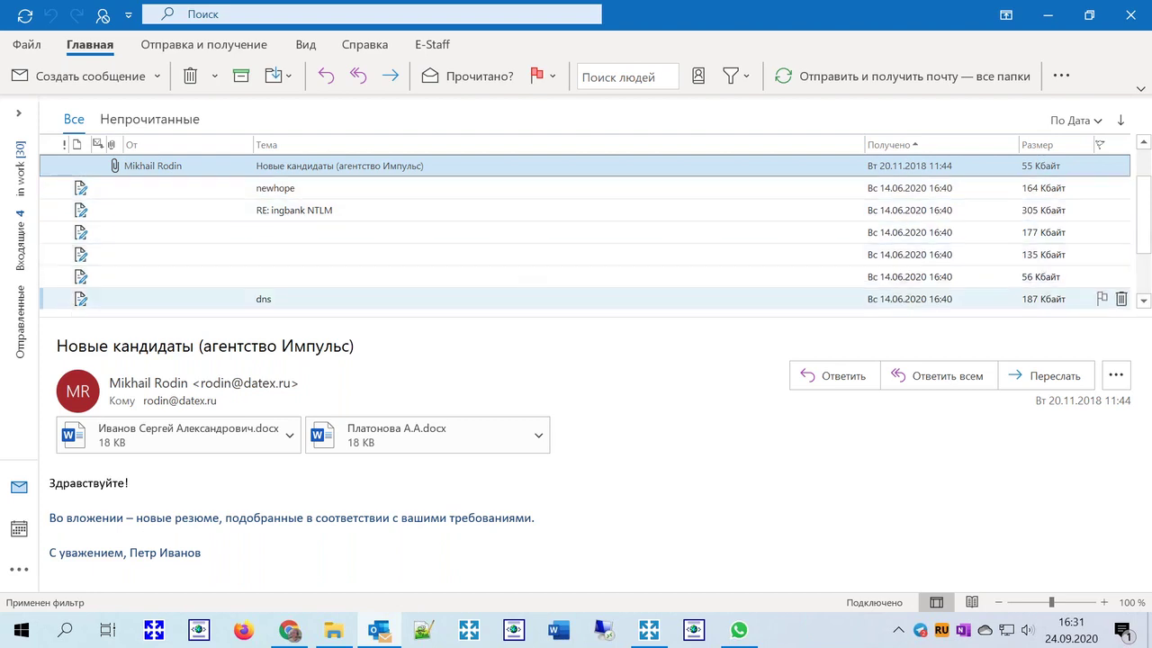
left_click(365, 186)
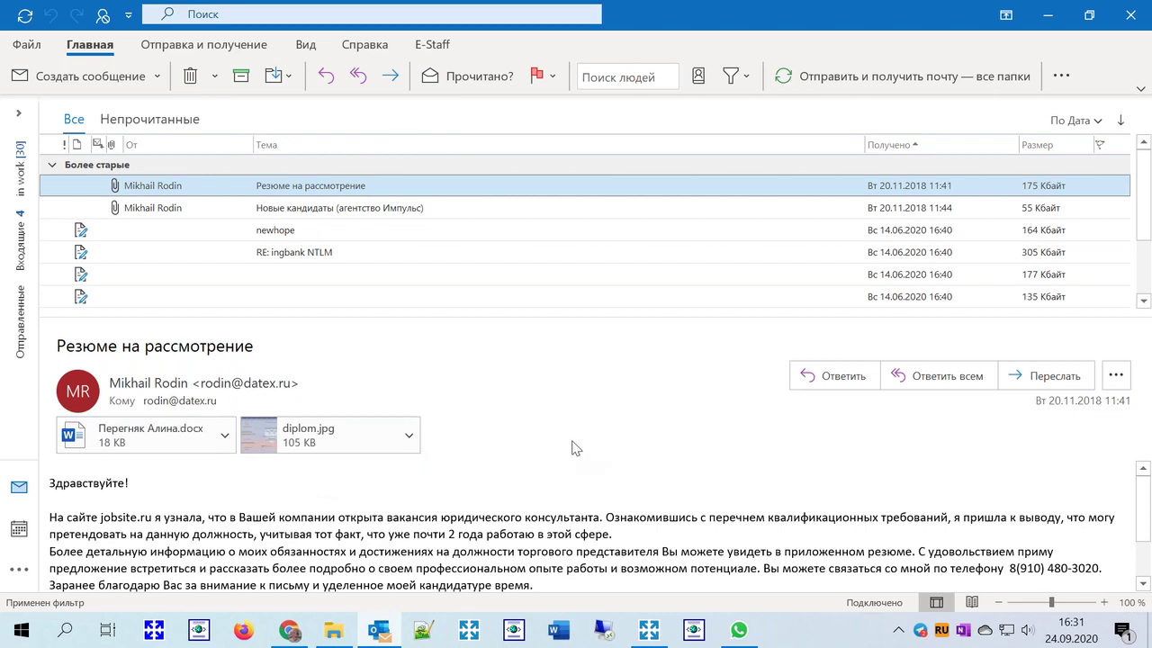
Import the message's Word résumé and diplom.jpg into E-Staff as a candidate, leaving out the message text
left_click(432, 45)
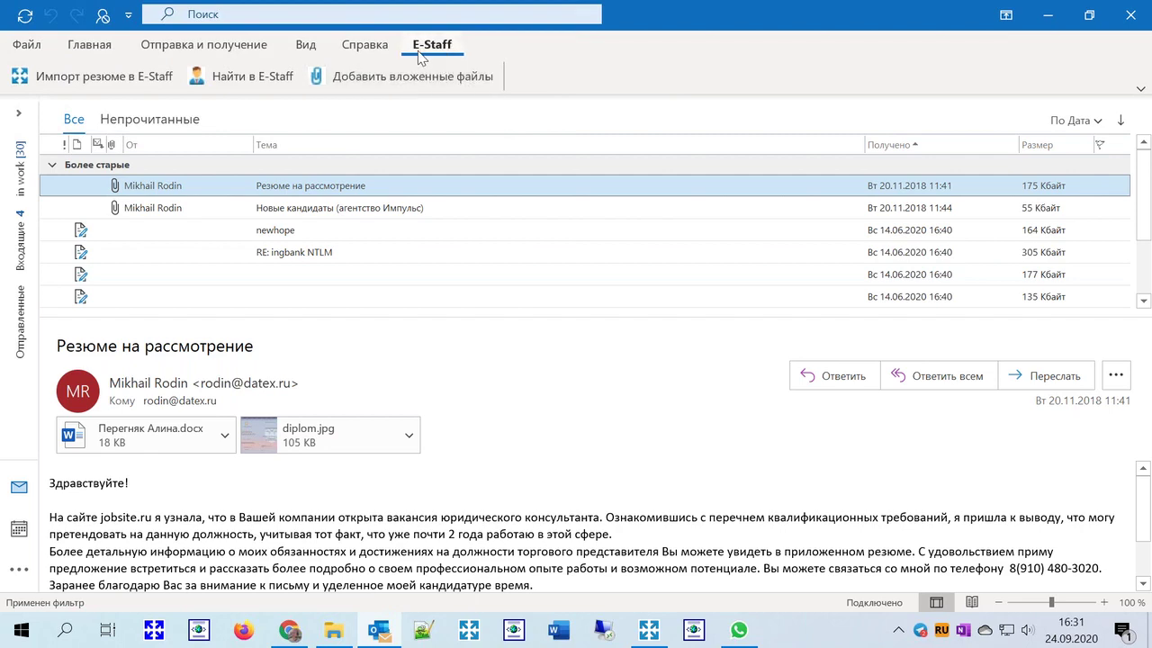
left_click(90, 79)
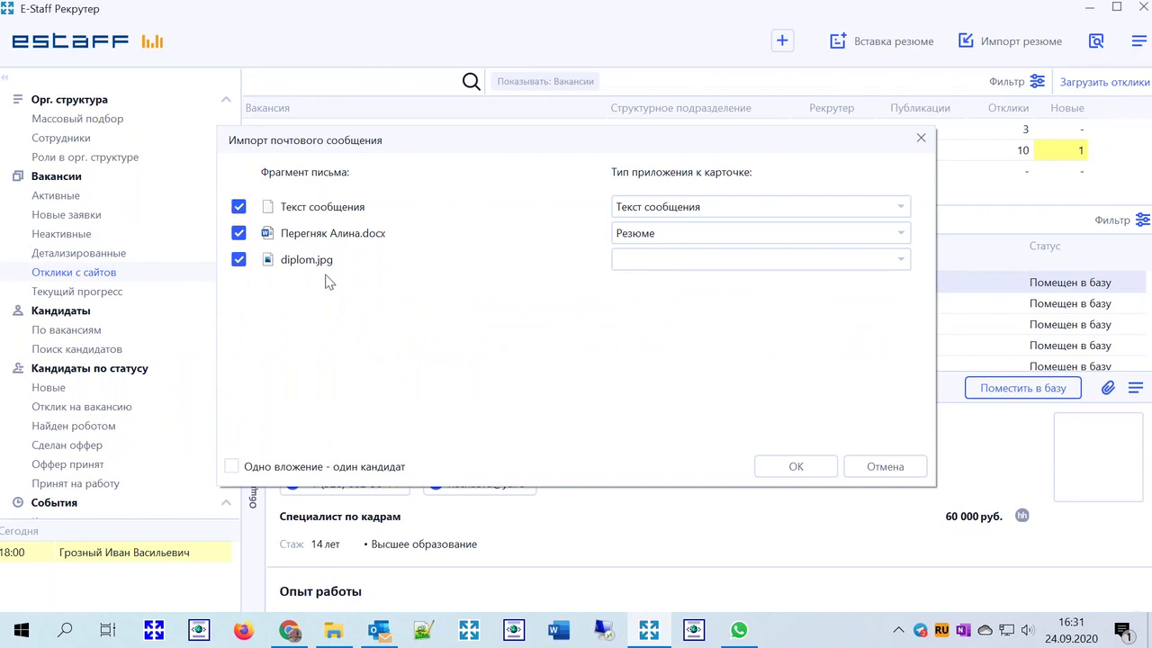
left_click(238, 207)
left_click(797, 465)
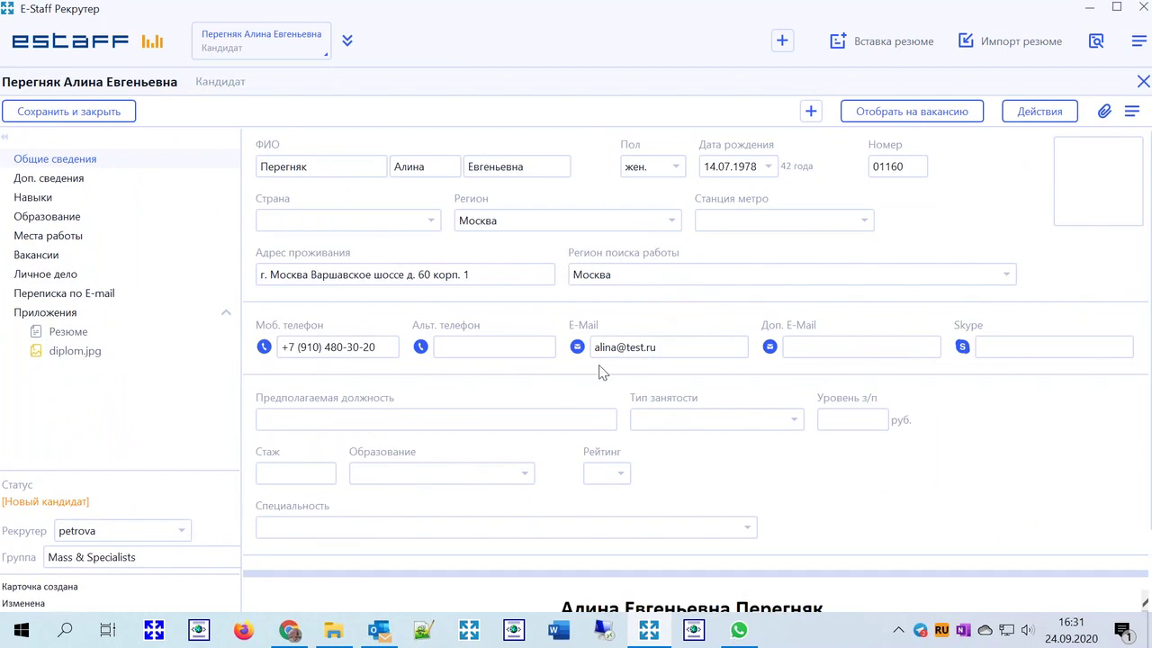
Look through the imported candidate's general information, résumé and diplom.jpg attachment, and close the card
scroll(602, 373, "down", 3)
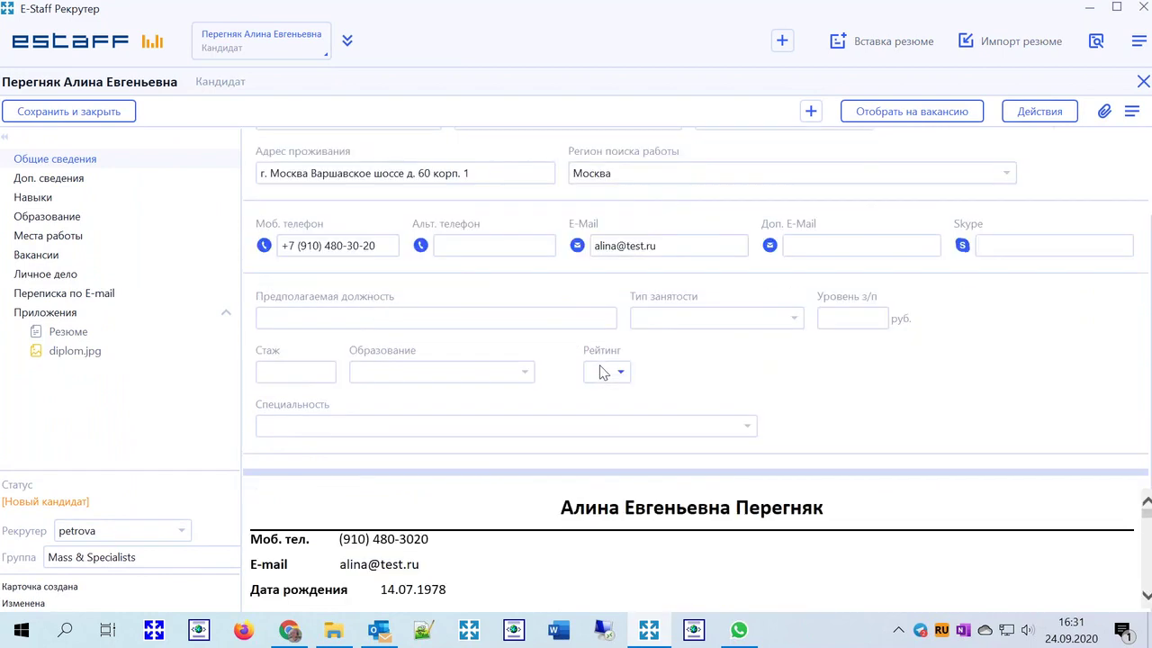
scroll(602, 372, "up", 3)
left_click(69, 333)
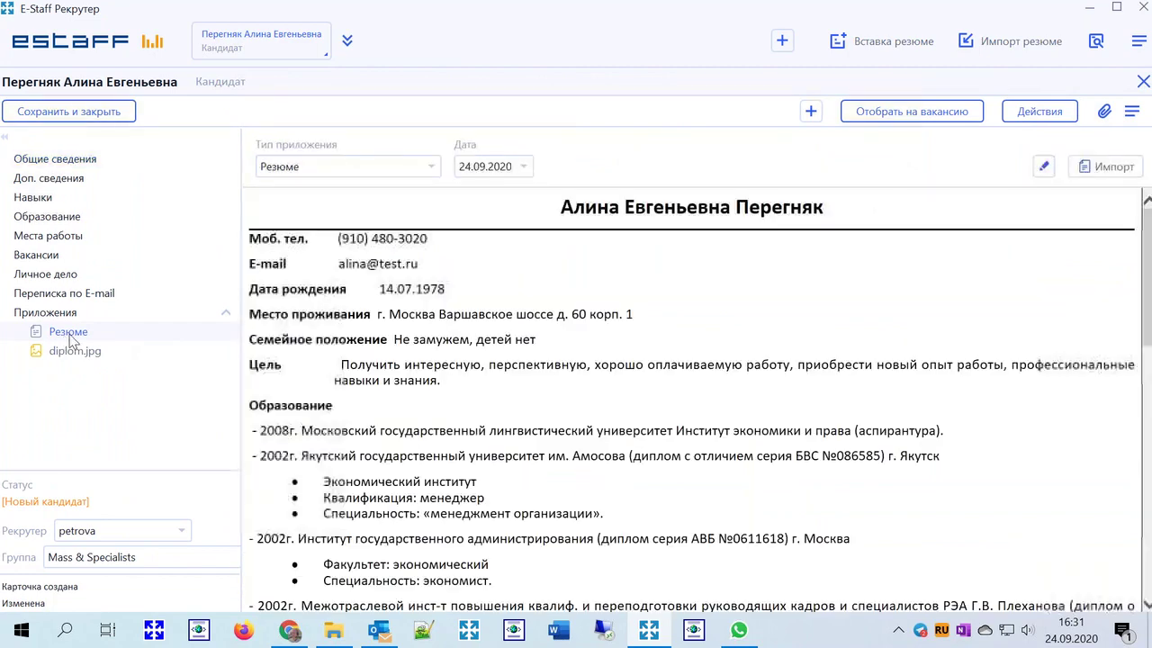
left_click(72, 353)
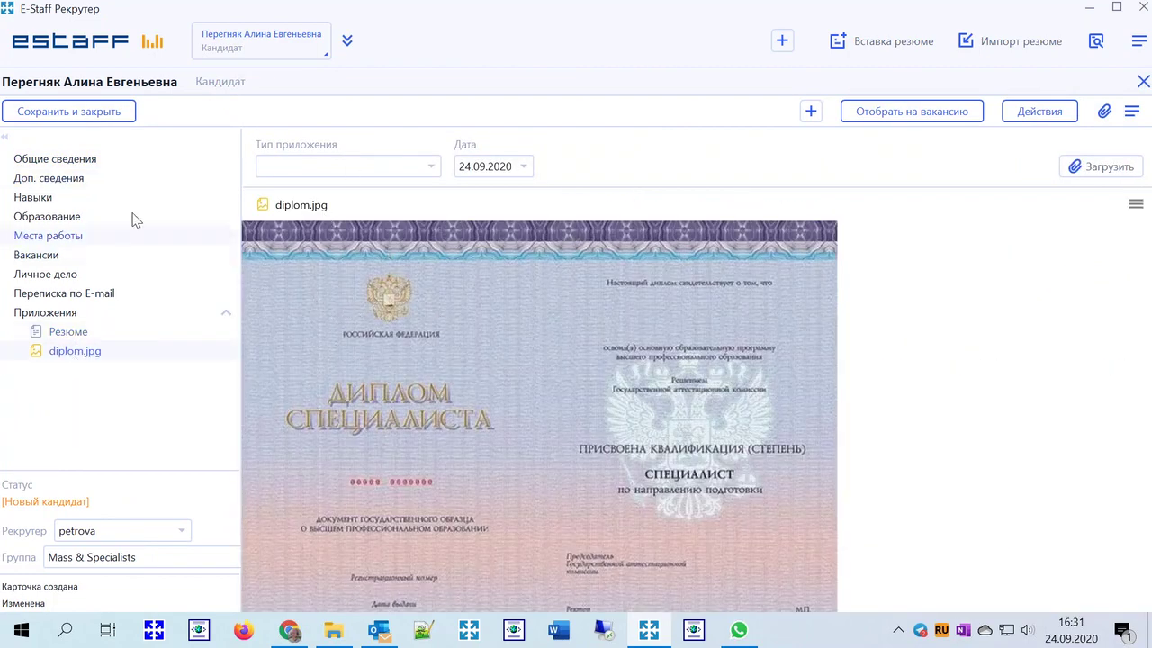
left_click(73, 166)
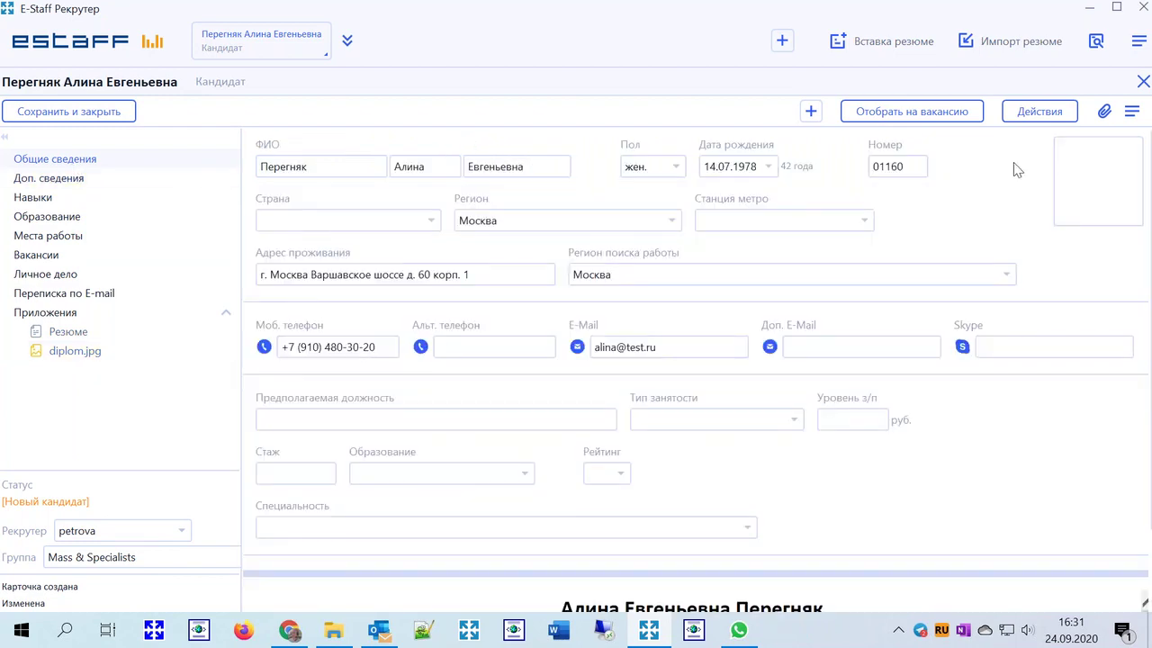
left_click(1142, 82)
Switch to Outlook and add only diplom.jpg from the message's attached files to the sender's candidate card in E-Staff
left_click(378, 630)
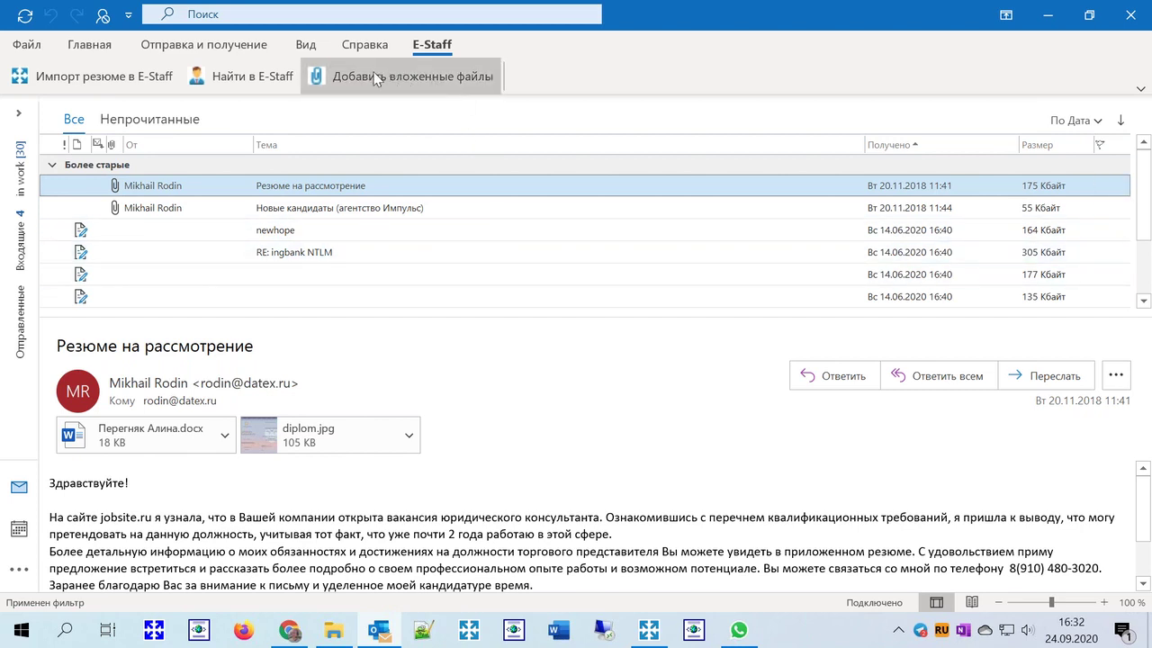
left_click(426, 76)
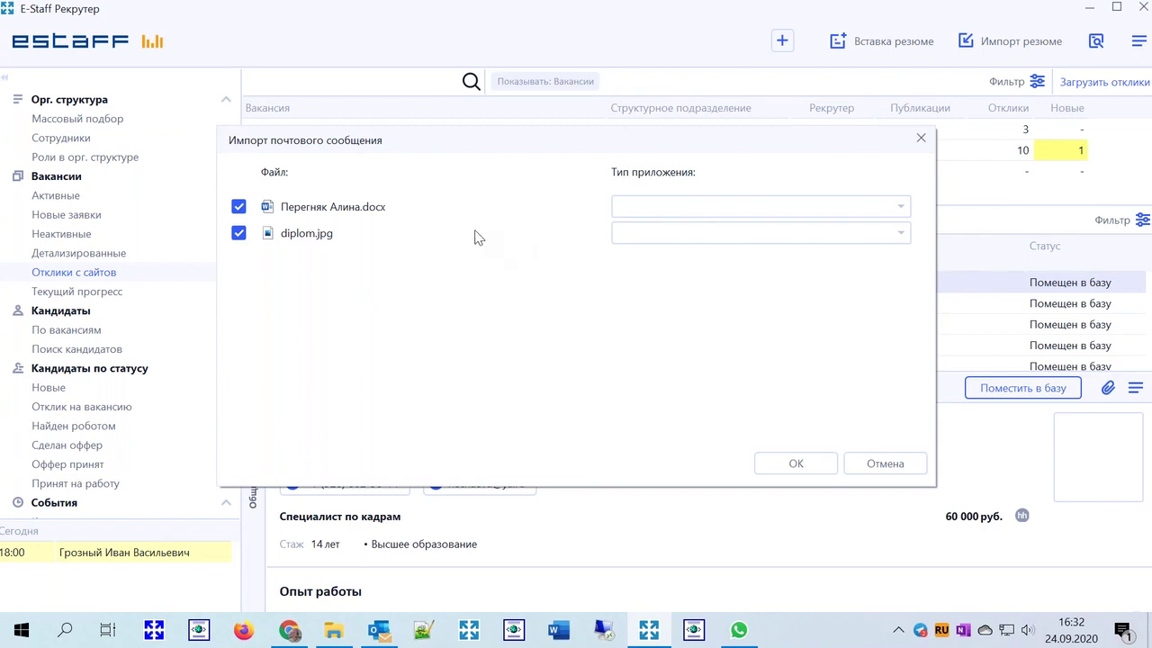
left_click(239, 208)
left_click(773, 466)
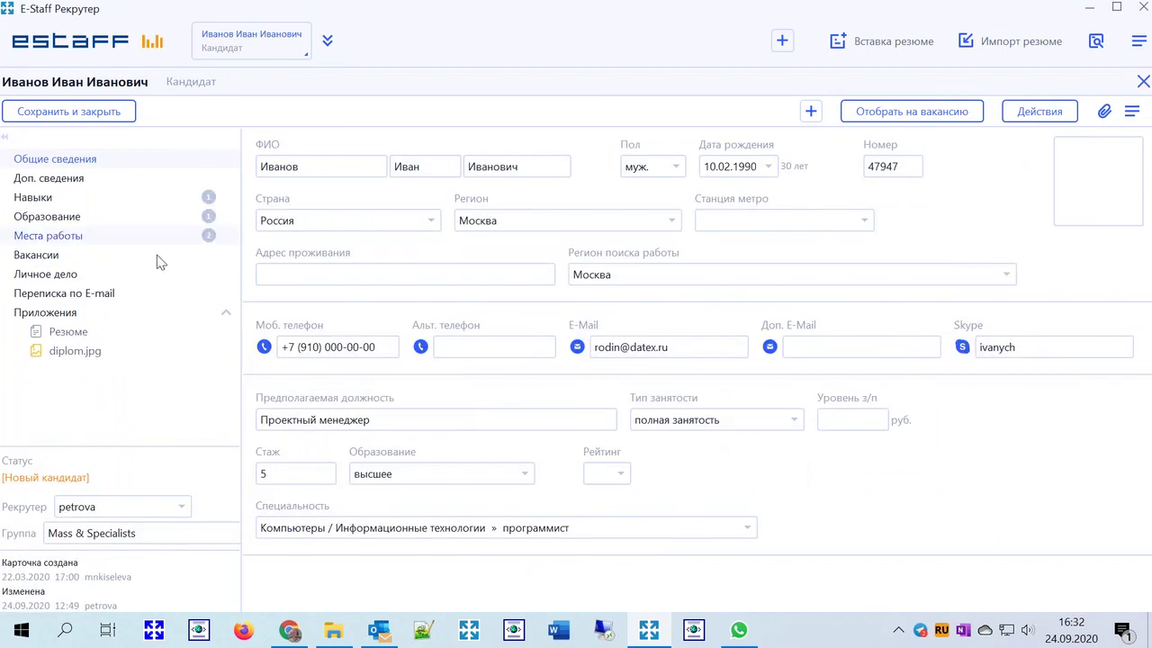
View the added diplom.jpg in the candidate card and close the card without saving the changes
left_click(107, 356)
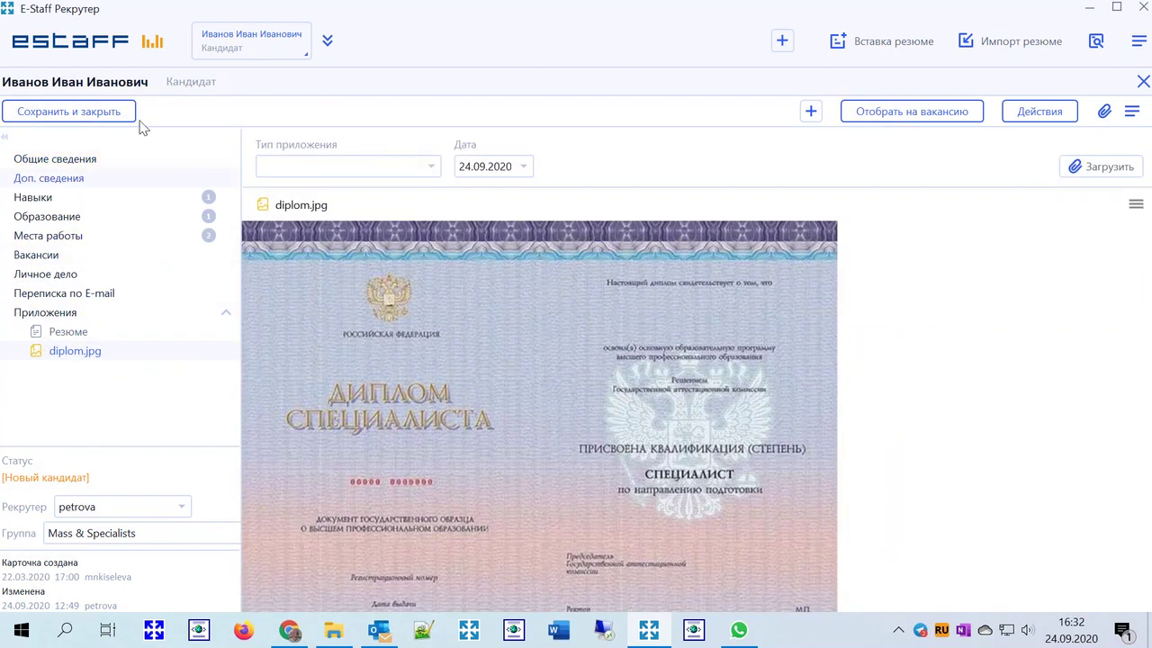
left_click(1143, 82)
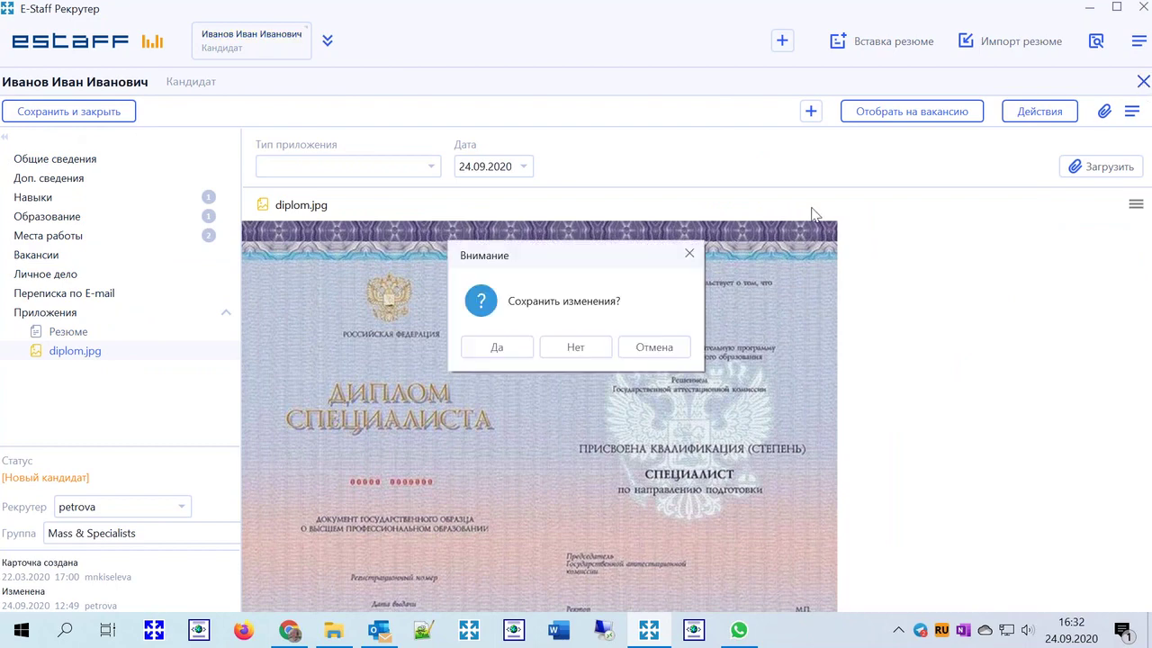
left_click(579, 347)
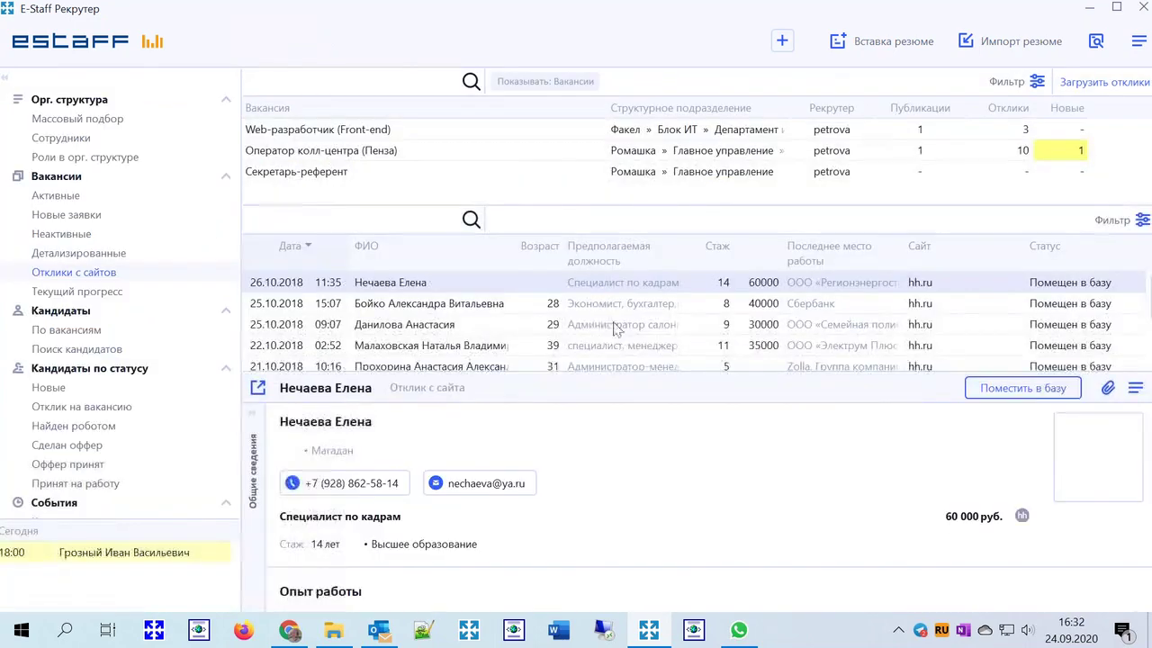
Switch to Outlook, find the message's sender in E-Staff, and close the candidate card that opens
left_click(381, 630)
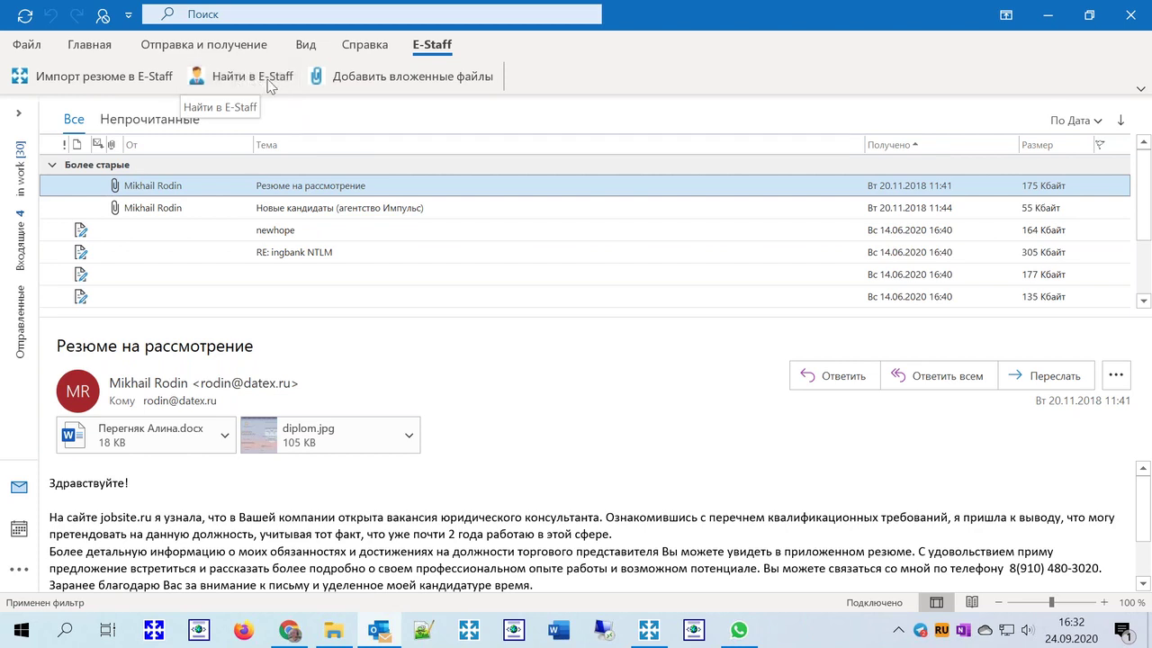
left_click(250, 77)
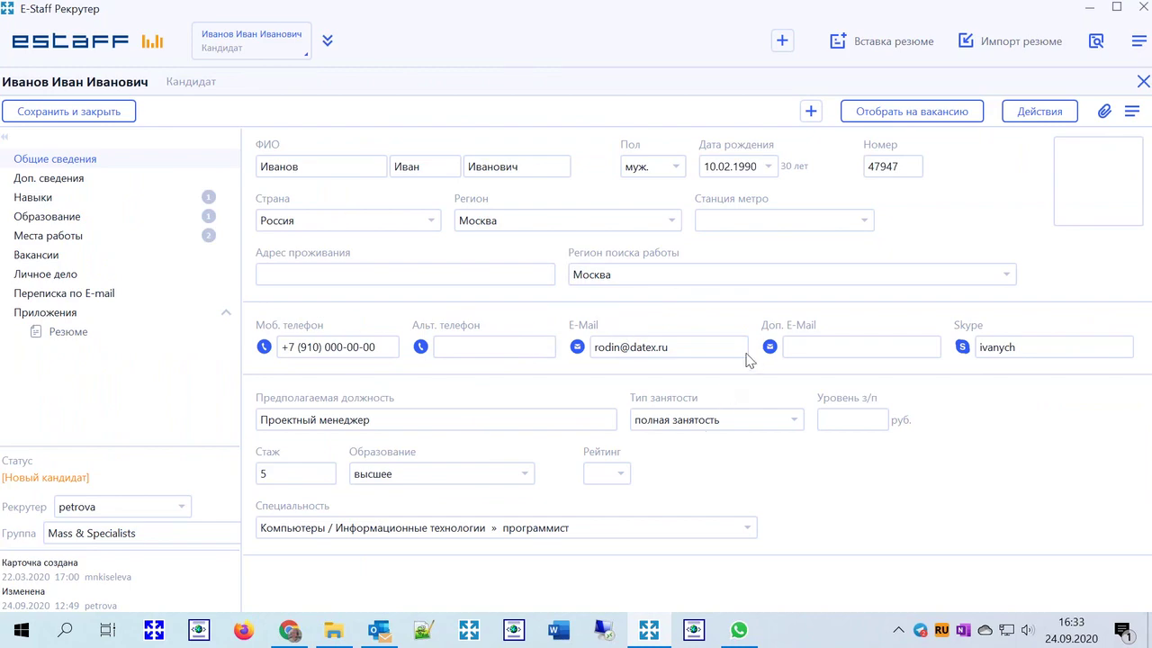
left_click(1143, 83)
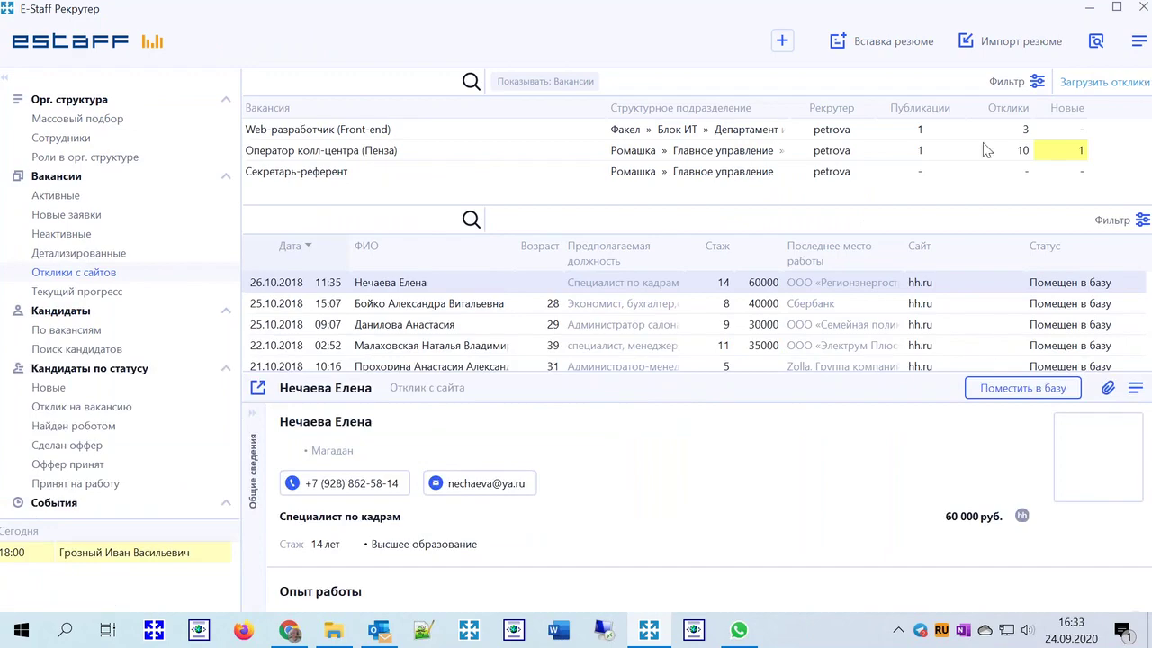
Import the Outlook message Новые кандидаты (агентство Импульс) into E-Staff with the option Одно вложение - один кандидат enabled
left_click(385, 637)
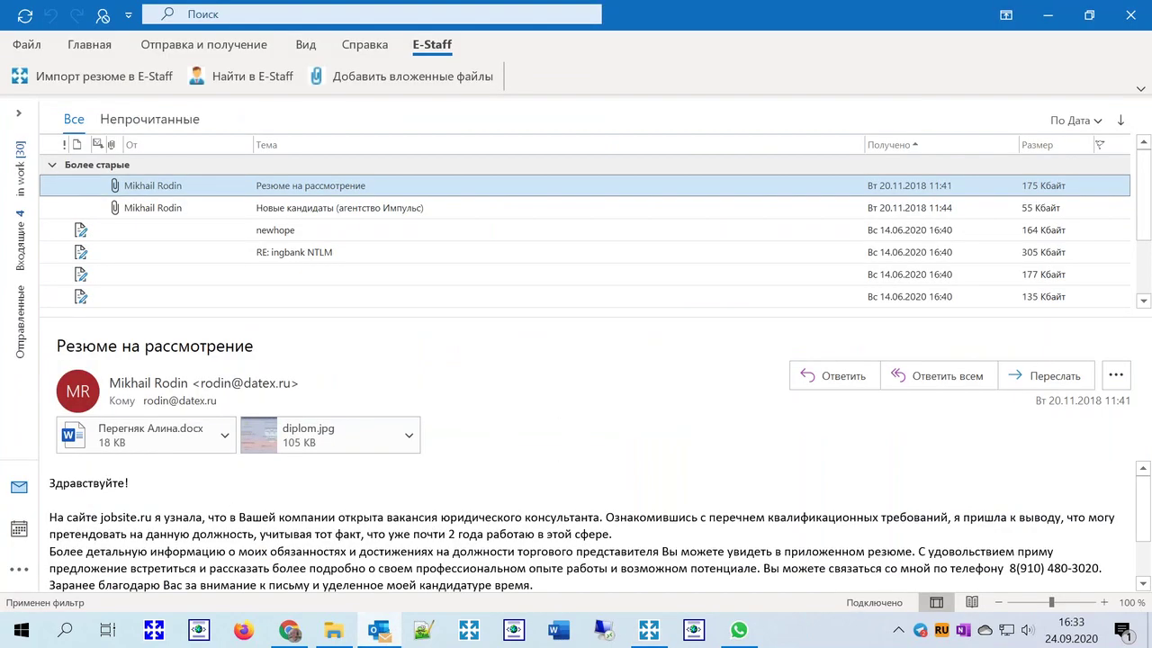
left_click(335, 209)
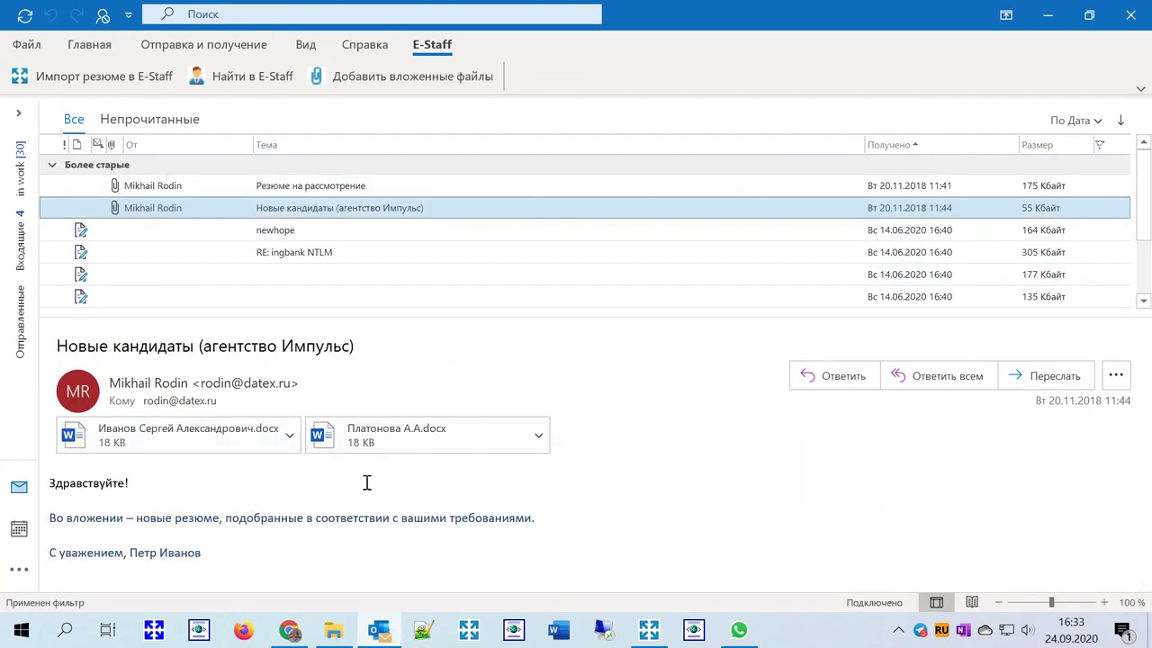
left_click(105, 79)
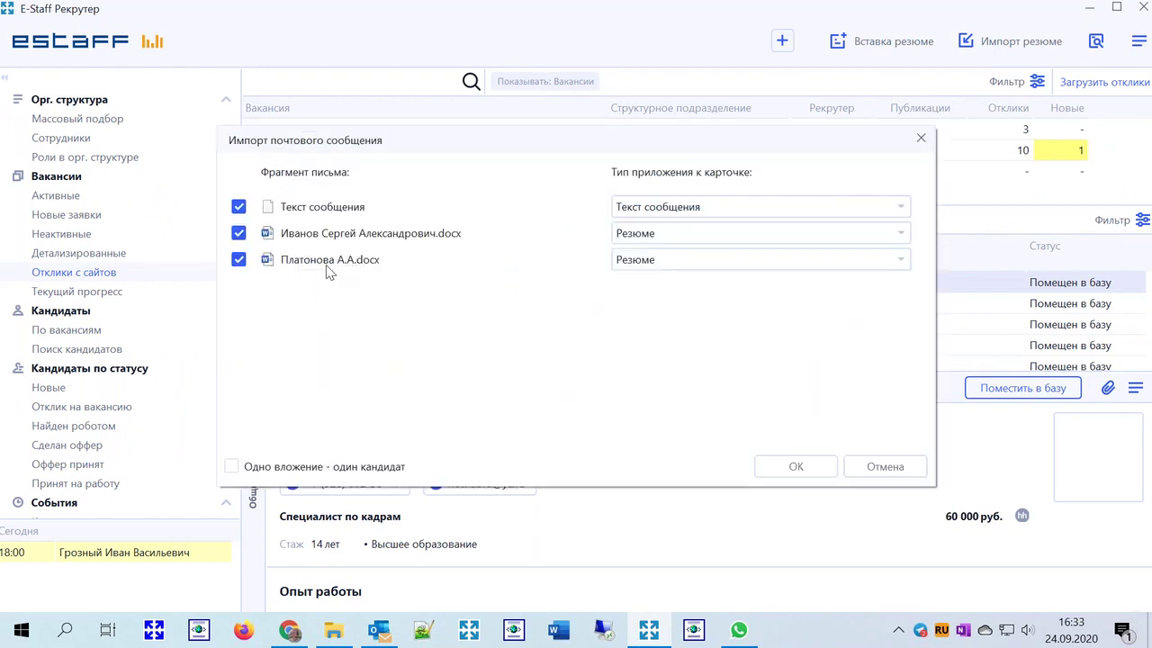
left_click(232, 467)
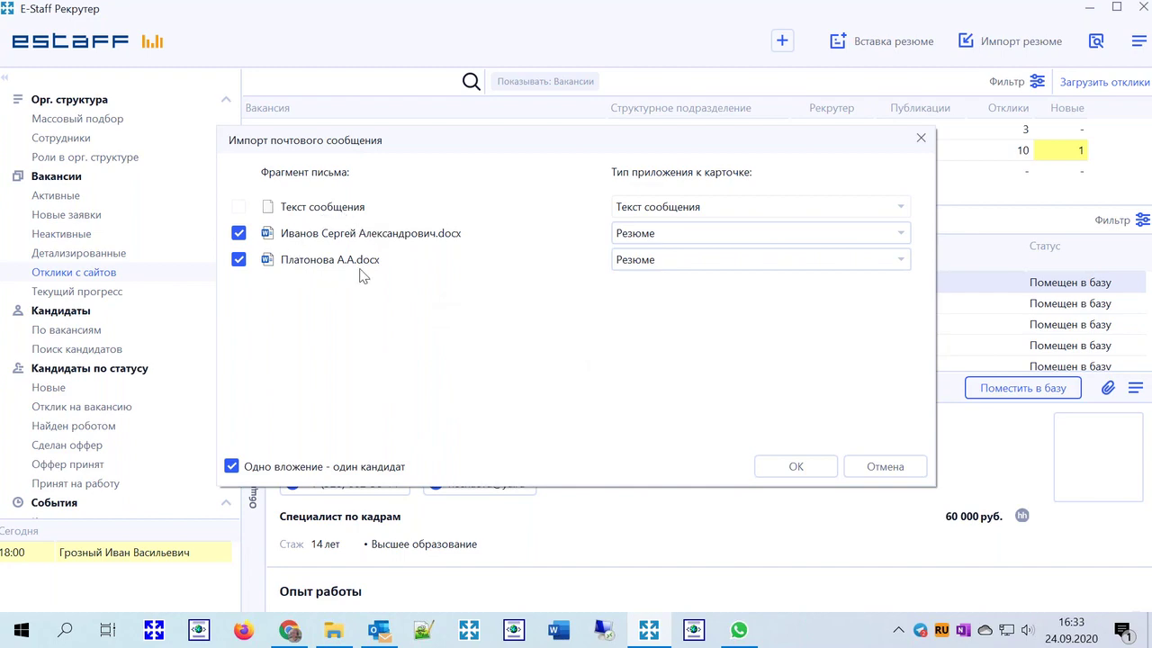
left_click(797, 466)
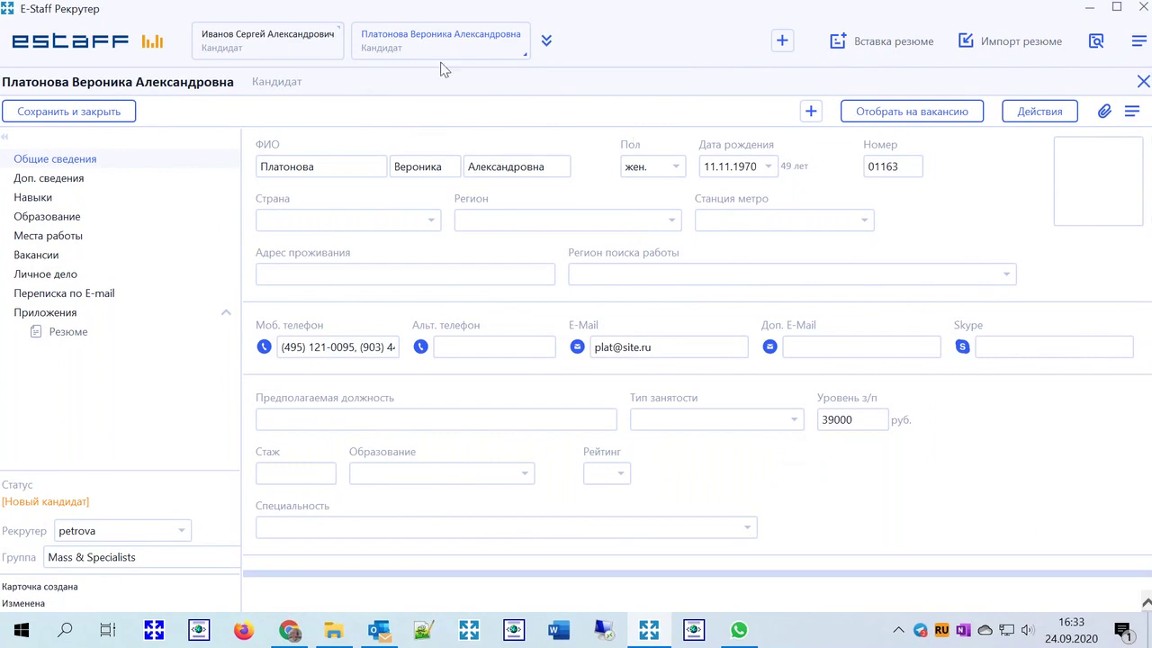
Compare the two imported candidates' cards and close the first one
left_click(282, 46)
left_click(400, 52)
left_click(281, 50)
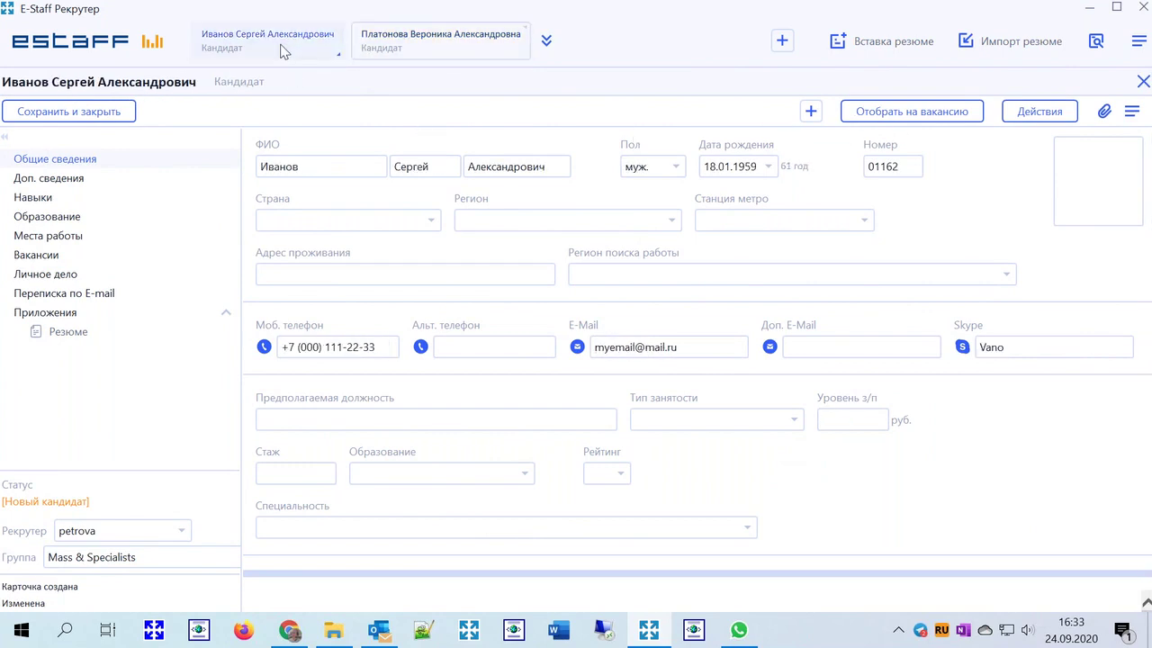
left_click(1142, 82)
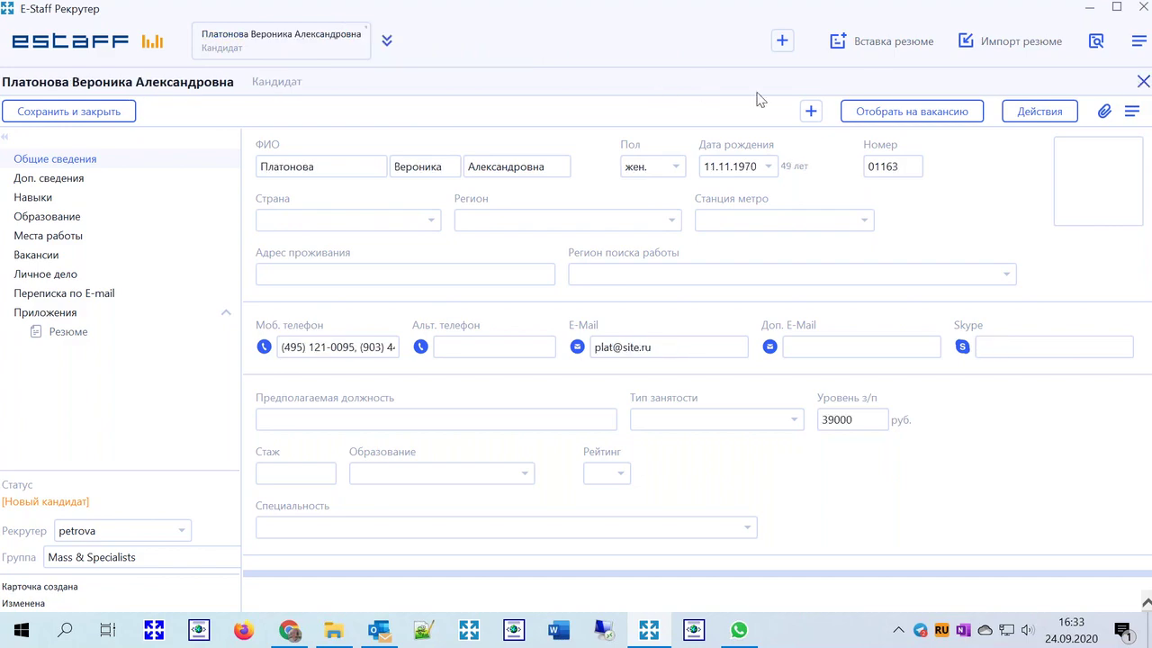
Close the remaining imported candidate's card, view a blank new candidate card and close it without filling it in
left_click(1143, 82)
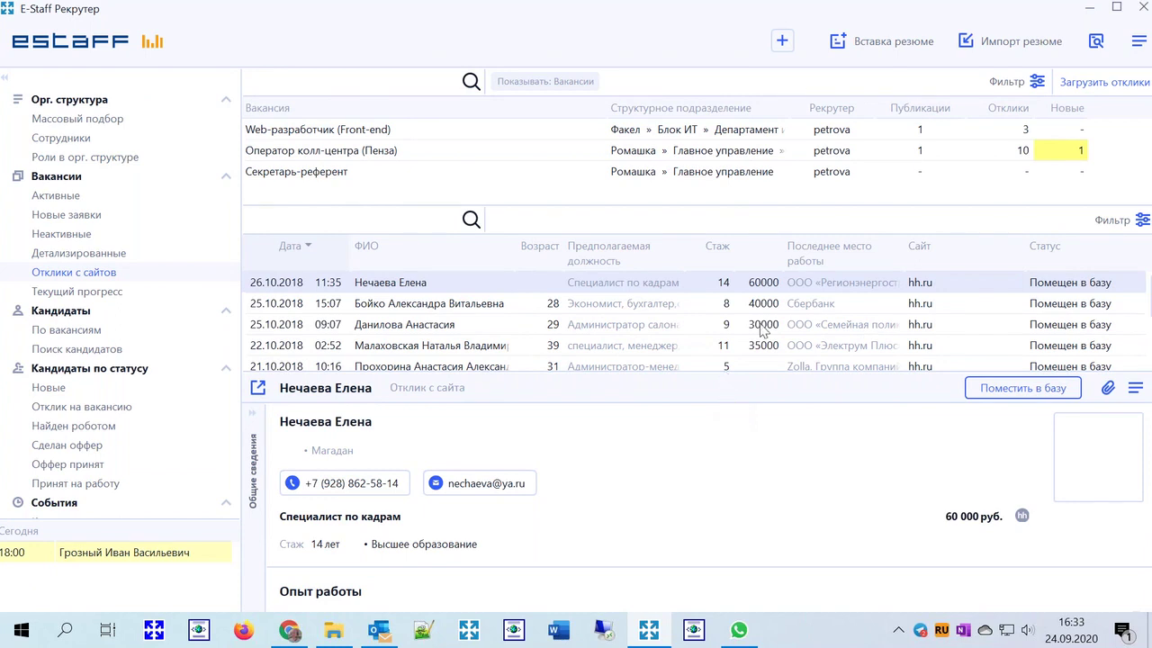
left_click(782, 42)
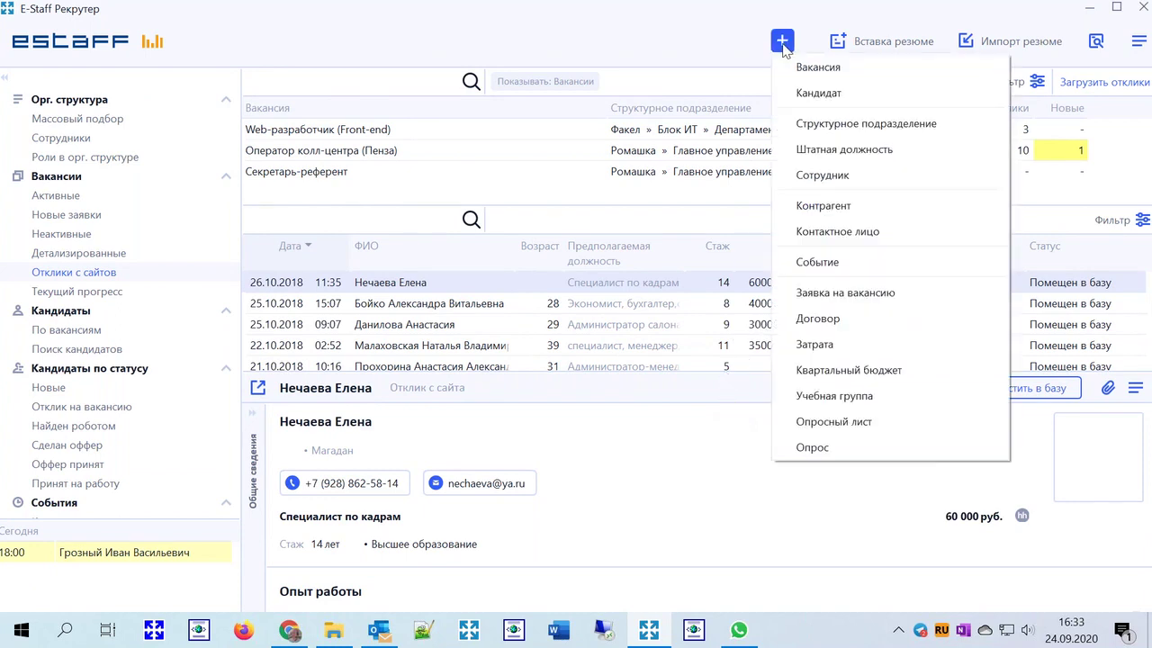
left_click(855, 94)
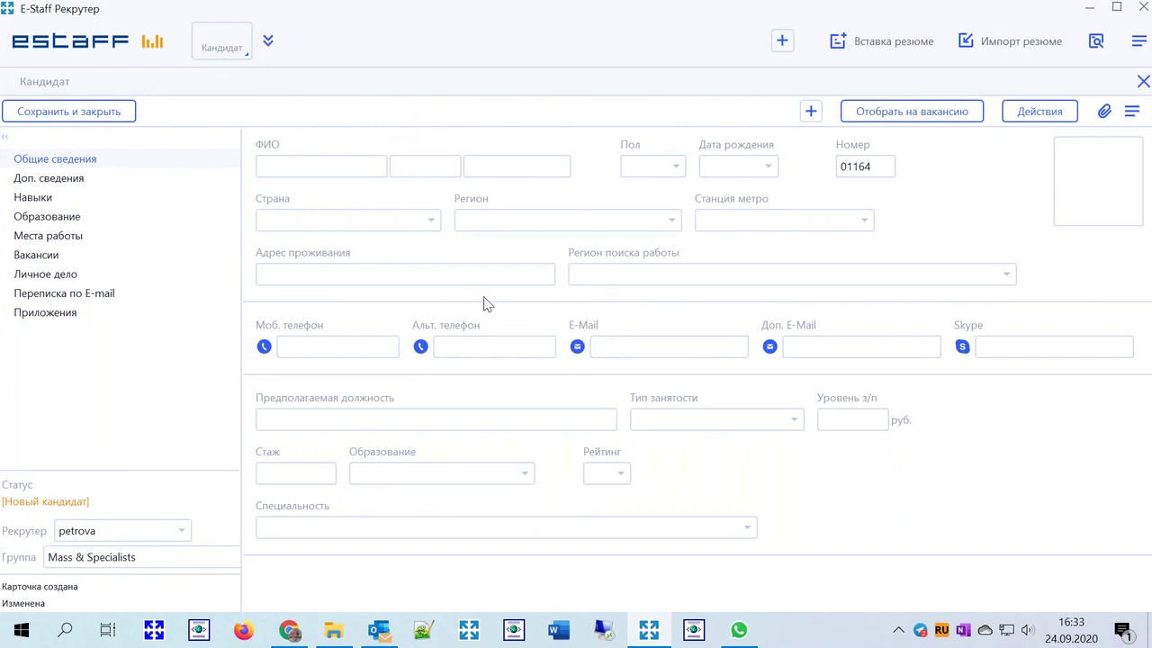
left_click(1142, 81)
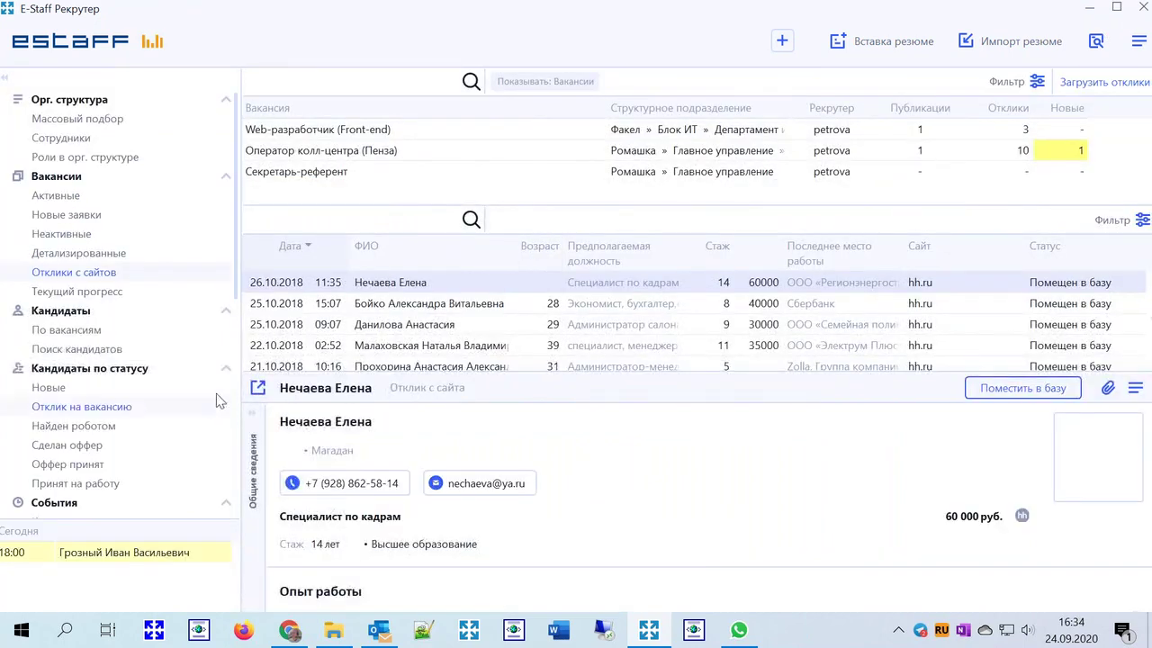
Go to the Колл-центр section and display its blank entry form for a new candidate
scroll(148, 382, "down", 3)
scroll(153, 380, "down", 6)
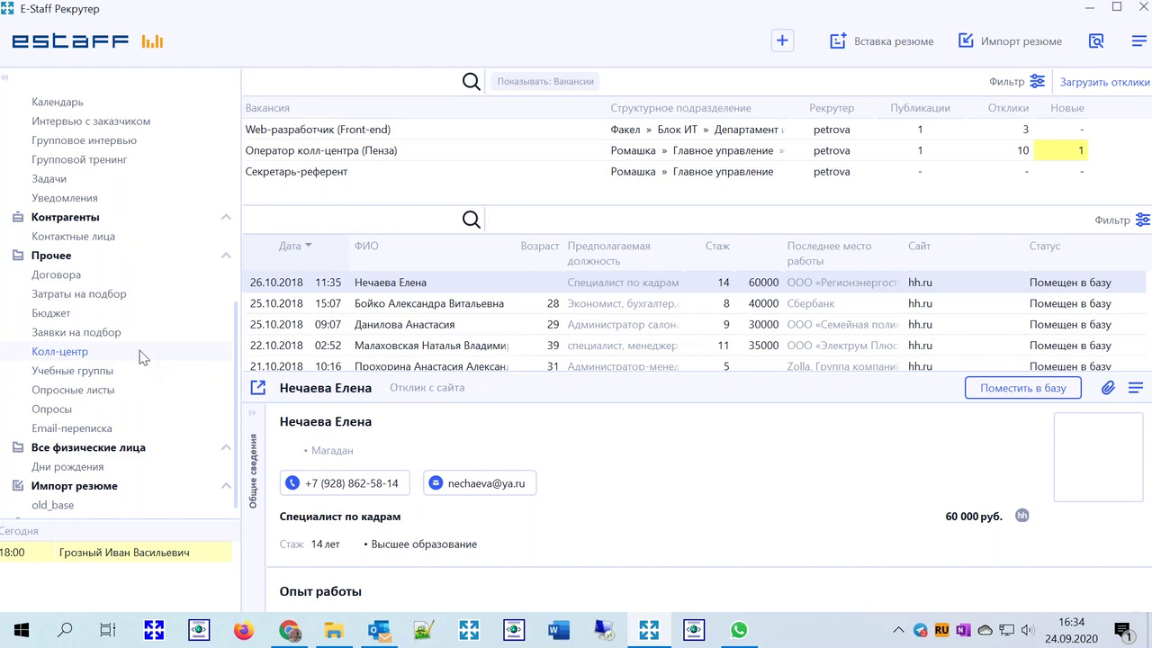
left_click(139, 357)
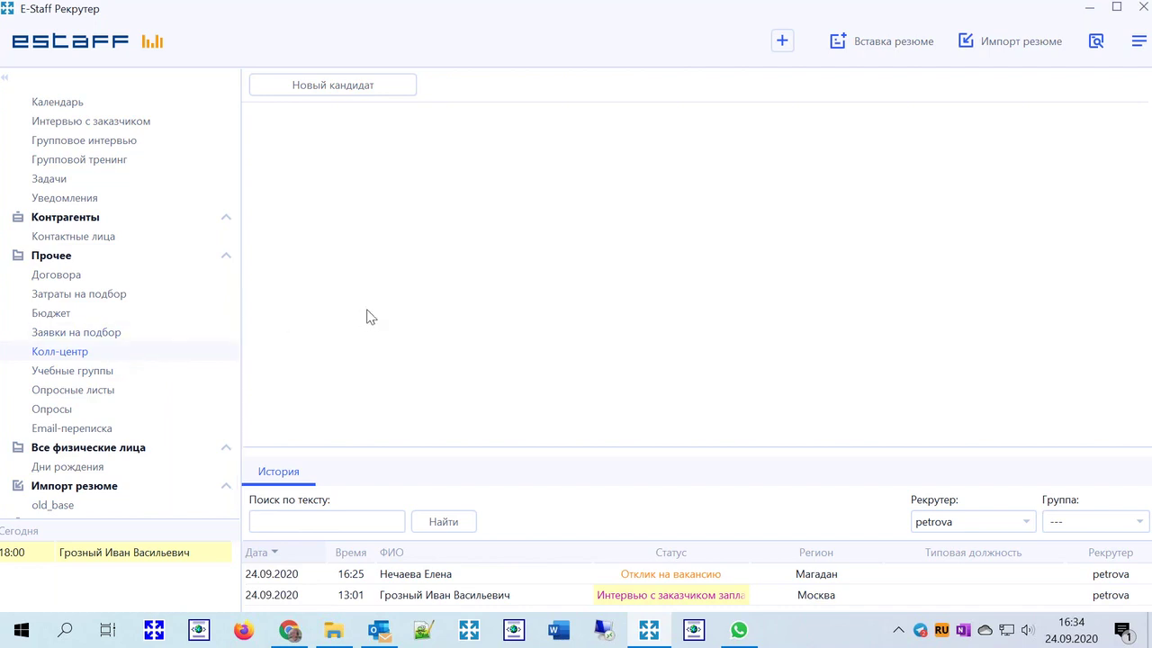
left_click(361, 87)
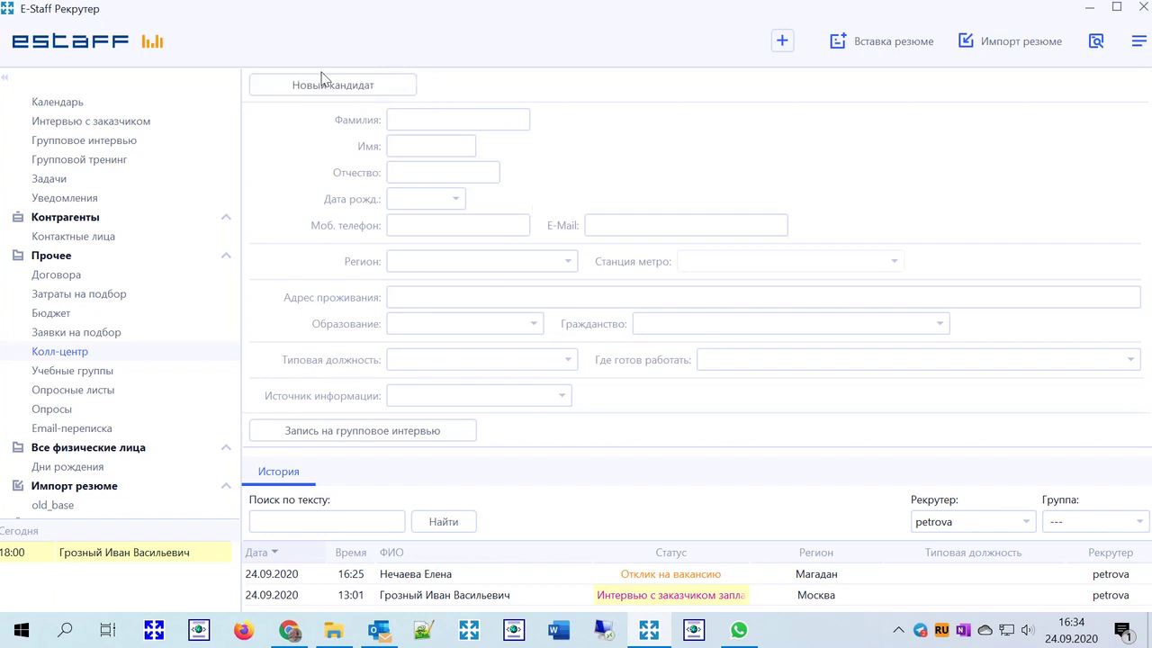
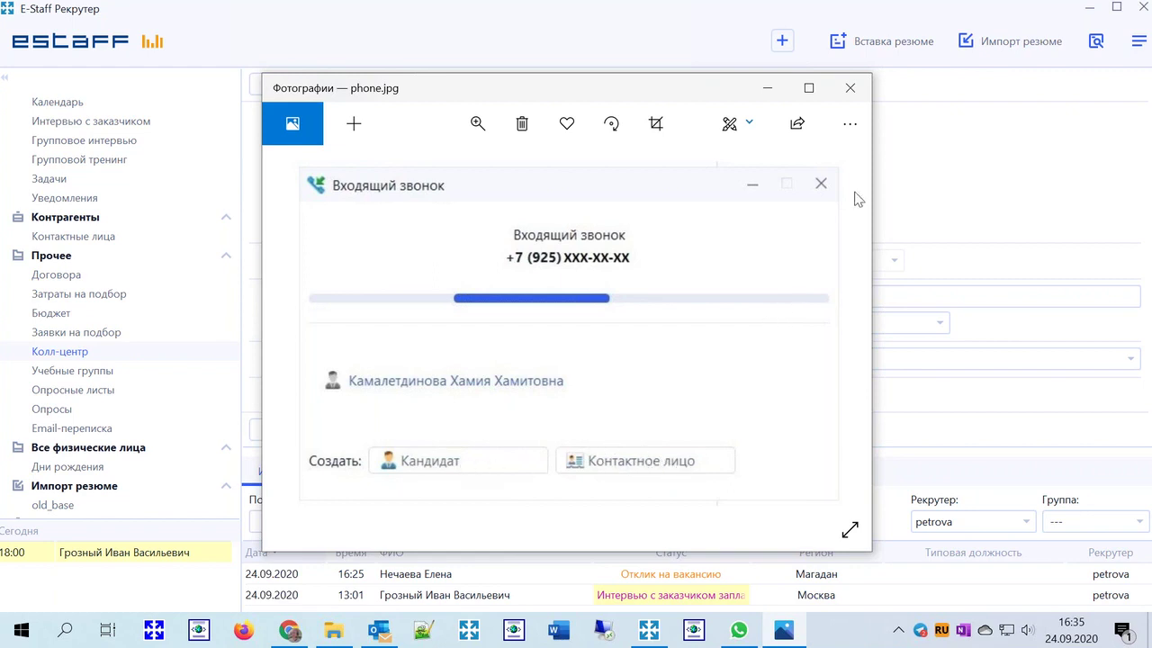
Close the phone.jpg incoming-call picture, view the Caller ID.pptx slide in a maximized window and close the presentation
left_click(852, 88)
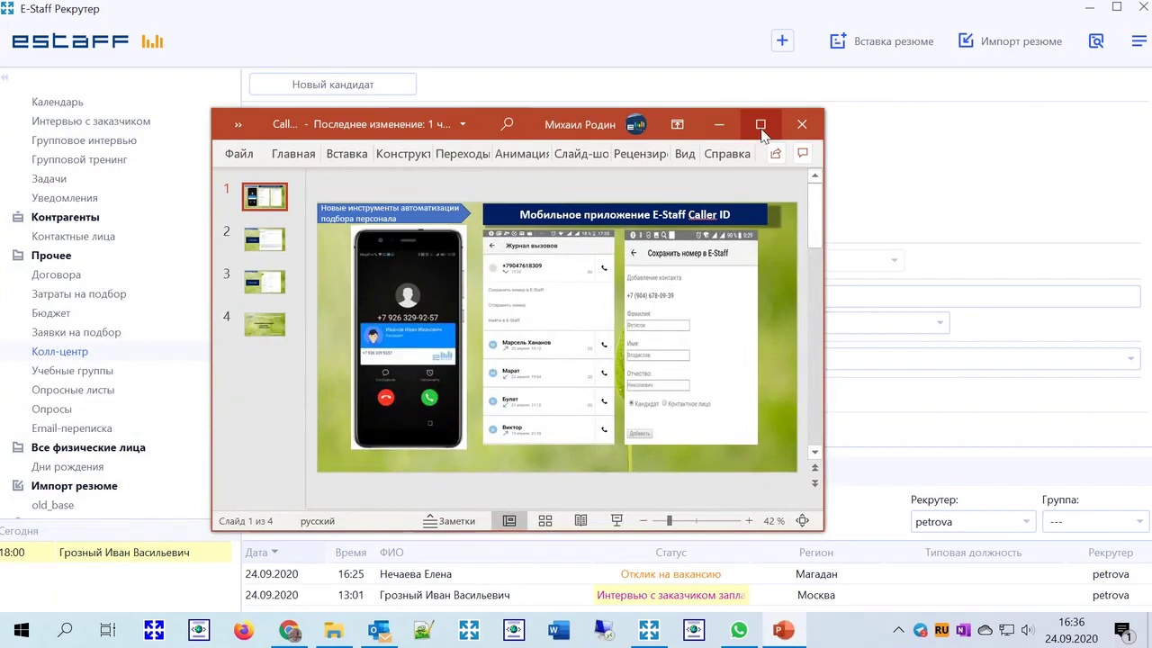
left_click(760, 126)
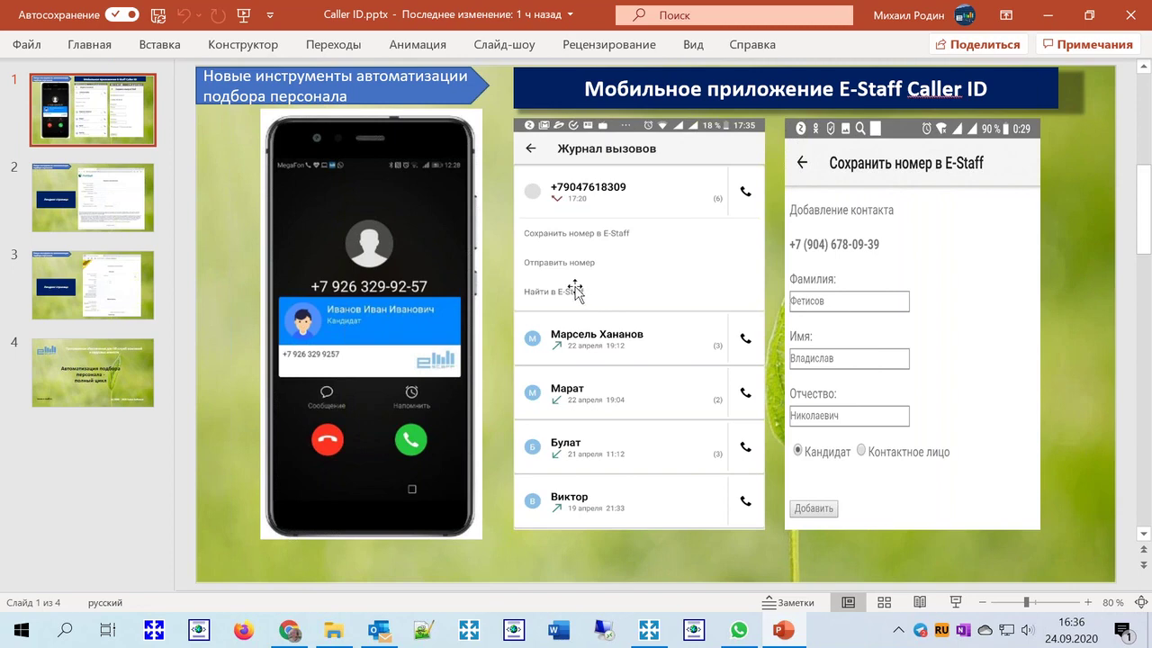
left_click(1132, 15)
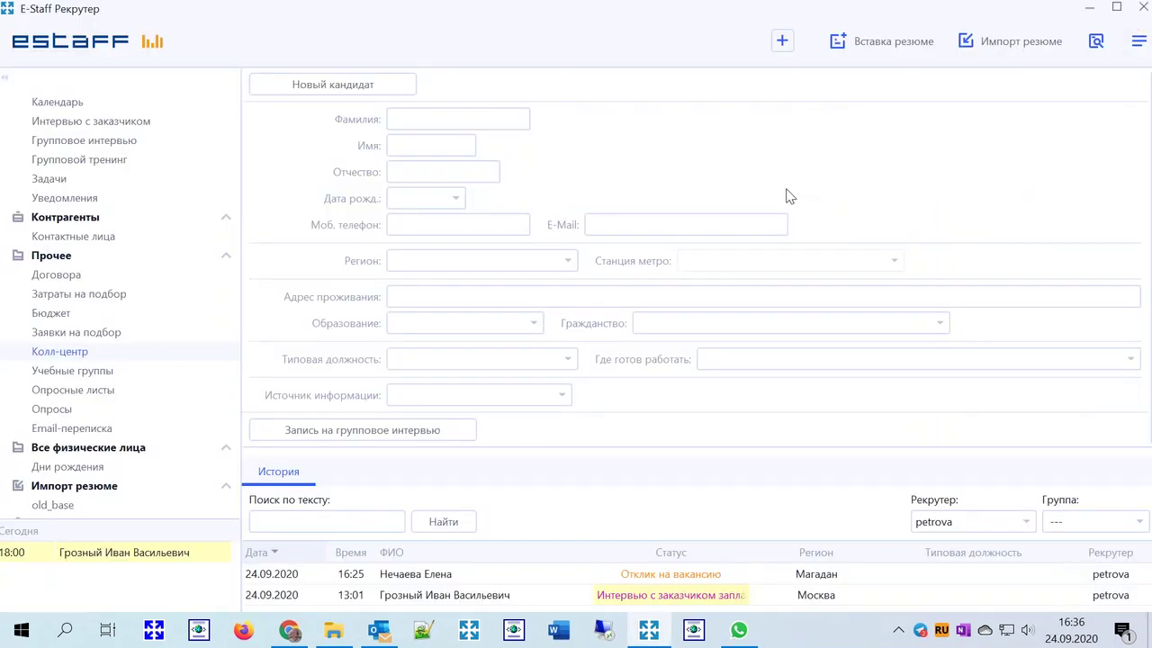
Go to the full Кандидаты list and open the full card of the Siblion candidate with the [Новый кандидат] status
scroll(126, 248, "up", 5)
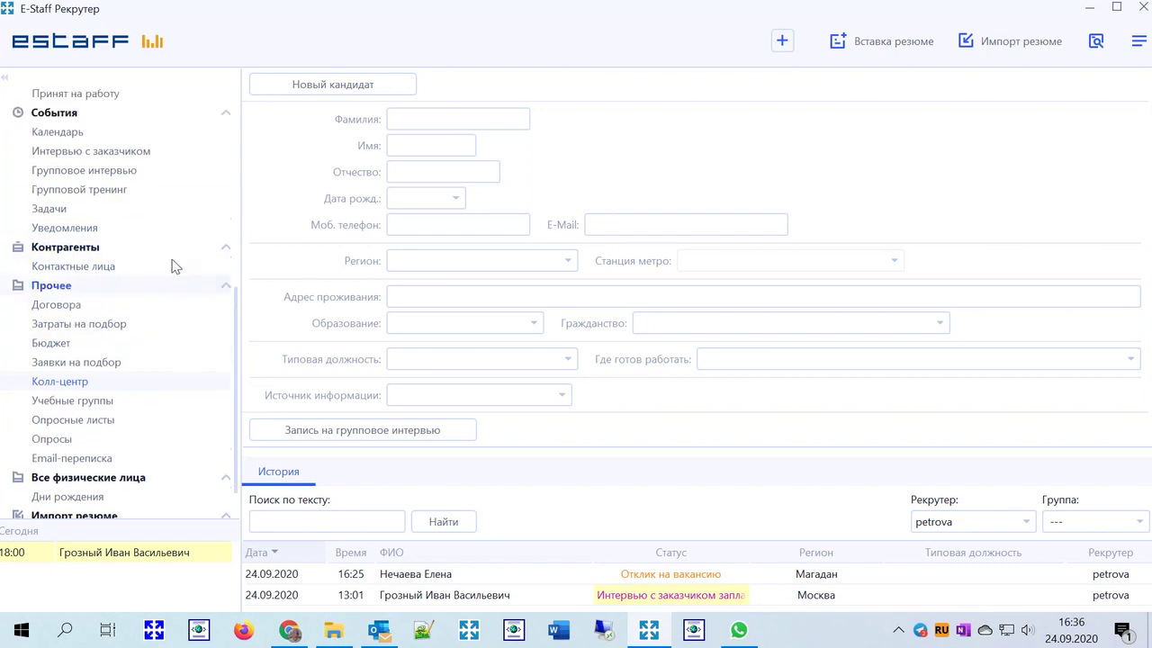
left_click(180, 192)
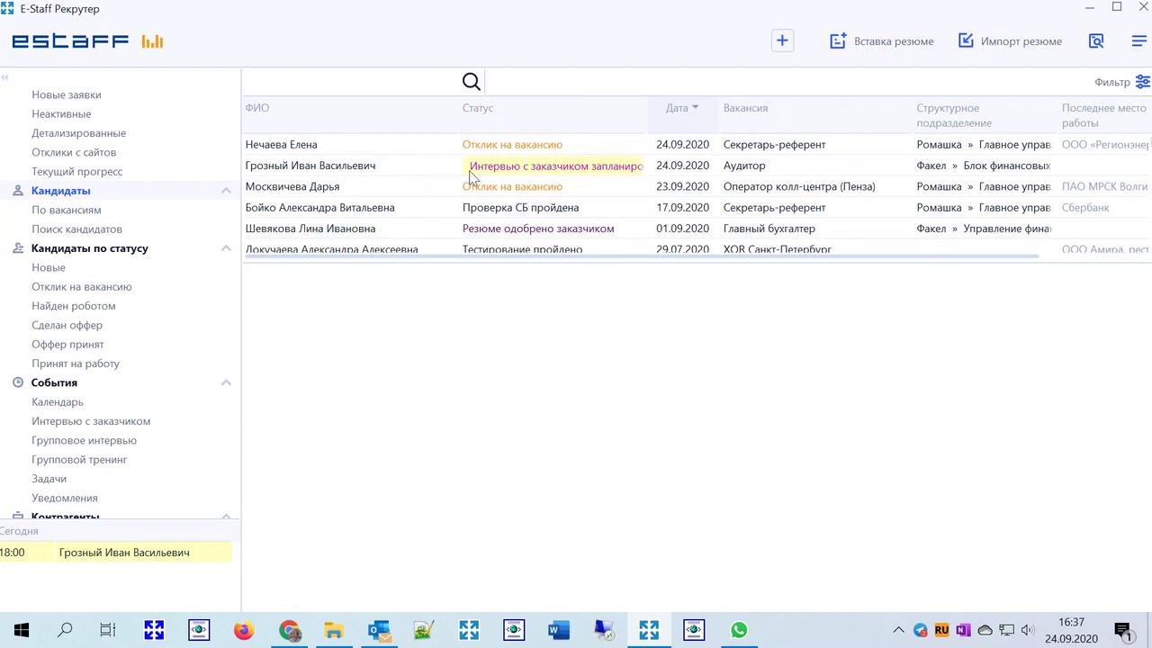
left_click(520, 208)
scroll(522, 209, "down", 1)
scroll(523, 210, "down", 2)
left_click(531, 212)
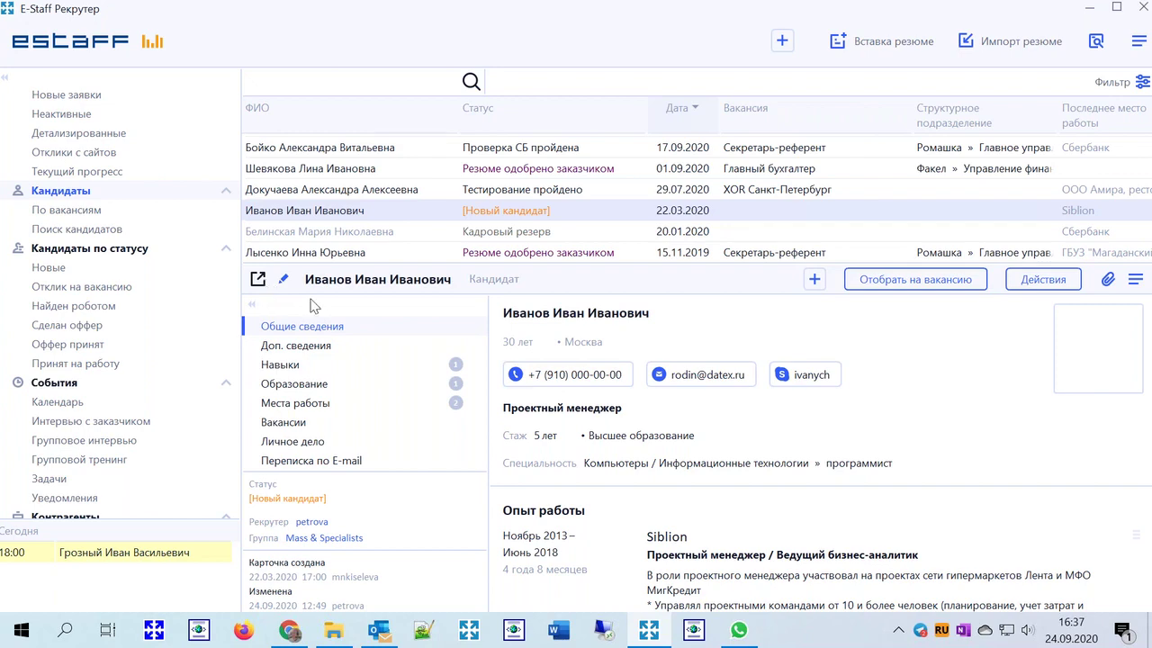
left_click(257, 280)
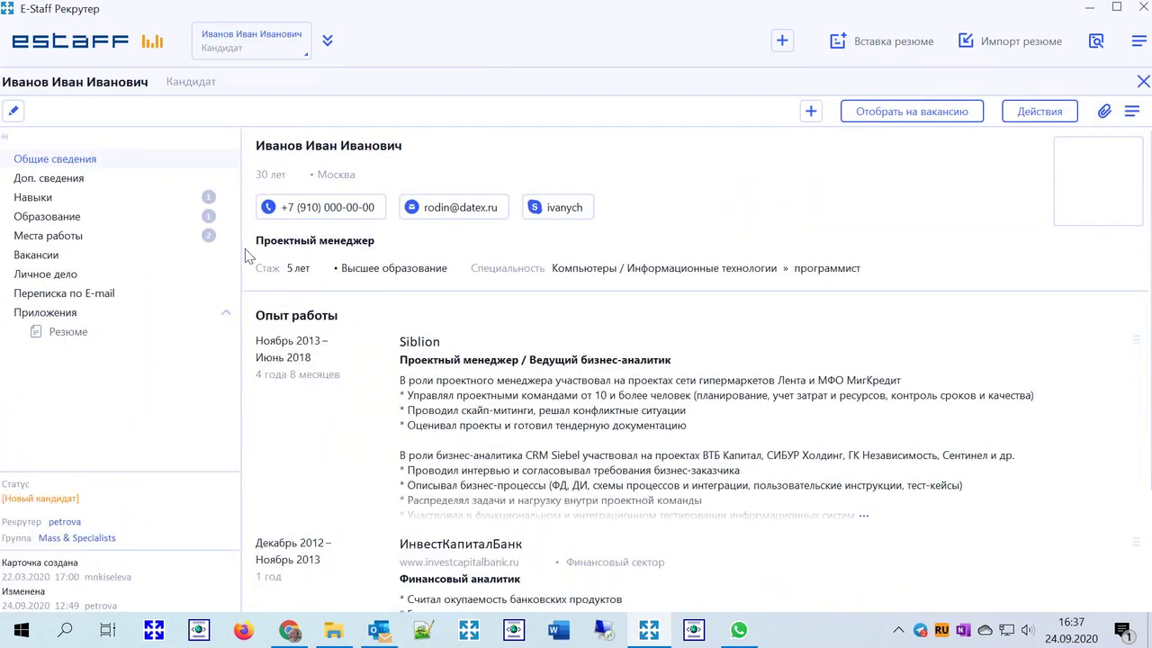
Request the candidate's consent to personal data processing from the Доп. сведения section and confirm the request
left_click(70, 181)
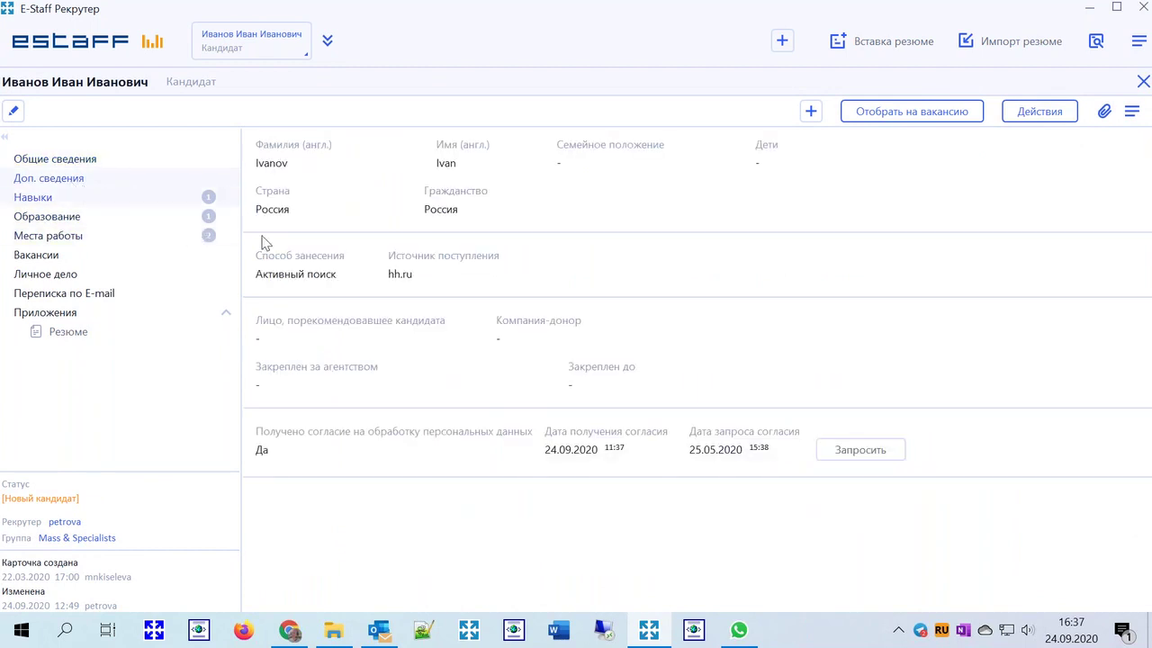
left_click(869, 452)
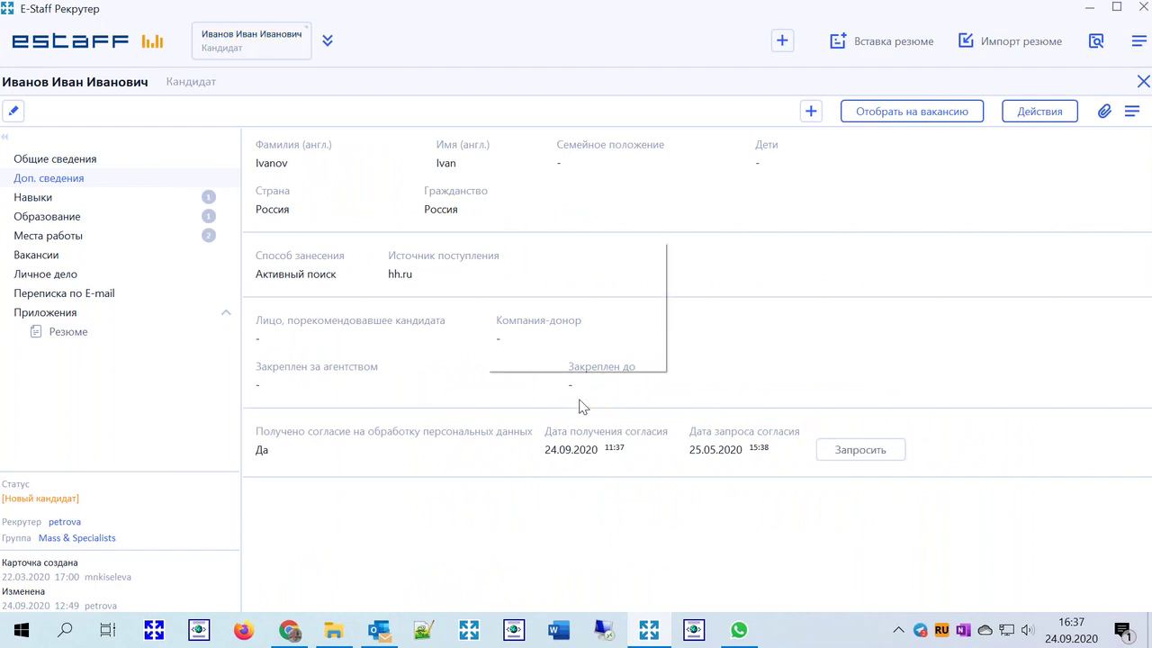
left_click(617, 347)
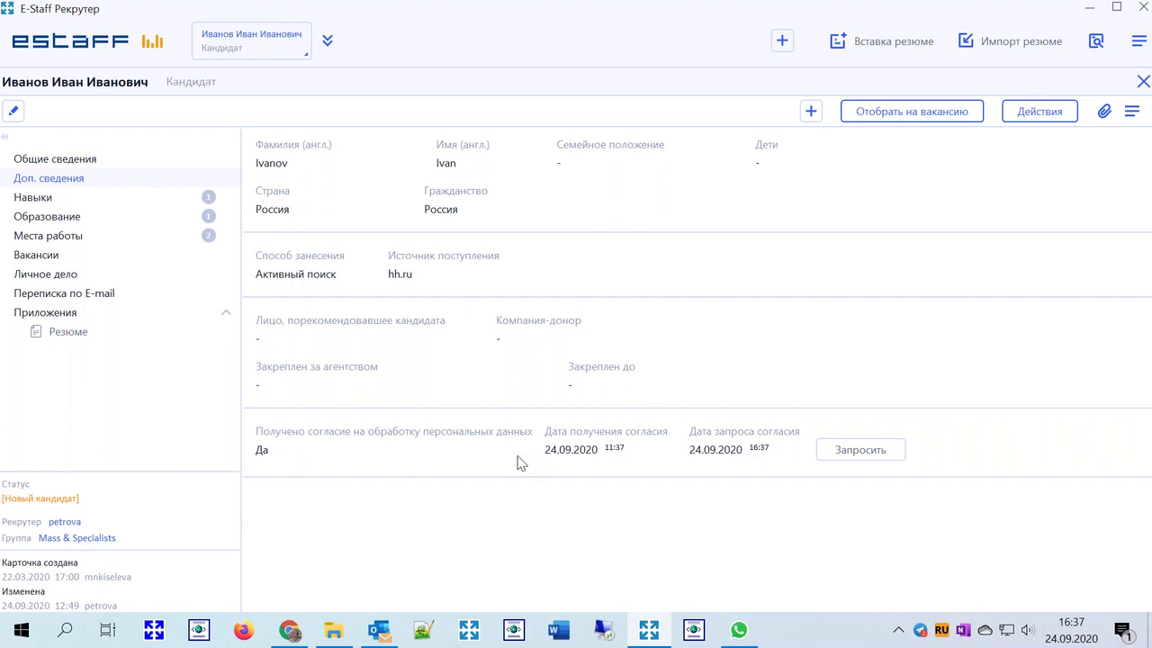
Switch to Outlook and open the inbox message Рассмотрение вашей кандидатуры на открытую вакансию
left_click(383, 630)
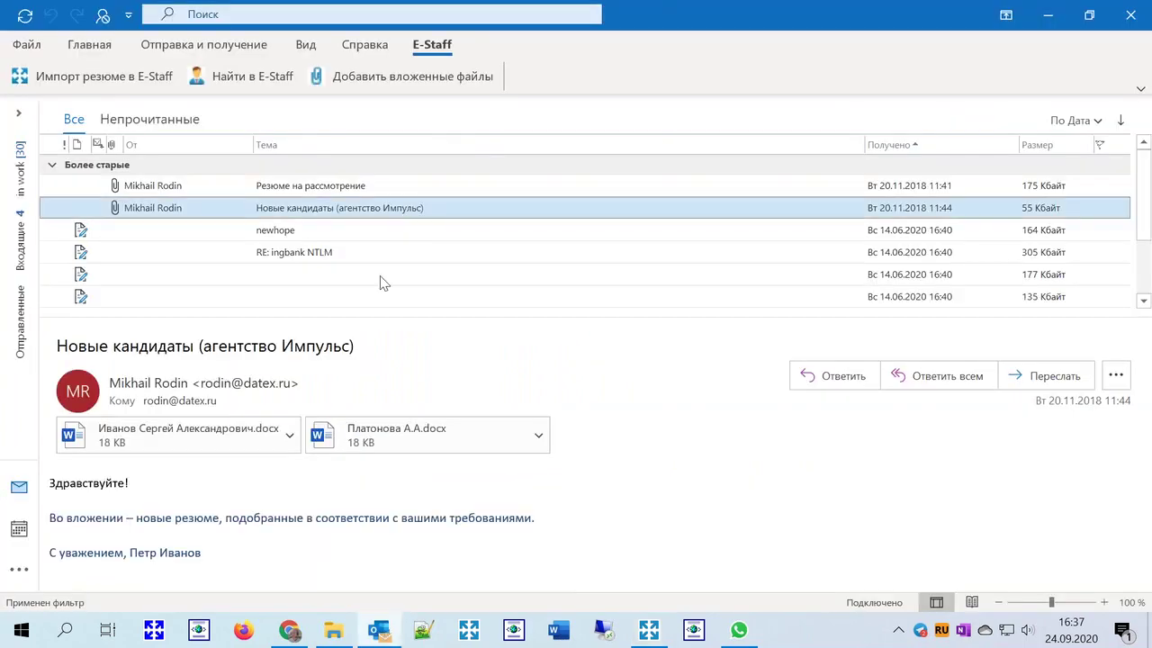
left_click(19, 241)
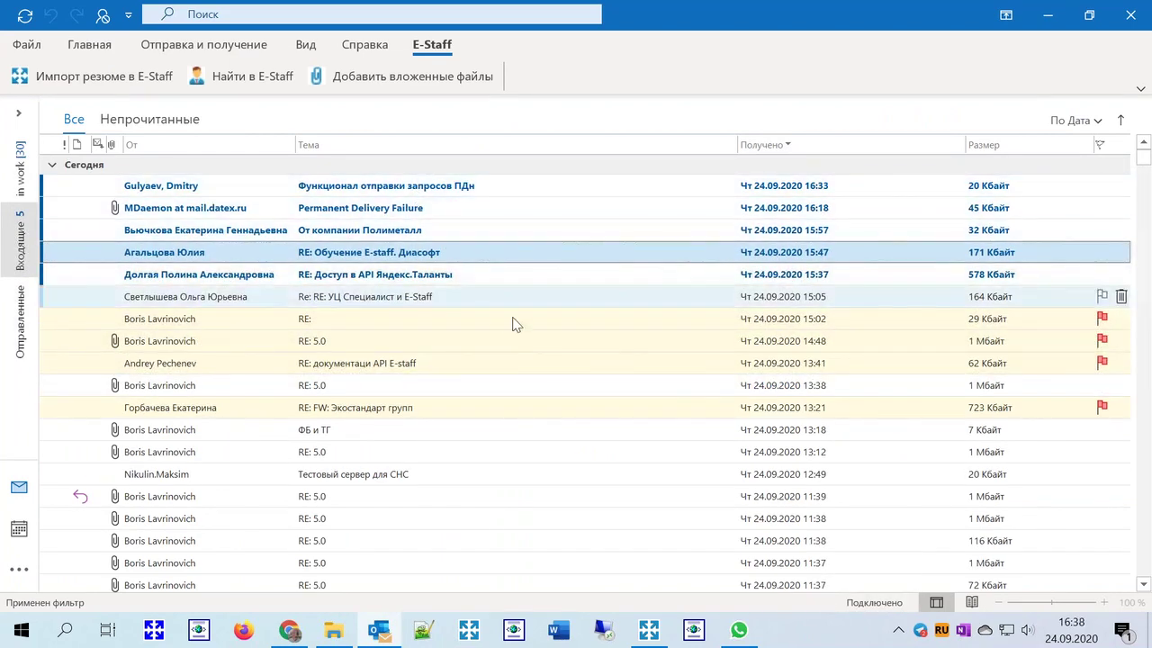
left_click(507, 189)
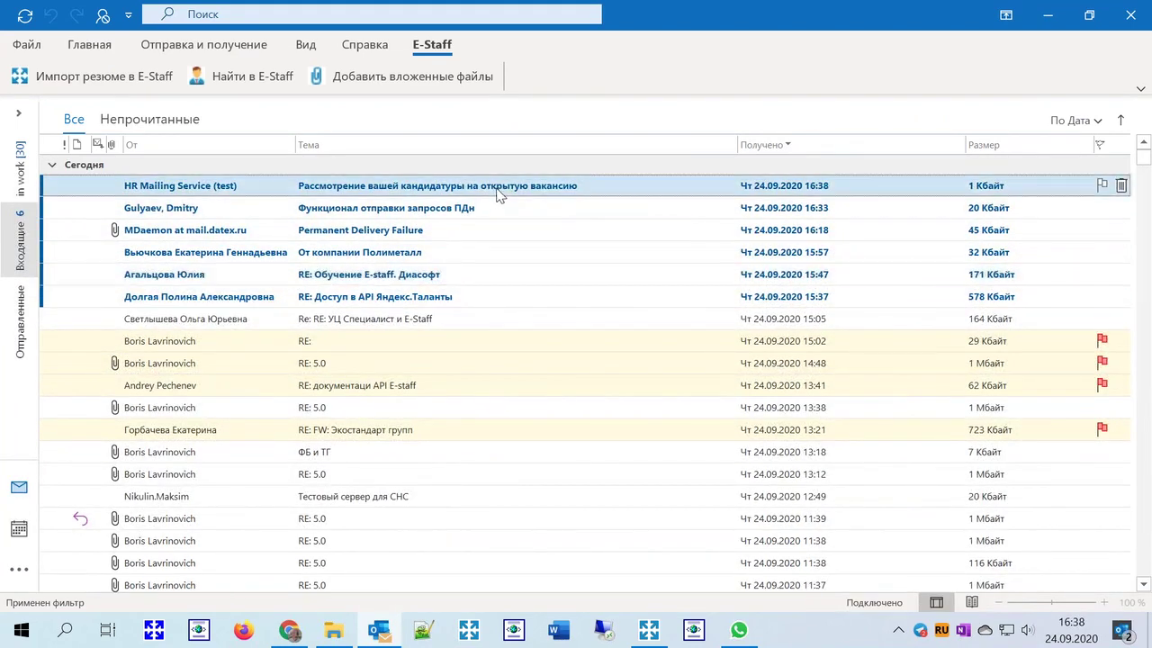
double_click(507, 188)
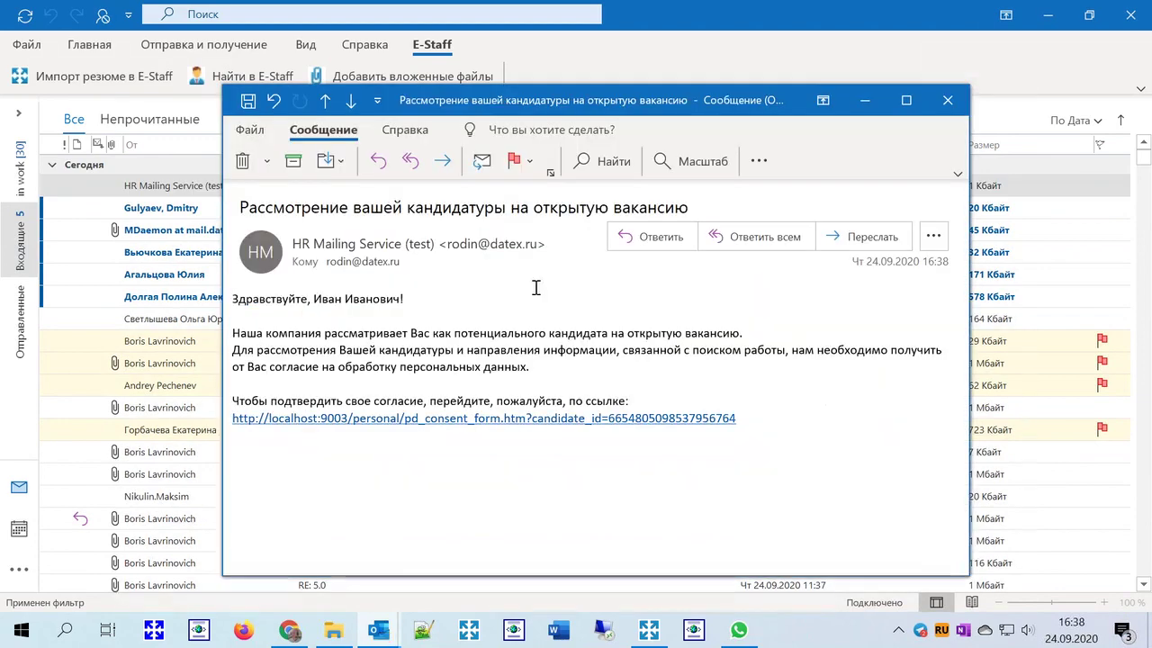
Follow the consent link in the message, submit the personal data consent form and minimize the browser
left_click(467, 420)
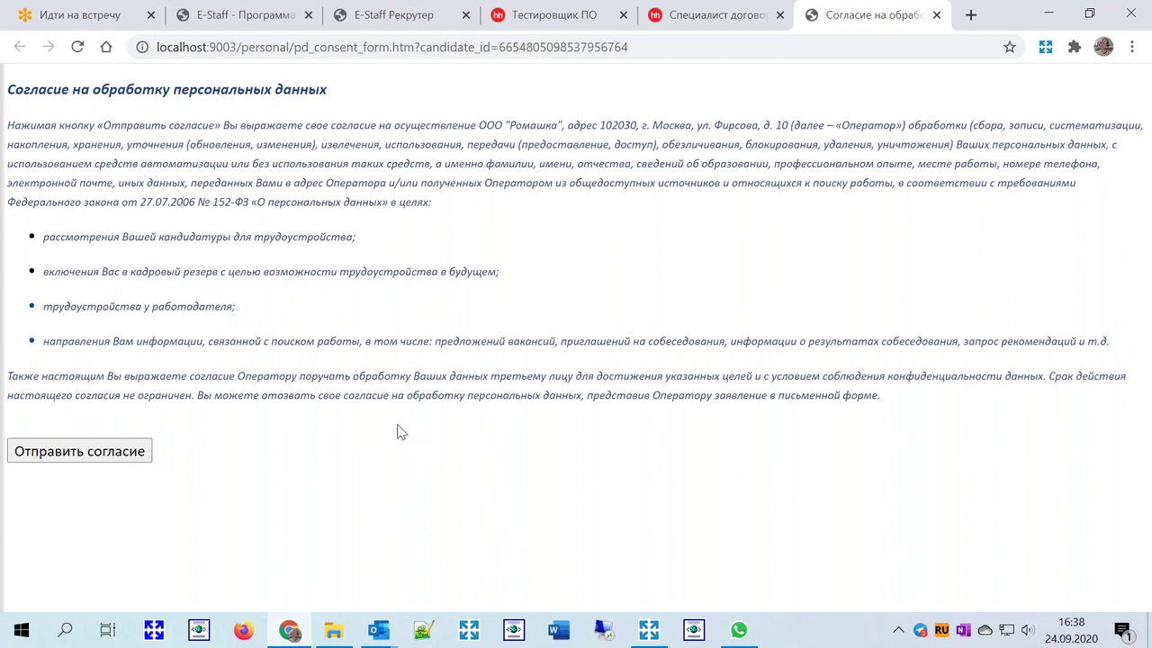
left_click(99, 454)
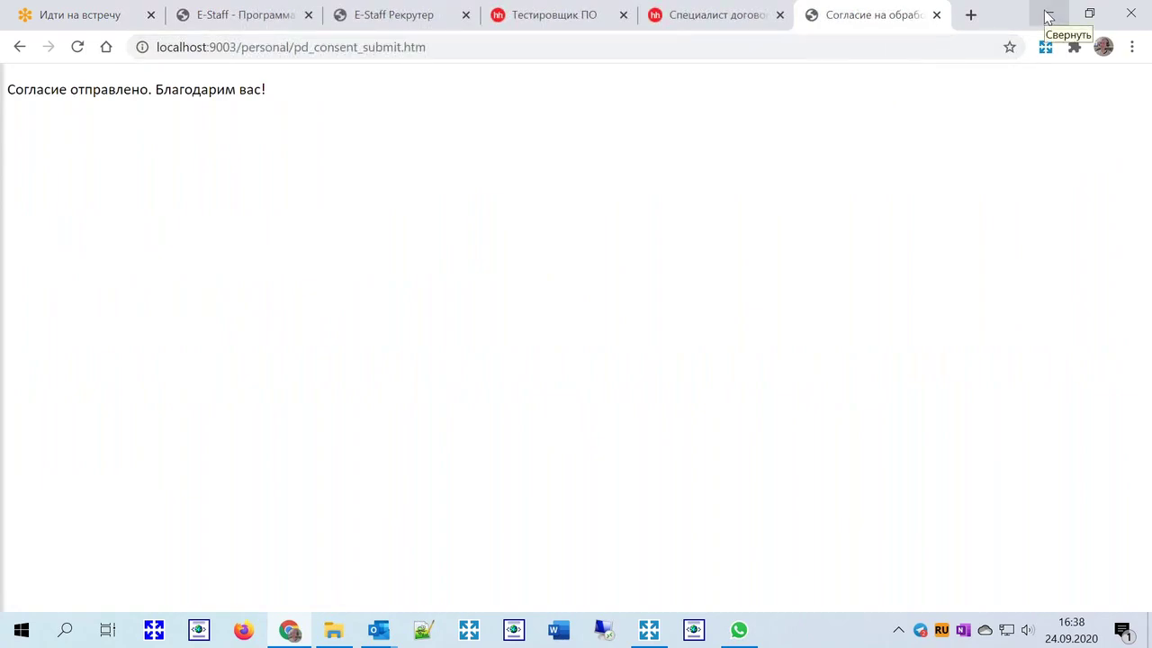
left_click(1048, 15)
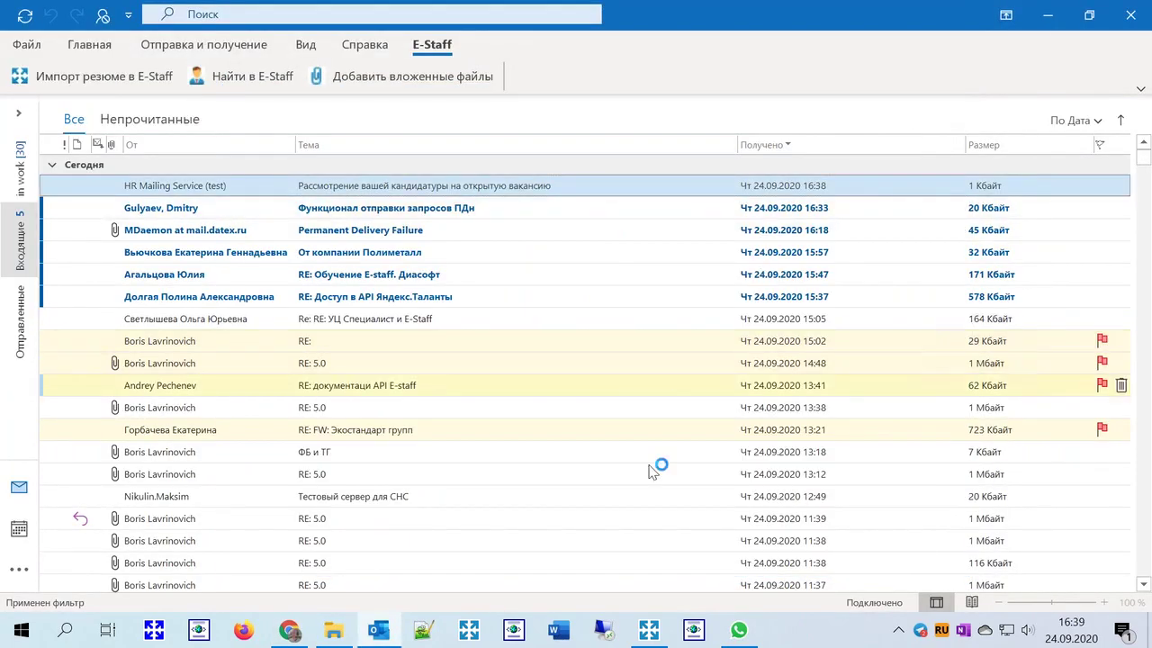
Switch back to E-Staff, check the candidate's consent request and receipt dates, and close the card
mouse_move(656, 635)
left_click(663, 576)
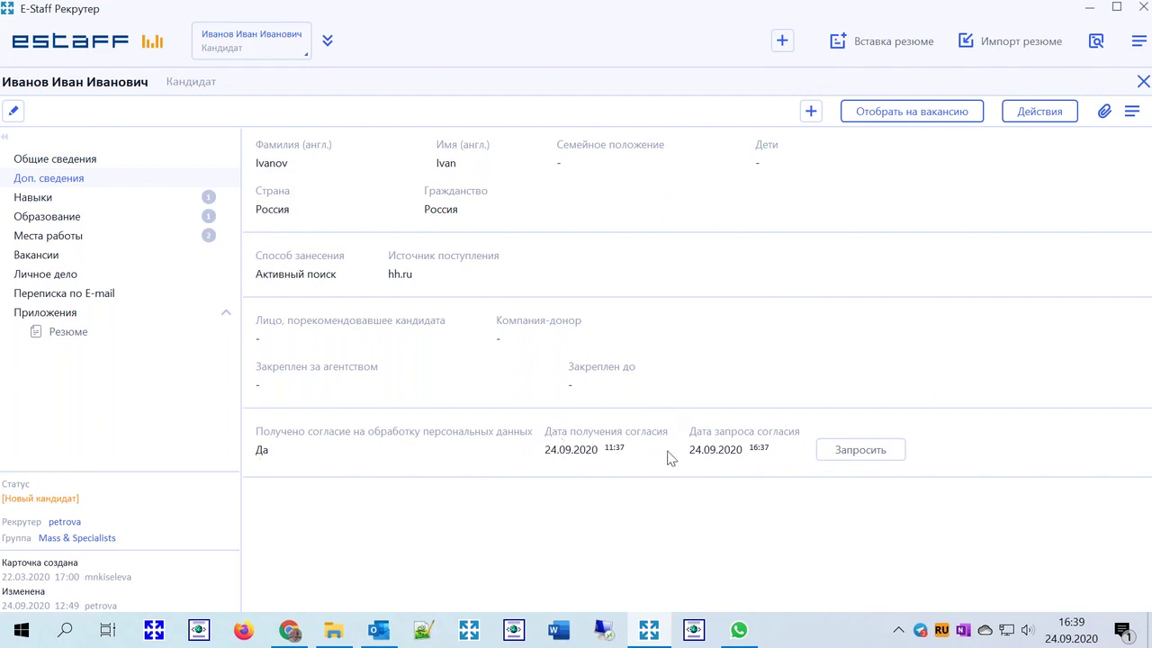
left_click(1142, 82)
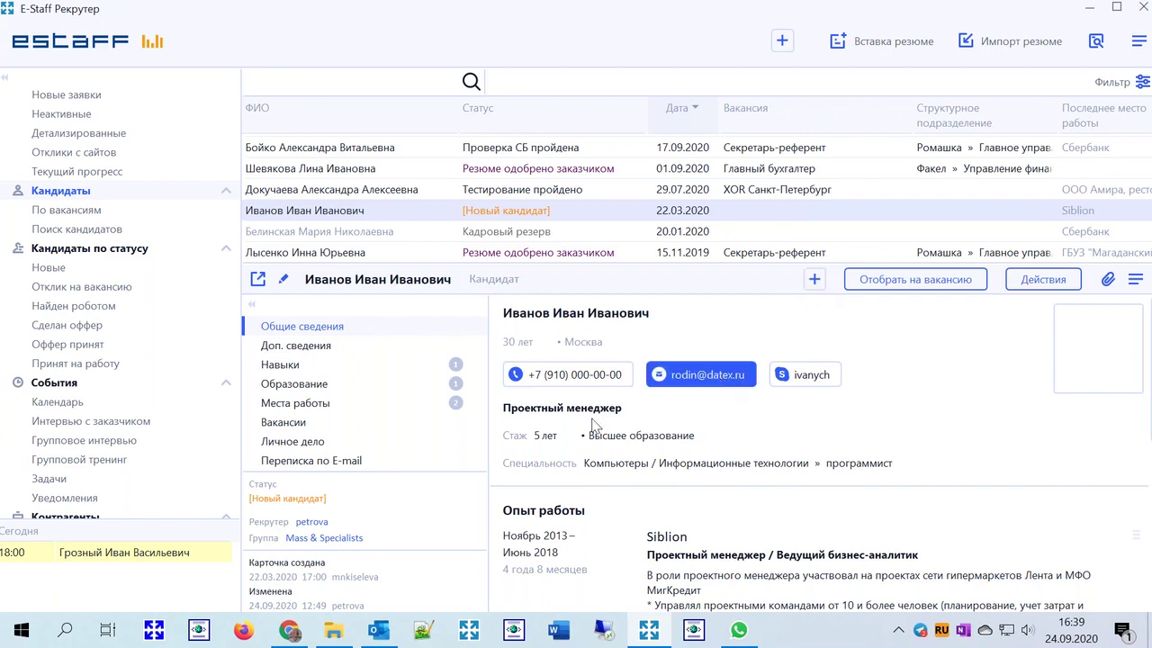
Switch to Chrome, open the bookmarked Facebook profile in a new tab and copy its page address
mouse_move(290, 633)
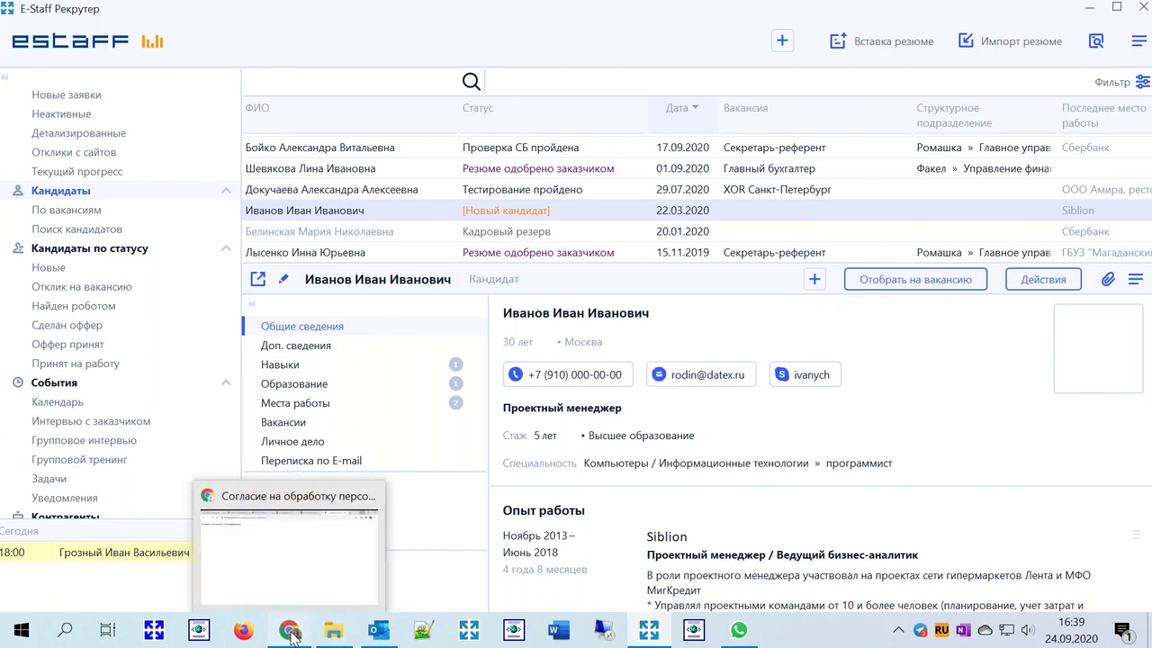
left_click(288, 548)
left_click(970, 15)
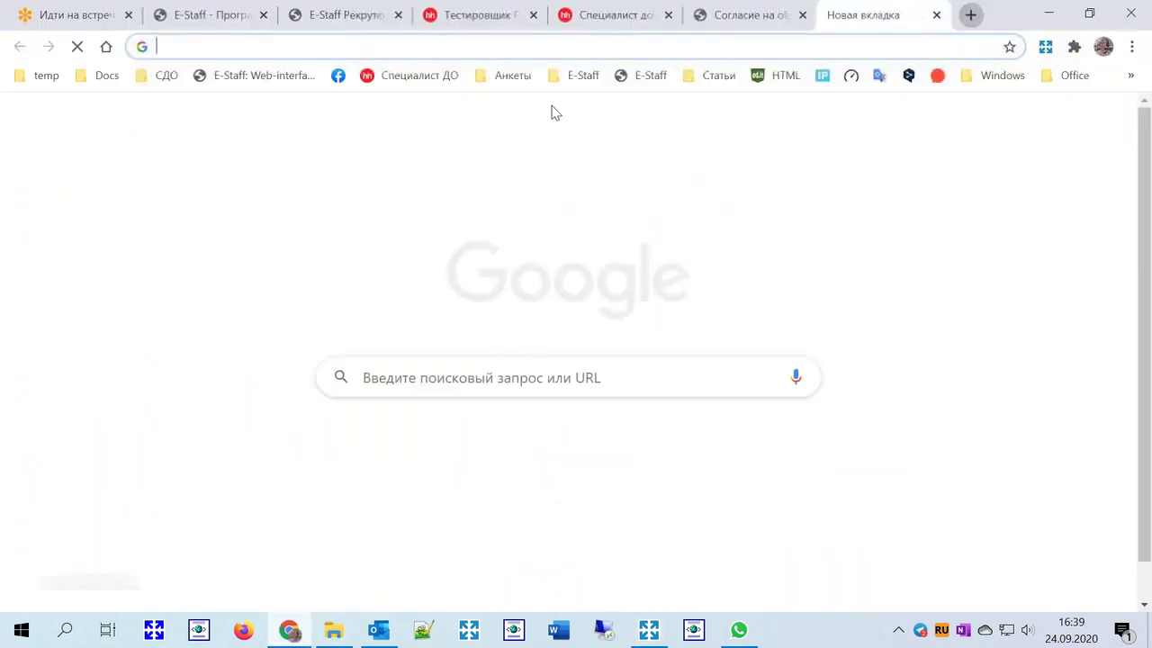
left_click(338, 76)
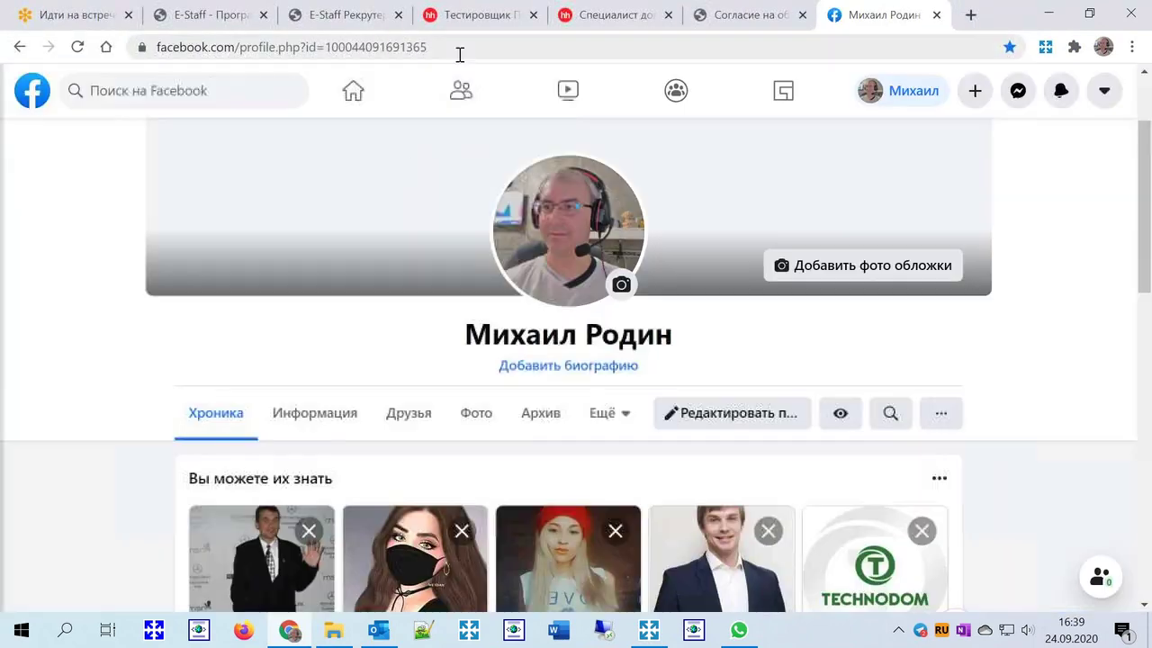
left_click(465, 48)
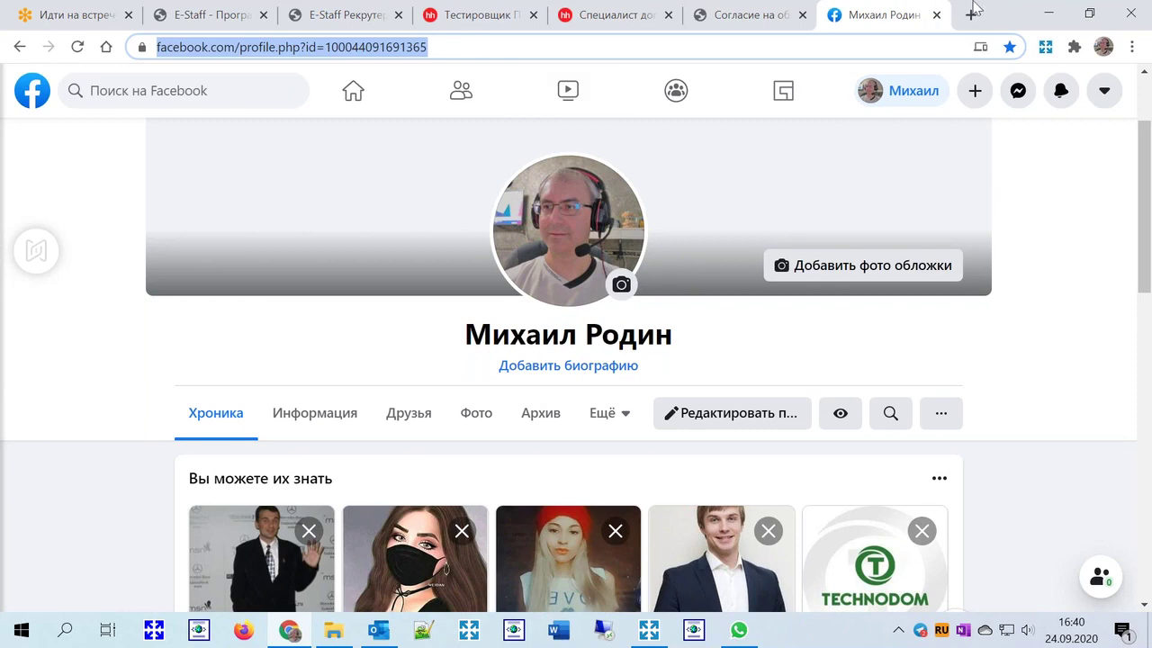
Back in E-Staff, add the copied Facebook address as the candidate's personal page and open that page from the card
left_click(1048, 14)
left_click(815, 280)
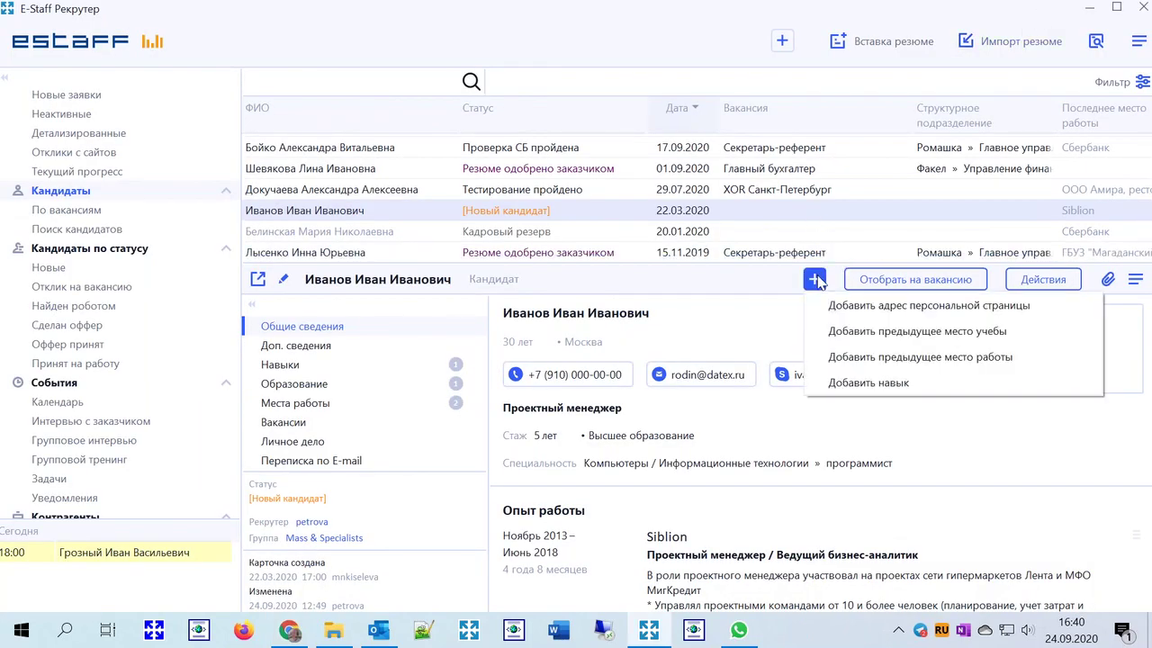
left_click(933, 312)
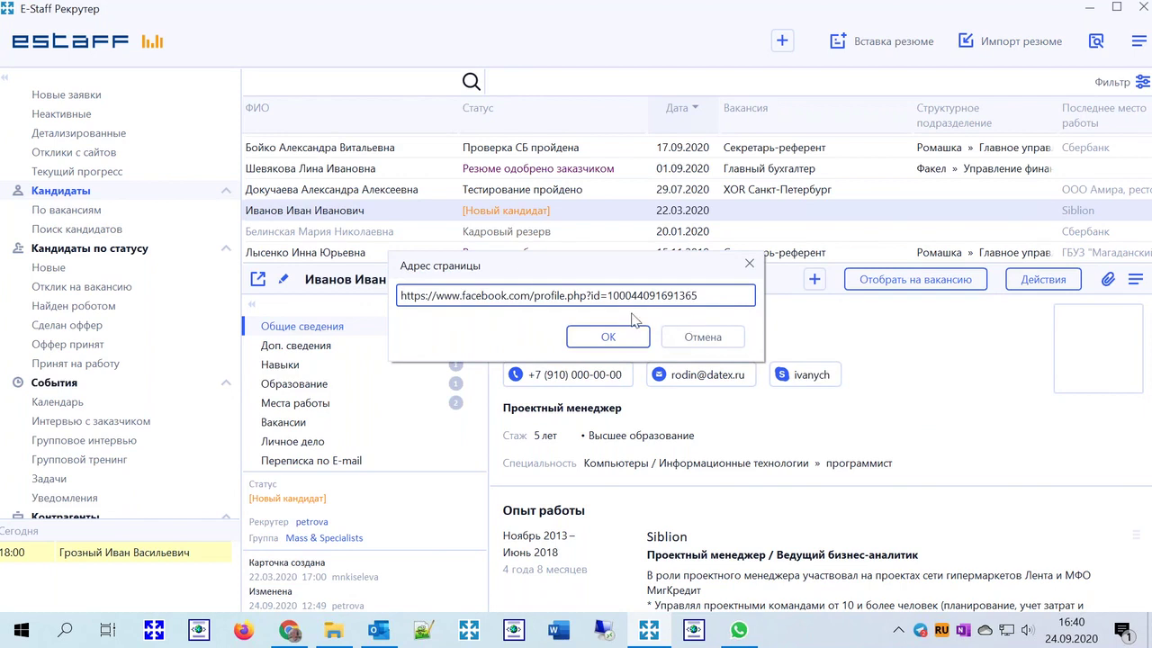
left_click(607, 337)
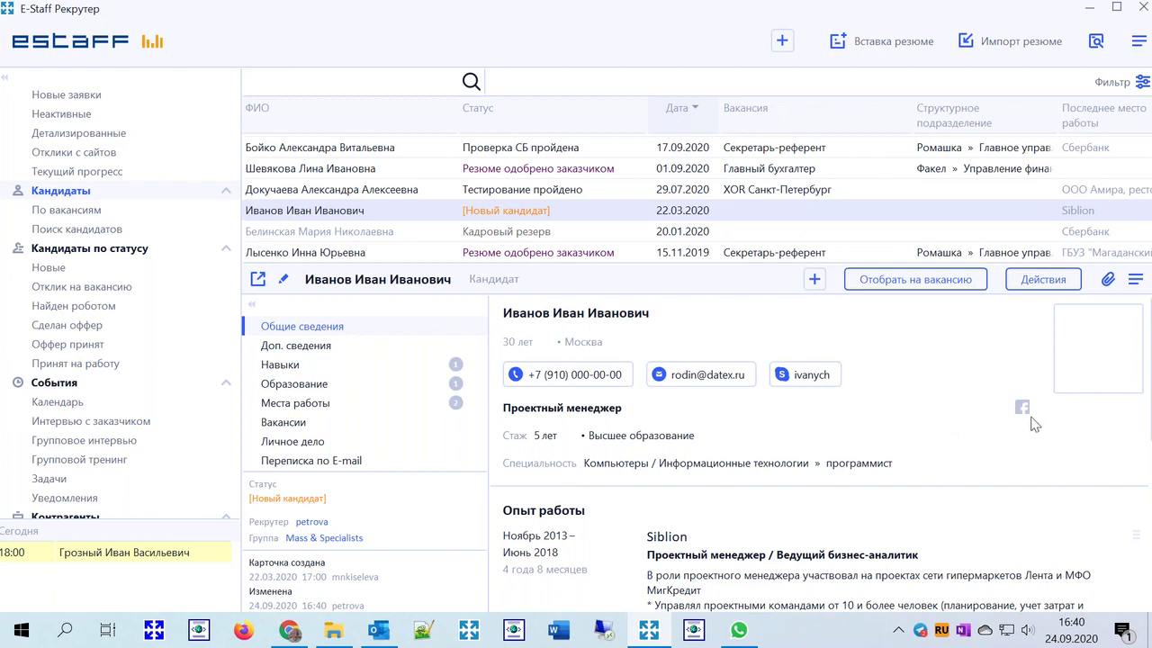
left_click(1023, 409)
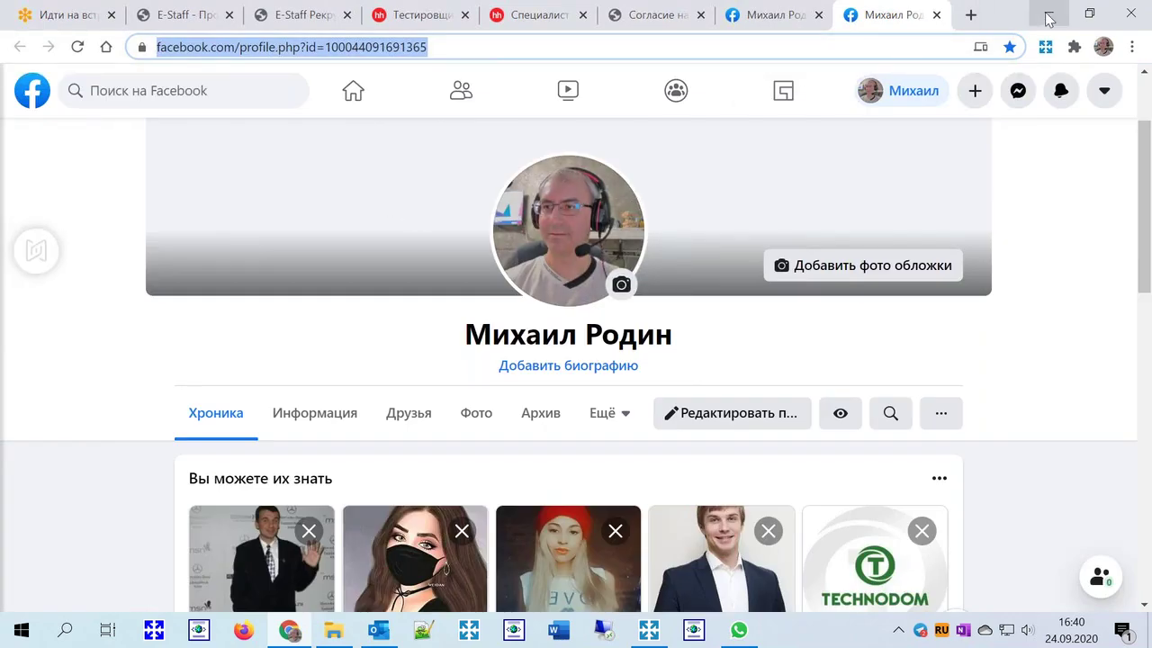
Minimize the browser to return to E-Staff and open the selected project manager candidate's card in full view
left_click(1049, 15)
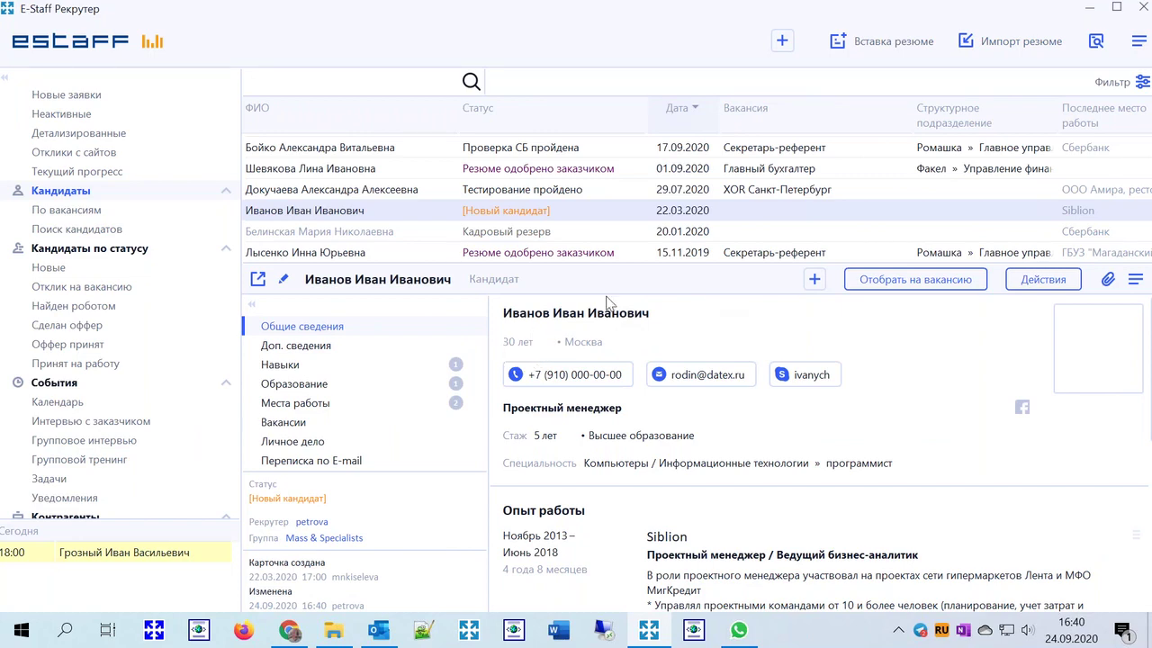
left_click(257, 281)
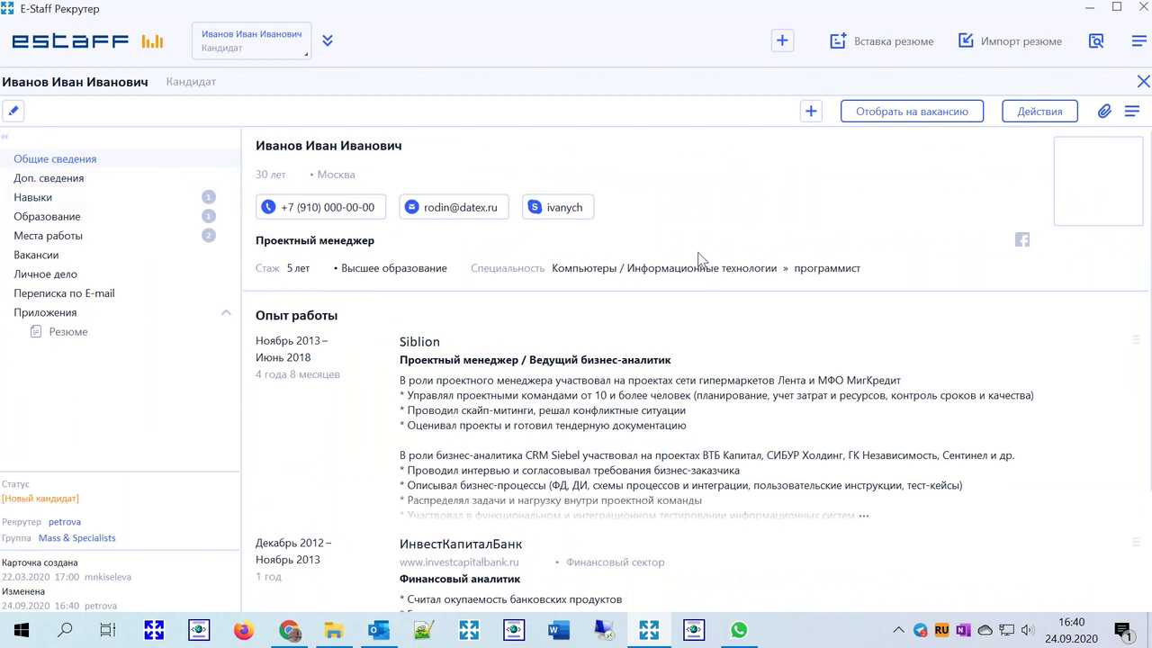
scroll(699, 259, "down", 1)
scroll(699, 259, "up", 1)
Record a "Первый звонок" action for the candidate with the result "Запланировать интервью"
left_click(1039, 114)
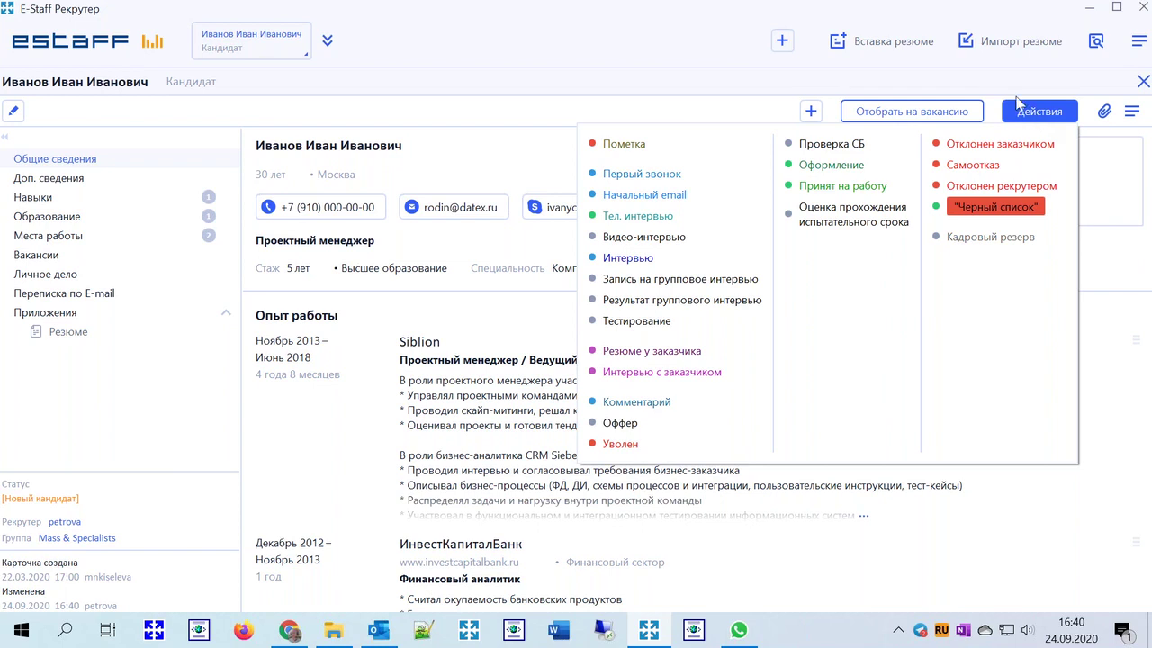
left_click(666, 180)
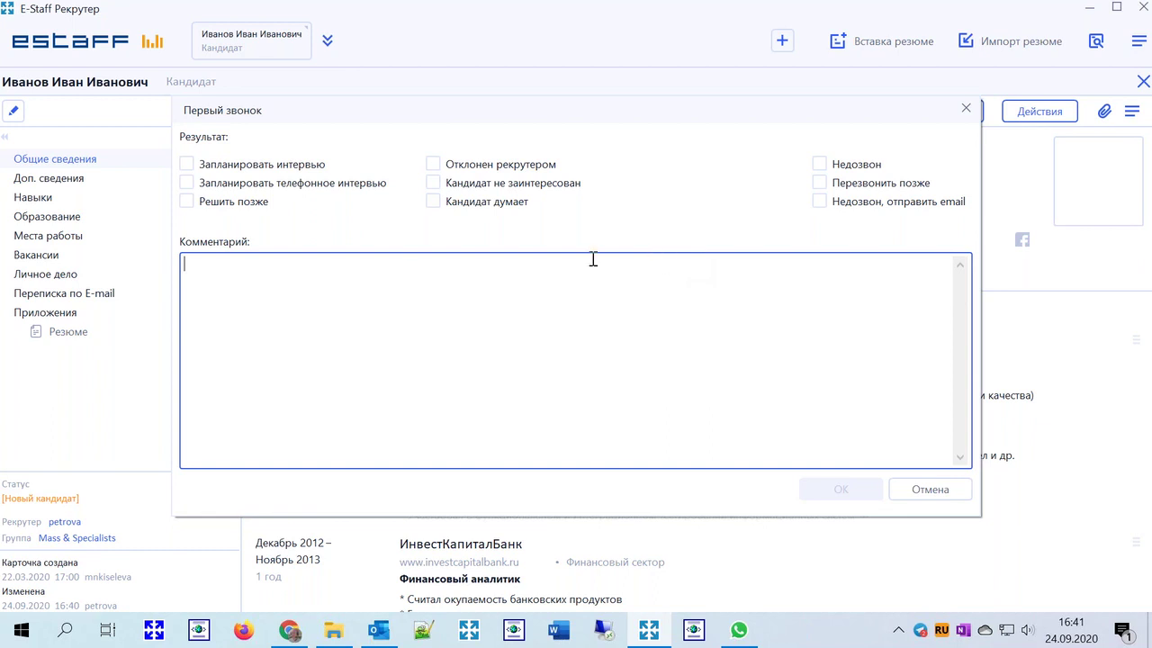
left_click(186, 163)
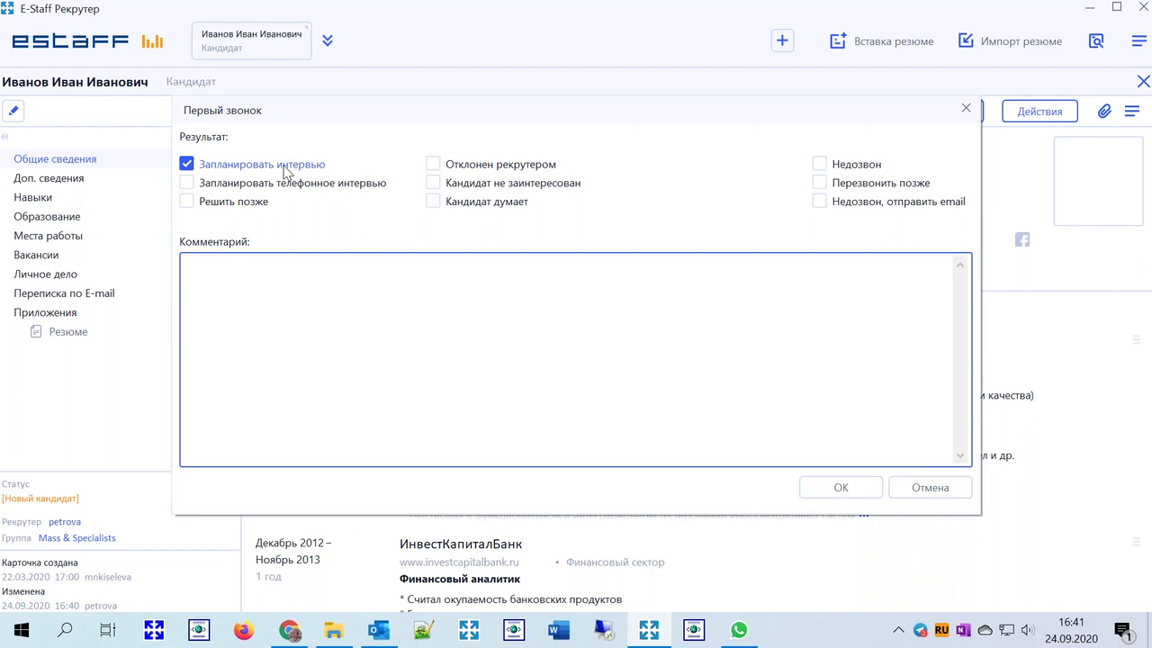
left_click(838, 490)
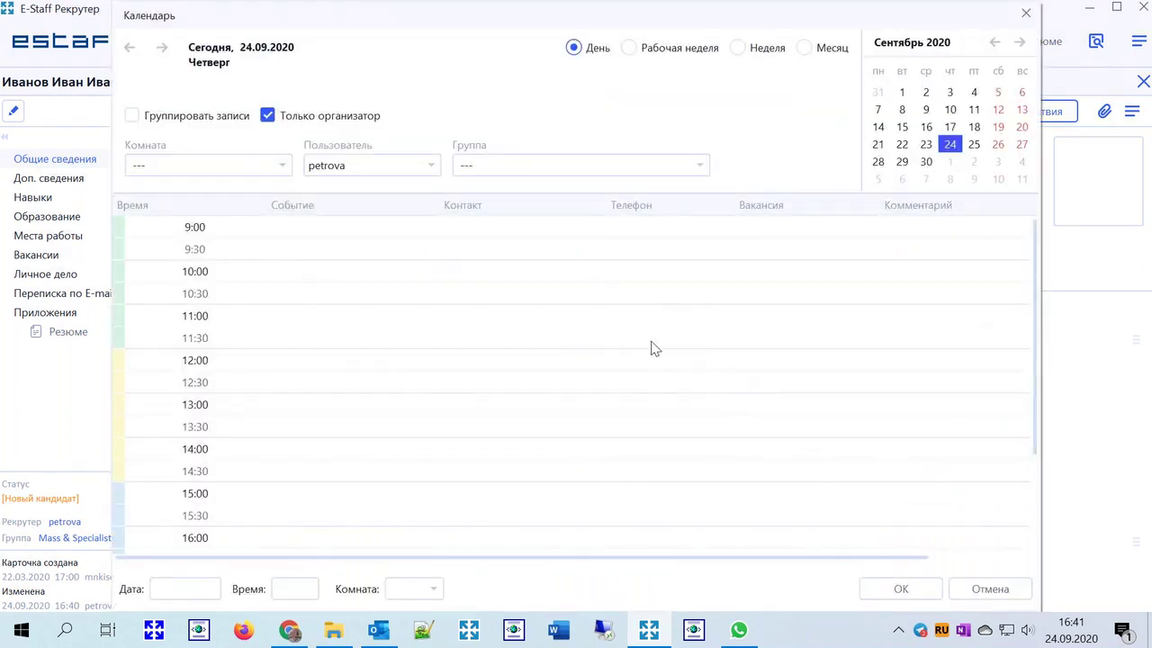
Schedule the candidate's interview in the calendar for 24.09.2020 at 18:30
scroll(401, 403, "down", 4)
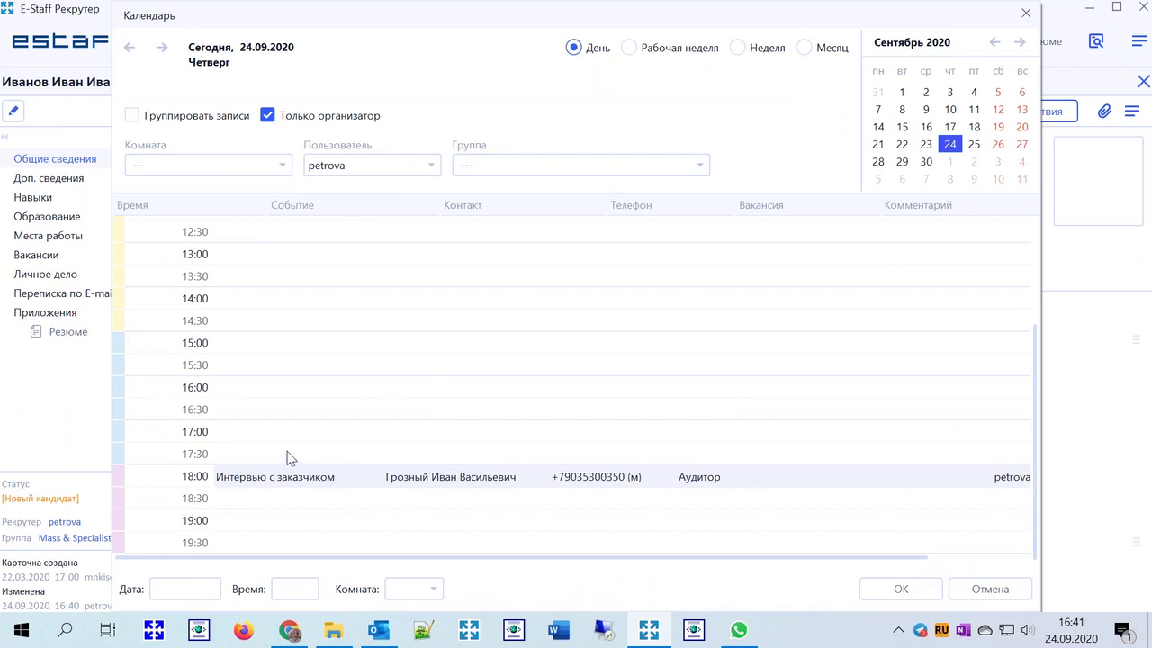
left_click(281, 501)
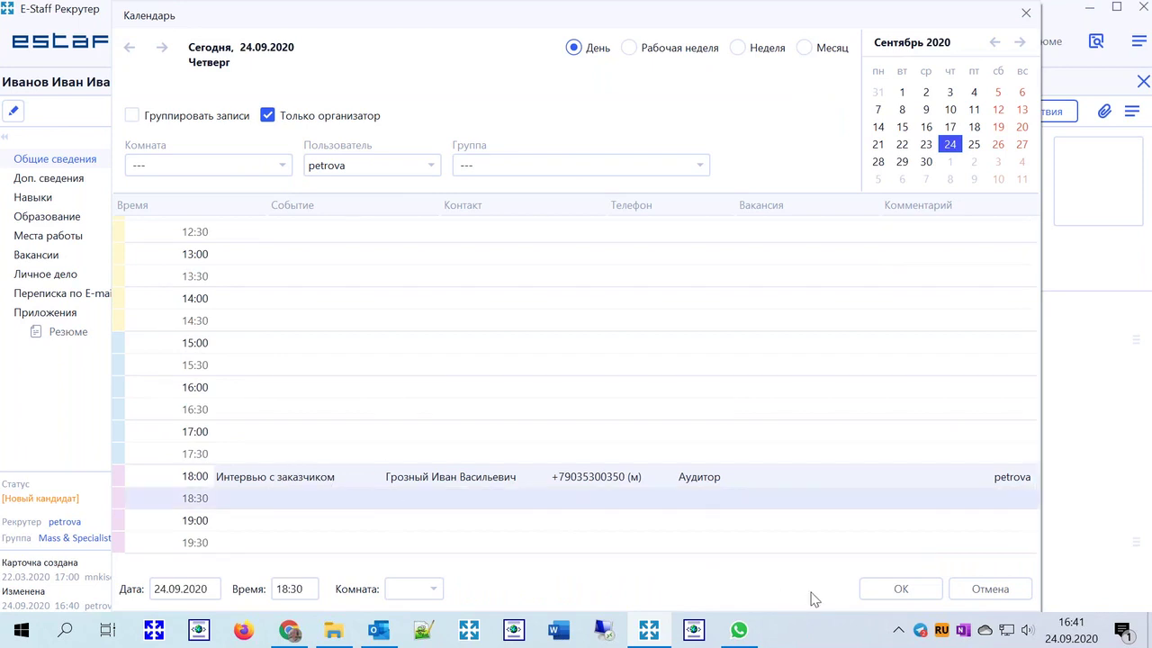
left_click(900, 588)
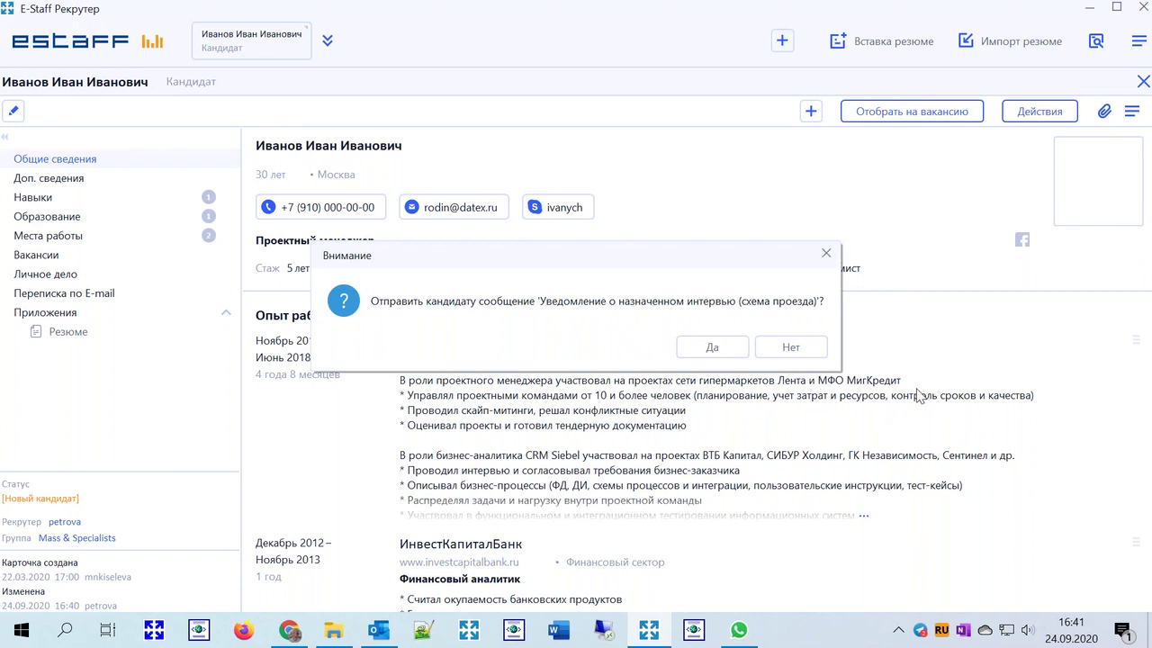
Generate the interview notification email with directions, review its text in Outlook and discard it
left_click(713, 347)
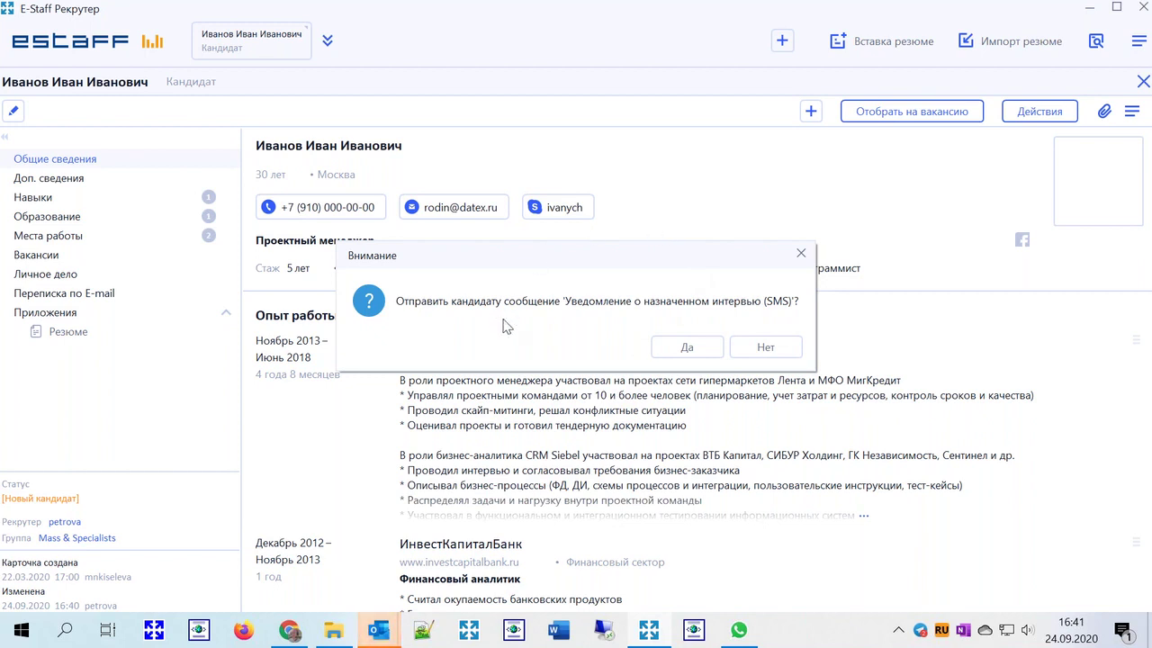
mouse_move(378, 630)
left_click(484, 572)
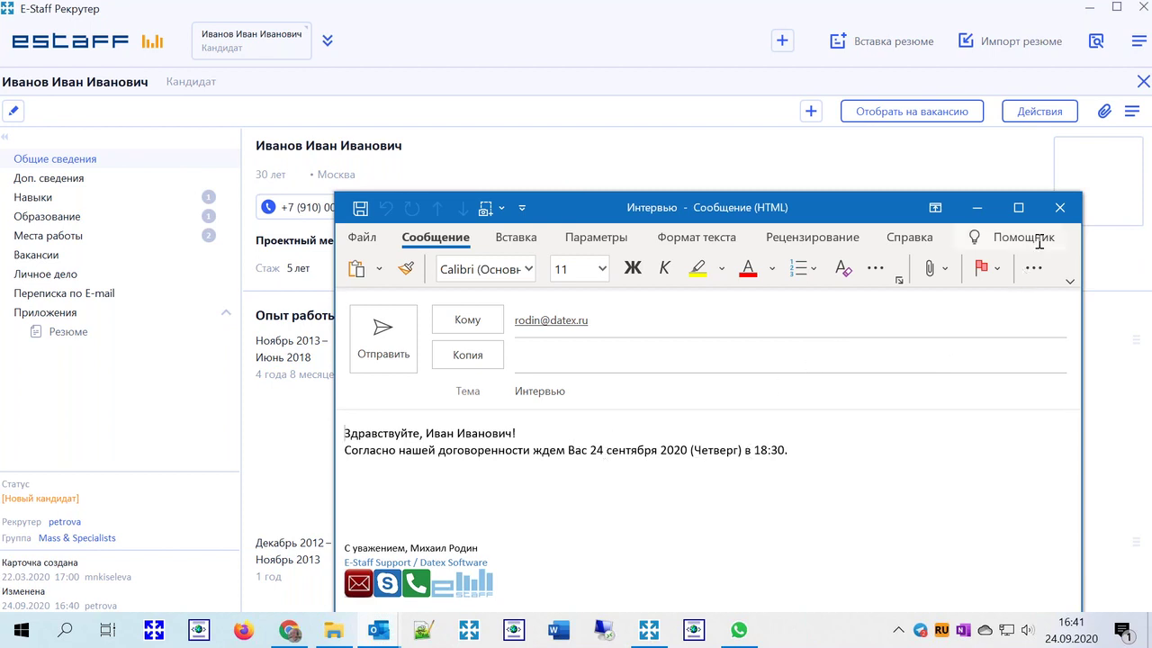
left_click(1060, 208)
left_click(581, 365)
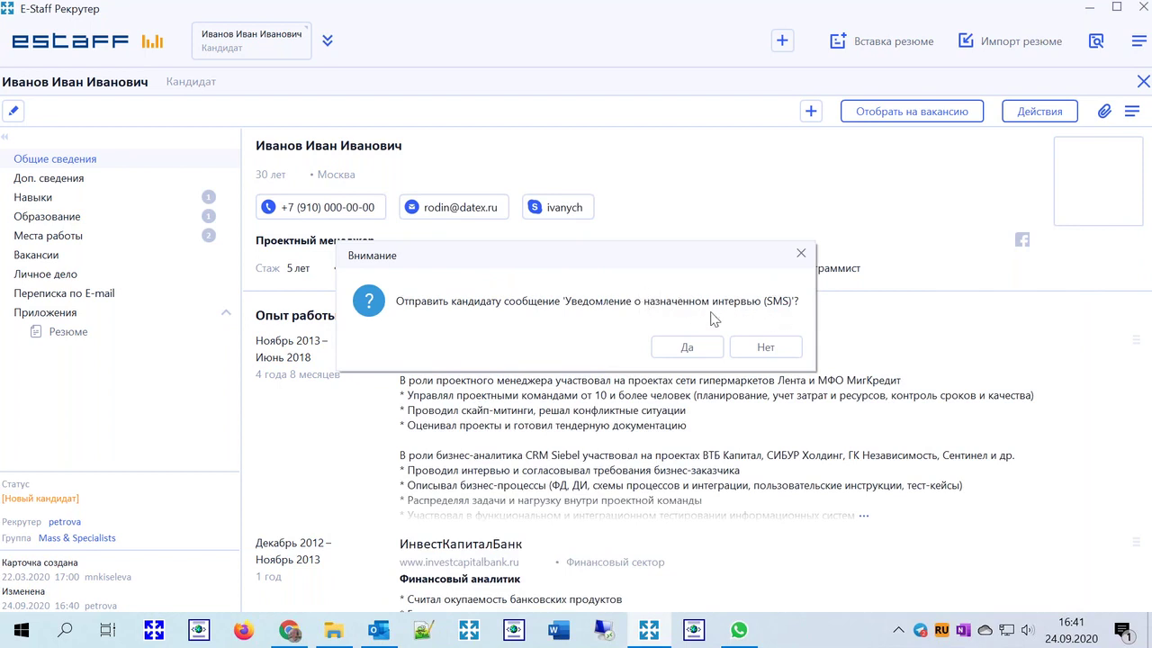
Skip the SMS notification, transfer the interview notification text to WhatsApp and minimize the WhatsApp window
left_click(766, 347)
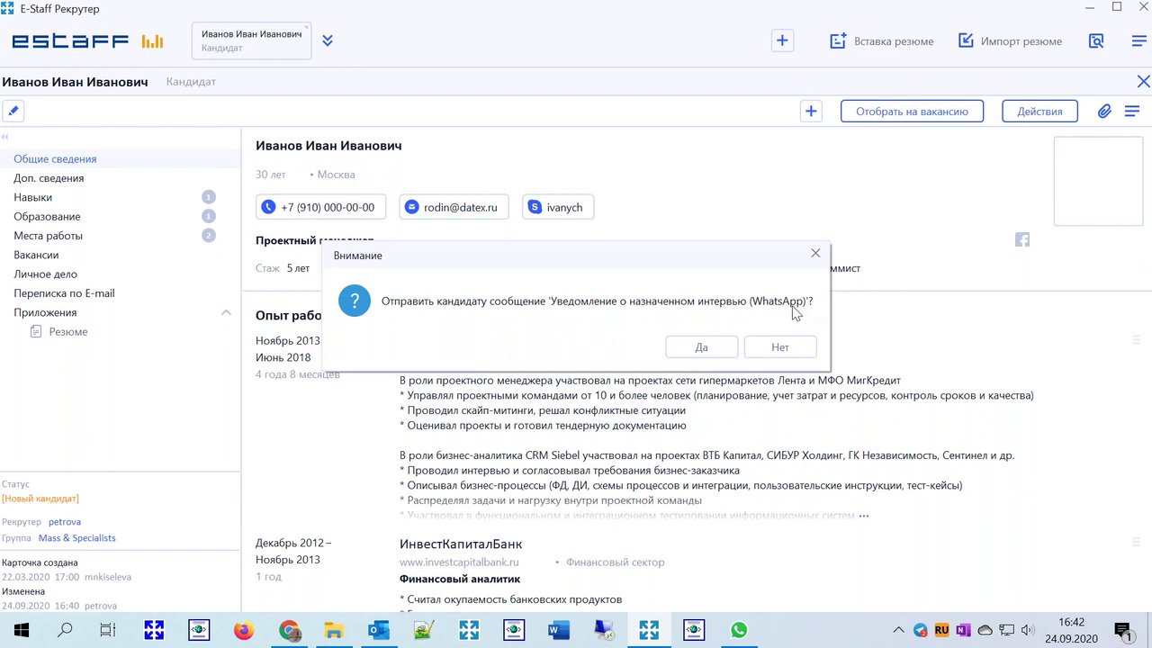
left_click(688, 351)
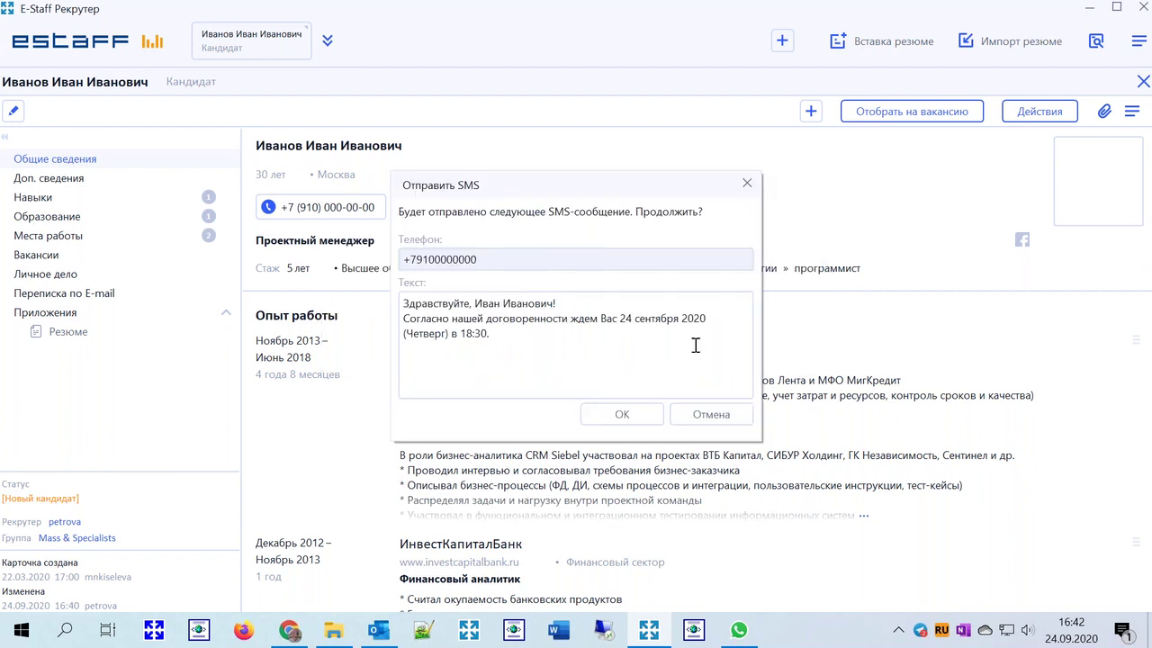
left_click(524, 334)
left_click(493, 331)
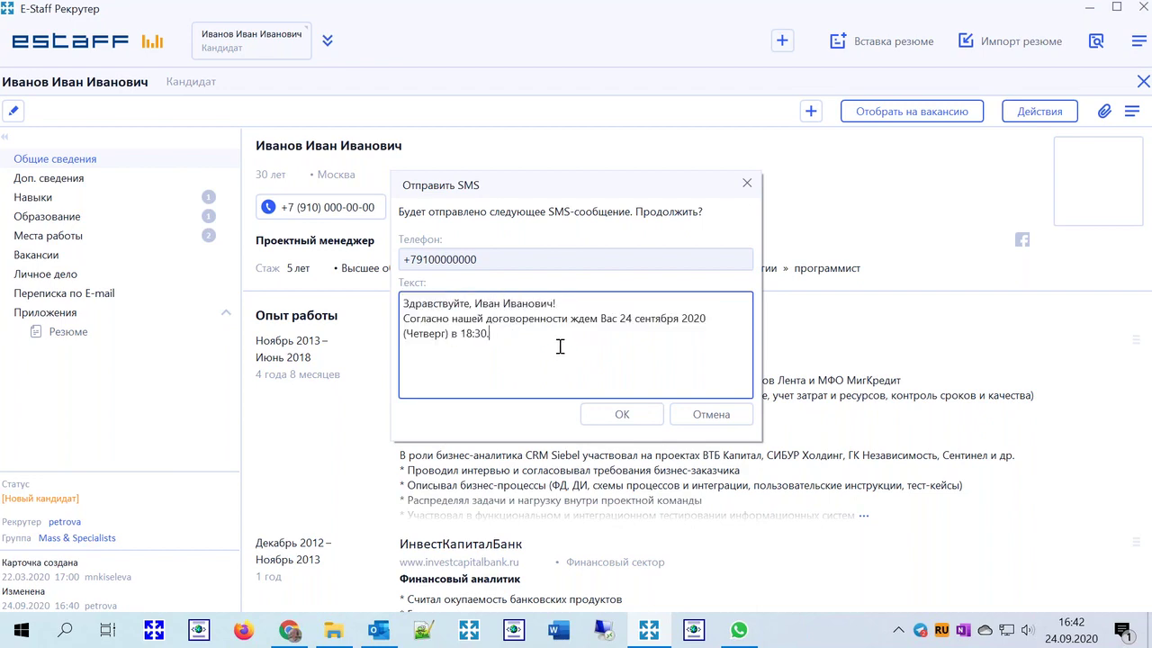
left_click(620, 415)
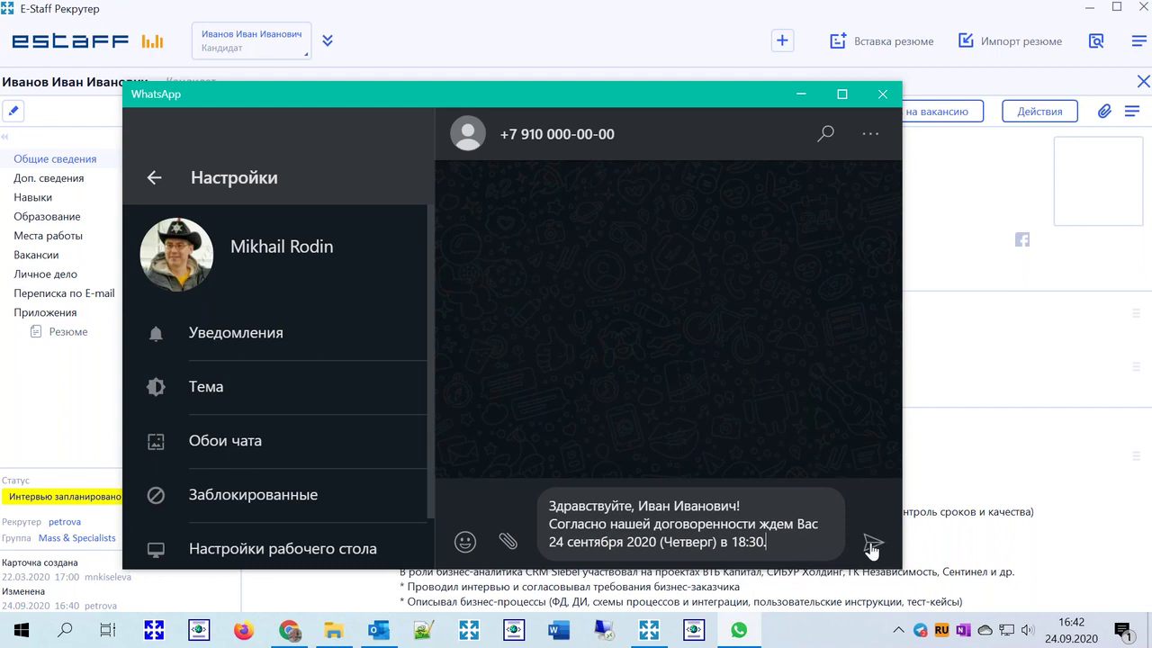
left_click(800, 94)
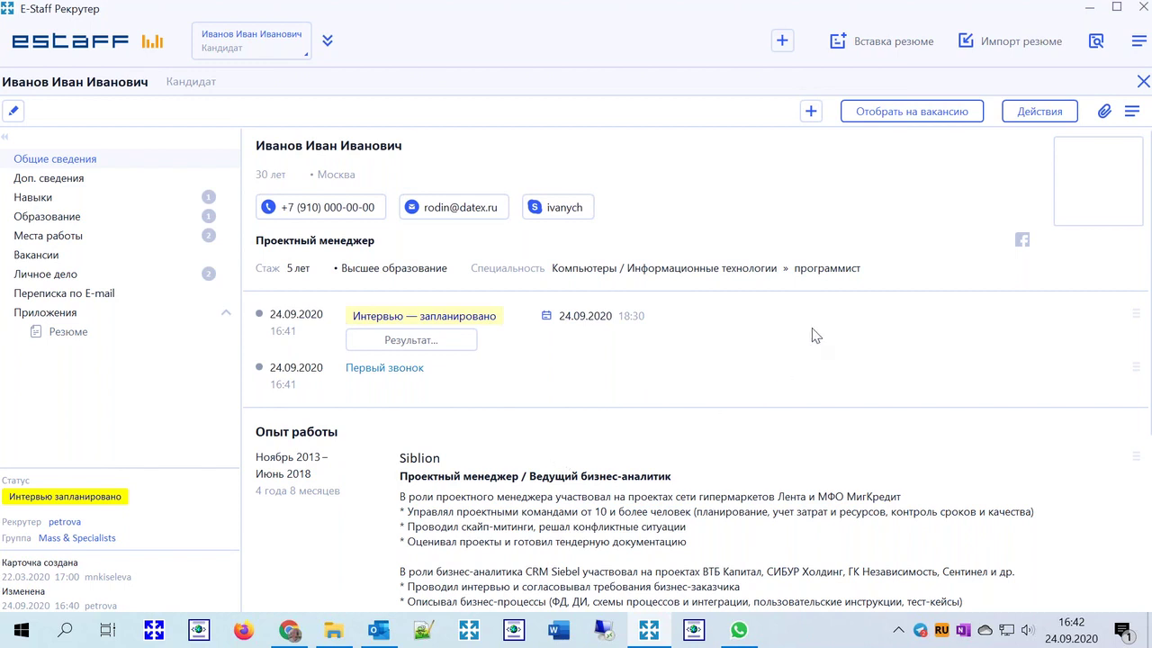
Create a "Видео-интервью" action for the candidate using the questionnaire "Опросный лист специалистов"
left_click(1028, 113)
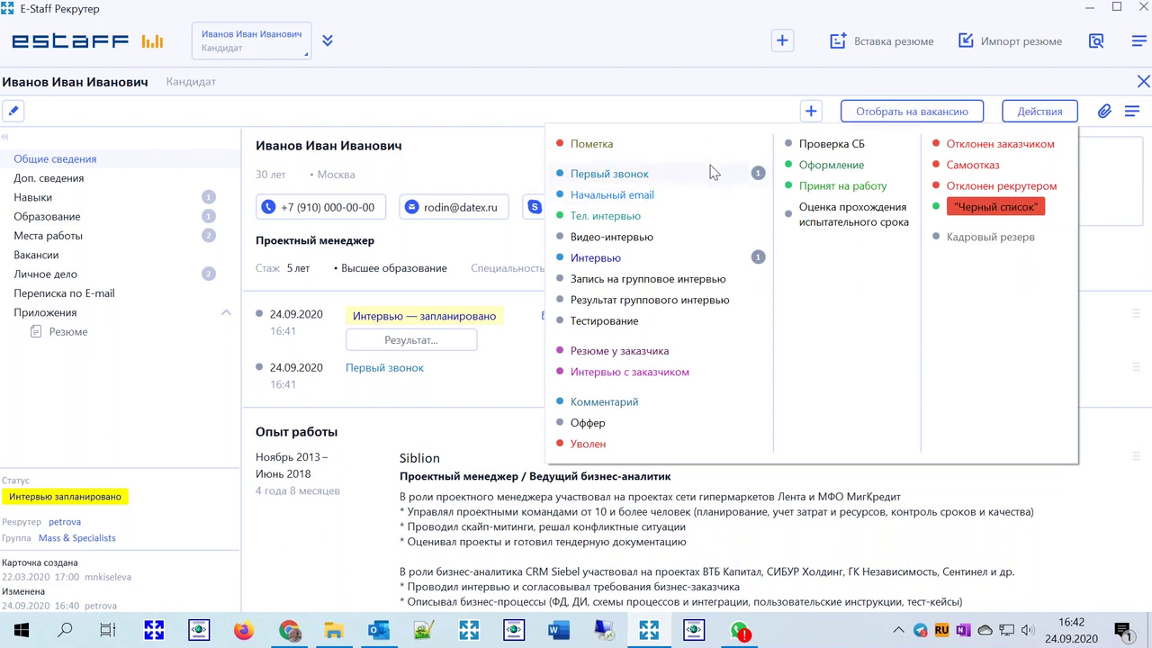
left_click(648, 237)
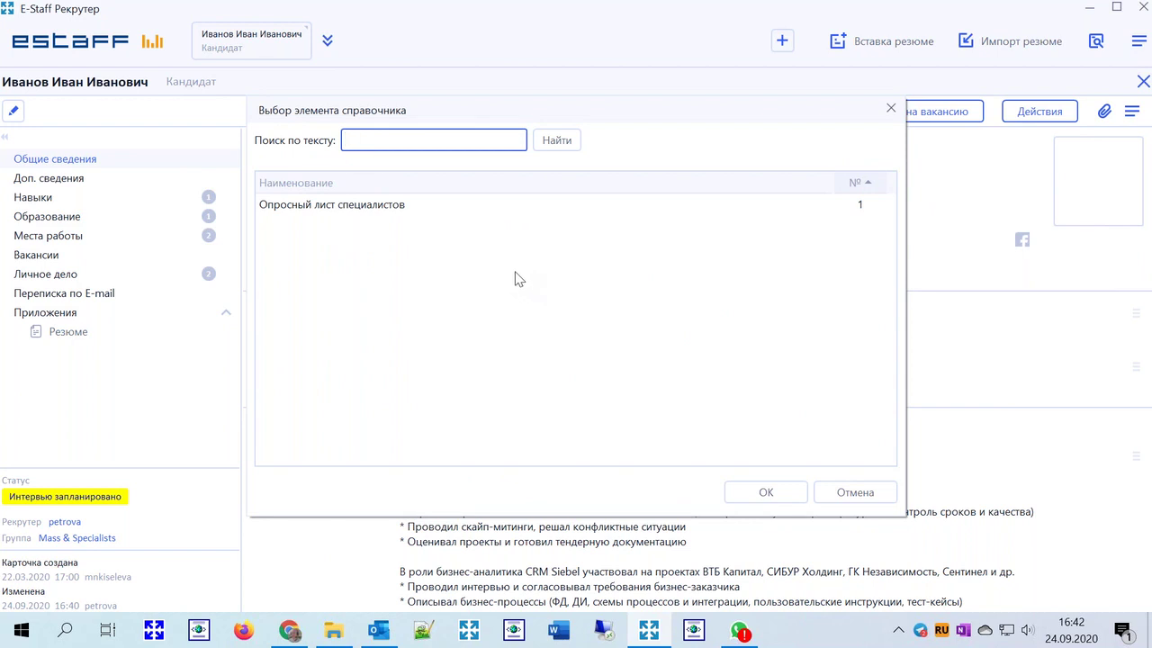
left_click(394, 210)
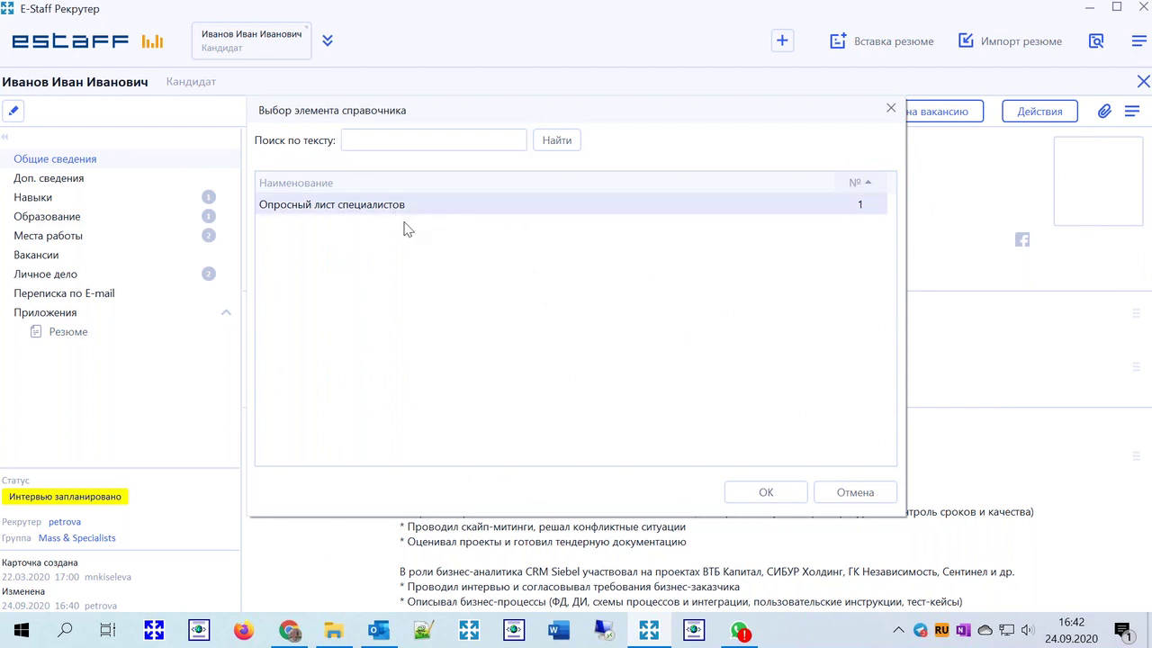
left_click(780, 487)
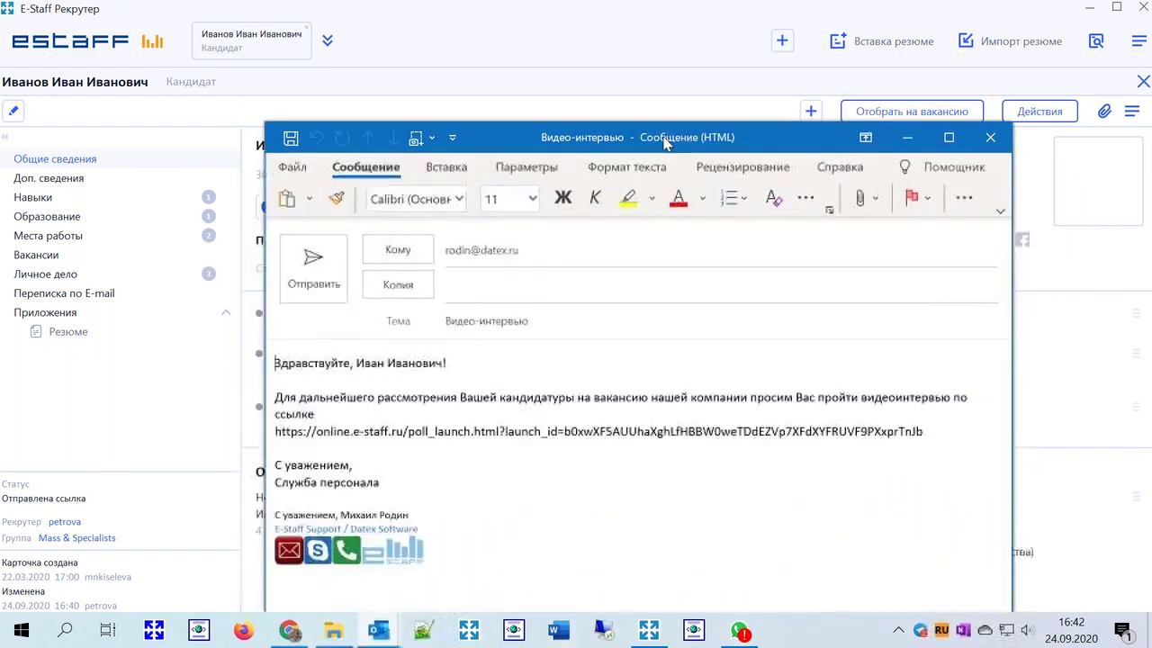
Turn the survey address in the video interview email into a hyperlink and open it in the browser
left_click(949, 429)
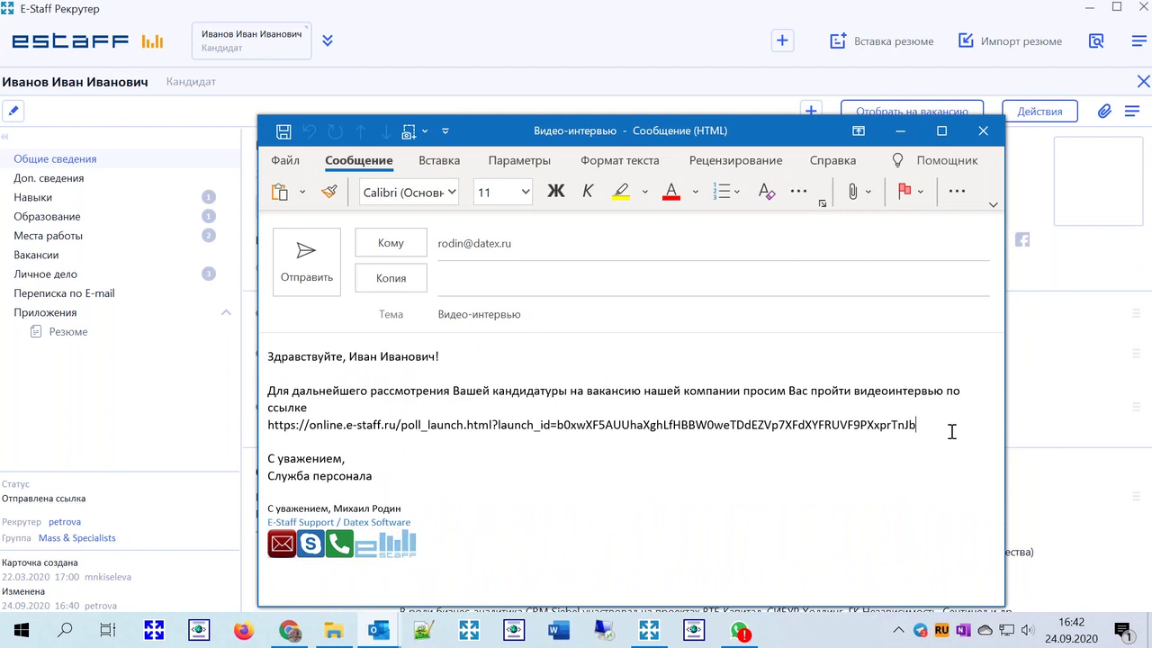
key("space")
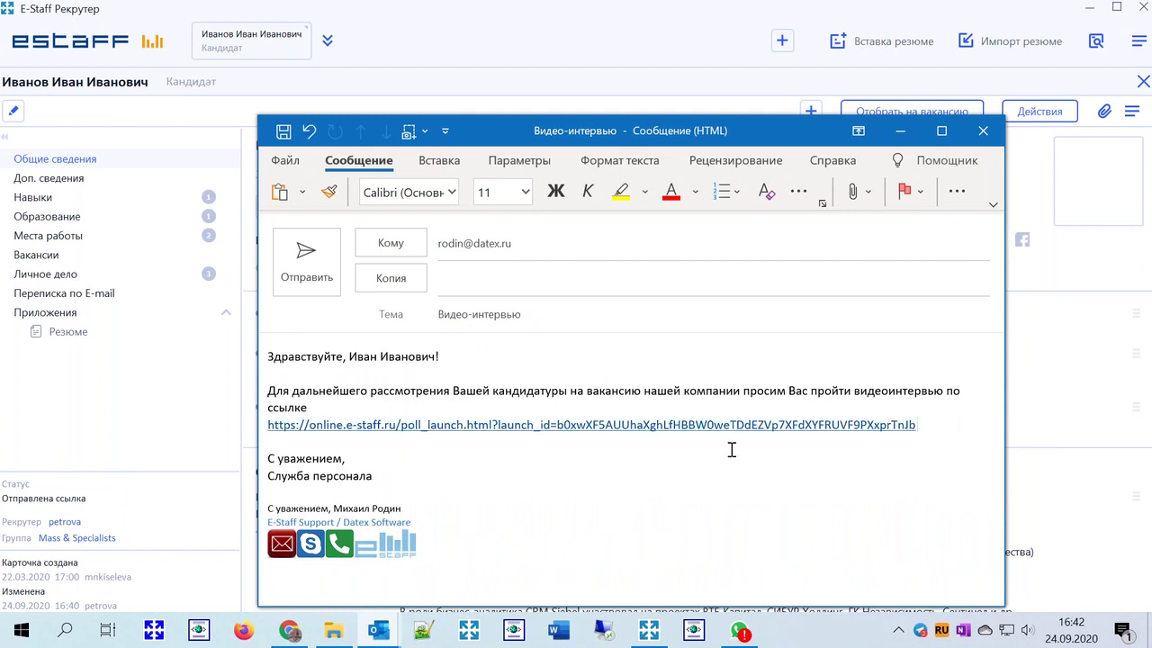
left_click(558, 424, "ctrl")
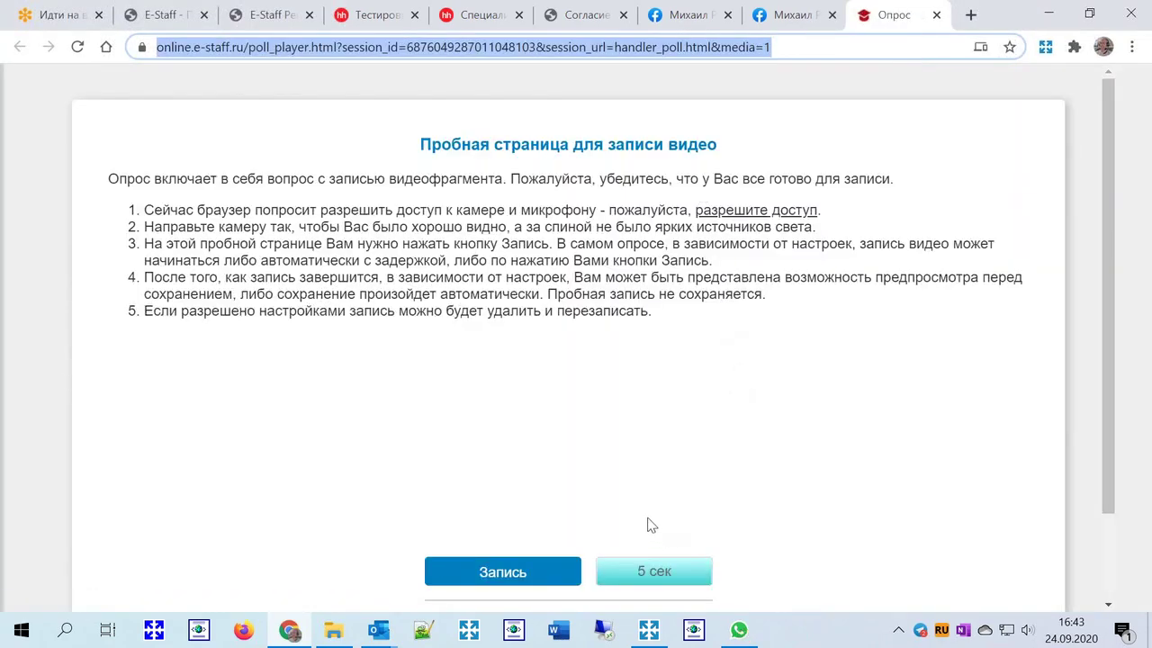
Pass the trial video recording page without recording and give the personal data processing consent in the questionnaire
scroll(652, 502, "down", 1)
scroll(653, 502, "down", 1)
left_click(594, 529)
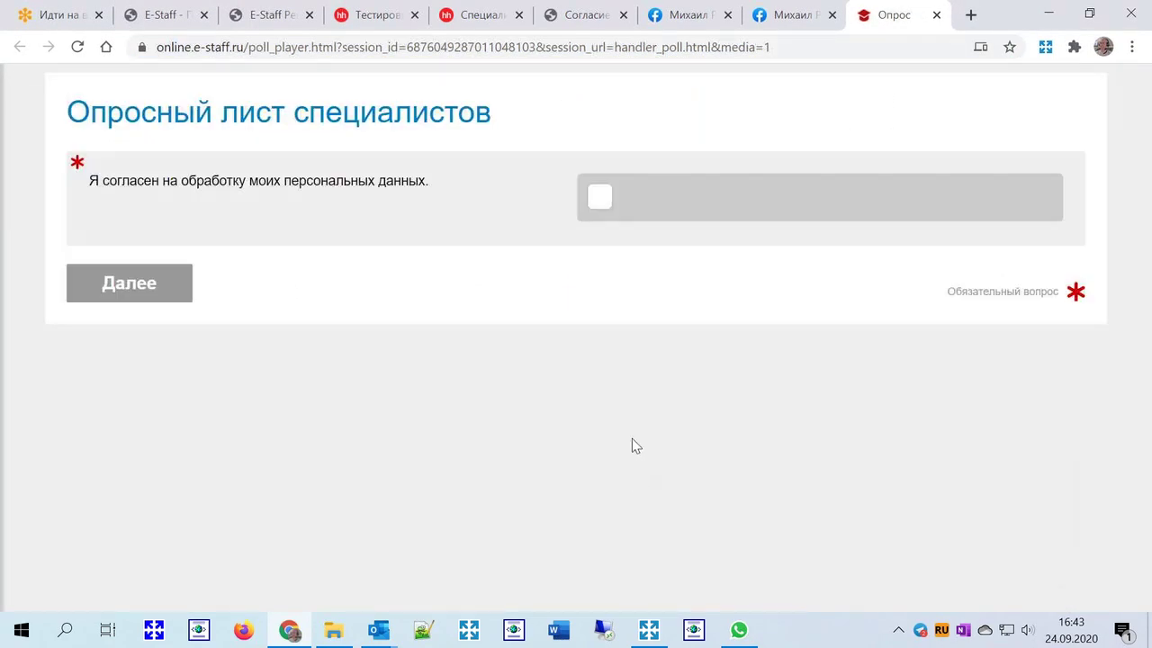
left_click(599, 198)
left_click(135, 295)
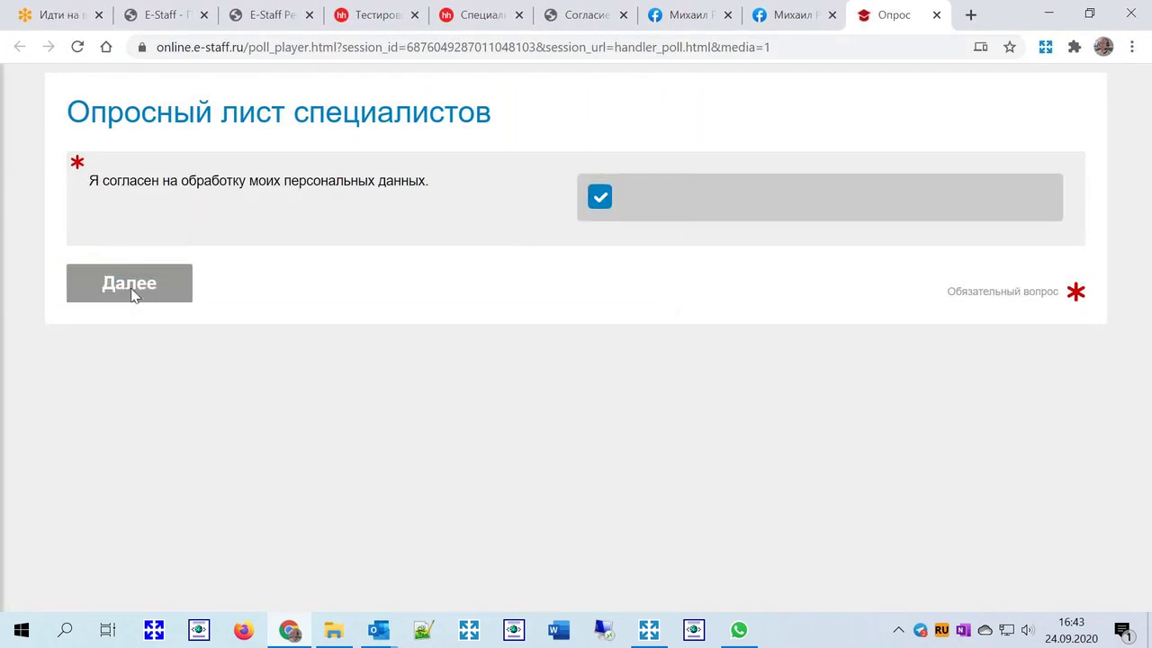
Set the self-rating to 2, choose "Сколько угодно" for business trips and continue to the next questionnaire page
left_click(705, 287)
scroll(705, 287, "down", 1)
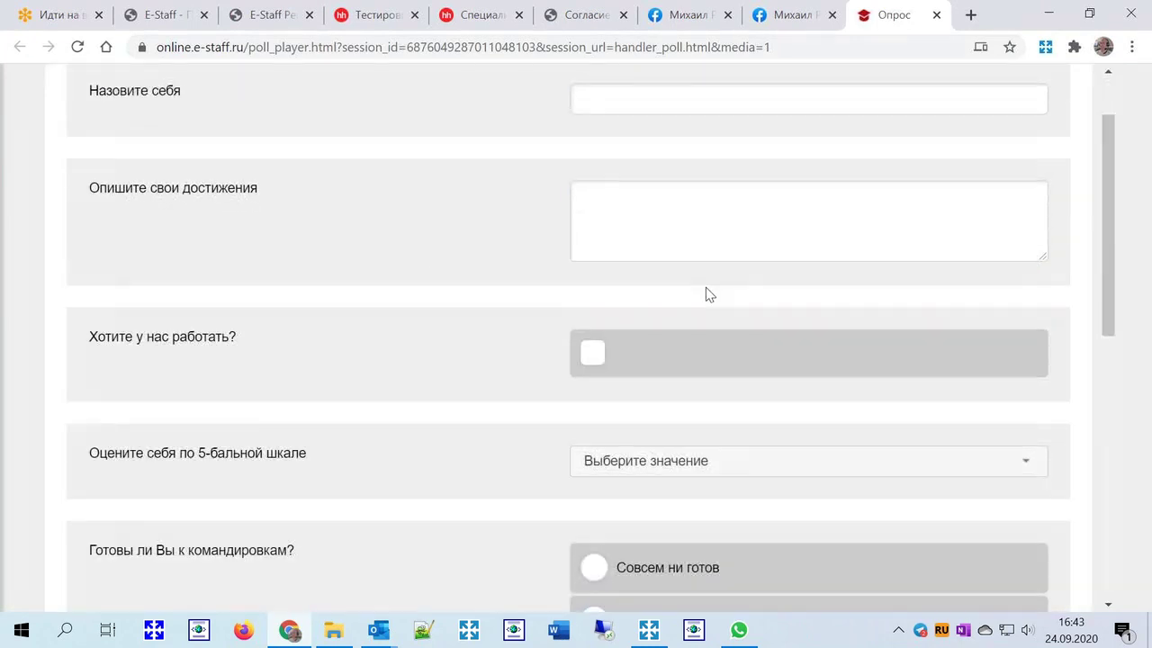
scroll(741, 253, "down", 1)
left_click(695, 373)
left_click(682, 436)
scroll(681, 427, "down", 3)
left_click(594, 314)
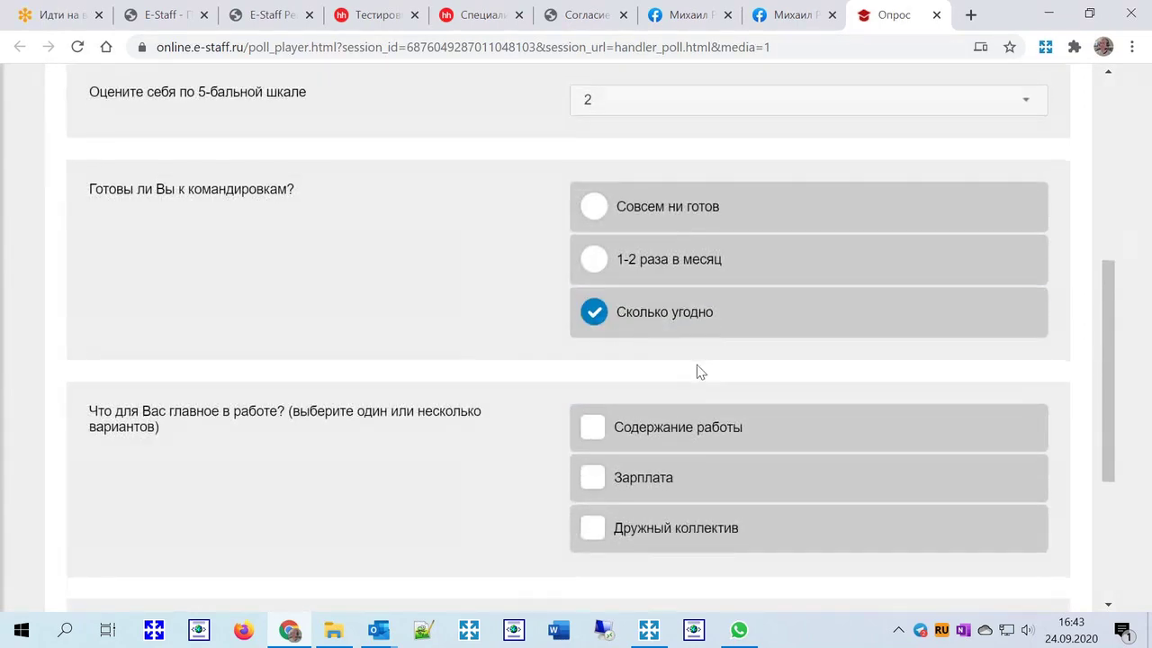
scroll(696, 367, "down", 3)
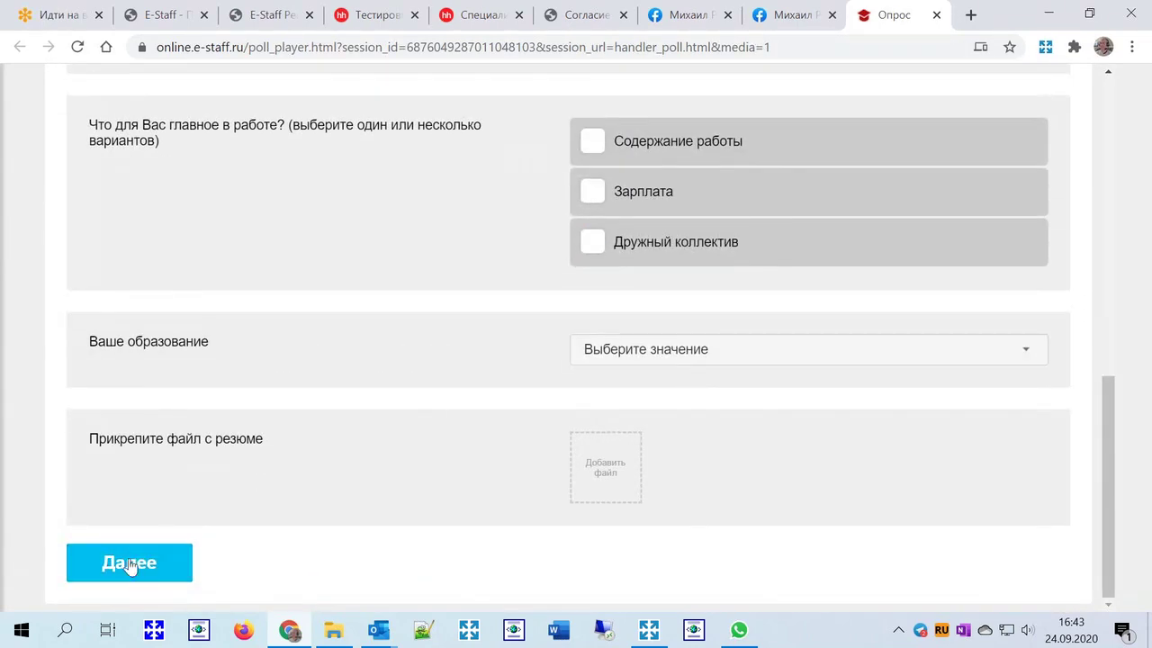
left_click(129, 563)
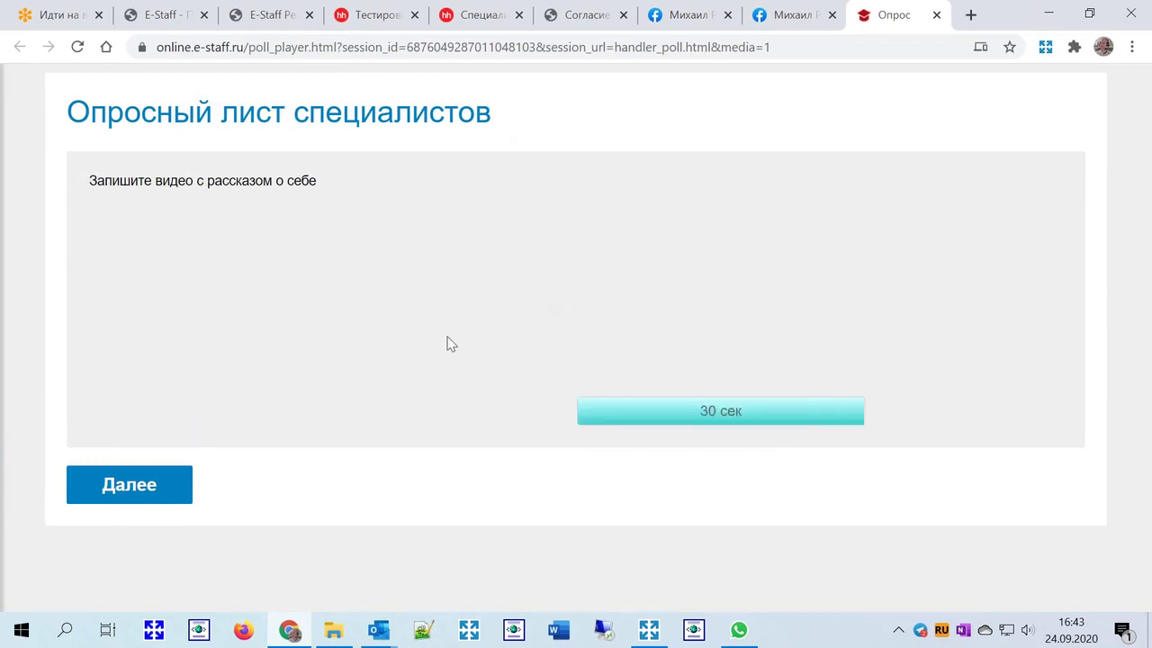
Finish the questionnaire without waiting for the video recording, close its tab and minimize the browser
left_click(156, 486)
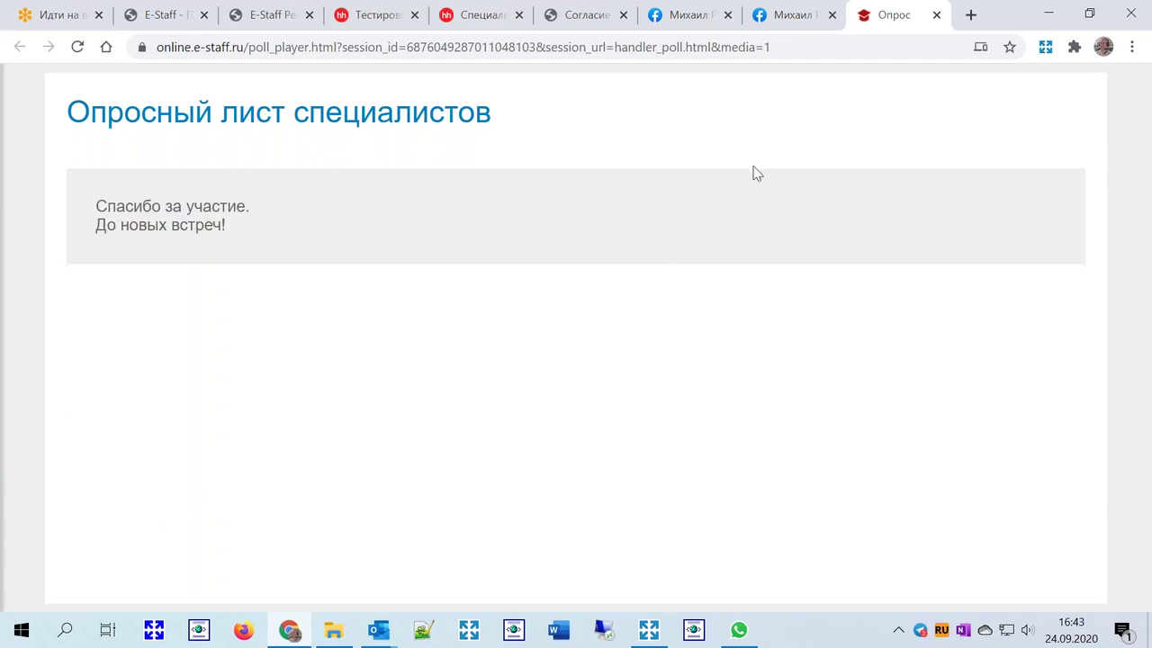
left_click(935, 16)
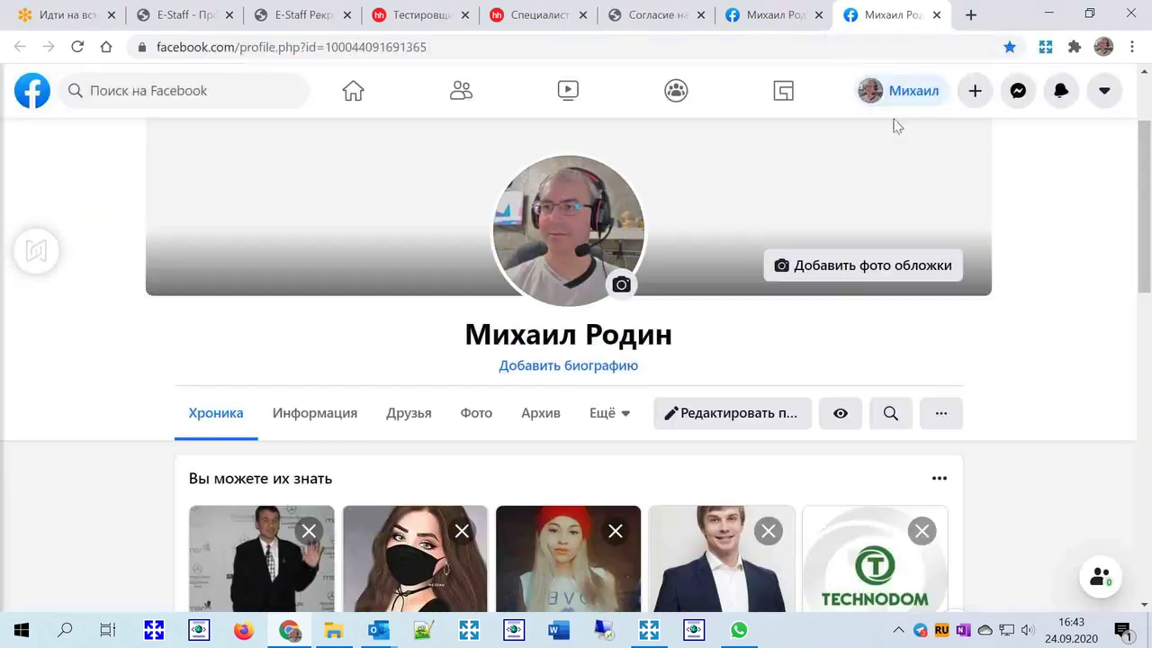
left_click(1049, 19)
Close the video interview email without saving changes and close the candidate's card
left_click(982, 135)
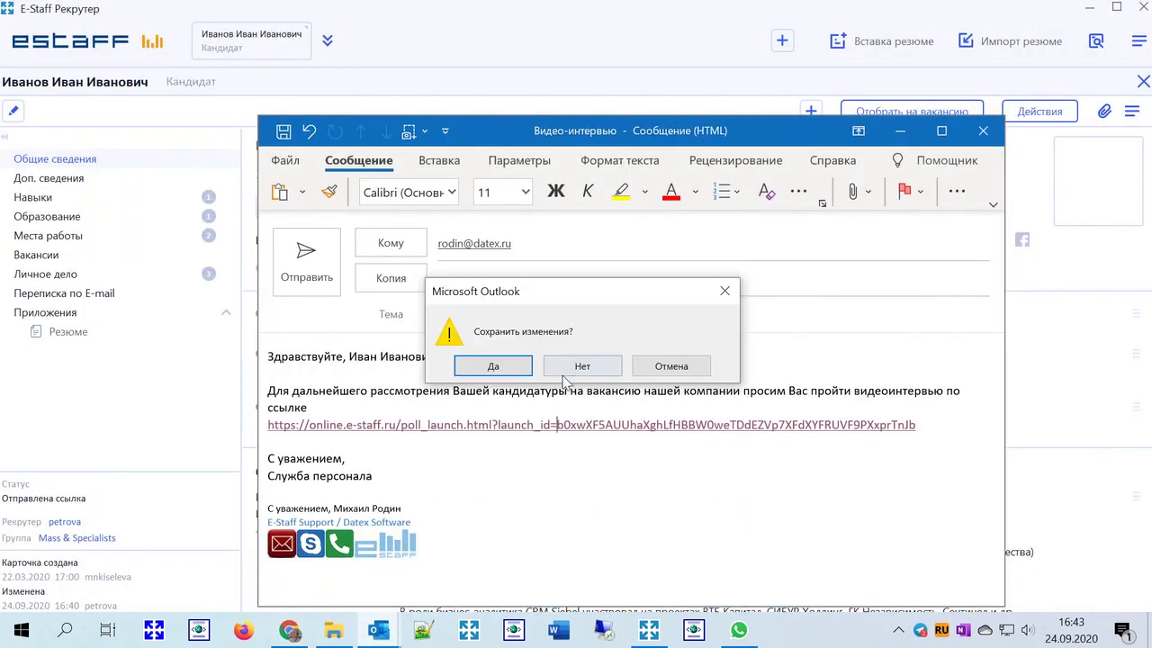
left_click(568, 362)
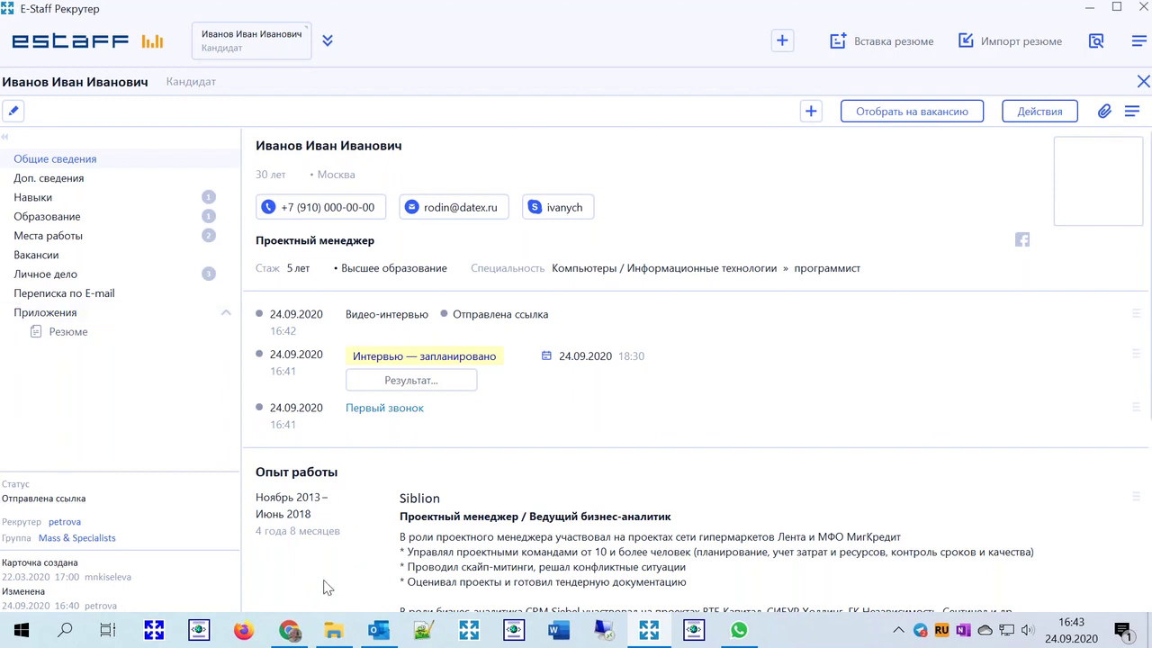
left_click(1143, 82)
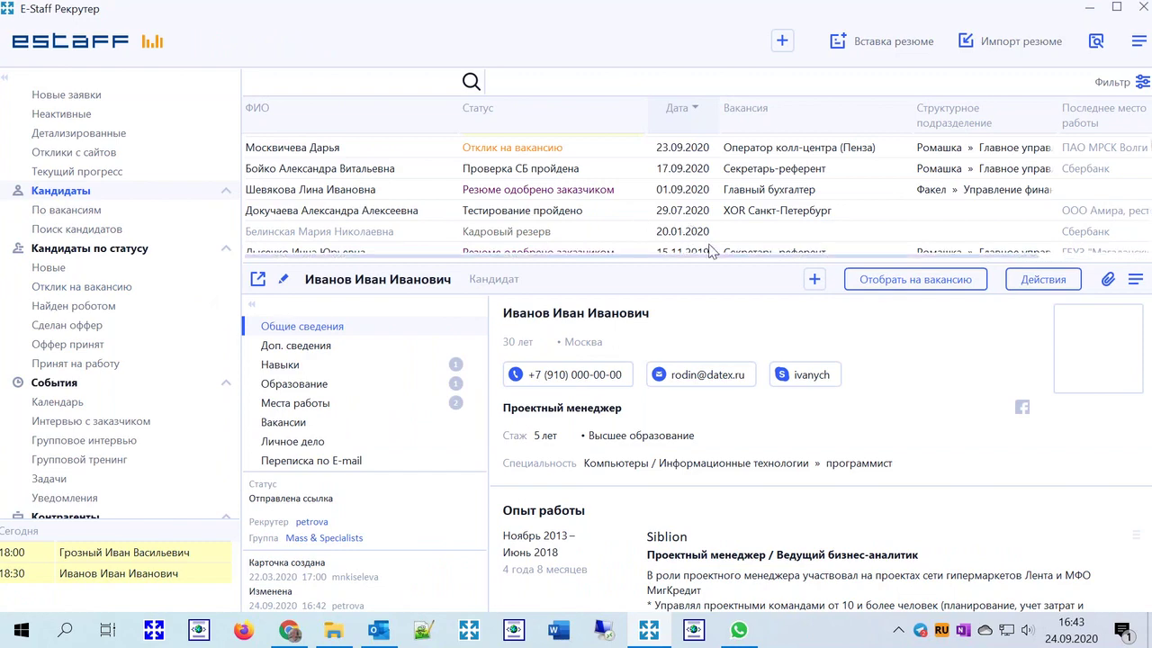
Open the selected candidate's full card and try to add the "Интервью с заказчиком" action without an assigned vacancy
left_click(257, 279)
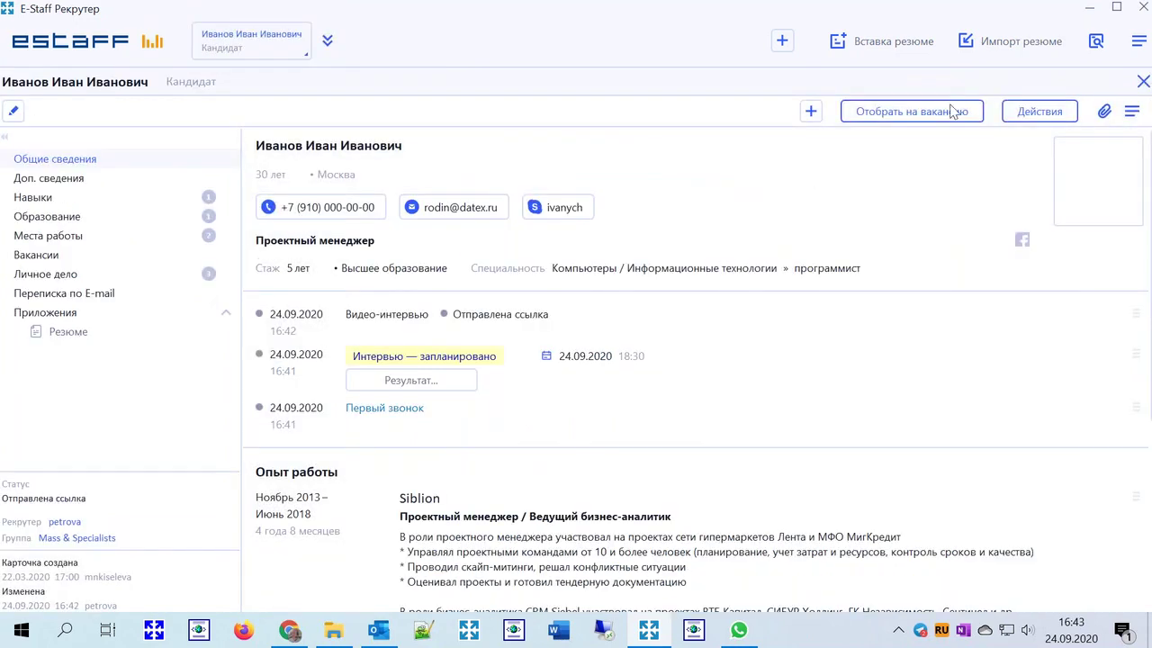
left_click(1042, 112)
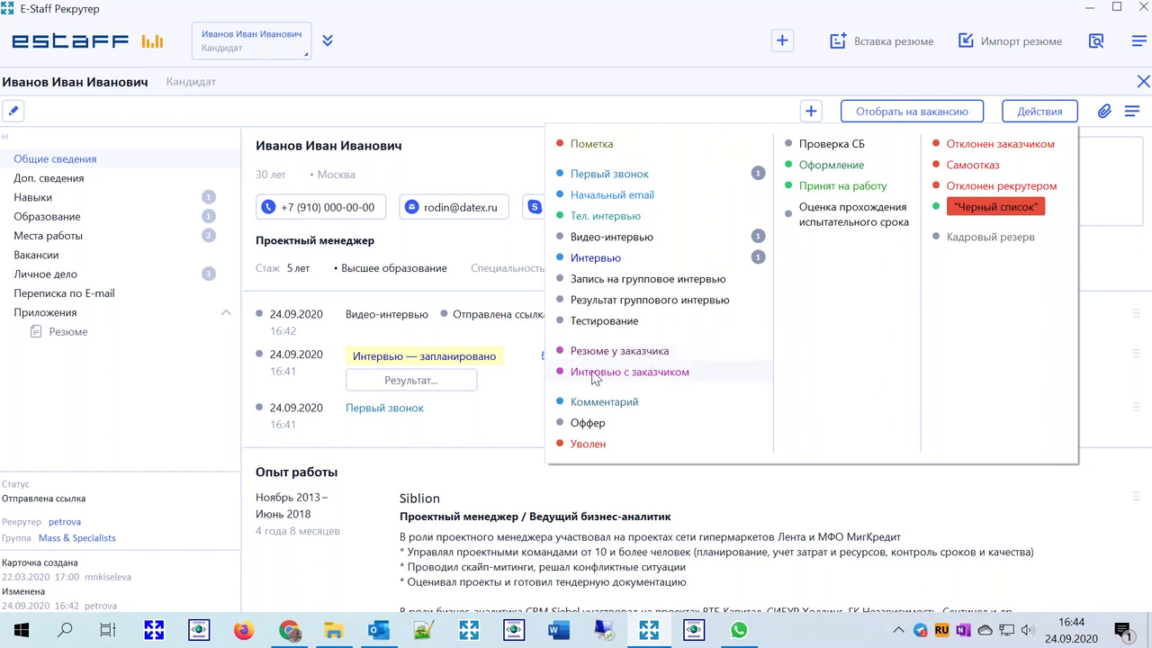
left_click(698, 372)
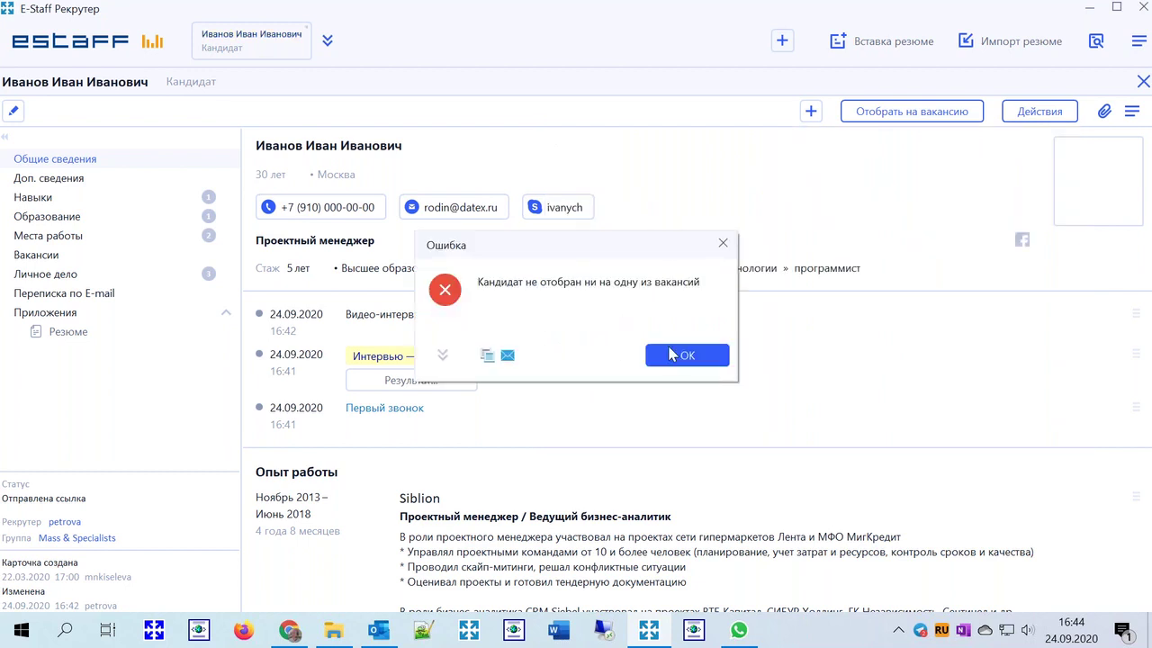
left_click(683, 354)
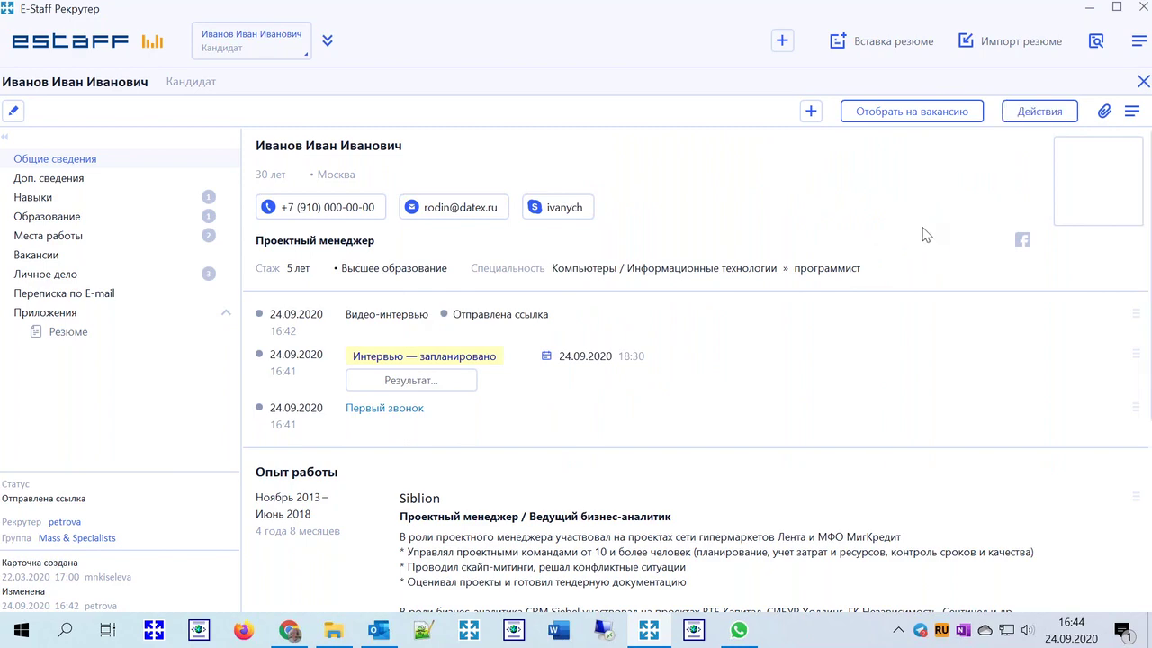
Assign the candidate to the "Web-разработчик (Front-end)" vacancy
left_click(940, 112)
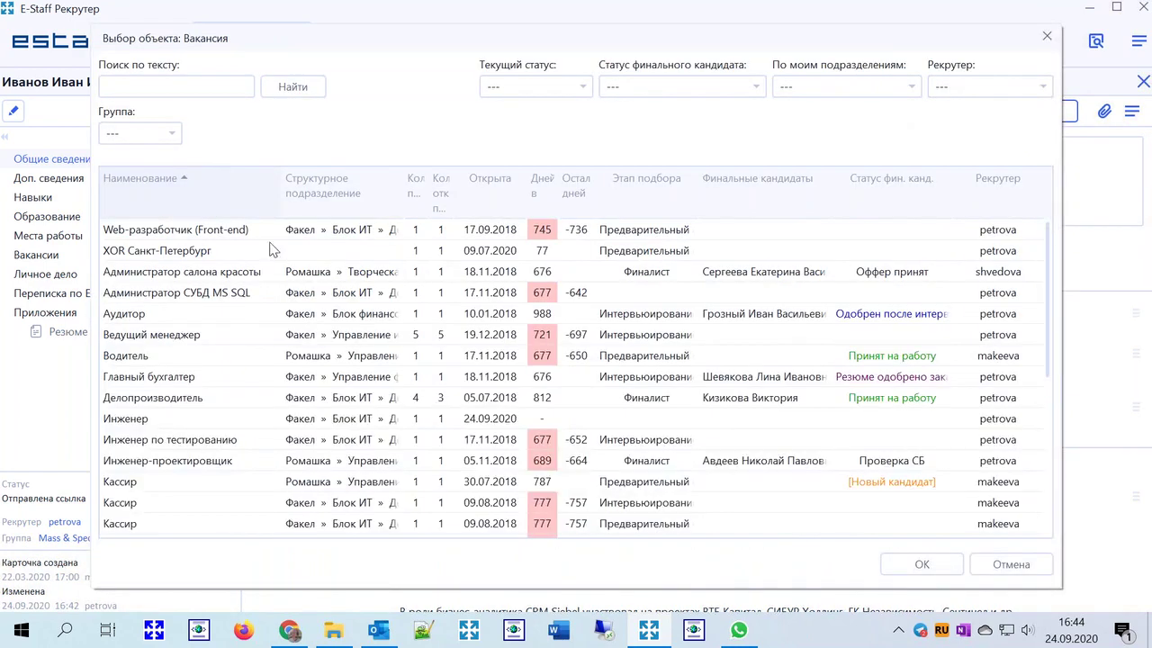
double_click(234, 230)
Schedule the "Интервью с заказчиком" for 24.09.2020 at 17:30, without sending the meeting invitation or the candidate notification
left_click(1044, 112)
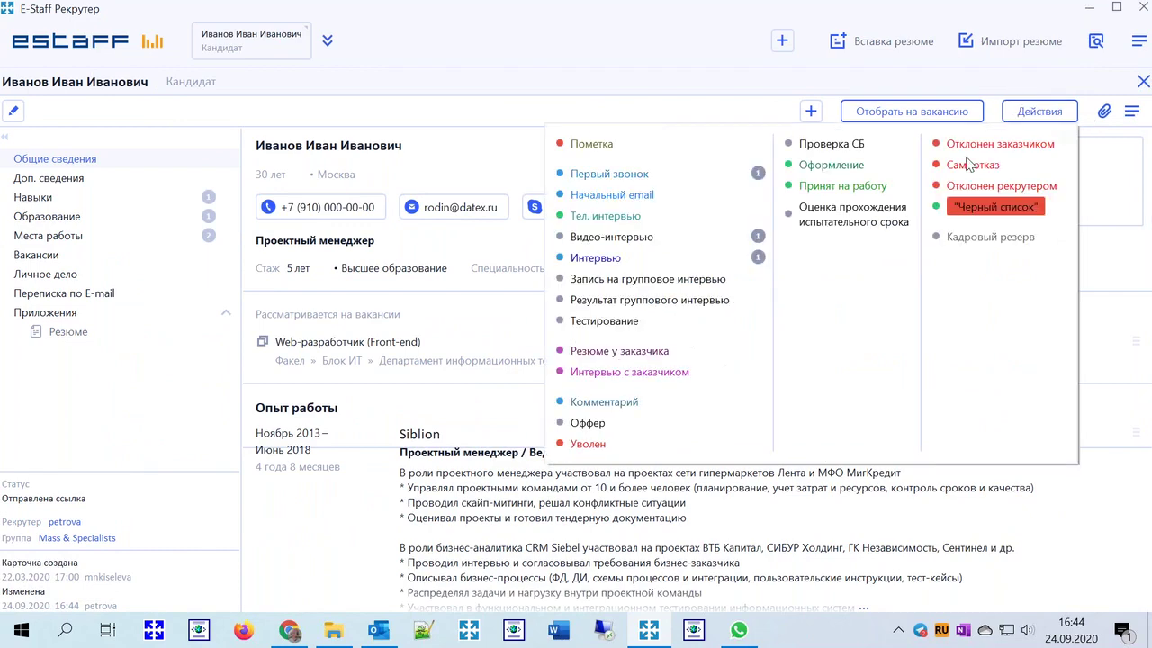
left_click(630, 367)
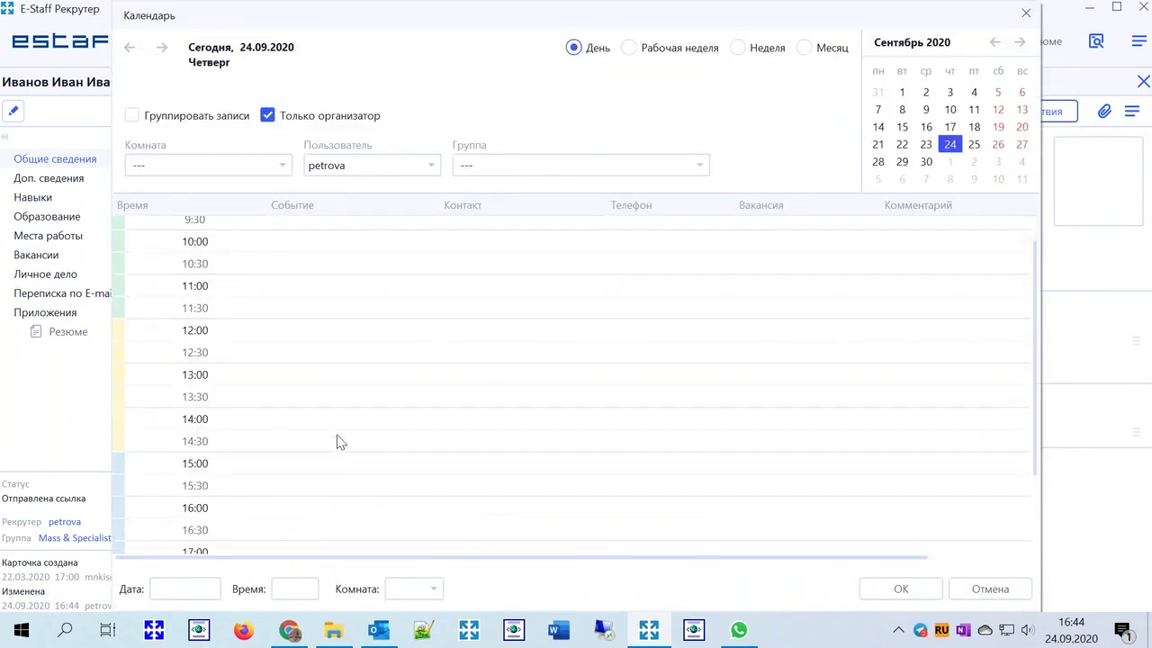
scroll(333, 443, "down", 3)
left_click(305, 453)
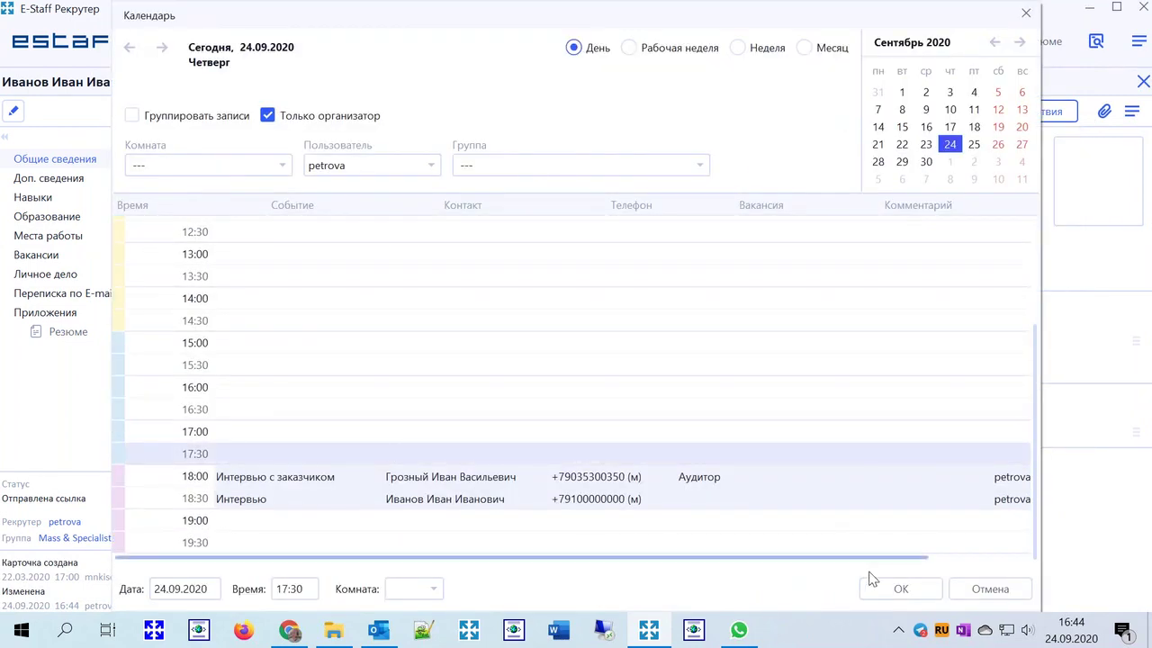
left_click(899, 588)
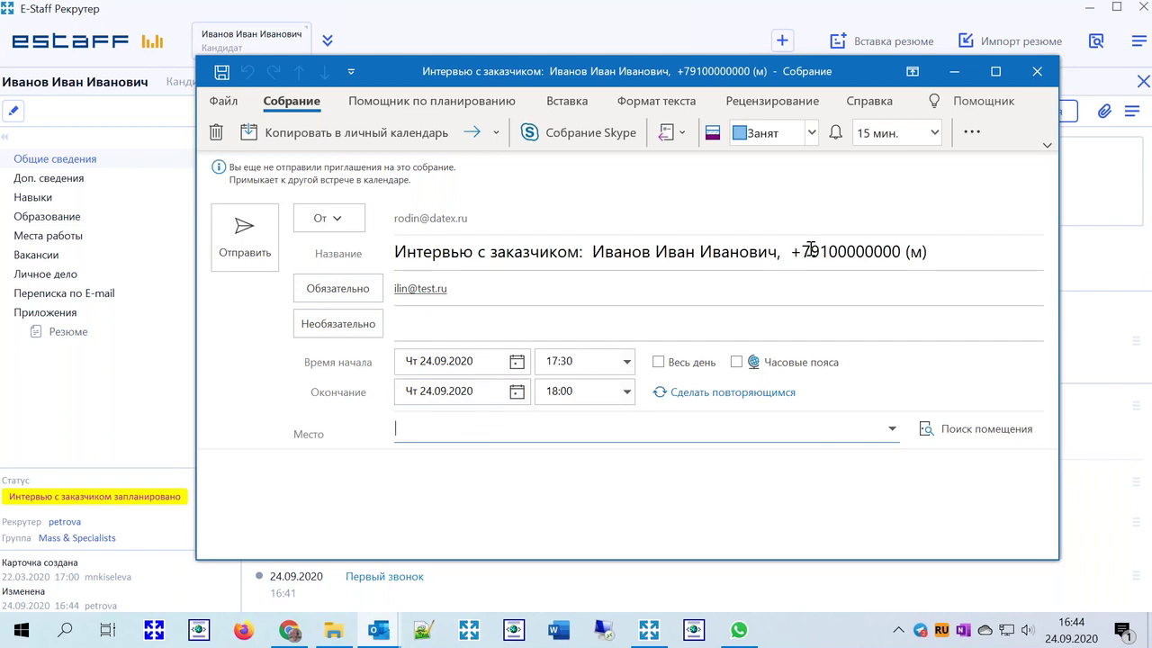
left_click(1037, 72)
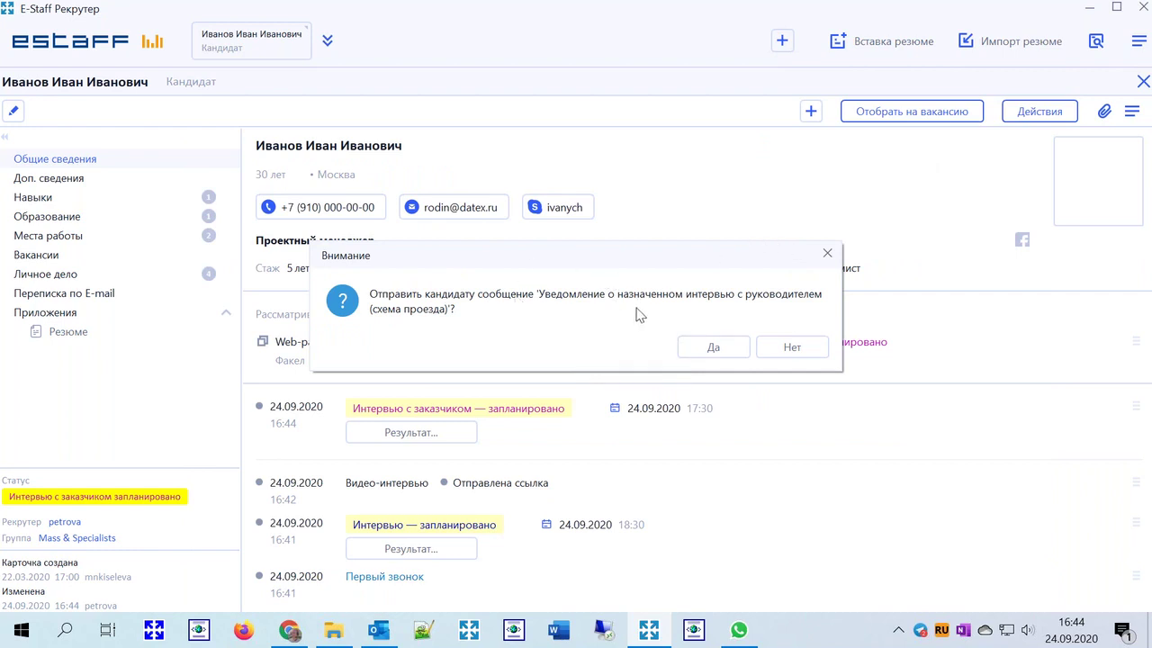
left_click(801, 347)
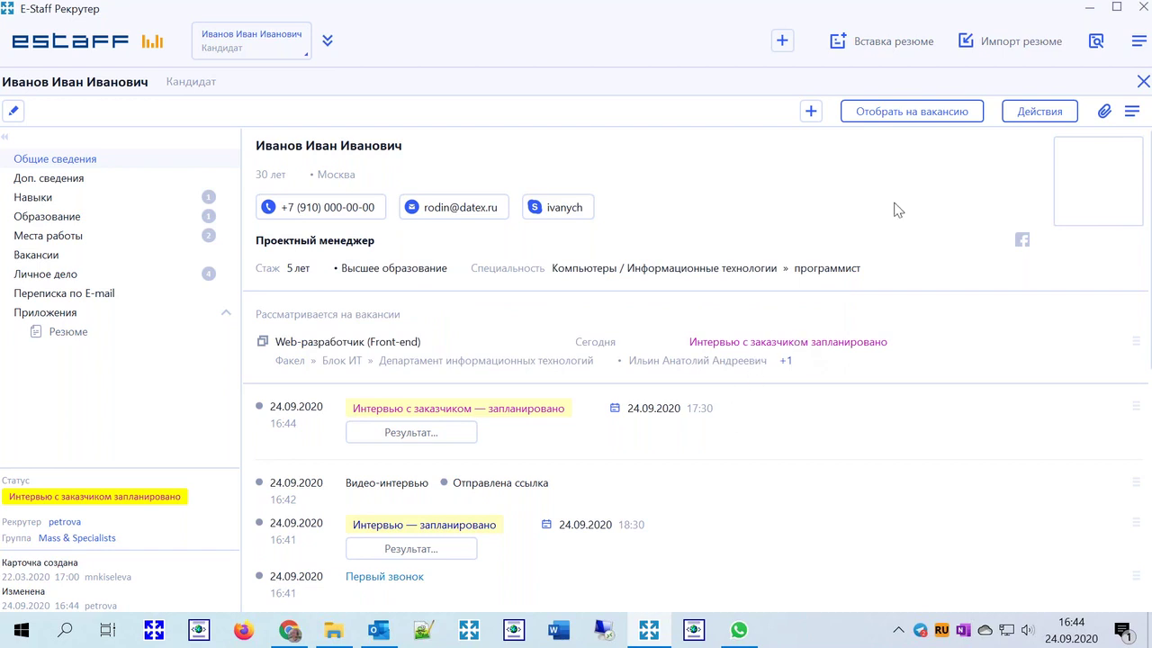
Record the candidate as "Принят на работу" with a start date of 30.09.2020 and a 3-month probation period
left_click(1026, 113)
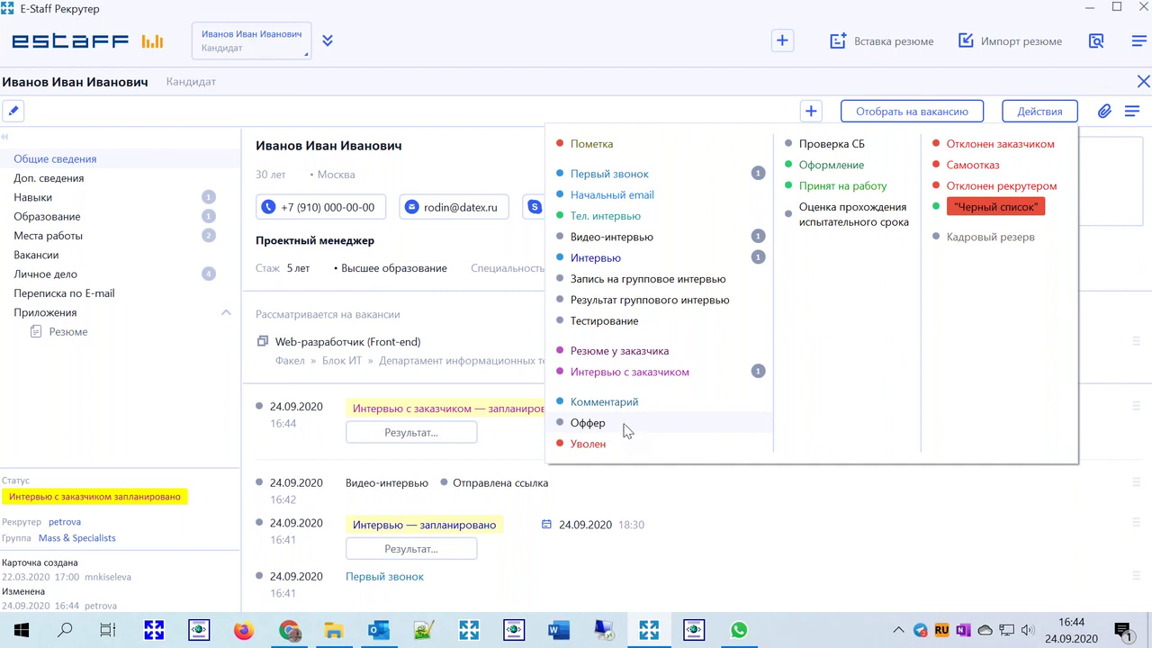
left_click(855, 189)
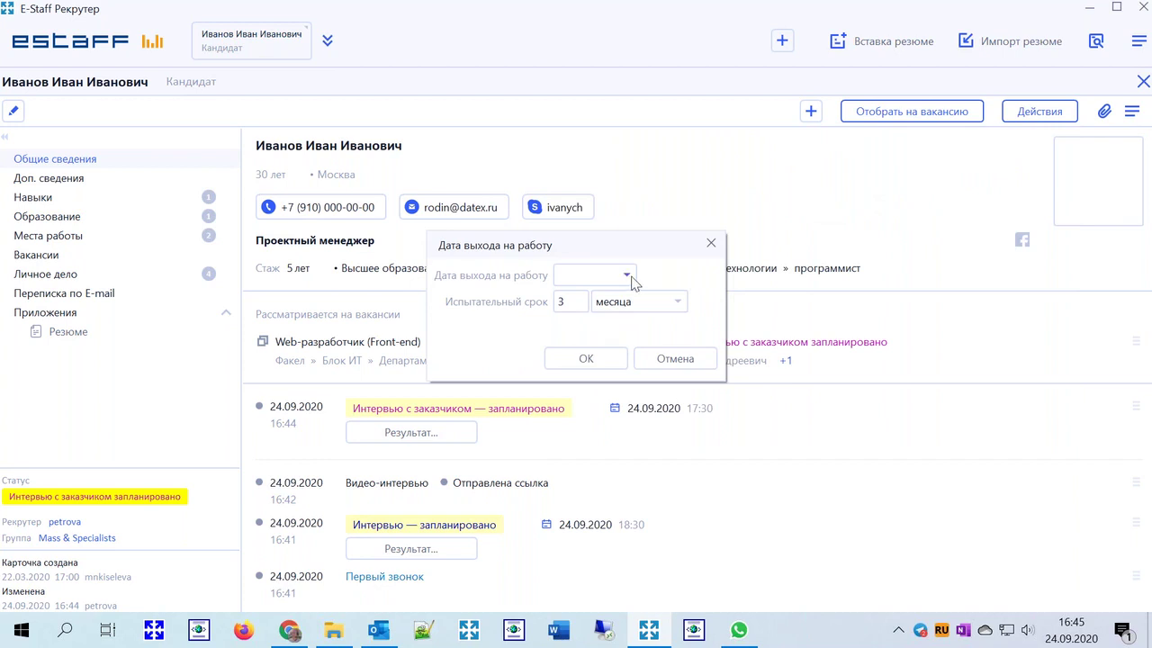
left_click(631, 279)
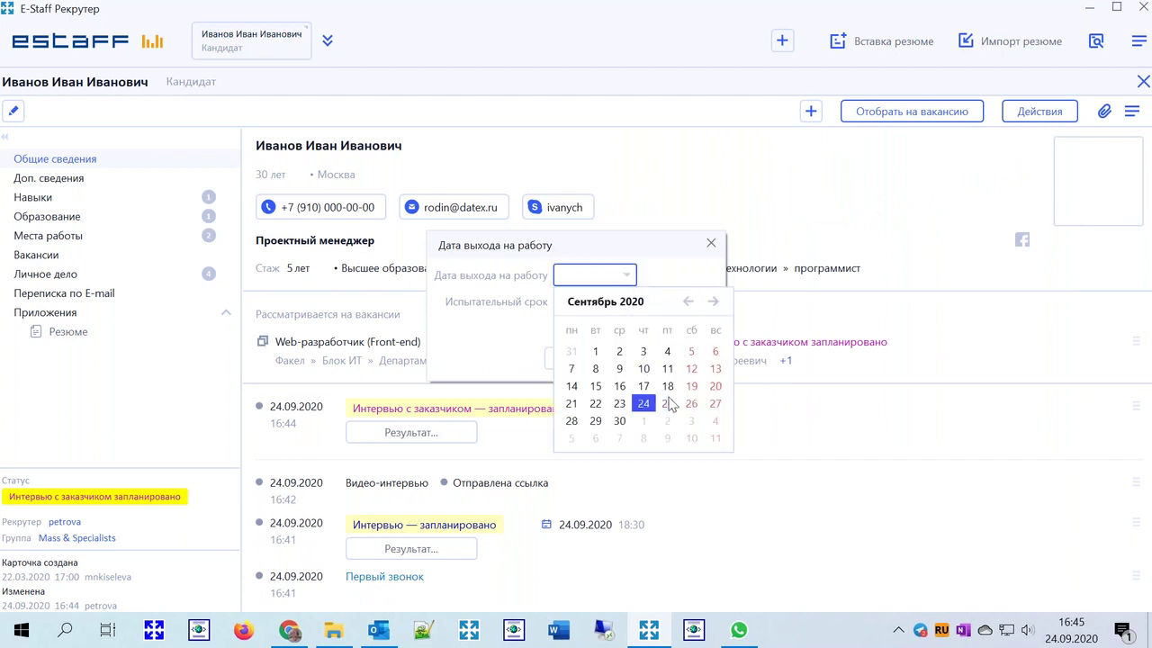
left_click(620, 421)
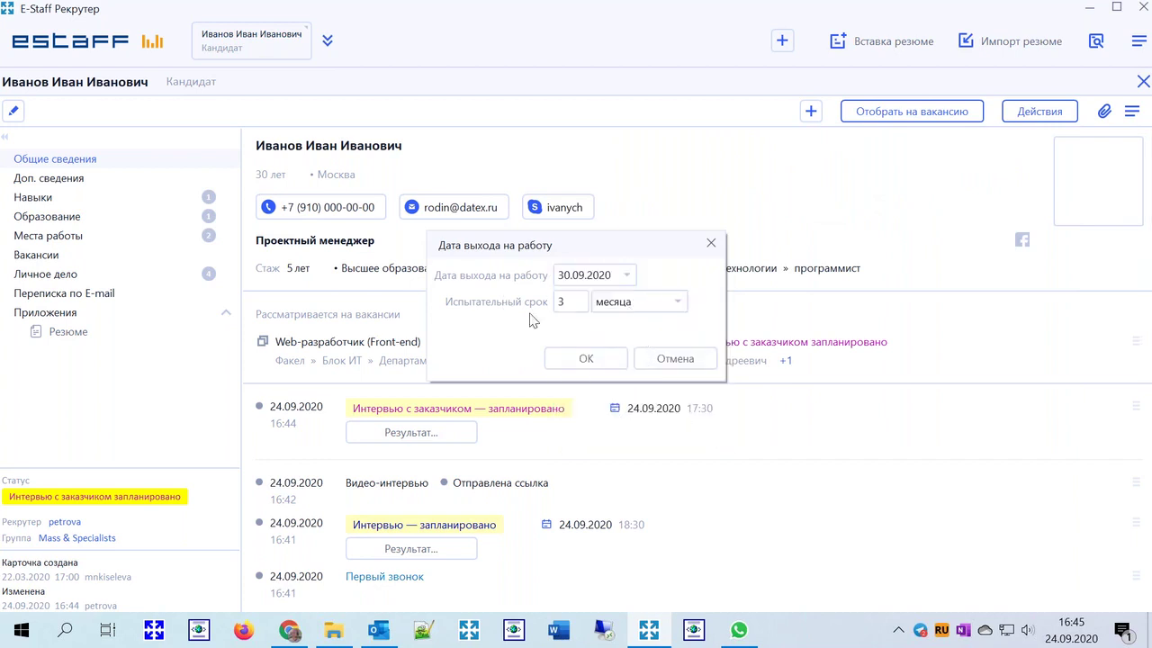
left_click(586, 359)
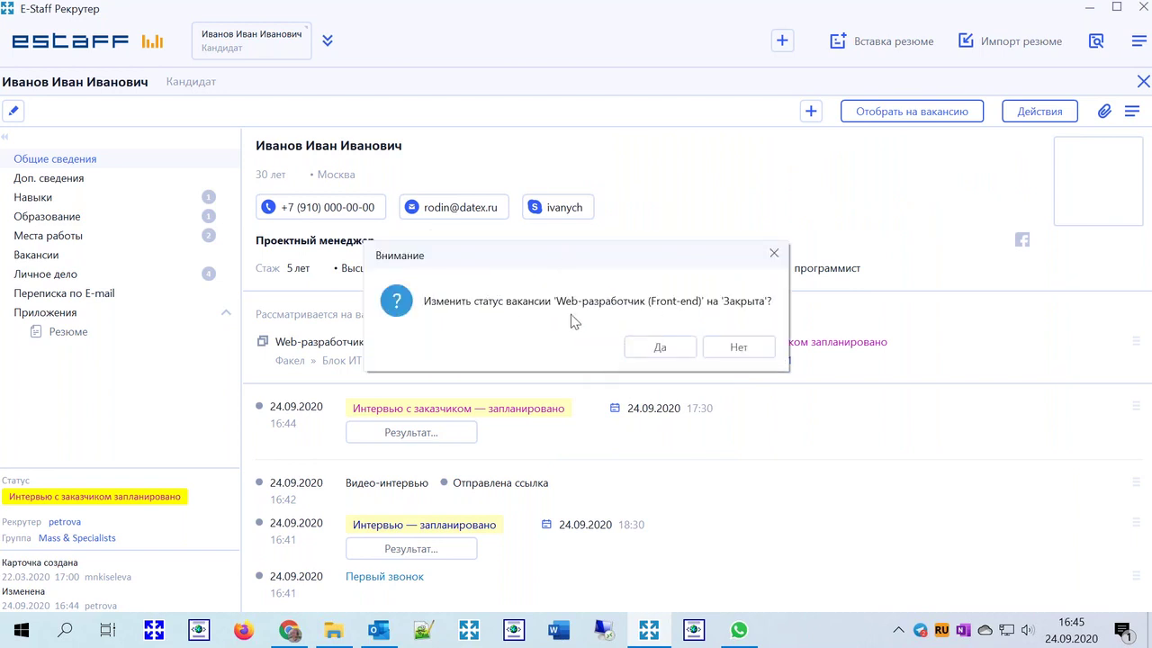
Change the vacancy's status to "Закрыта" without deleting its ads from the job sites, and close the candidate's card
left_click(657, 346)
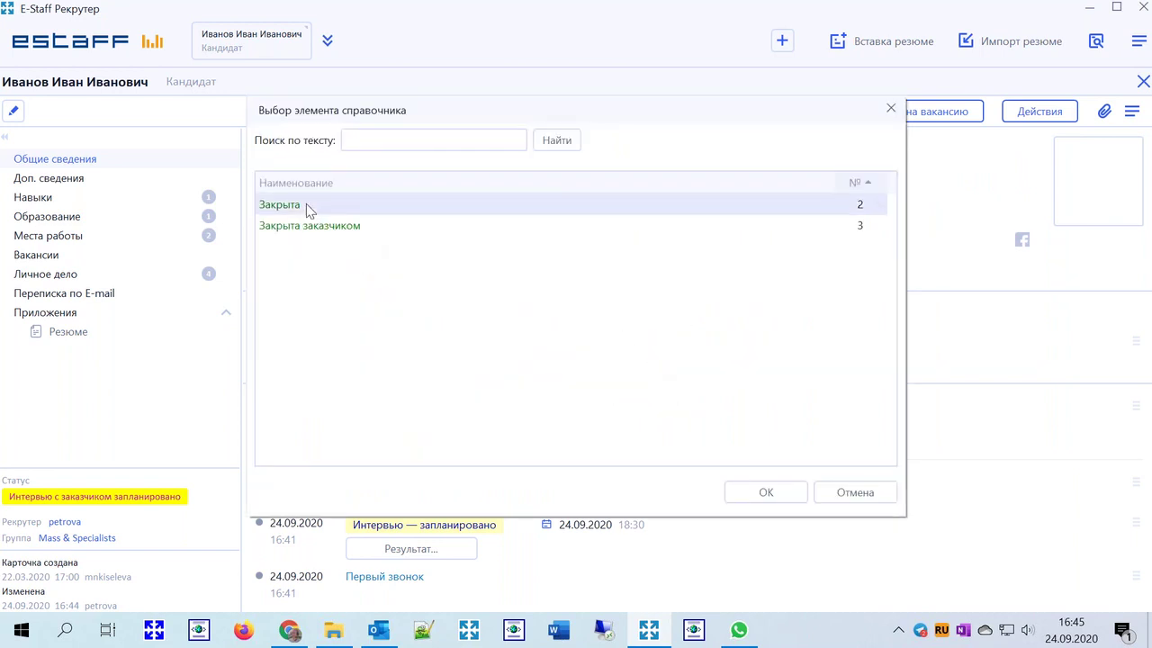
left_click(746, 486)
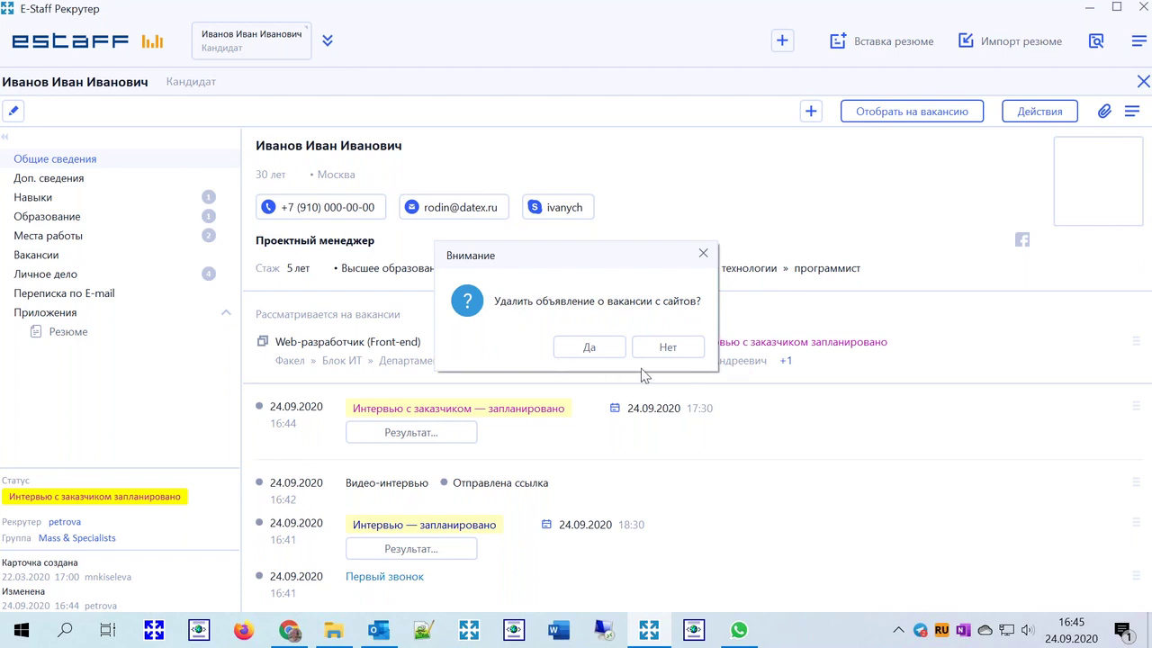
left_click(676, 350)
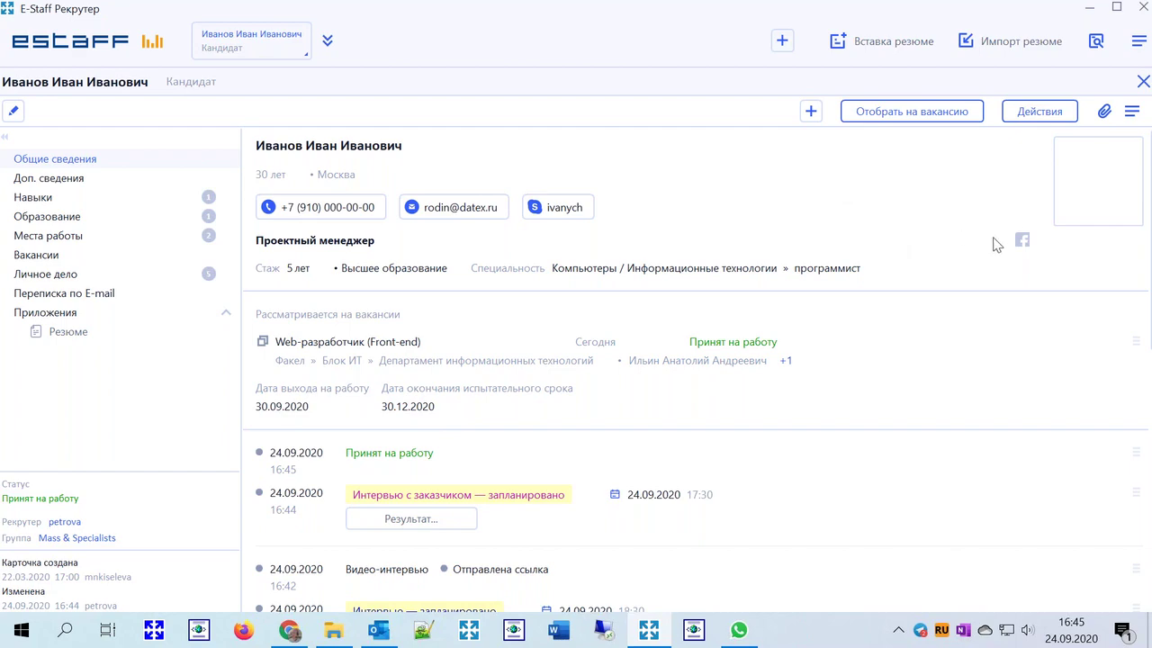
left_click(1143, 81)
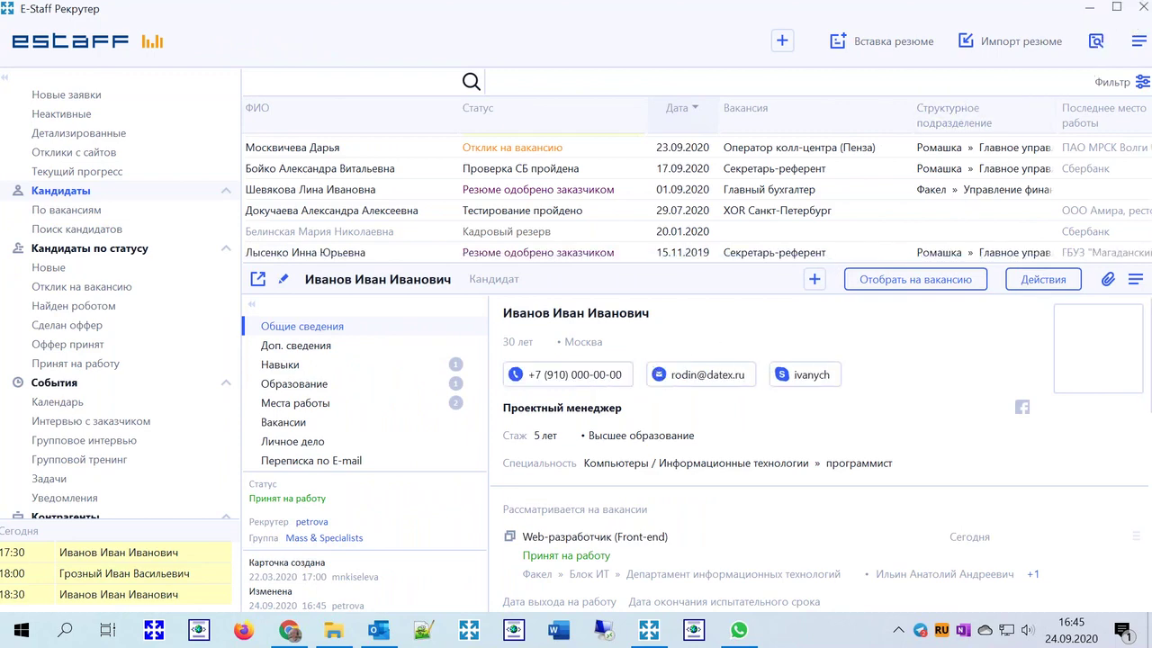
Restart E-Staff Рекрутер and shift the "Напоминание" window slightly
mouse_move(654, 630)
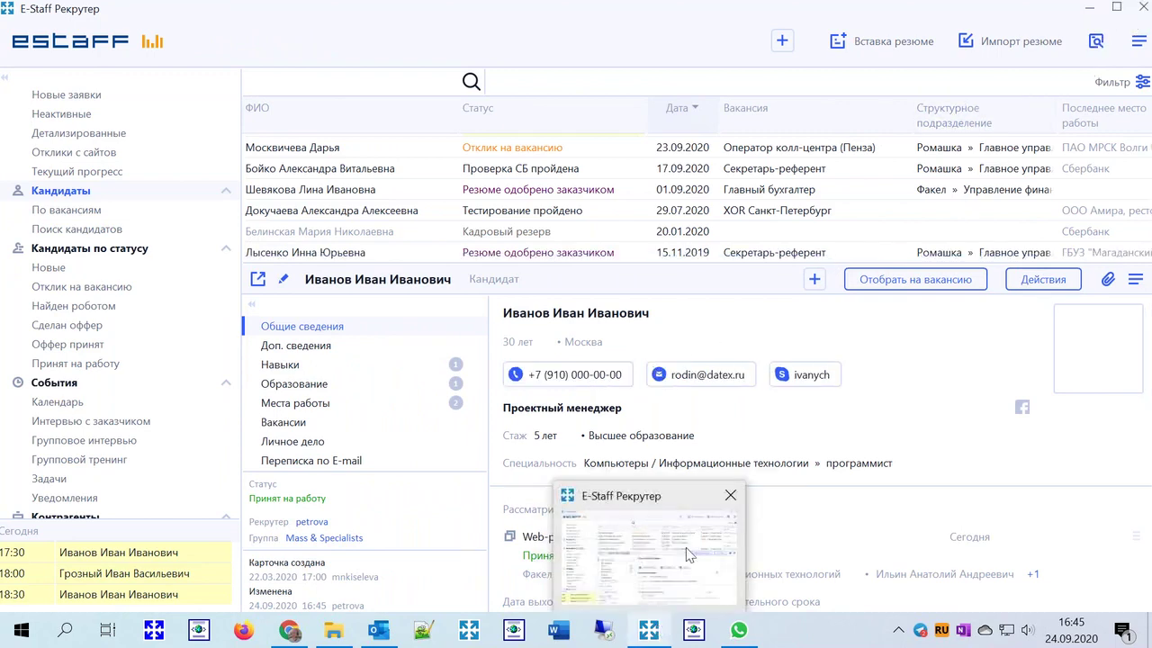
left_click(735, 483)
left_click(581, 384)
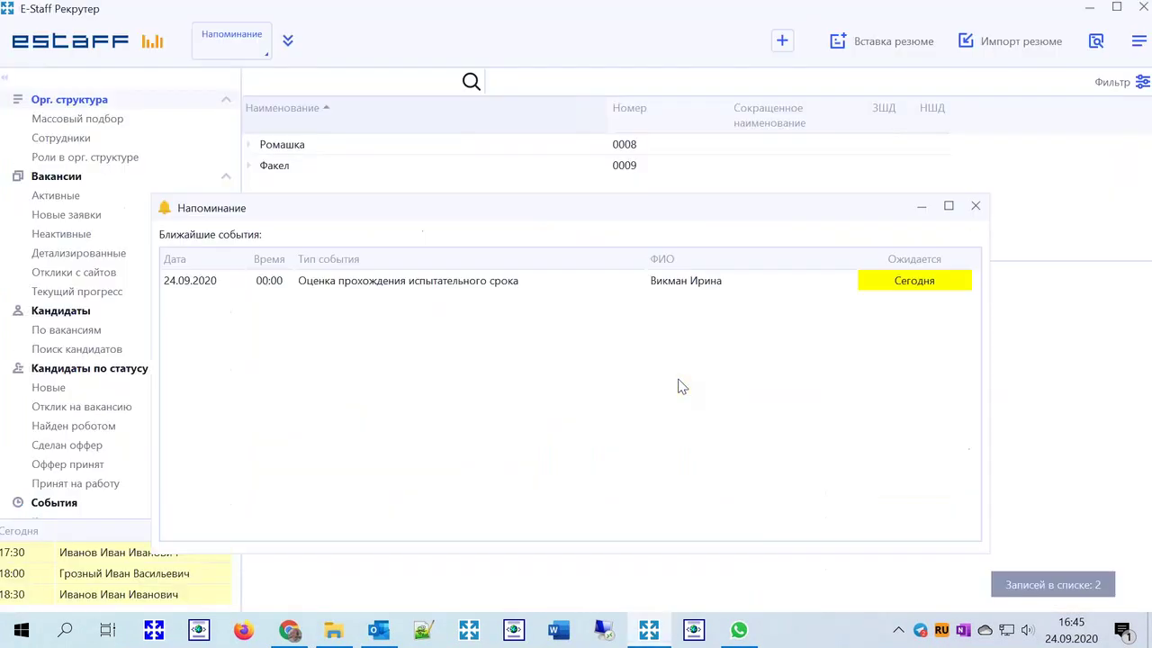
left_click_drag(494, 216, 514, 204)
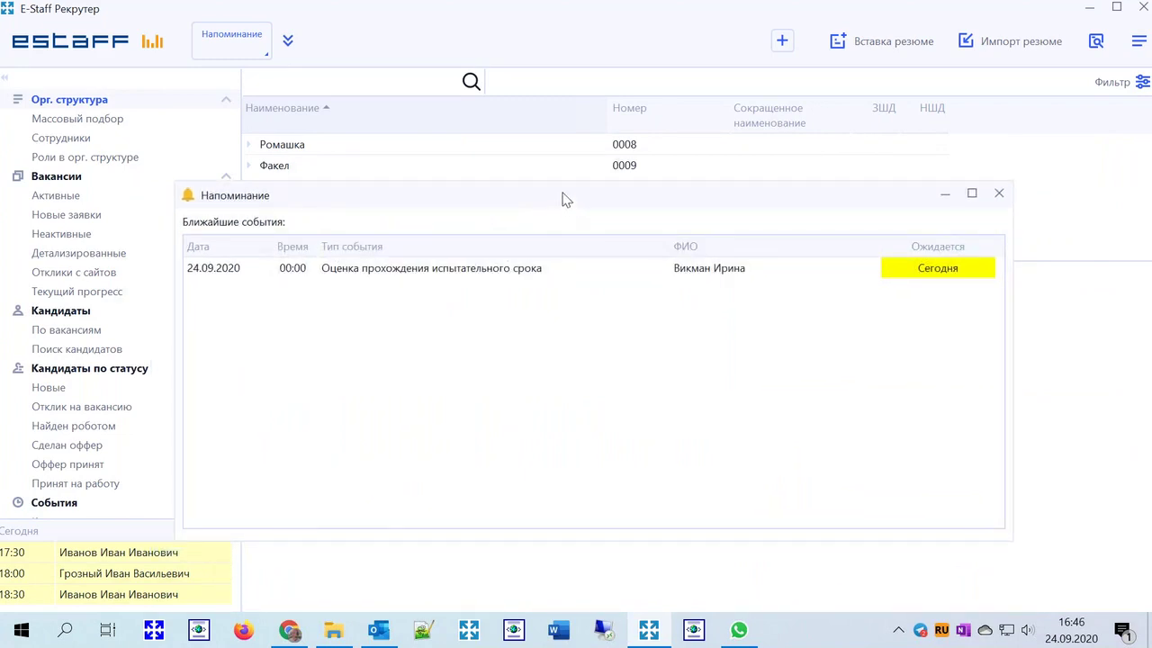
left_click_drag(562, 202, 555, 203)
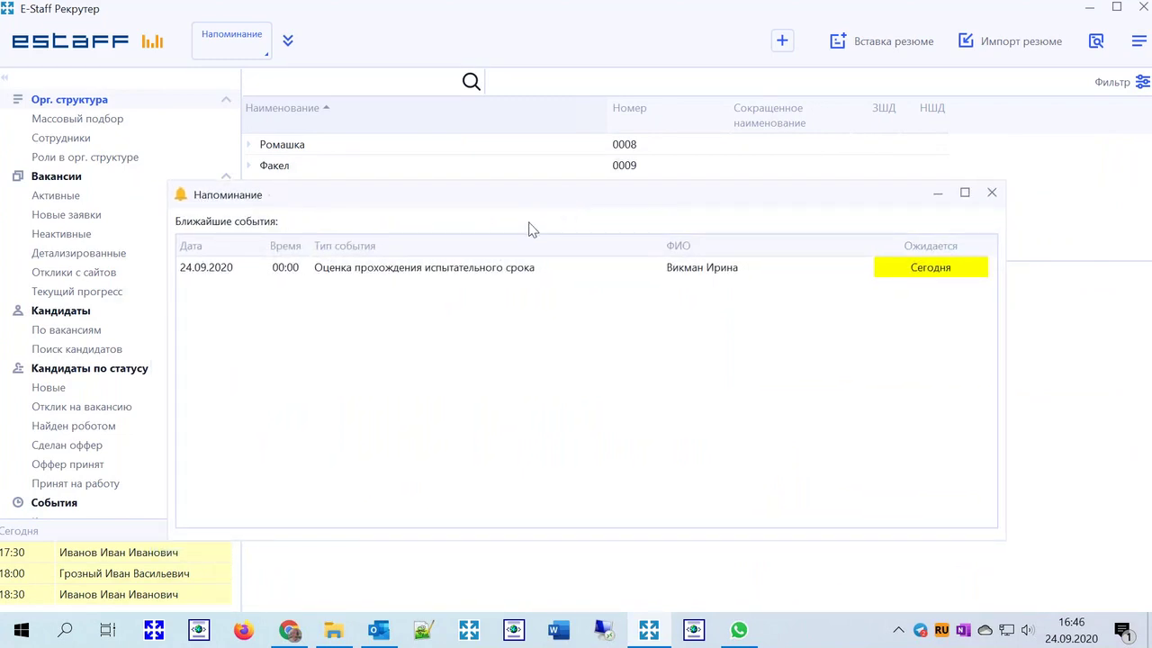
Mark the reminded probation period evaluation as "Начато" and close the notification email to the managers without sending it
left_click(512, 274)
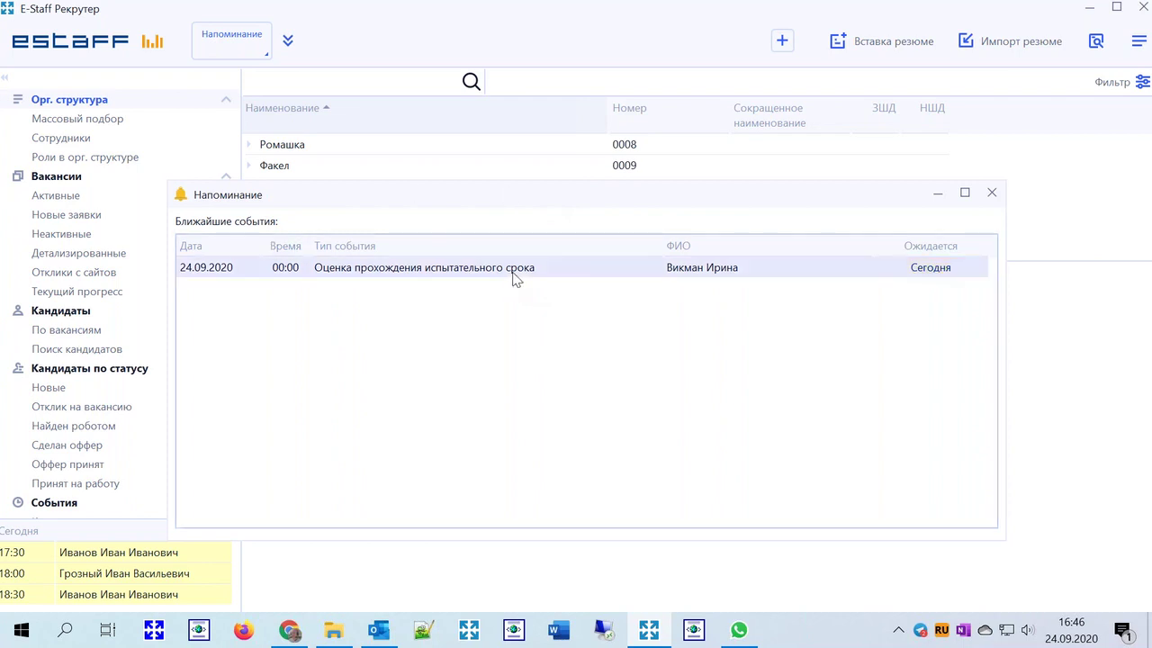
double_click(569, 278)
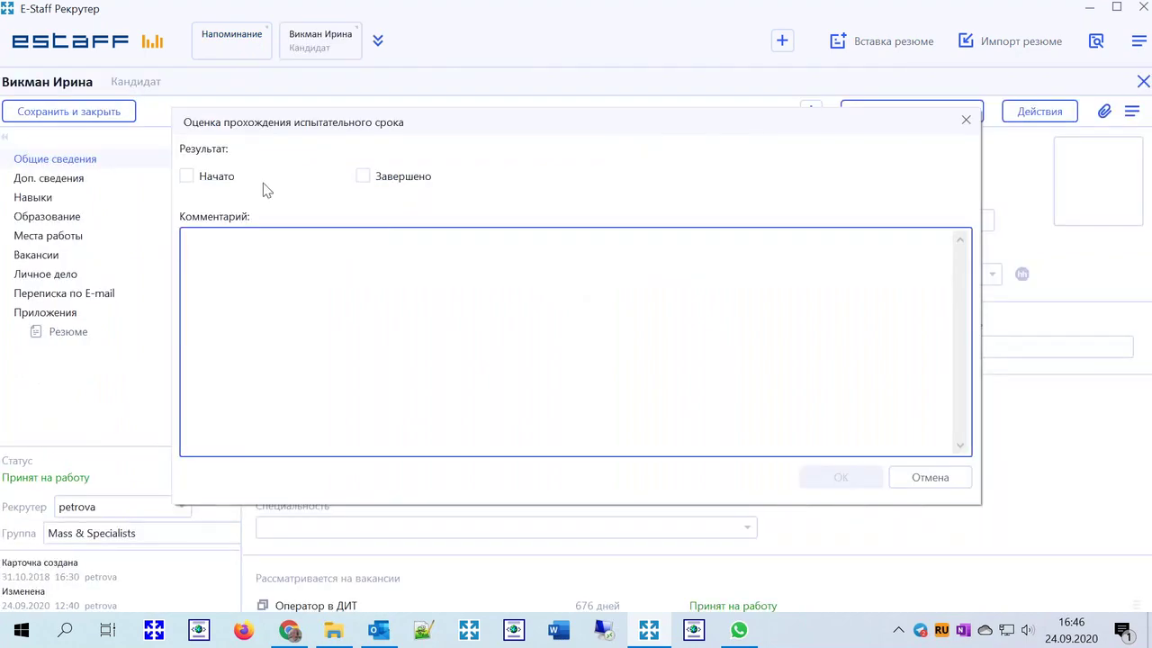
left_click(216, 177)
left_click(817, 482)
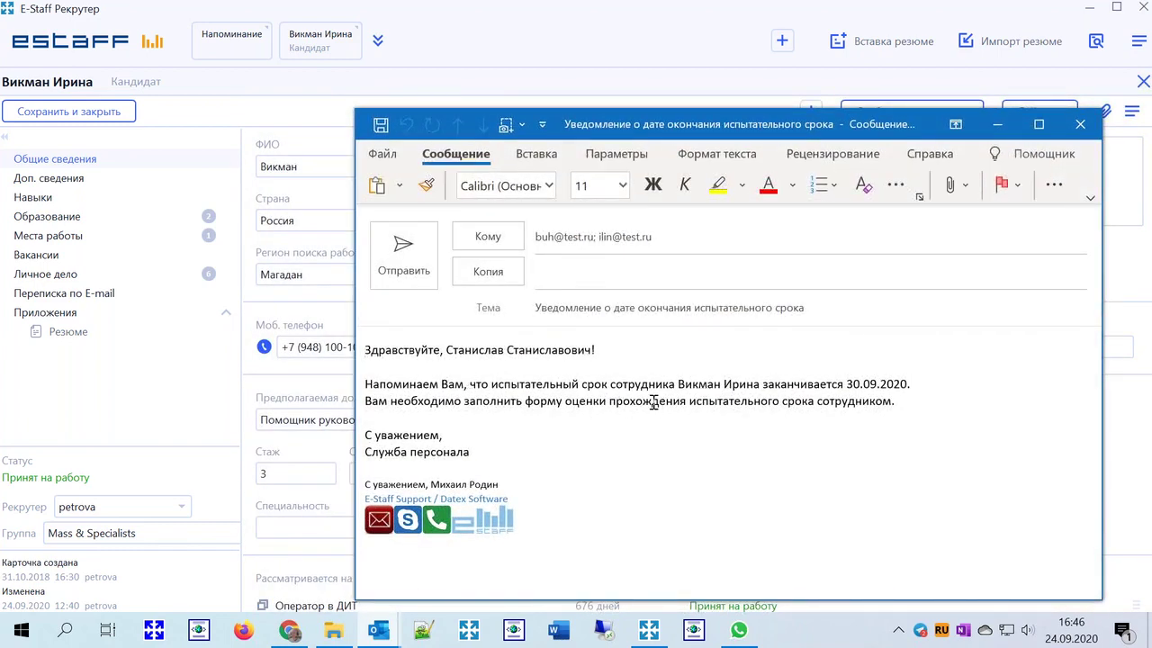
left_click(1080, 128)
left_click(583, 367)
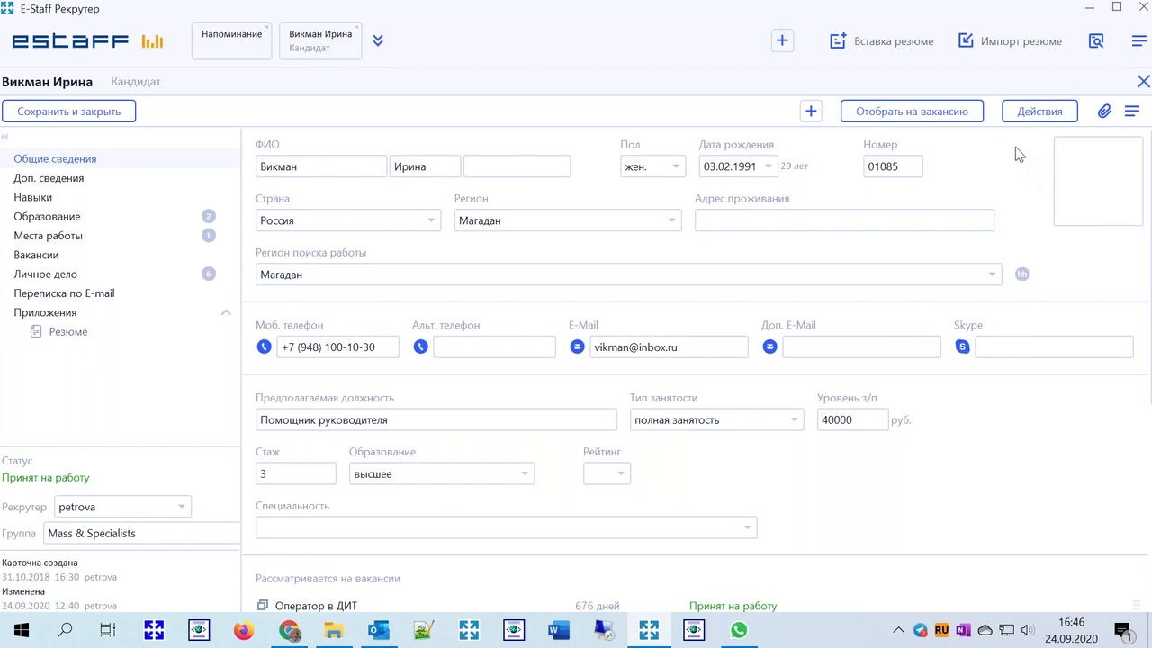
Record the employee as "Уволен" with basis "По инициативе компании" and reason "Проблемы с коммуникацией", then close the card and reminder window
left_click(1031, 110)
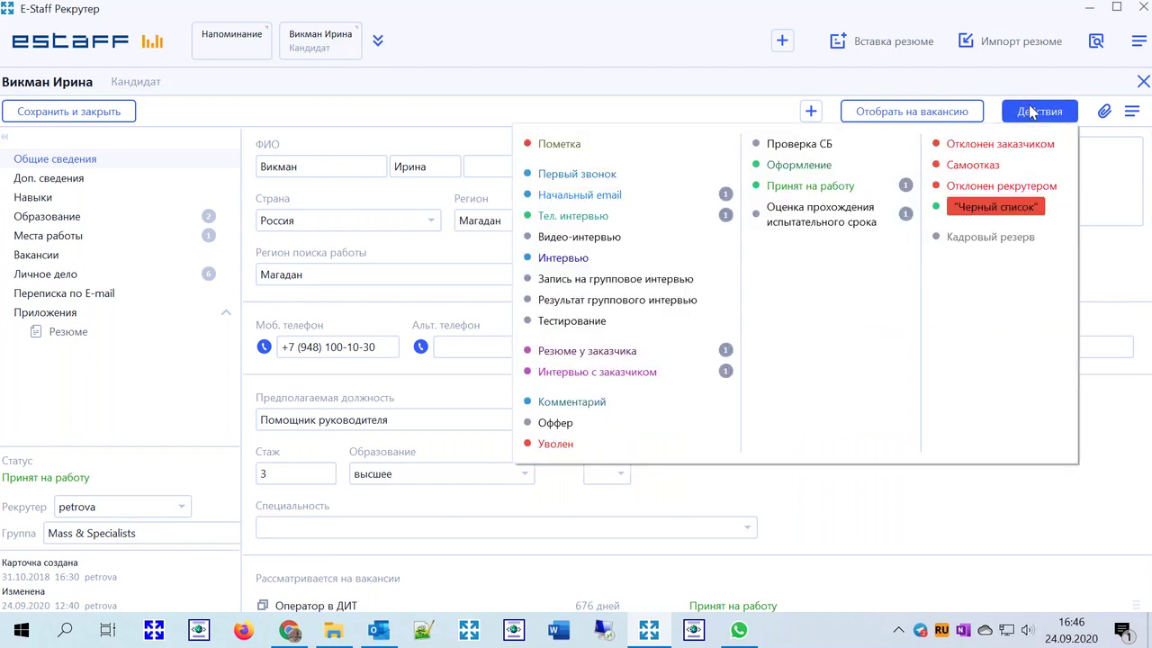
left_click(555, 443)
left_click(510, 172)
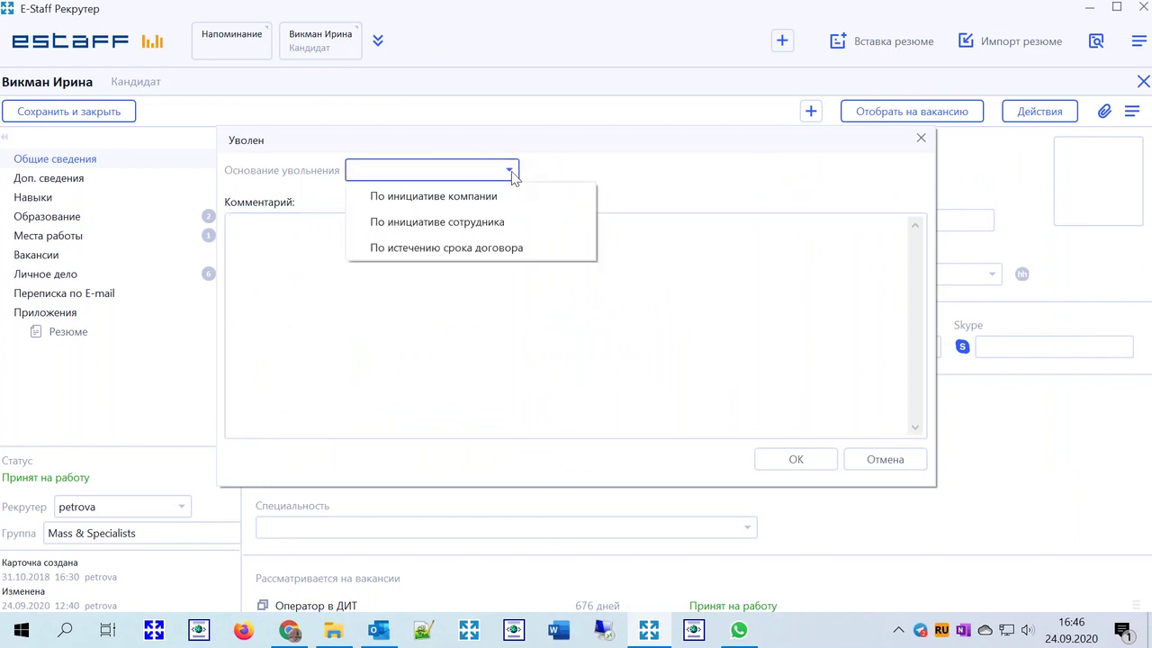
left_click(444, 198)
left_click(681, 171)
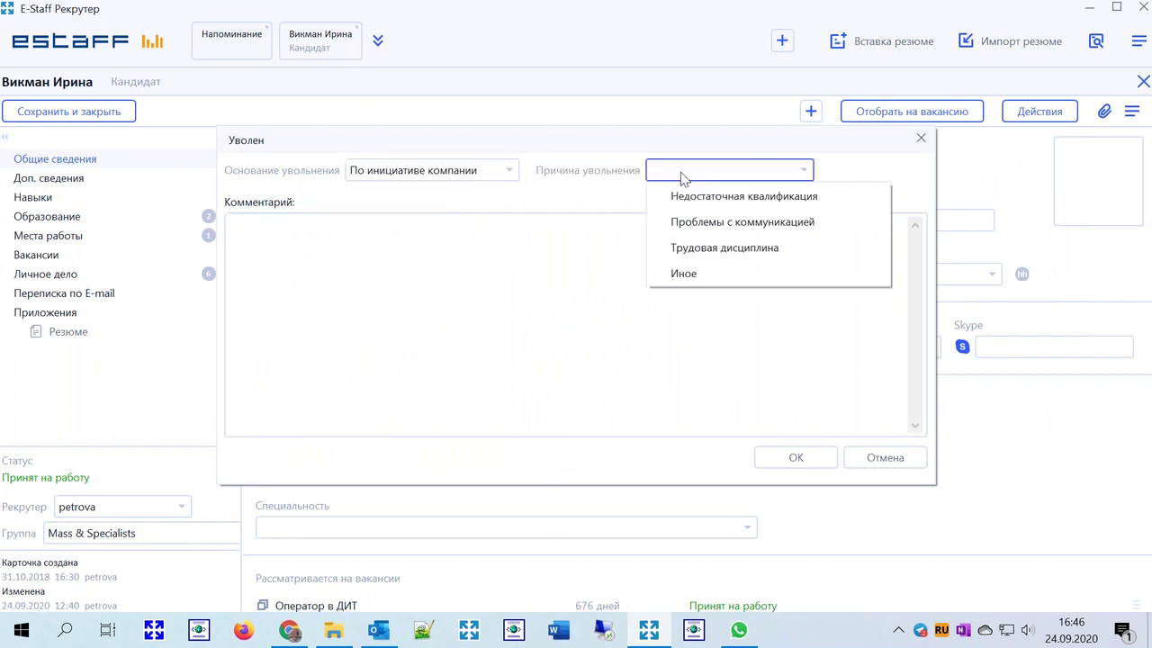
left_click(700, 222)
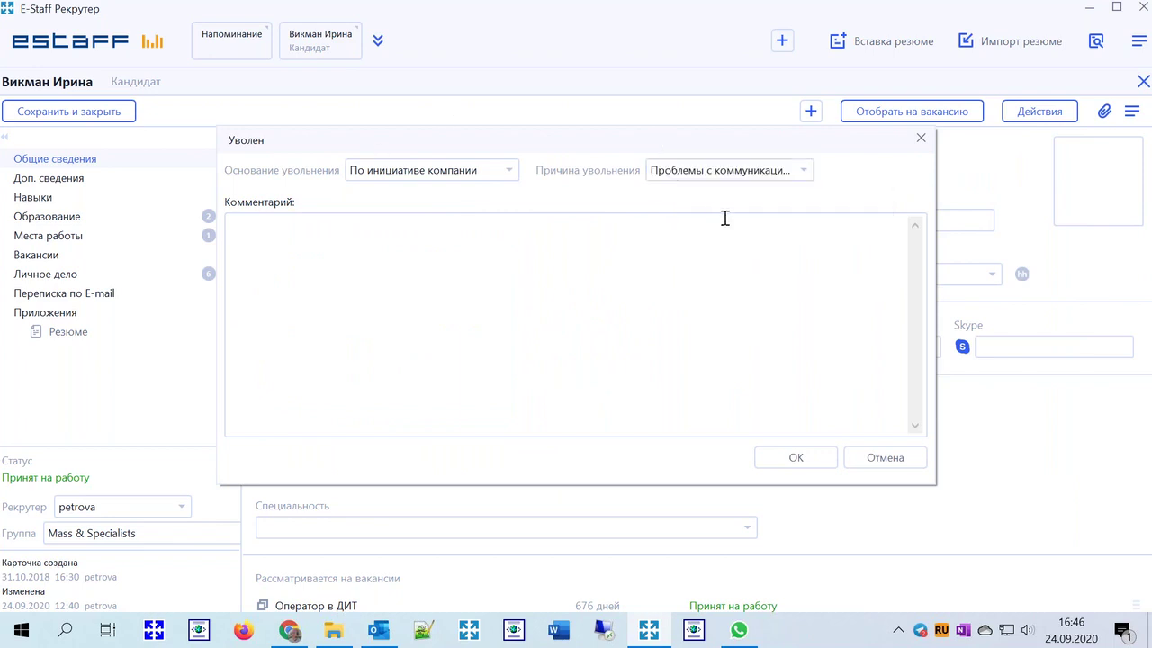
left_click(783, 459)
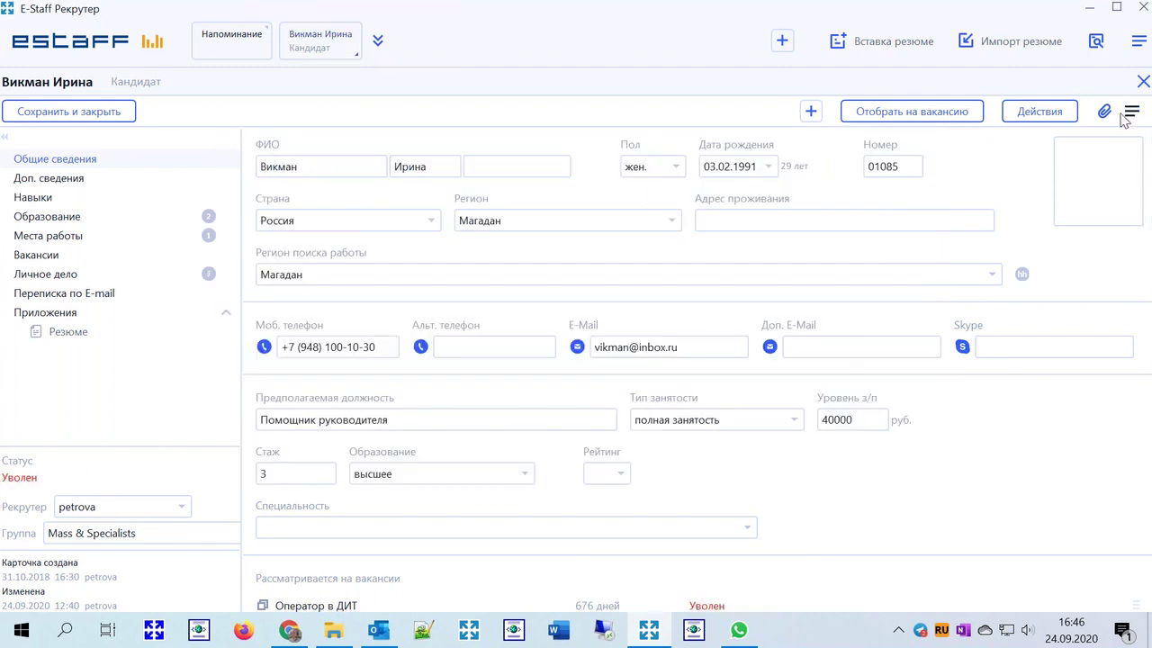
left_click(1143, 81)
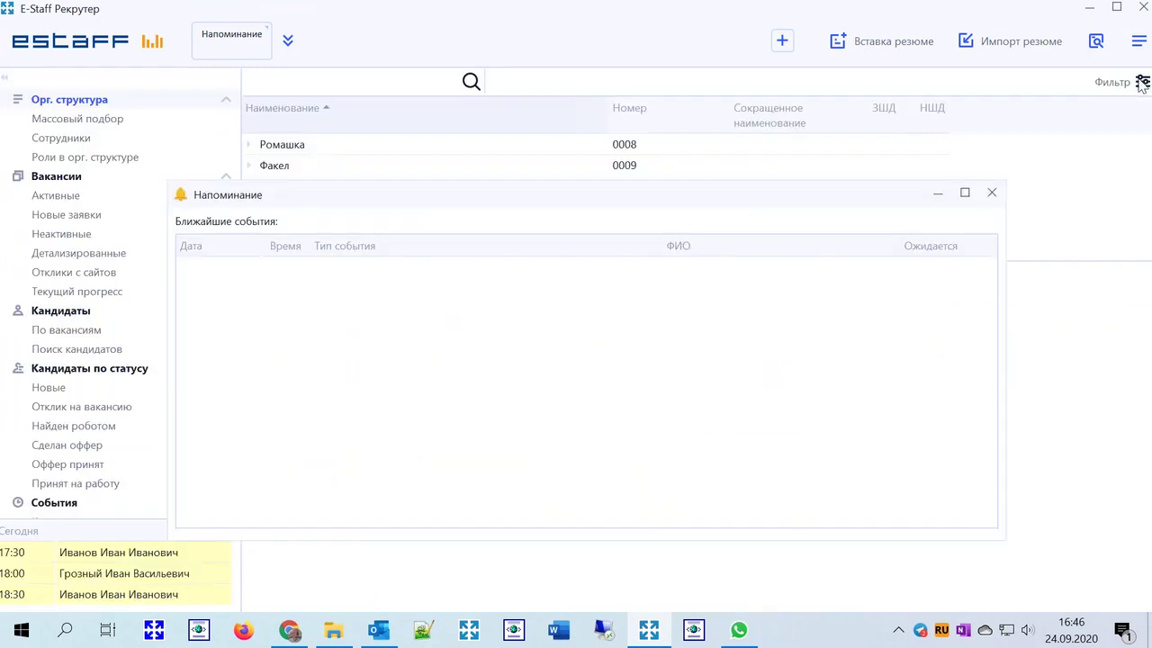
left_click(990, 192)
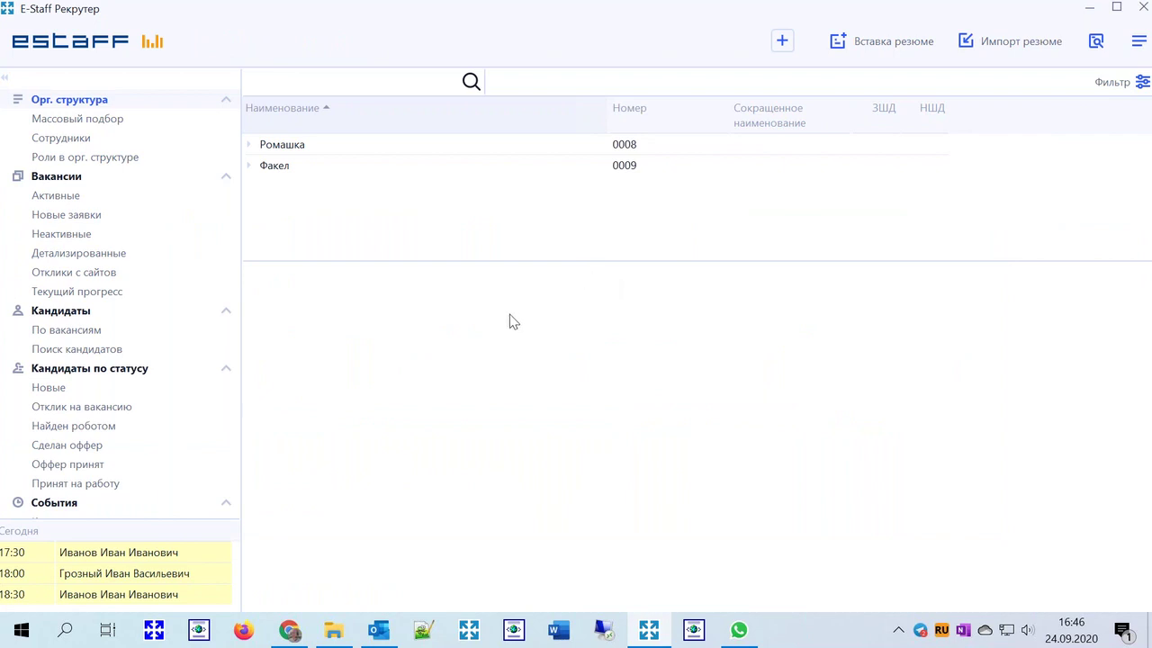
Search the candidate list by surname and open the card of the "Инженер по тестированию" candidate with status "Резюме у заказчика"
left_click(77, 313)
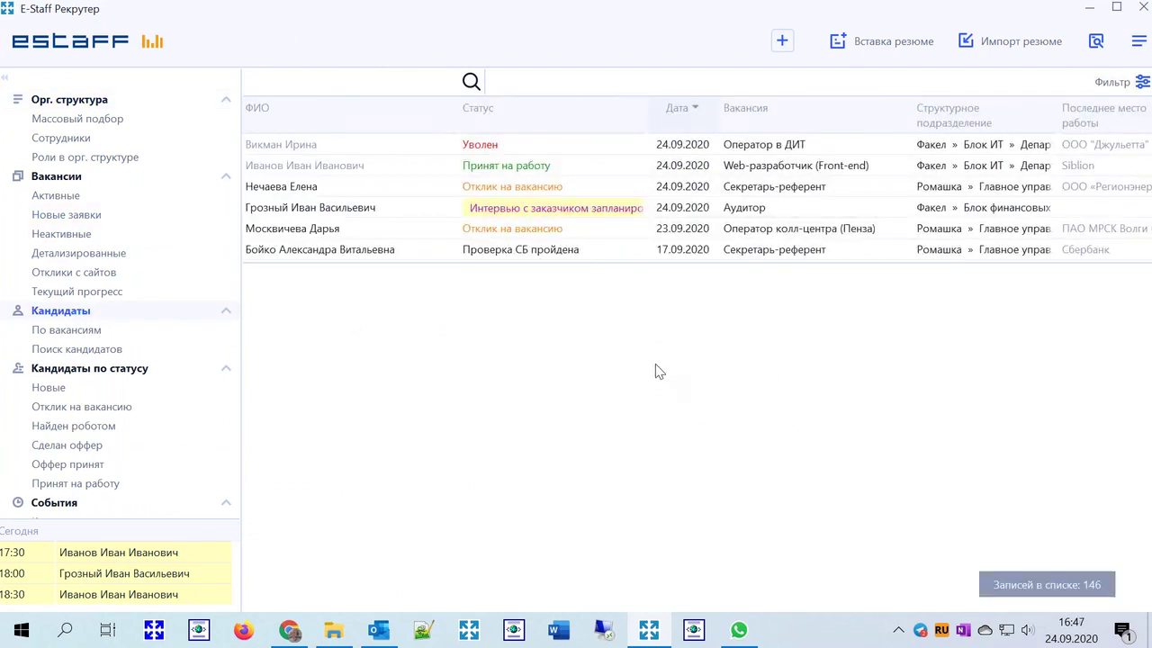
left_click(391, 206)
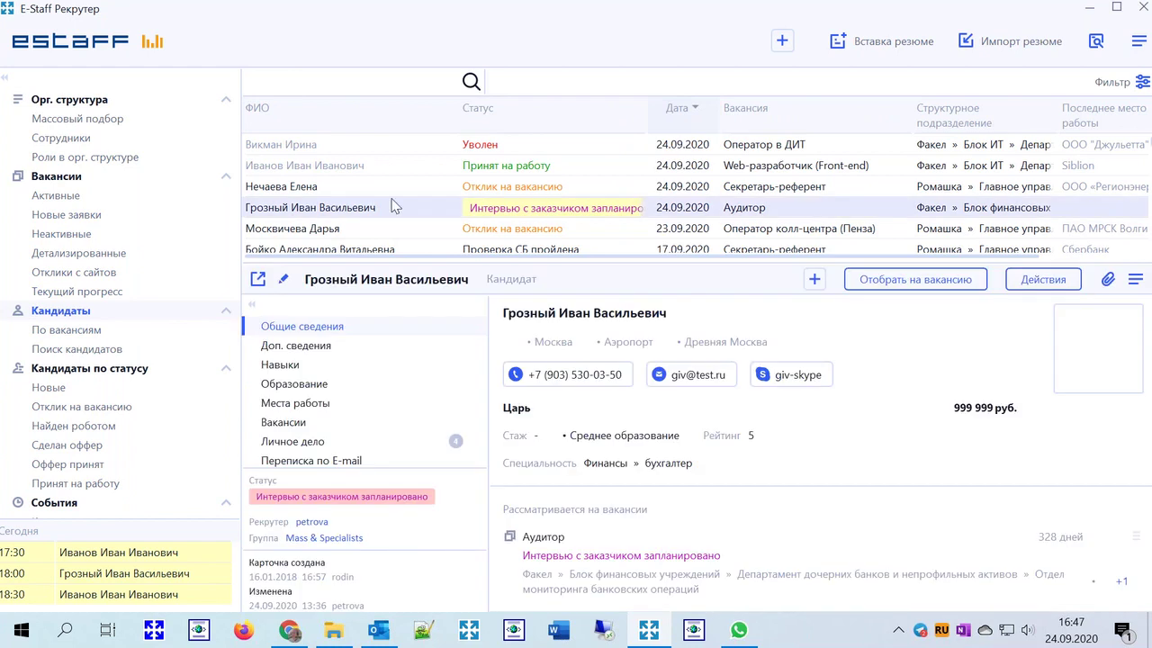
left_click(392, 83)
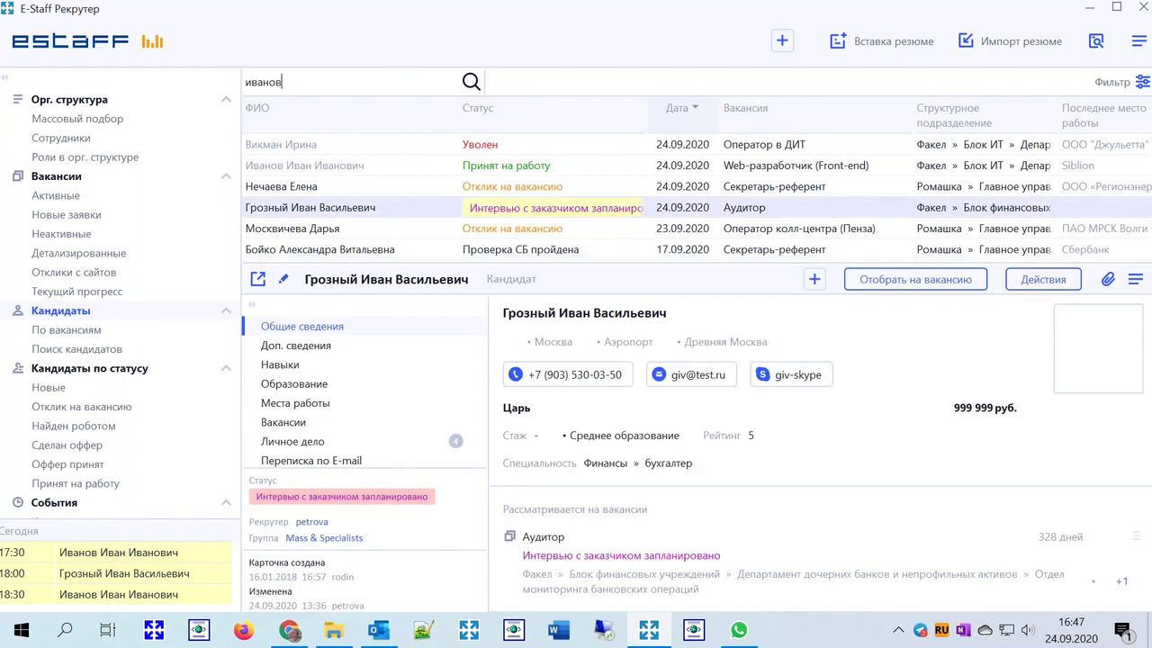
type("иванов")
key("Return")
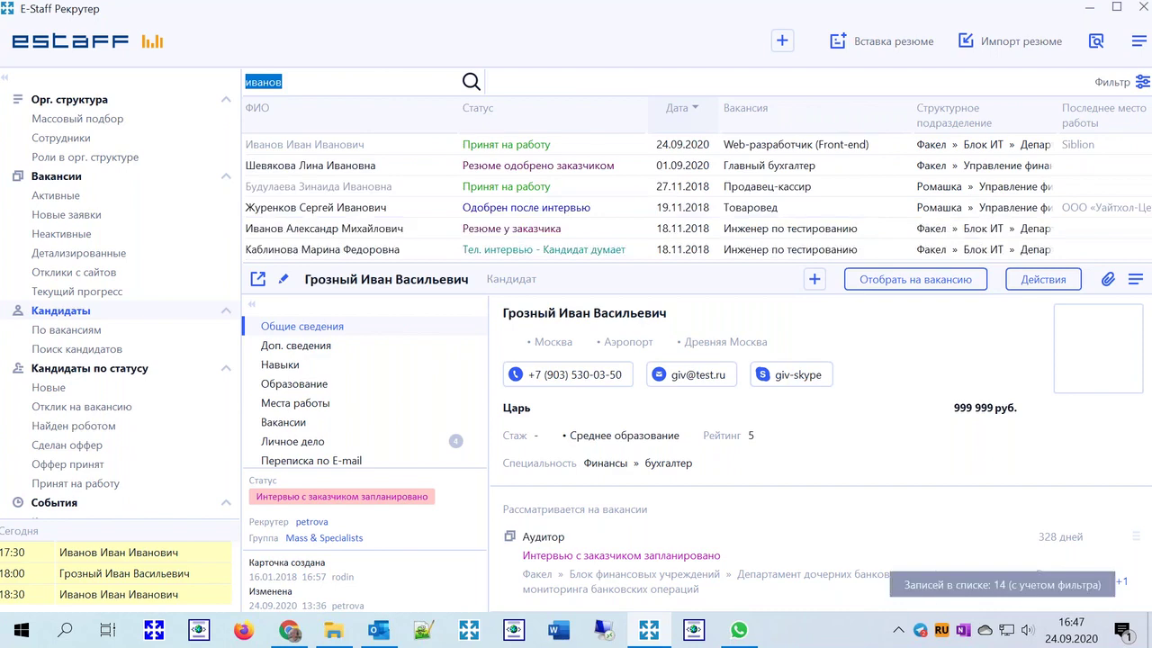
left_click(386, 230)
double_click(435, 234)
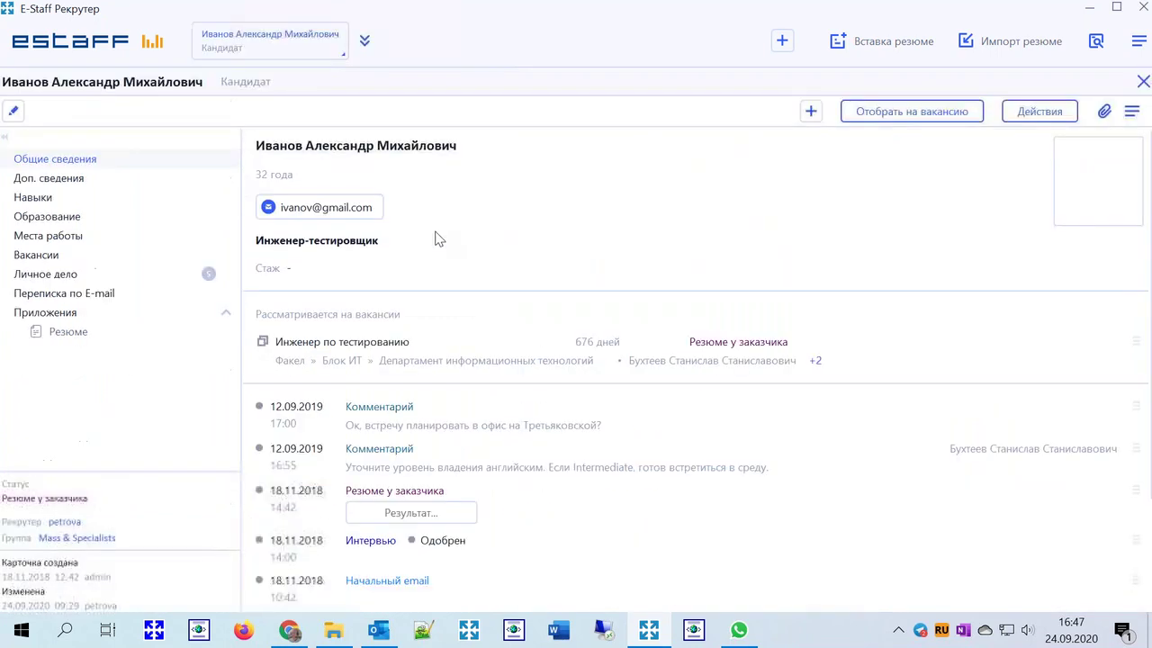
Review several "Re: Интервью" messages in the candidate's email correspondence, from newest to older, and close the card
left_click(64, 293)
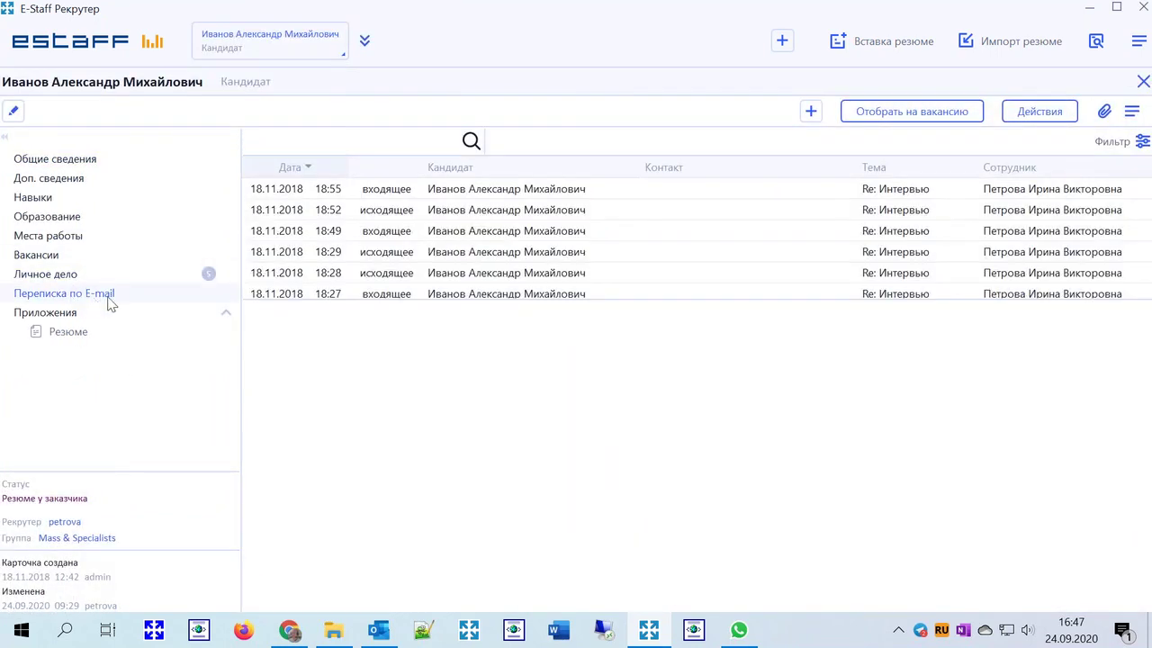
left_click(526, 191)
left_click(518, 210)
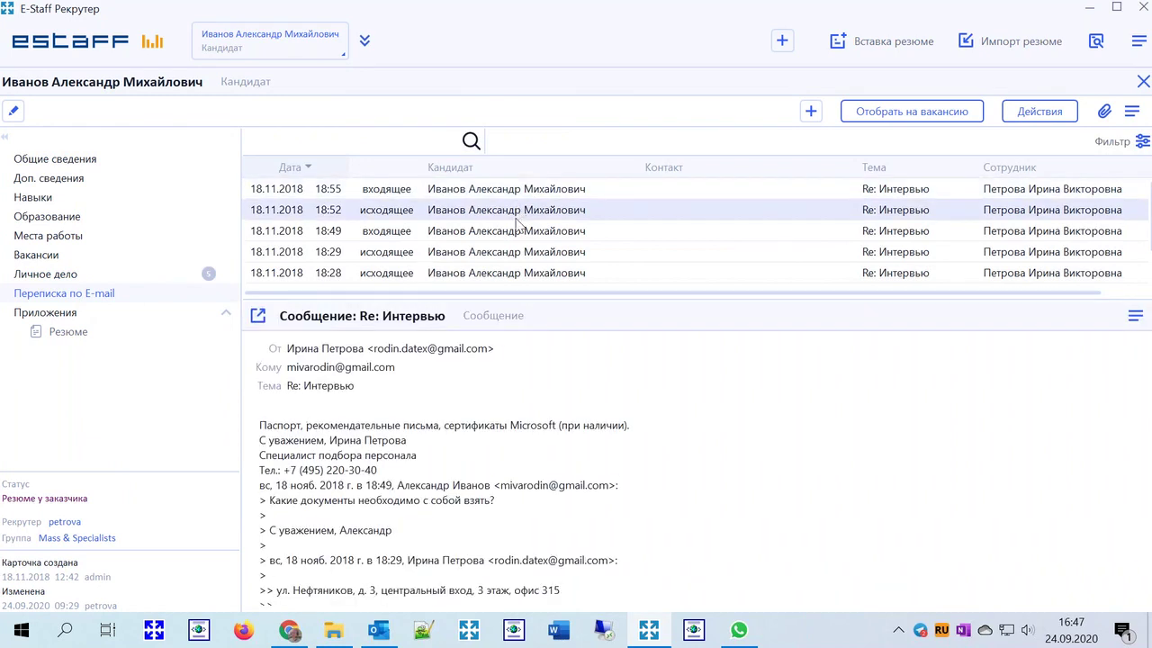
left_click(518, 230)
left_click(522, 252)
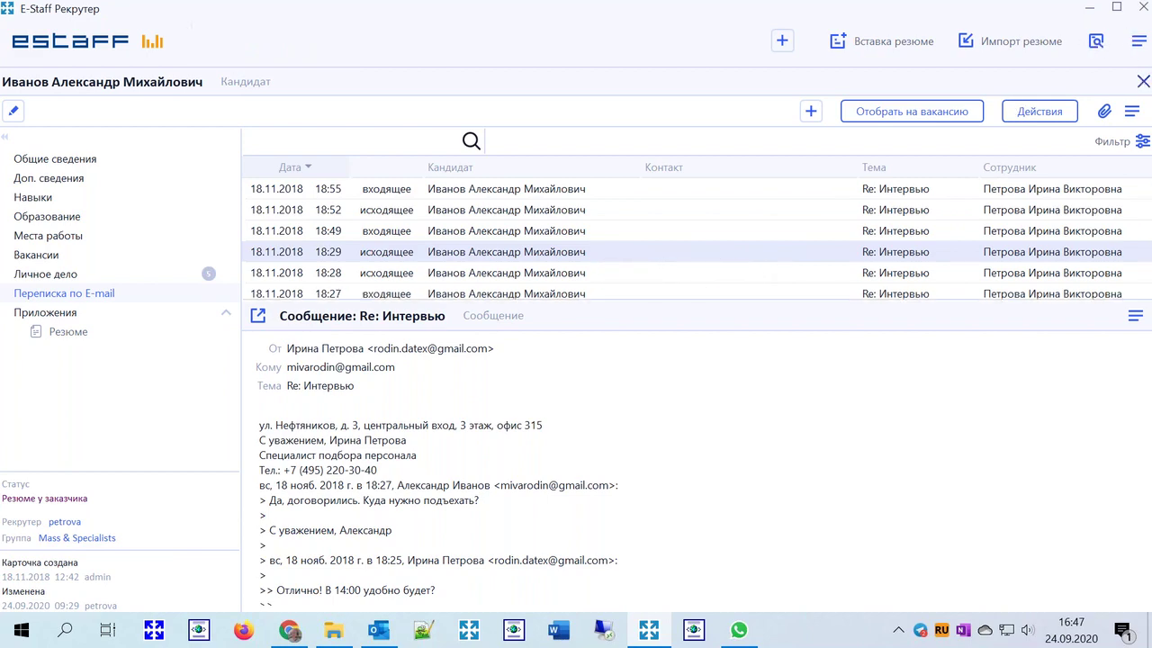
left_click(1142, 82)
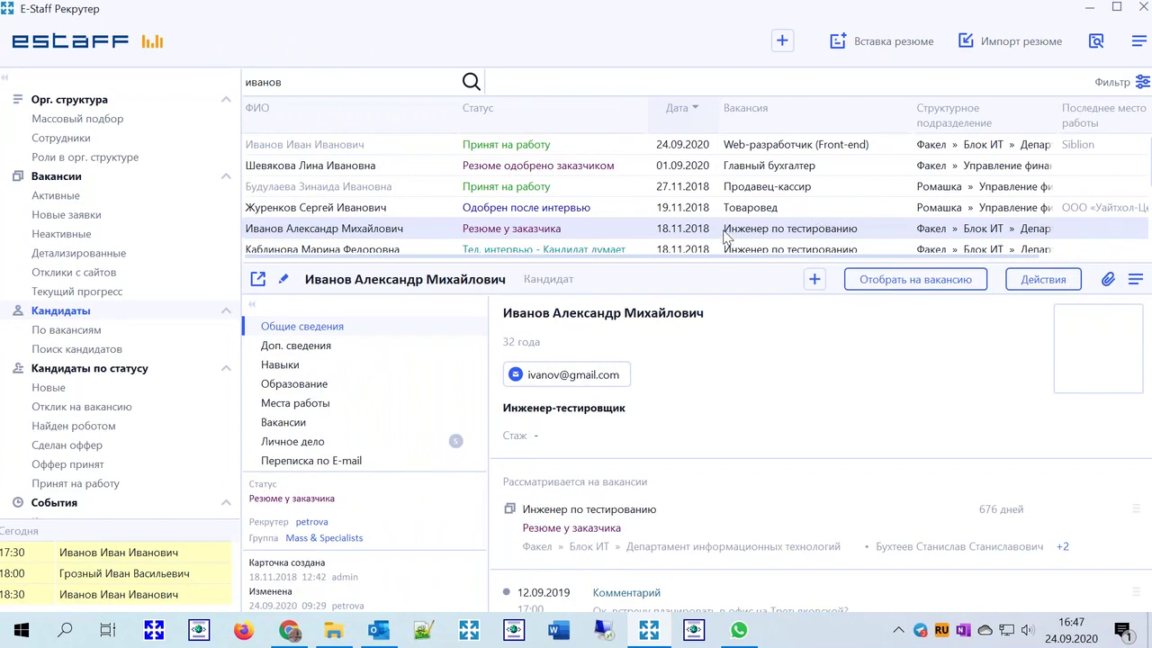
View the day's scheduled interviews in the event calendar and the list of recruiting tasks
scroll(144, 301, "down", 3)
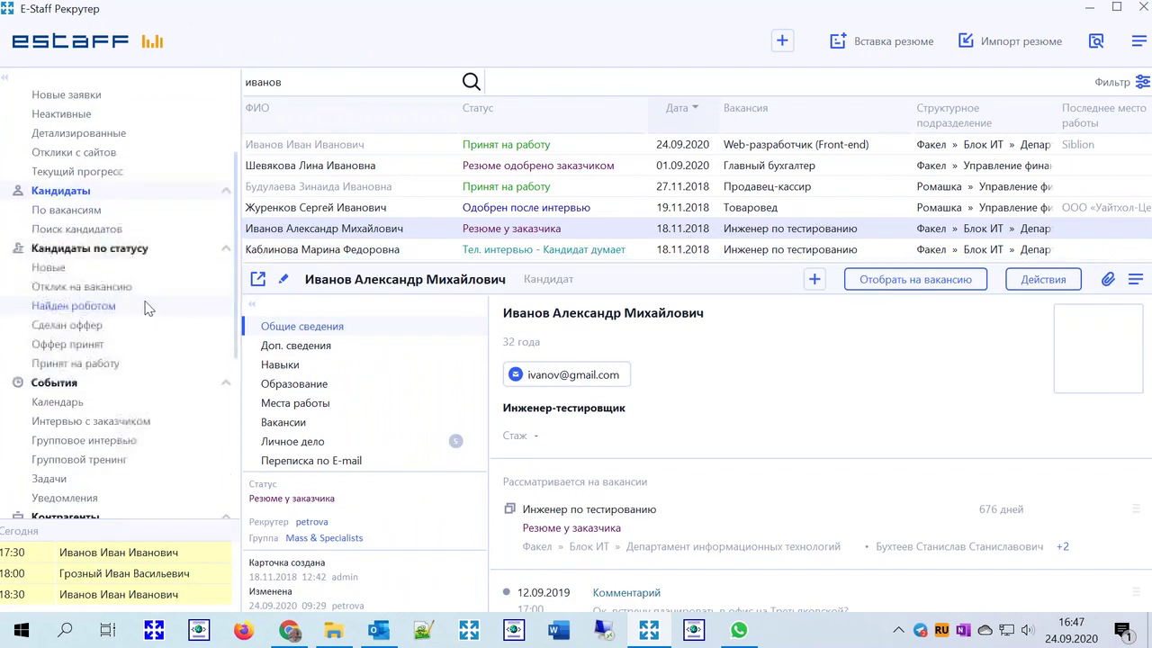
scroll(148, 308, "down", 2)
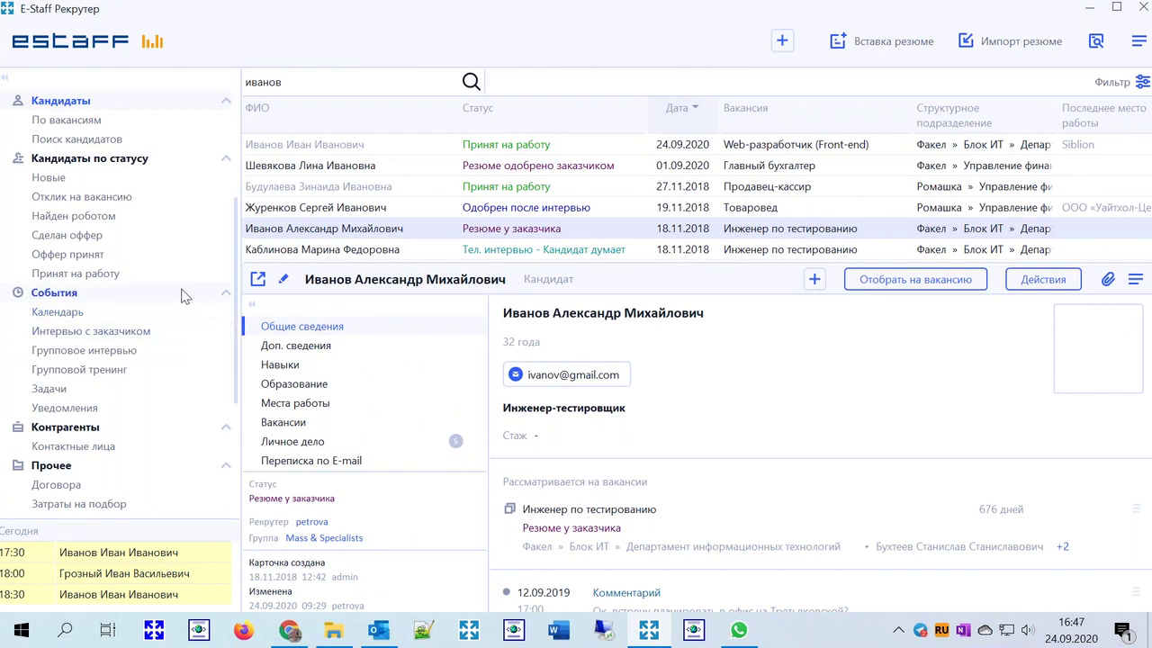
left_click(61, 311)
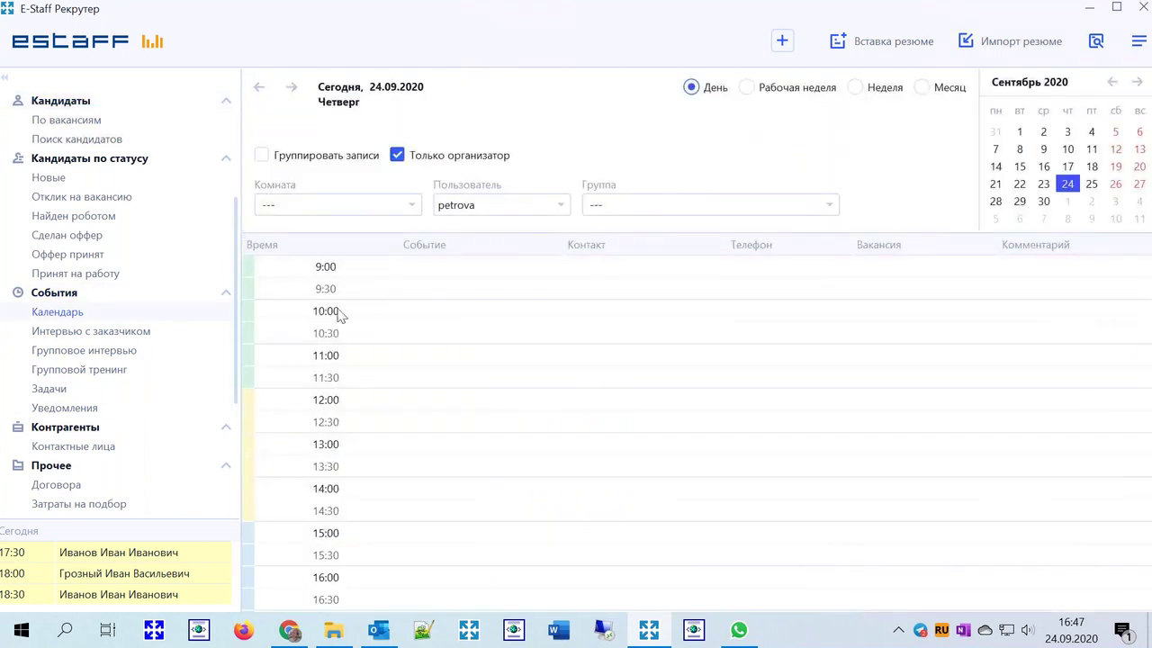
scroll(586, 360, "down", 3)
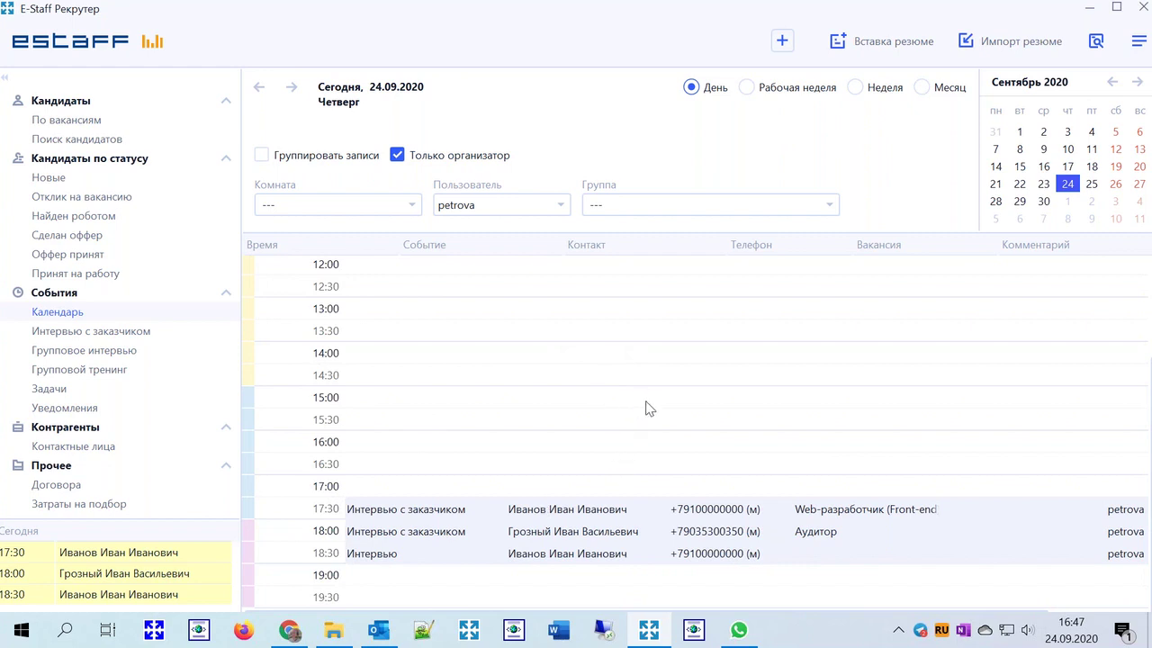
left_click(86, 391)
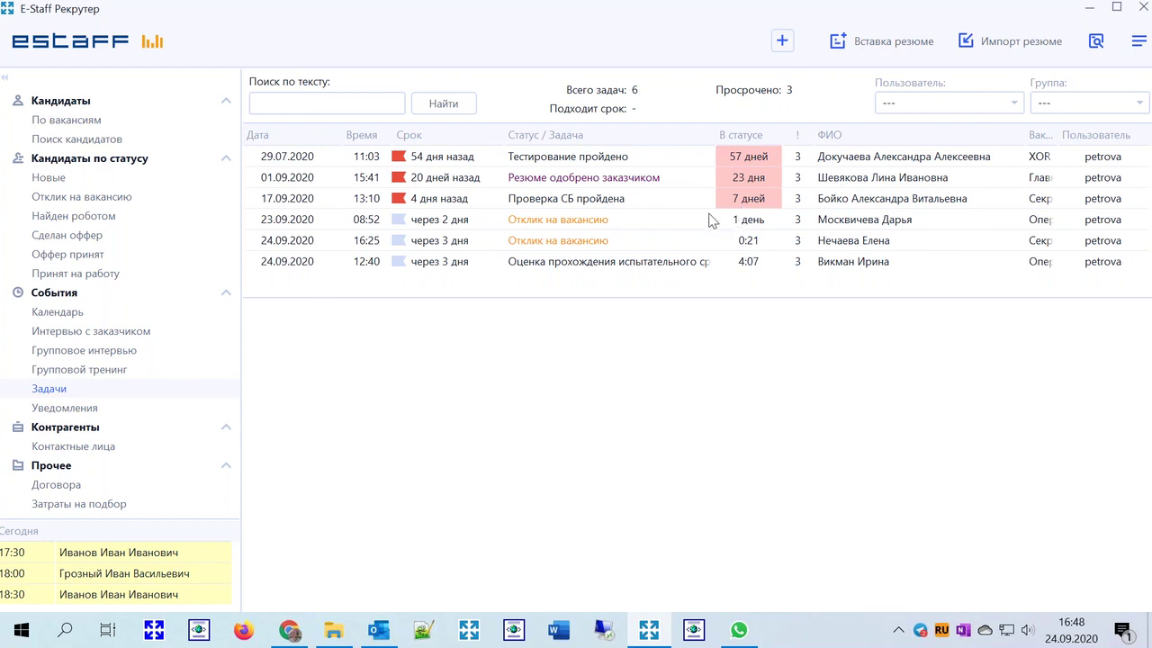
View the "Анкор" organization among the counterparties and the contract with "Контакт" among the contracts
scroll(165, 359, "down", 3)
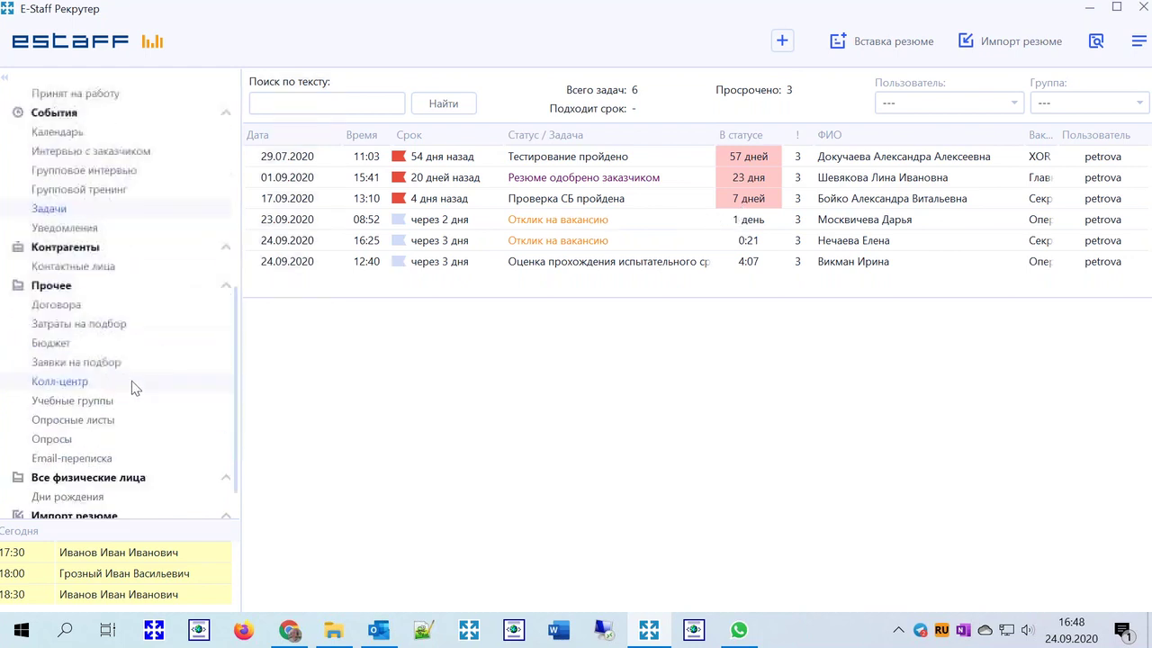
left_click(72, 248)
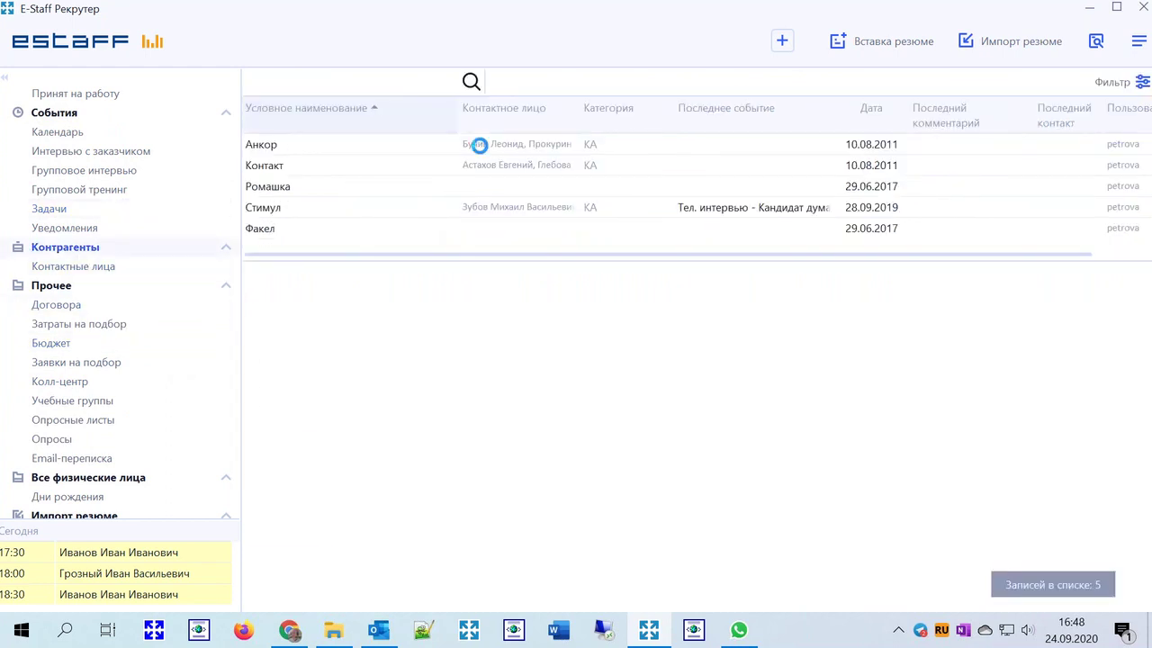
left_click(479, 145)
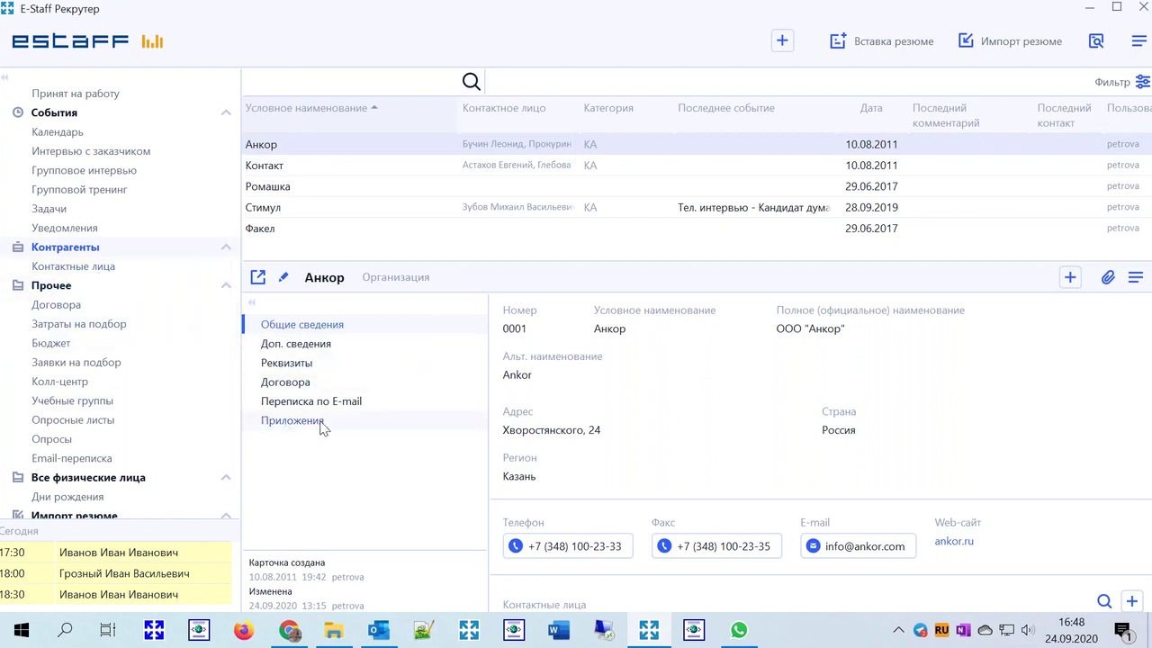
left_click(65, 307)
left_click(387, 151)
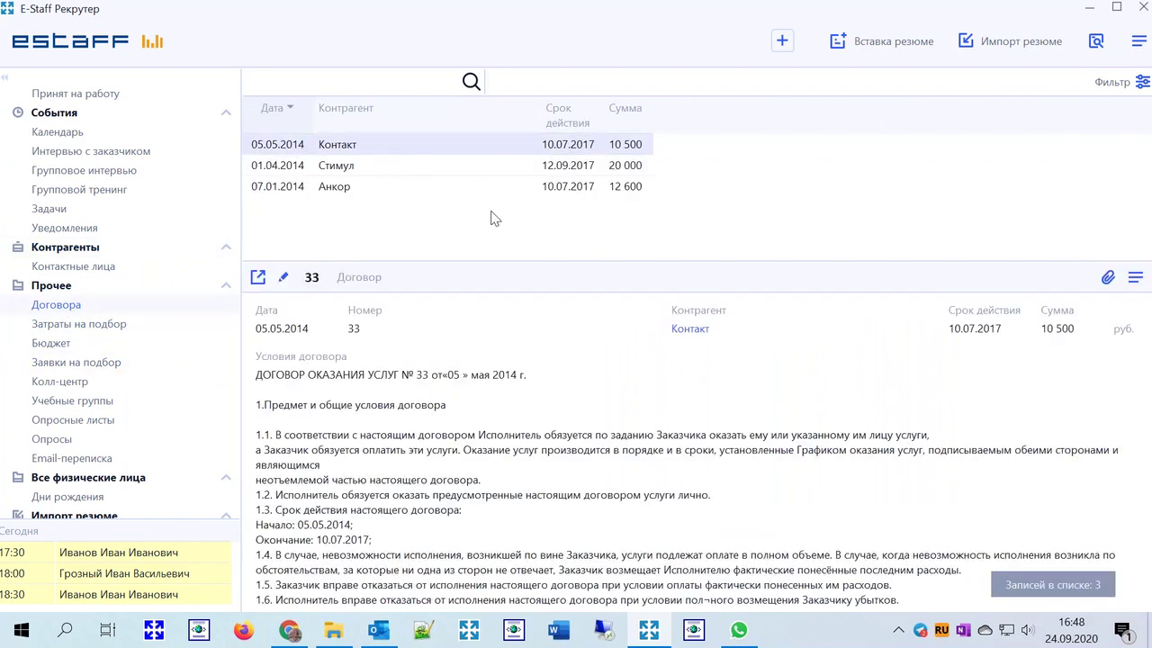
View an "Анкор" expense among the recruitment costs and the budget for quarter 3 of 2017
left_click(77, 325)
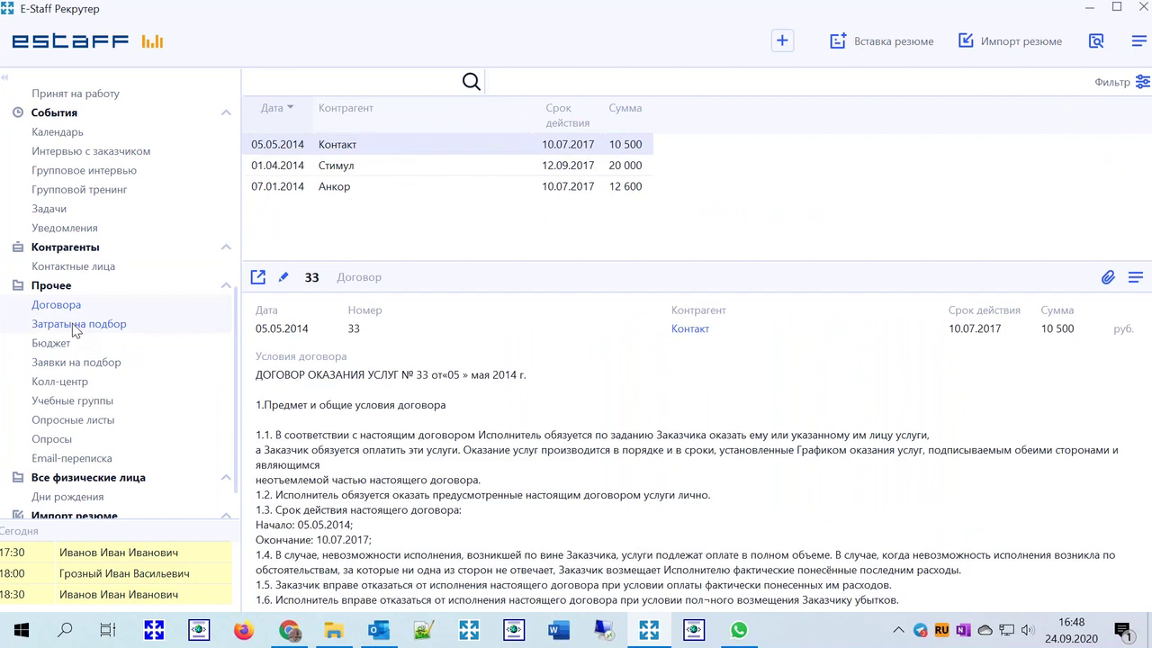
left_click(493, 181)
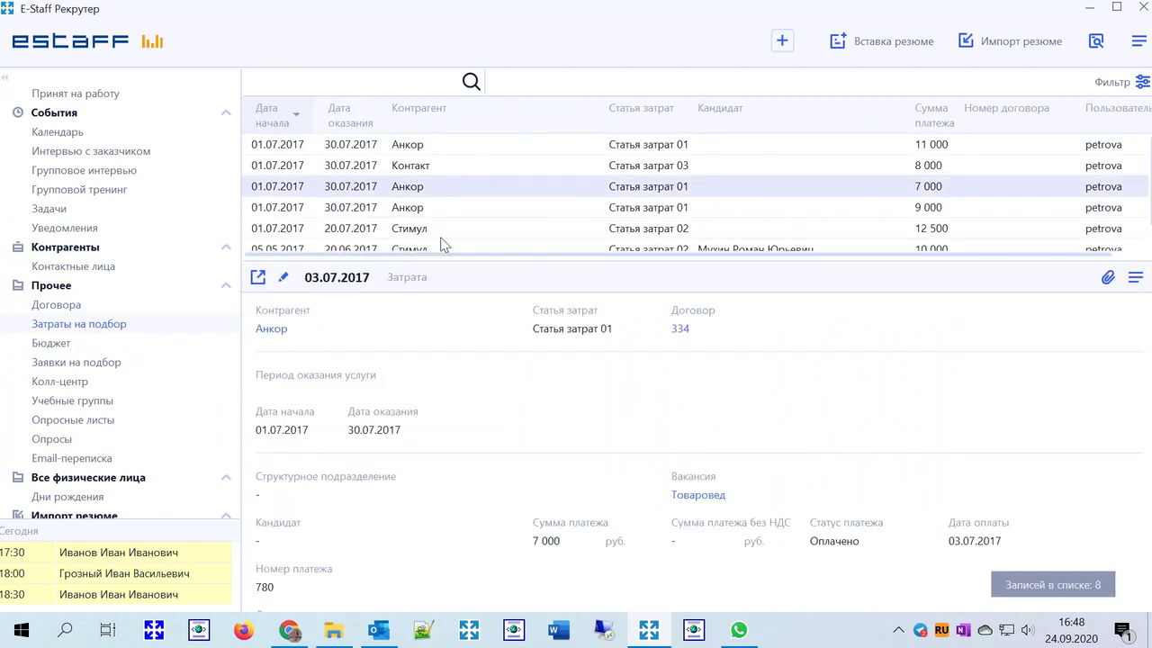
left_click(59, 343)
left_click(425, 165)
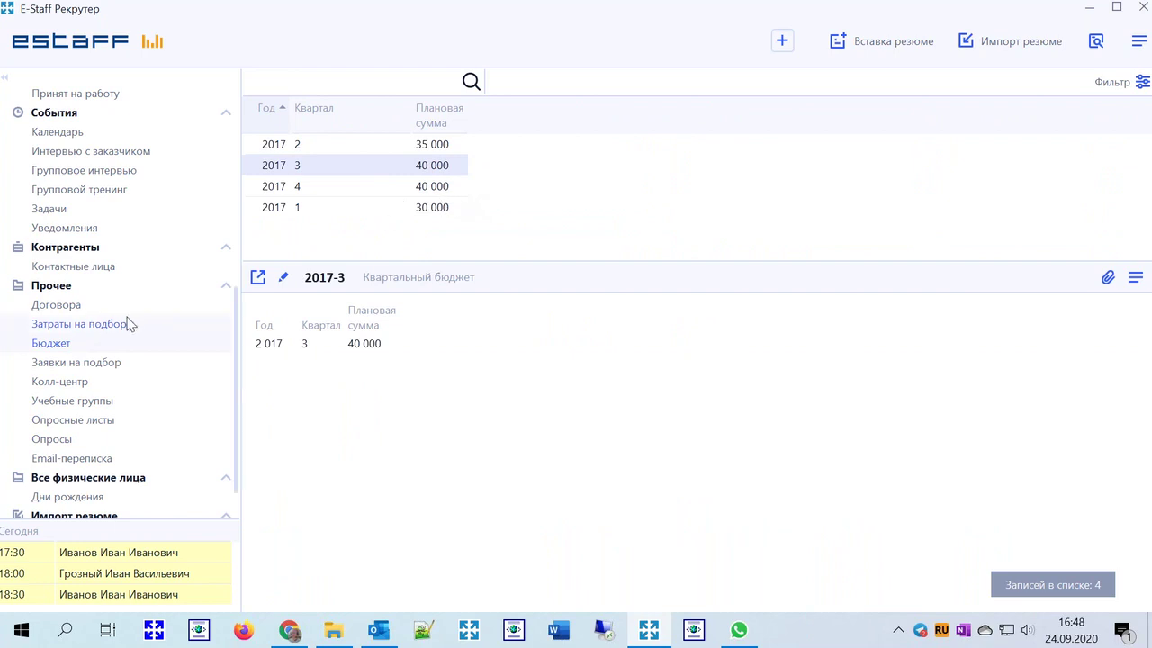
scroll(135, 322, "down", 1)
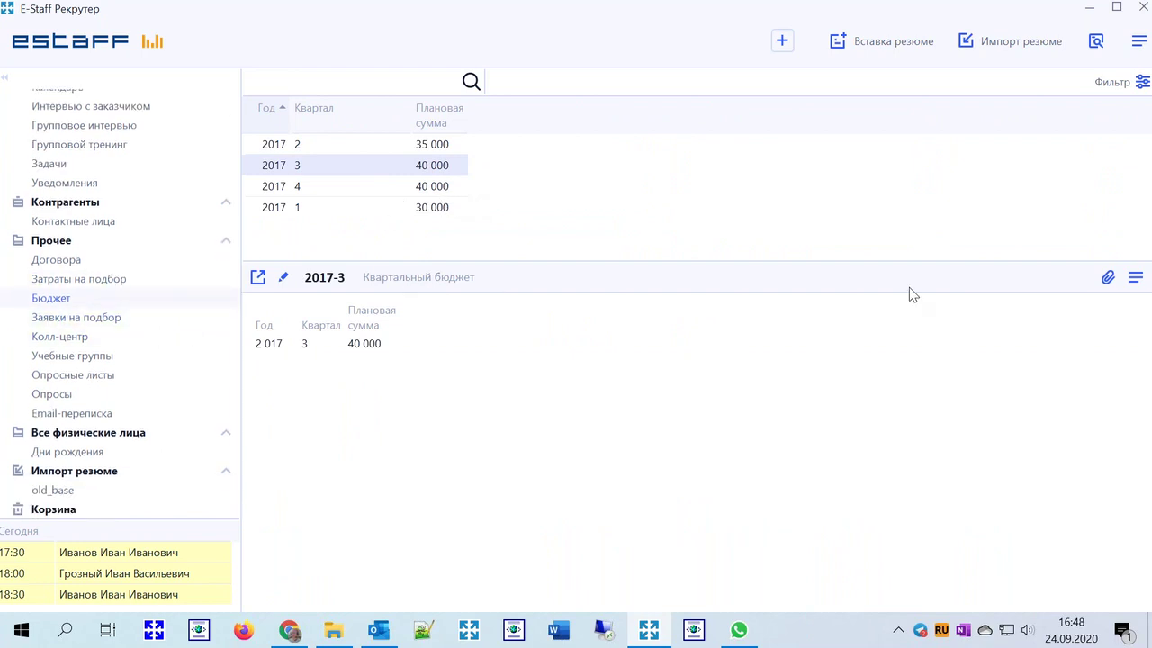
Open the reports and generate "Воронка подбора" for the year 2018
left_click(1139, 42)
left_click(940, 99)
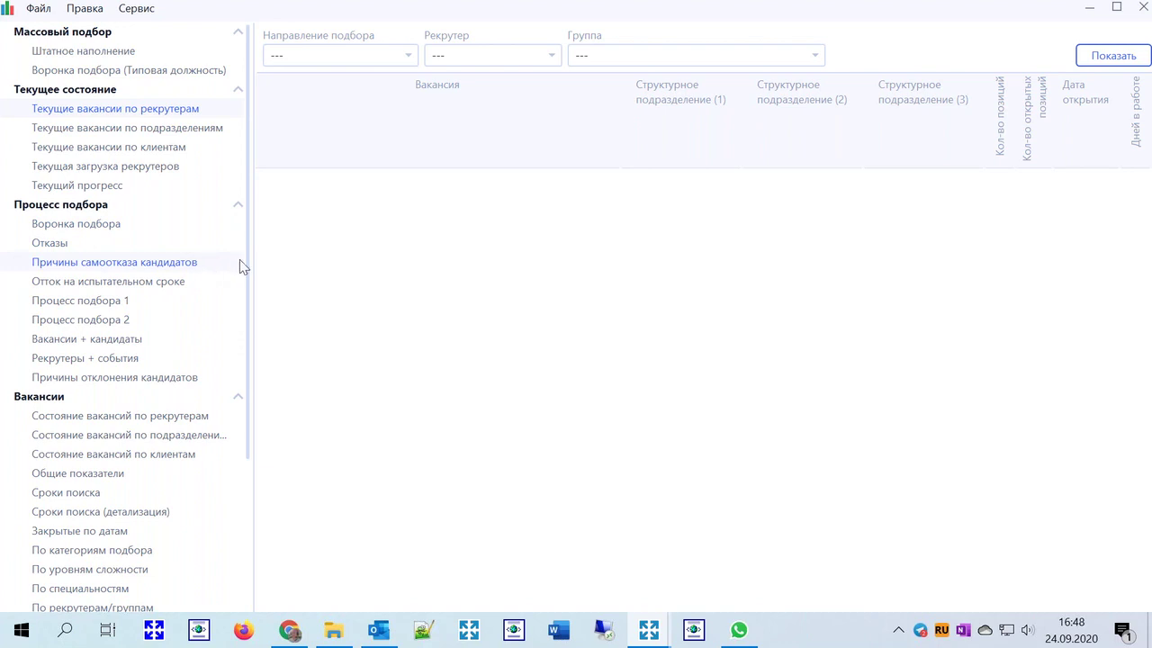
left_click(108, 227)
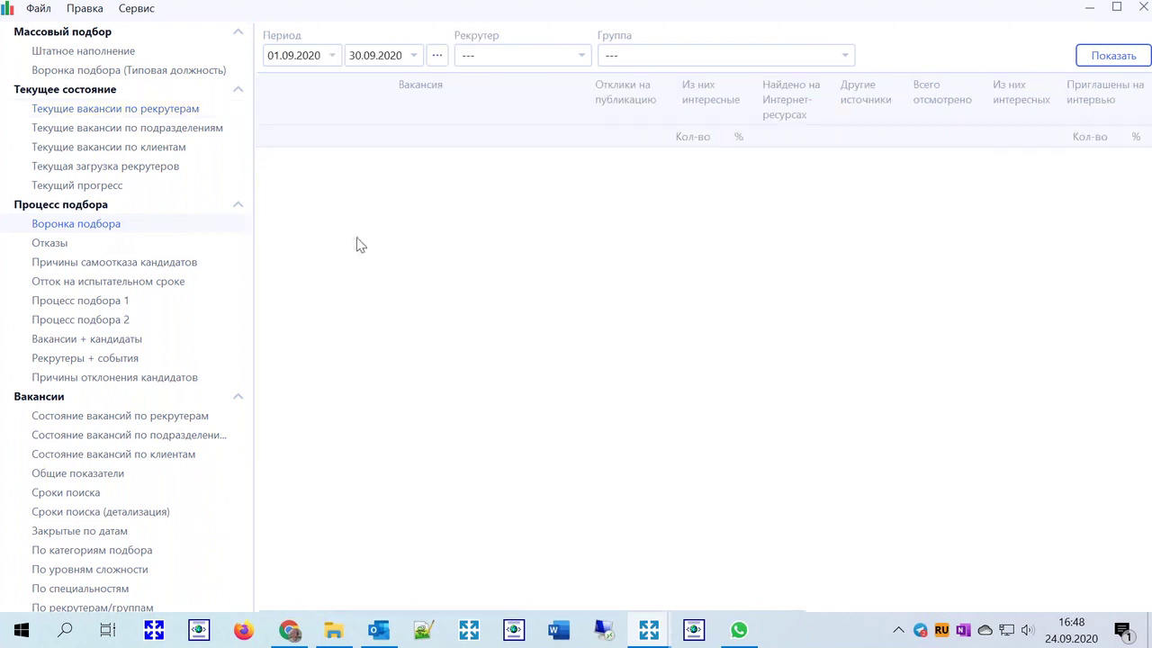
left_click(435, 57)
mouse_move(496, 172)
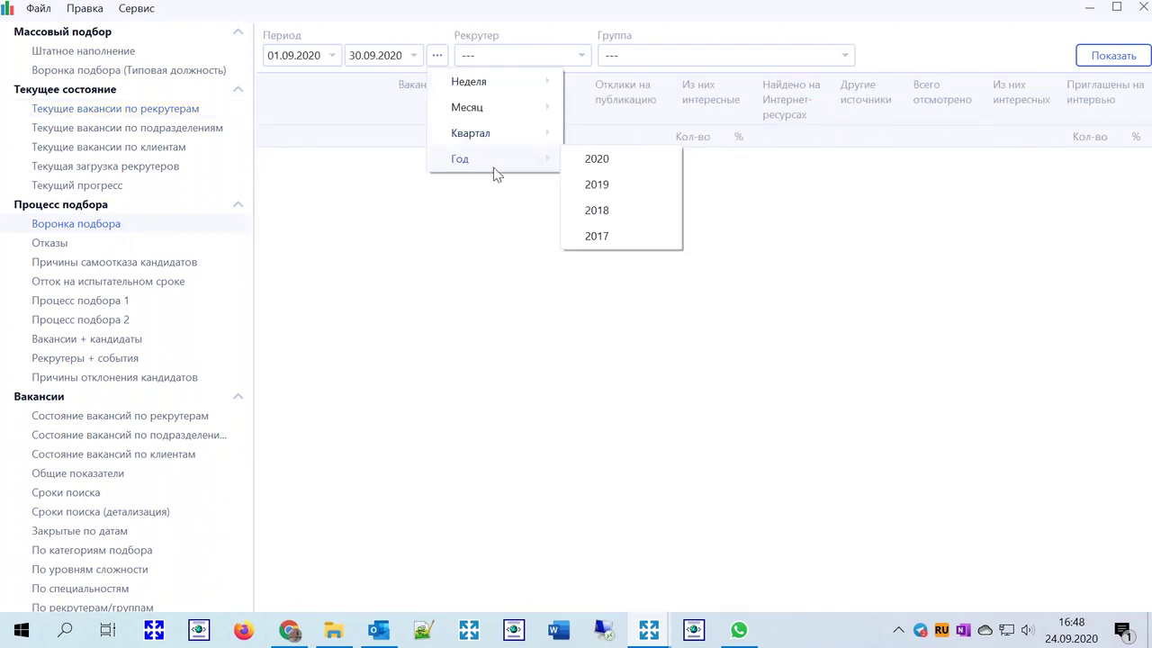
left_click(630, 219)
left_click(1124, 65)
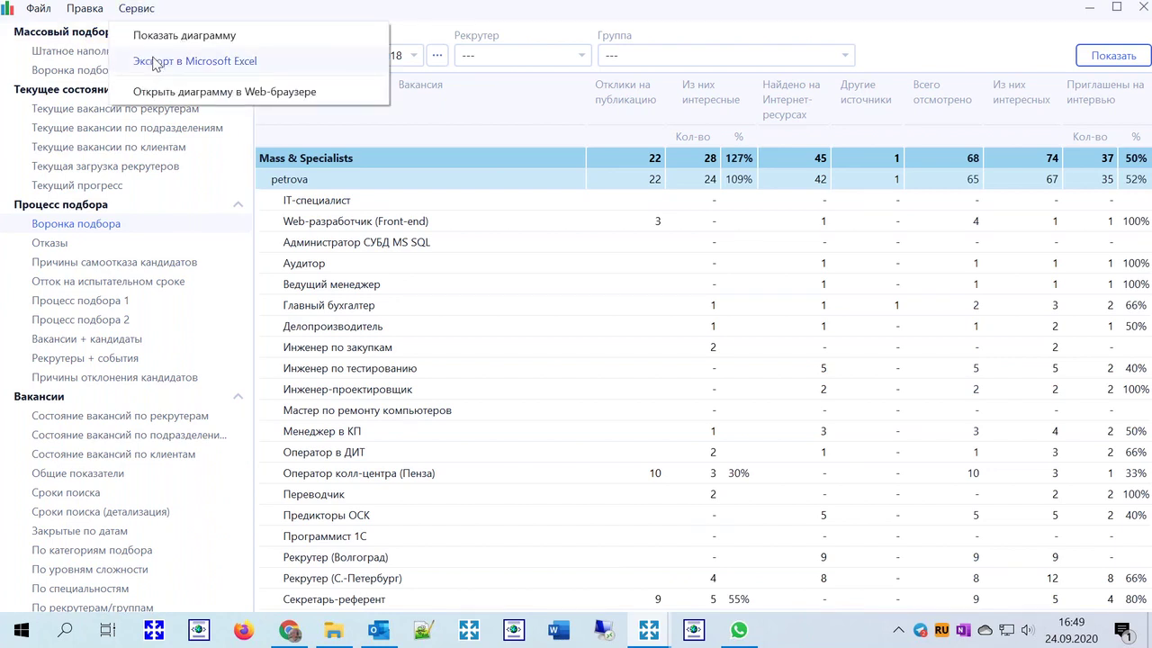
Generate the "Текущие вакансии по рекрутерам" report without filters and look through it to the totals
left_click(96, 115)
left_click(1113, 57)
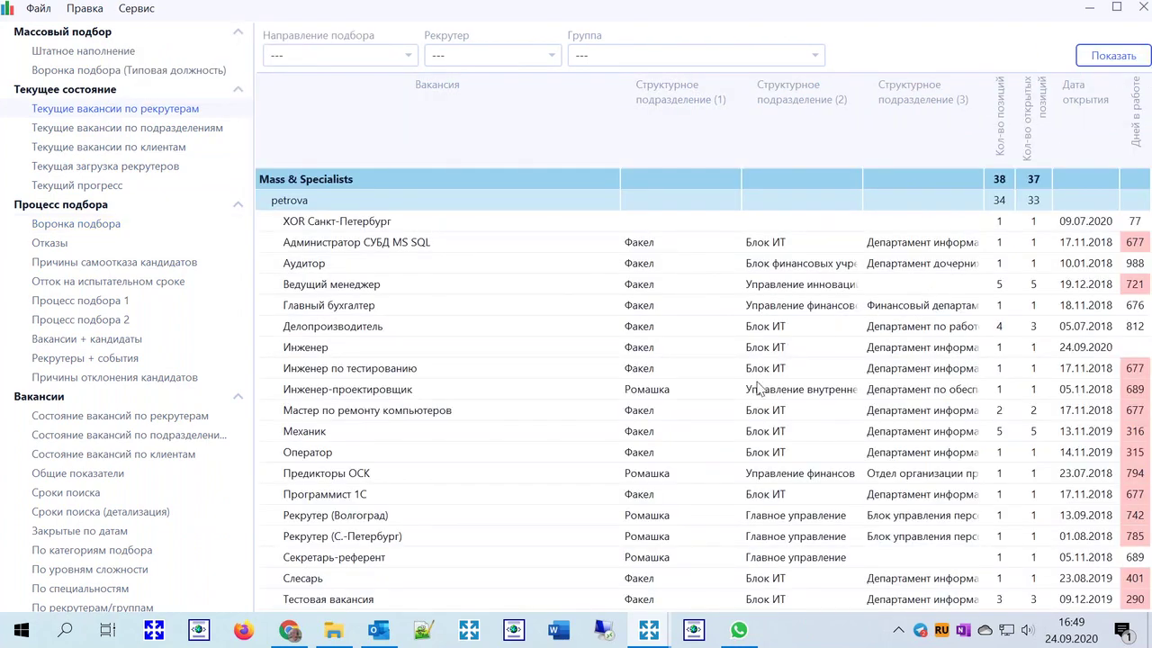
scroll(1017, 216, "down", 5)
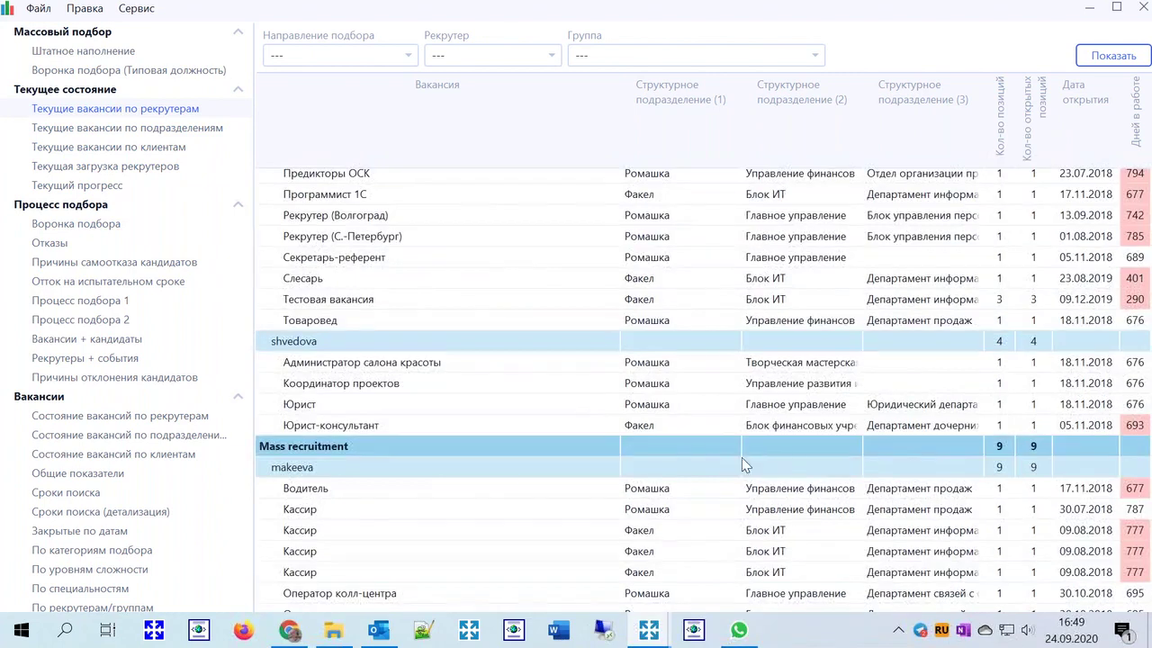
scroll(900, 472, "down", 2)
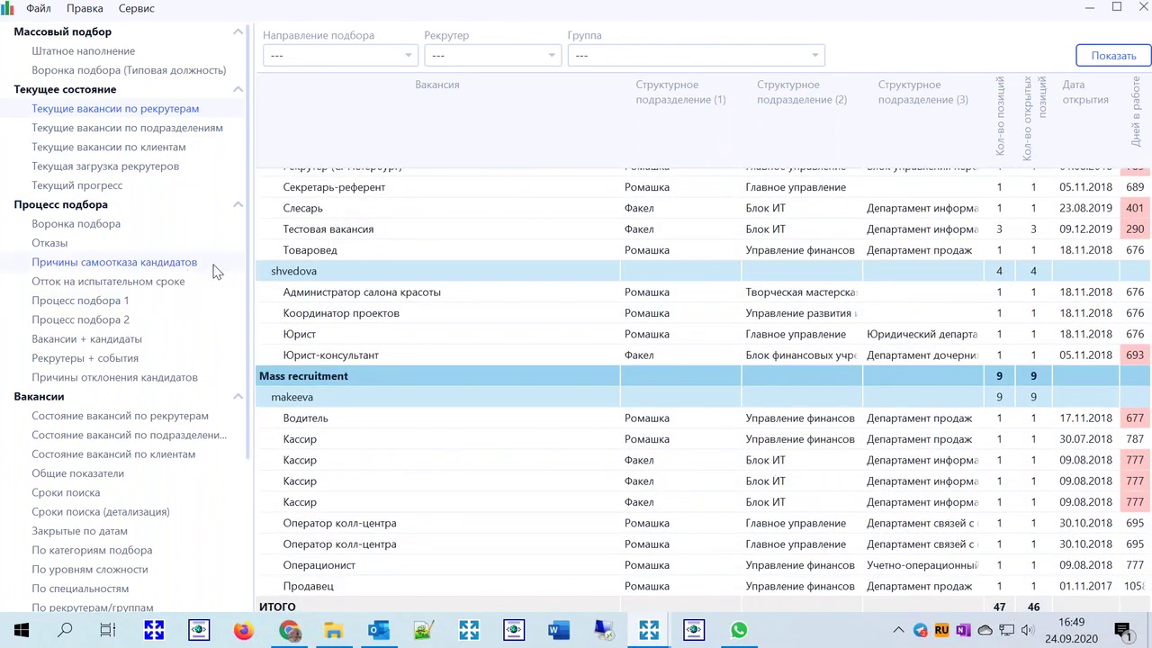
Generate "Состояние вакансий по рекрутерам" for 01.09.2020–30.09.2020 and show the vacancies behind the start-of-period total
left_click(131, 416)
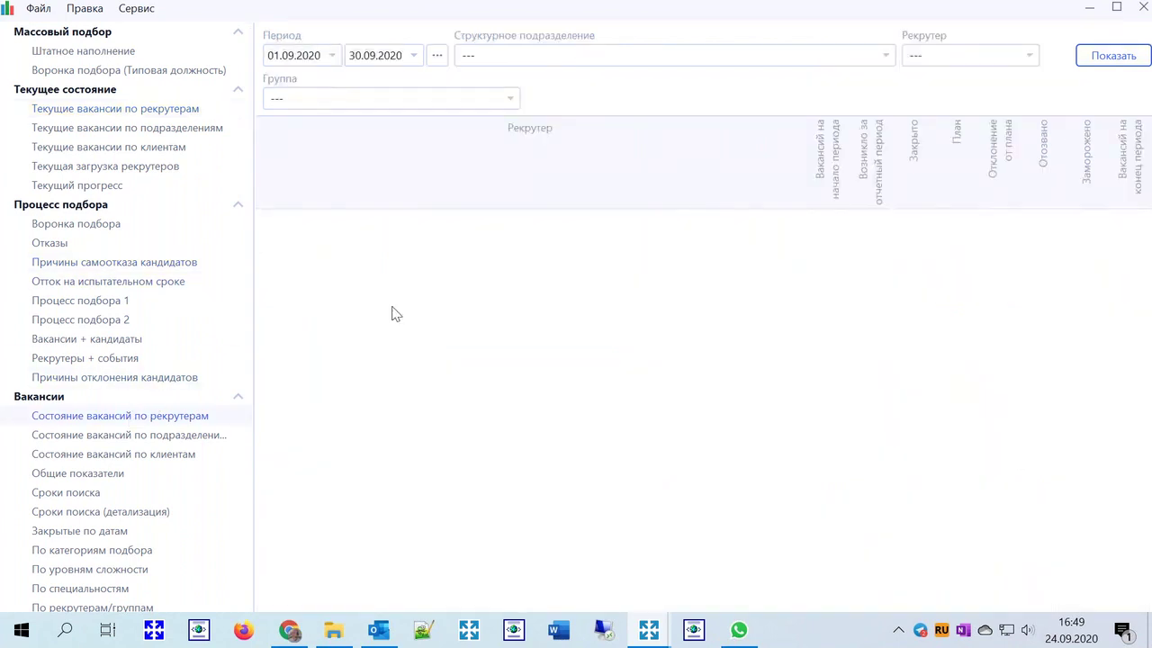
left_click(1087, 58)
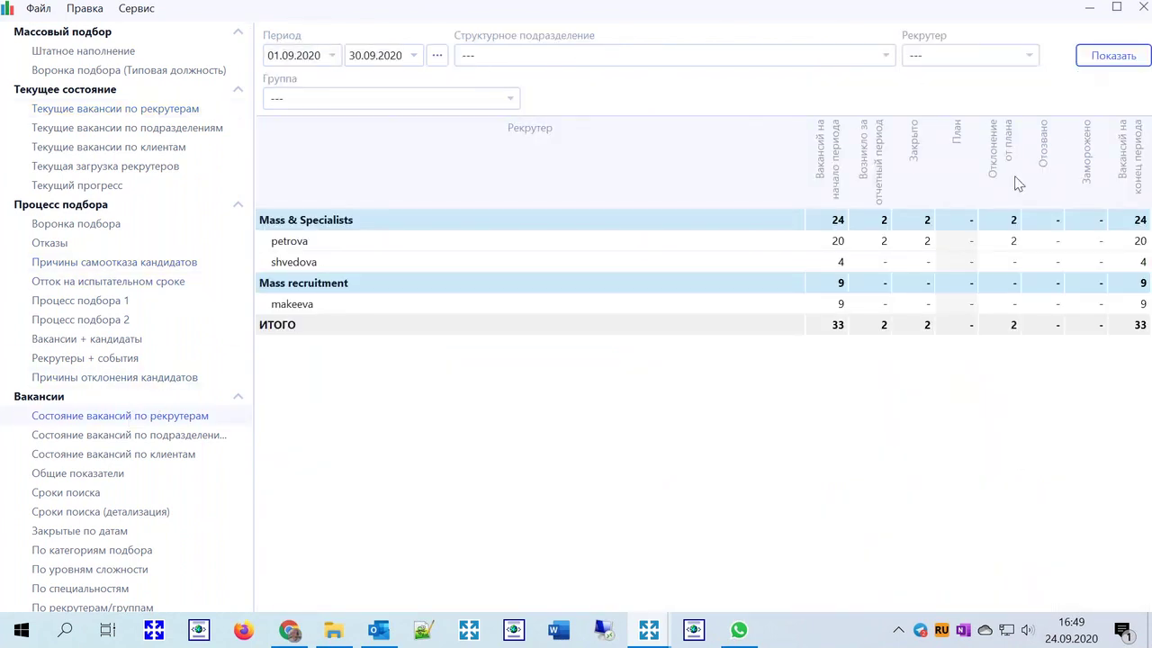
left_click(836, 326)
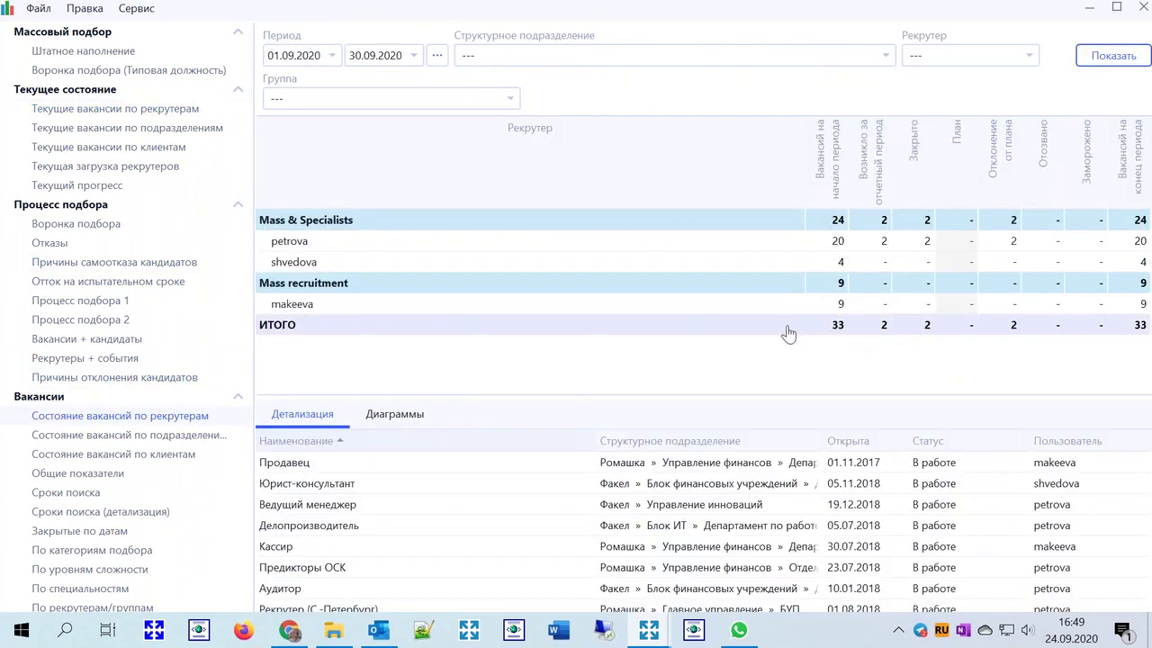
Show the report's charts and open the diagram in the web browser
left_click(400, 414)
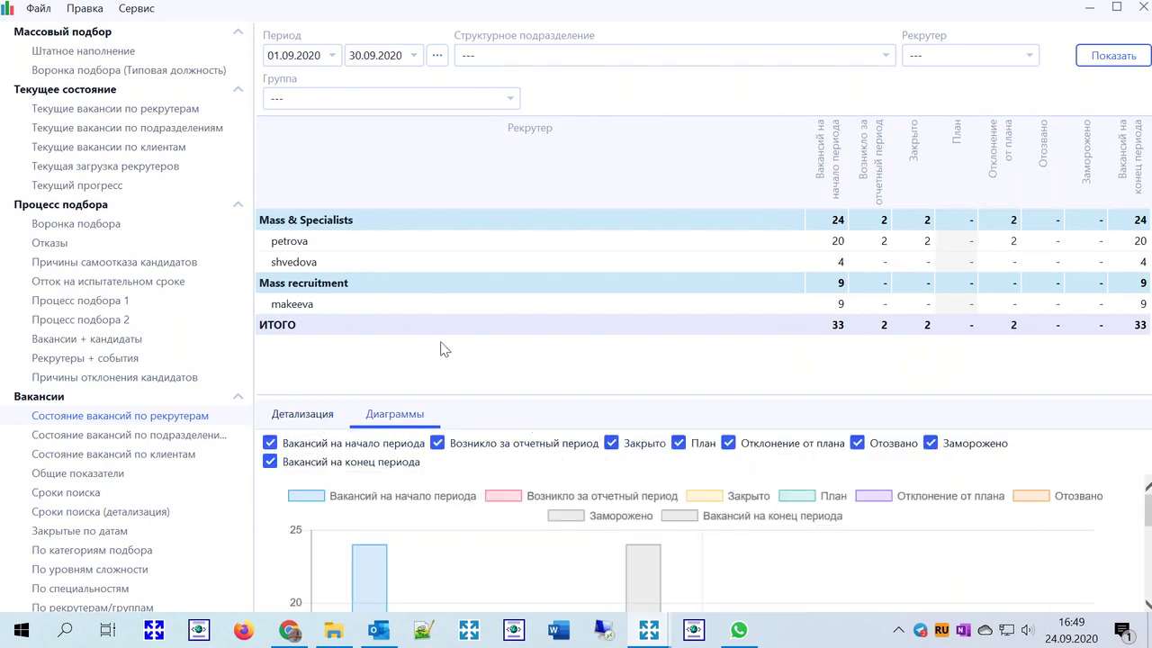
left_click(142, 9)
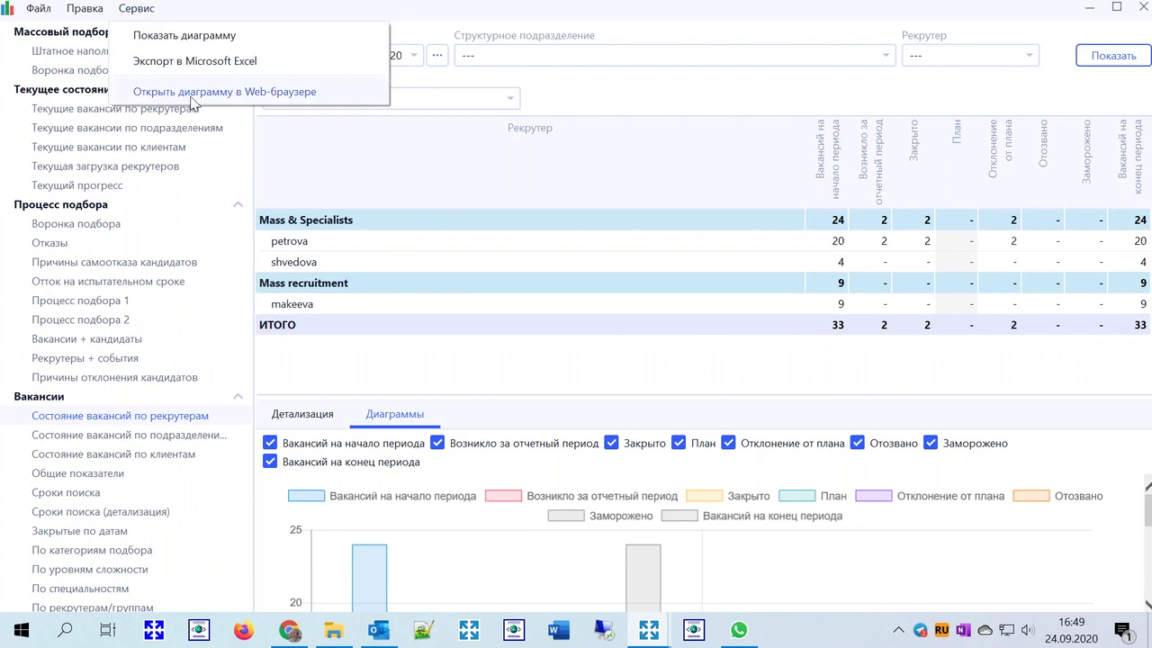
left_click(250, 92)
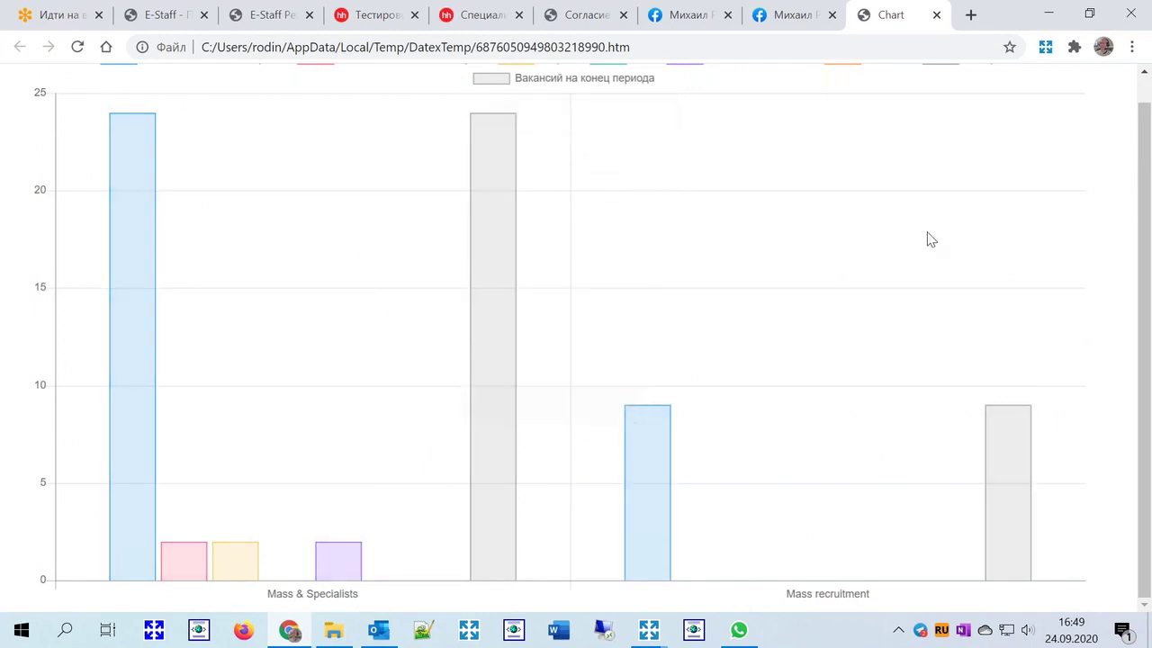
Close the E-Staff reports window and bring up the e-staff.ru website in the web browser
left_click(1047, 15)
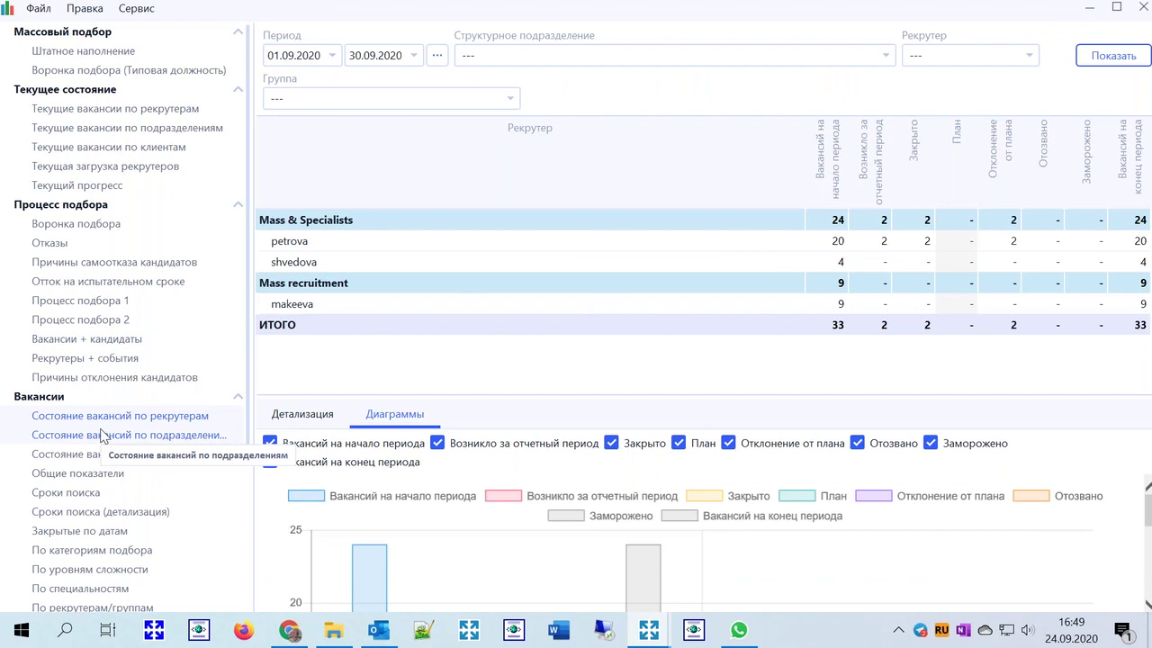
left_click(1142, 8)
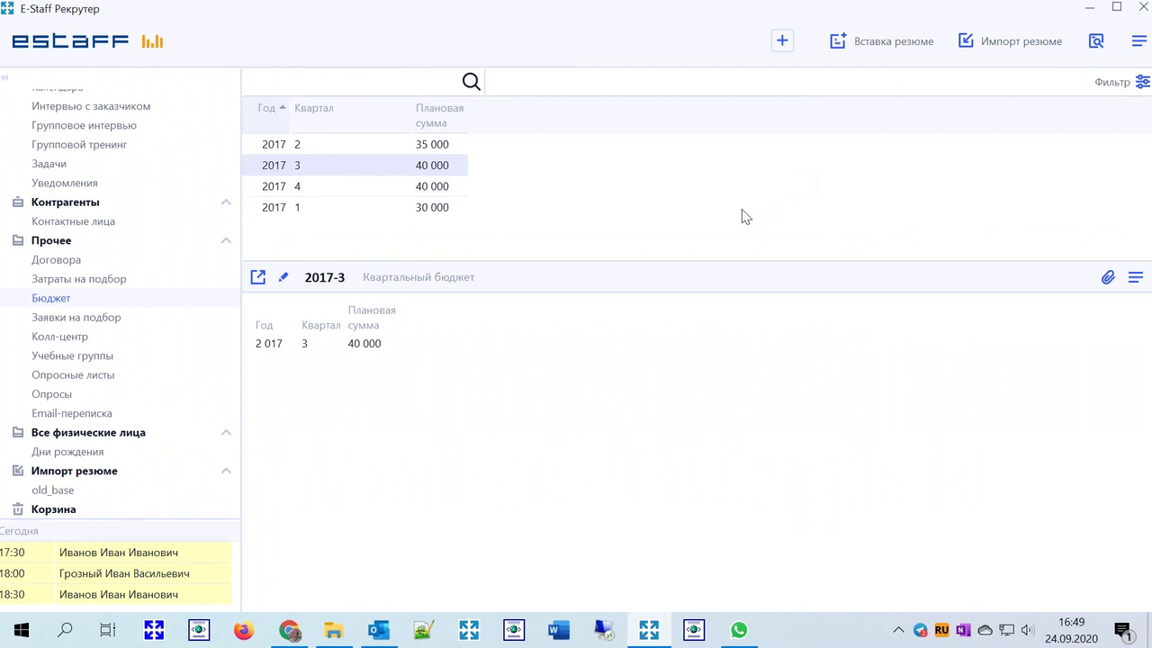
left_click(290, 631)
left_click(254, 14)
left_click(196, 16)
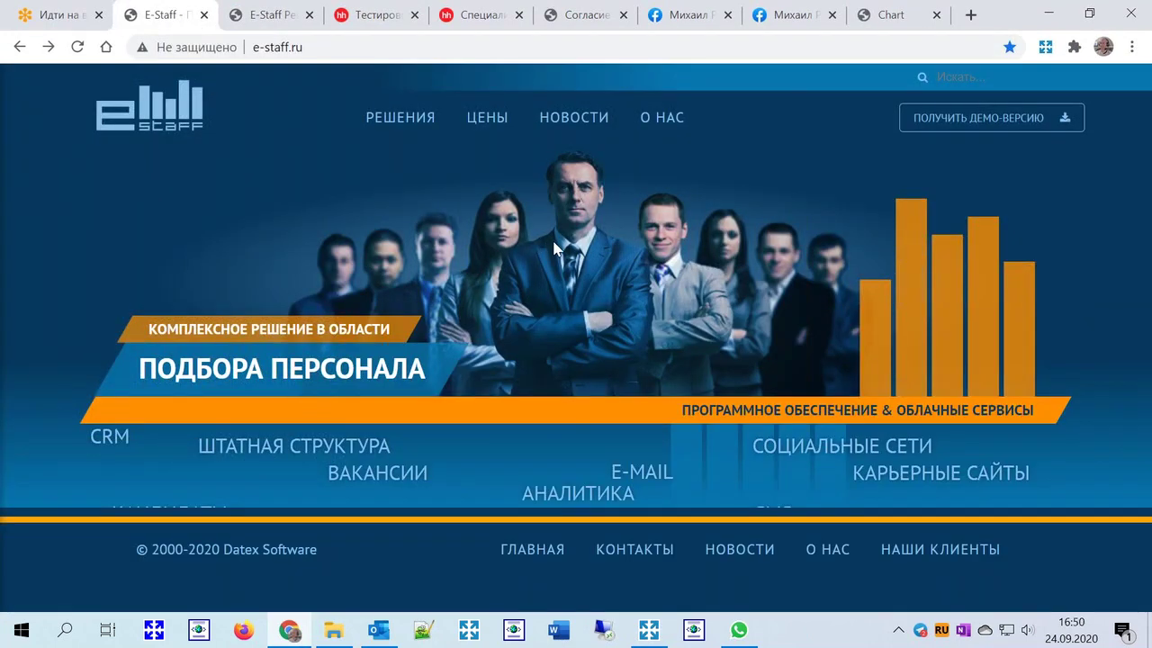
Download the Russian-language demo version of E-Staff Рекрутер and open the page with demo downloads in other interface languages
left_click(990, 126)
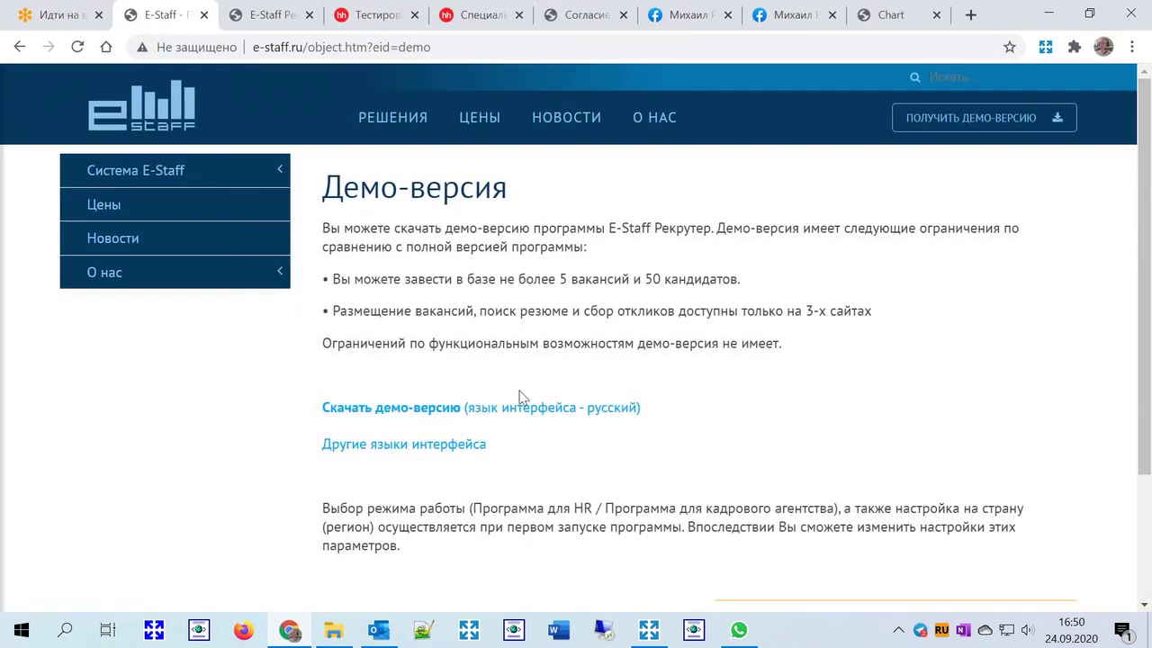
left_click(453, 410)
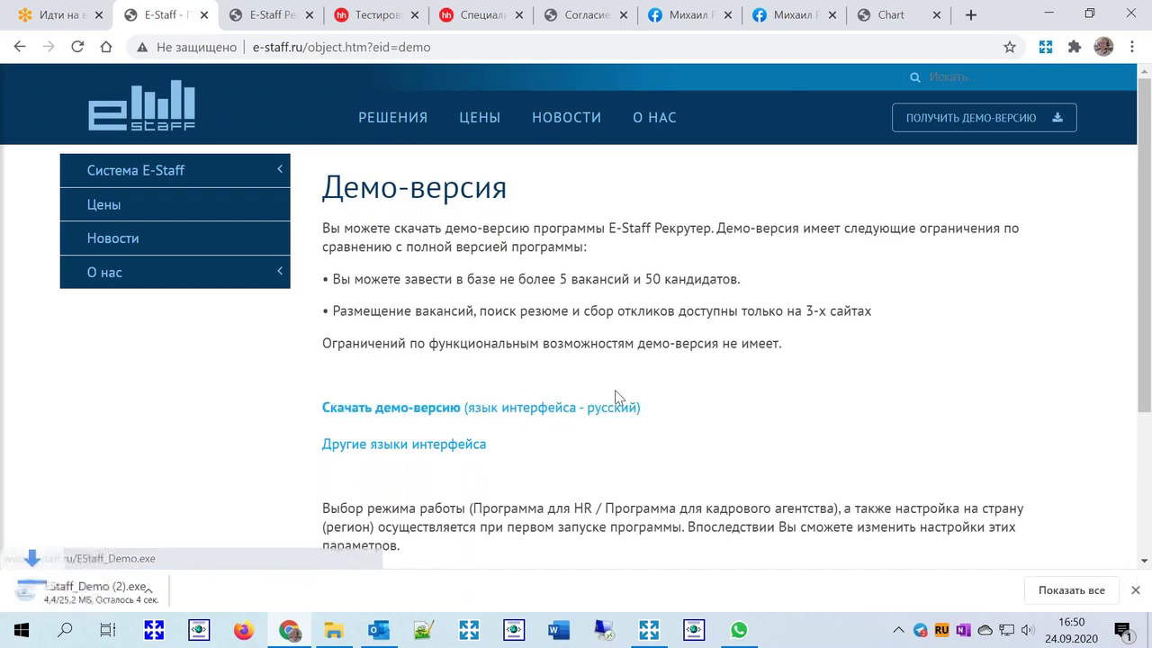
left_click(452, 443)
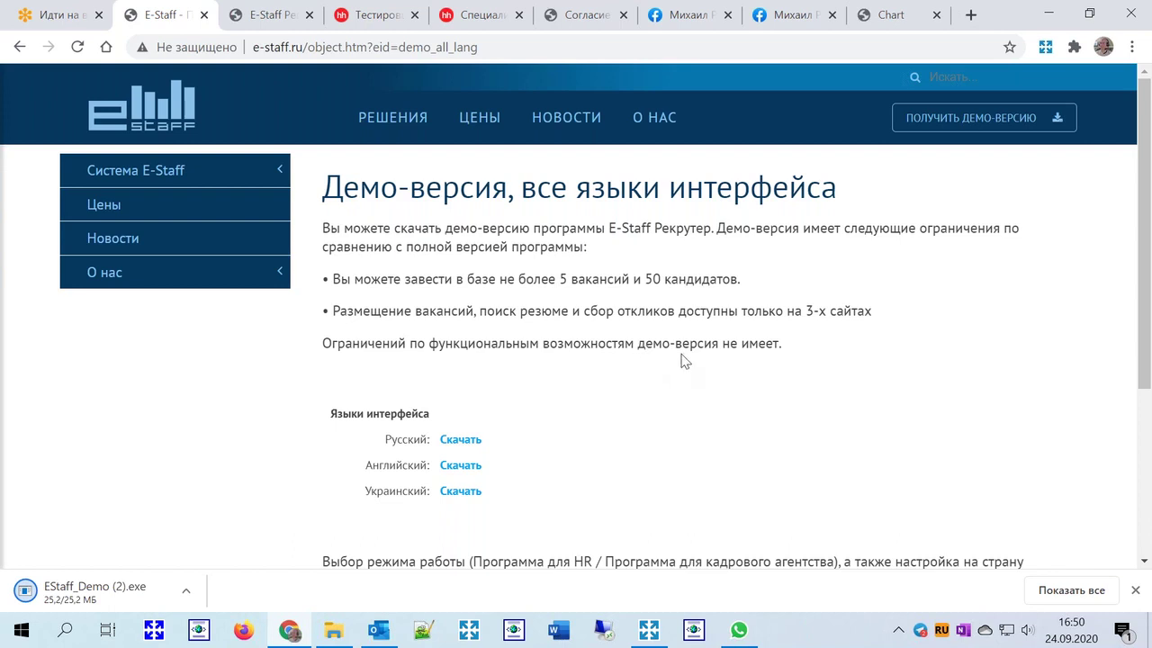
Open the site's price list and examine licence and support costs for the base, Internet, mass recruitment and manager interface modules
left_click(479, 119)
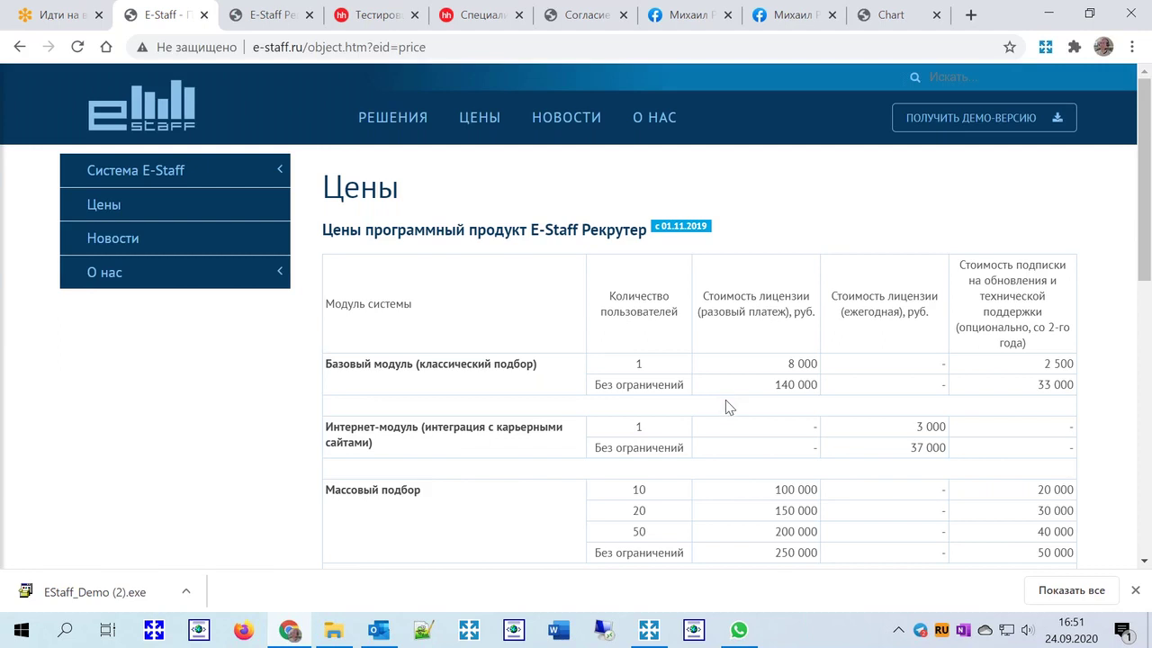
scroll(726, 399, "down", 1)
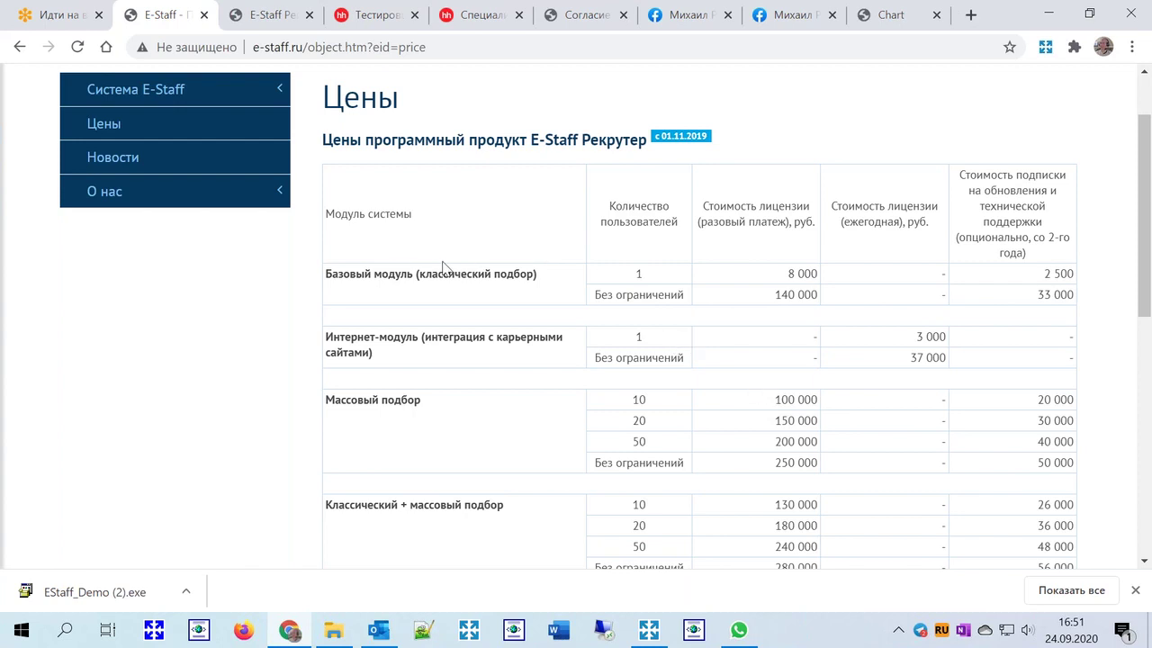
left_click_drag(332, 277, 557, 282)
scroll(555, 282, "down", 1)
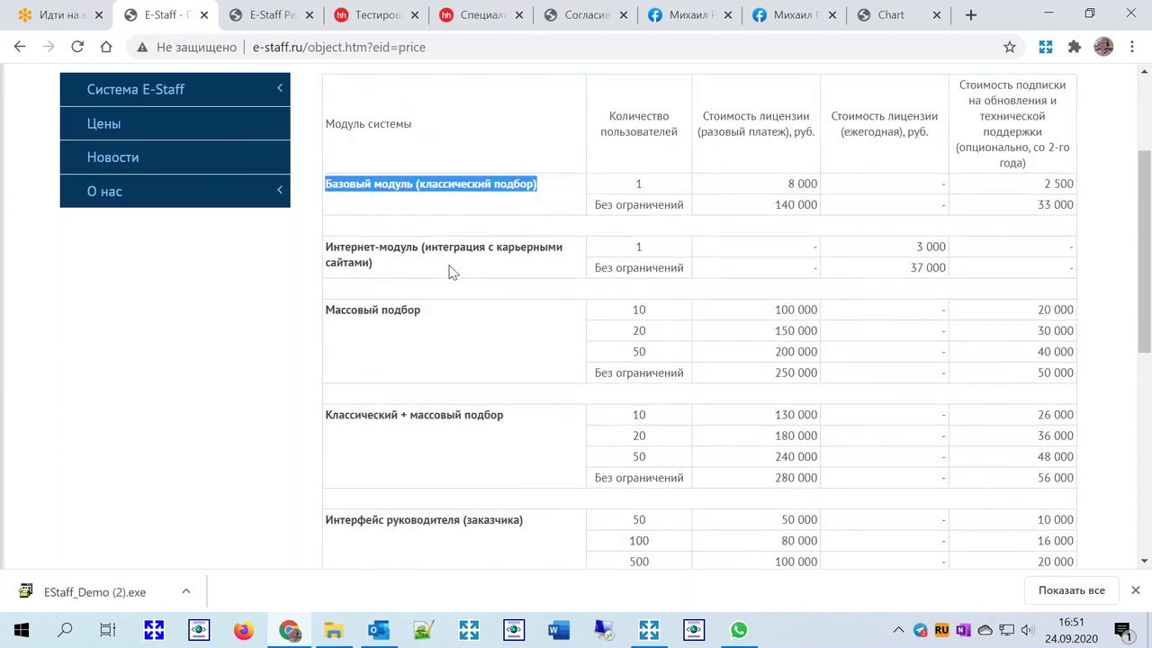
left_click(535, 276)
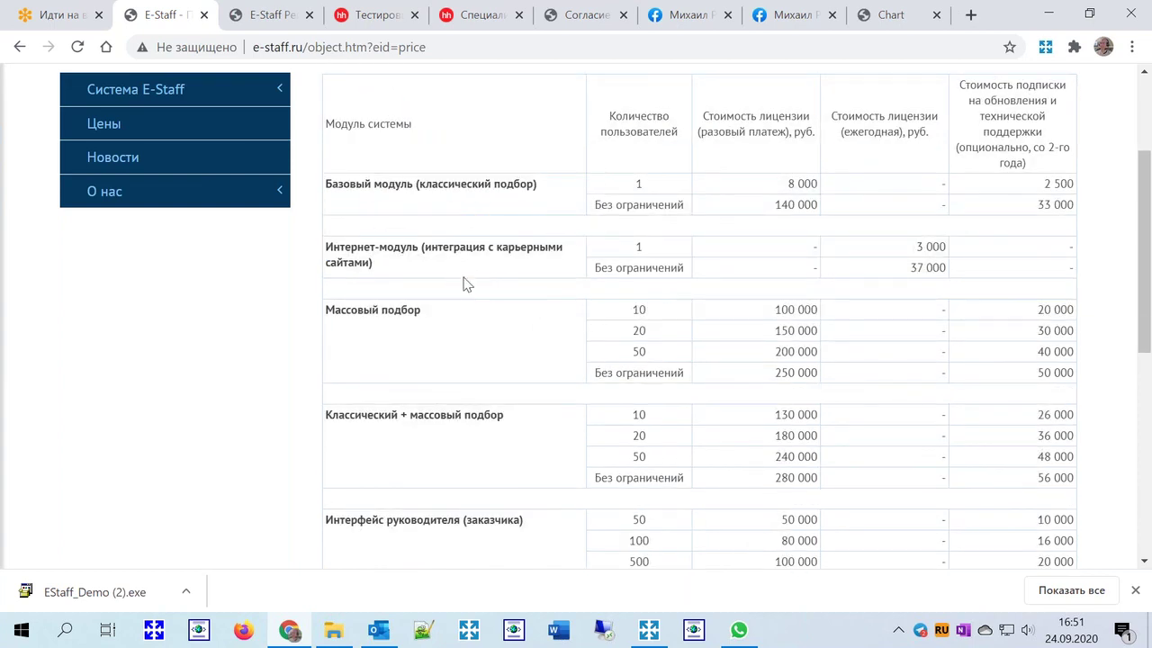
left_click_drag(327, 249, 421, 249)
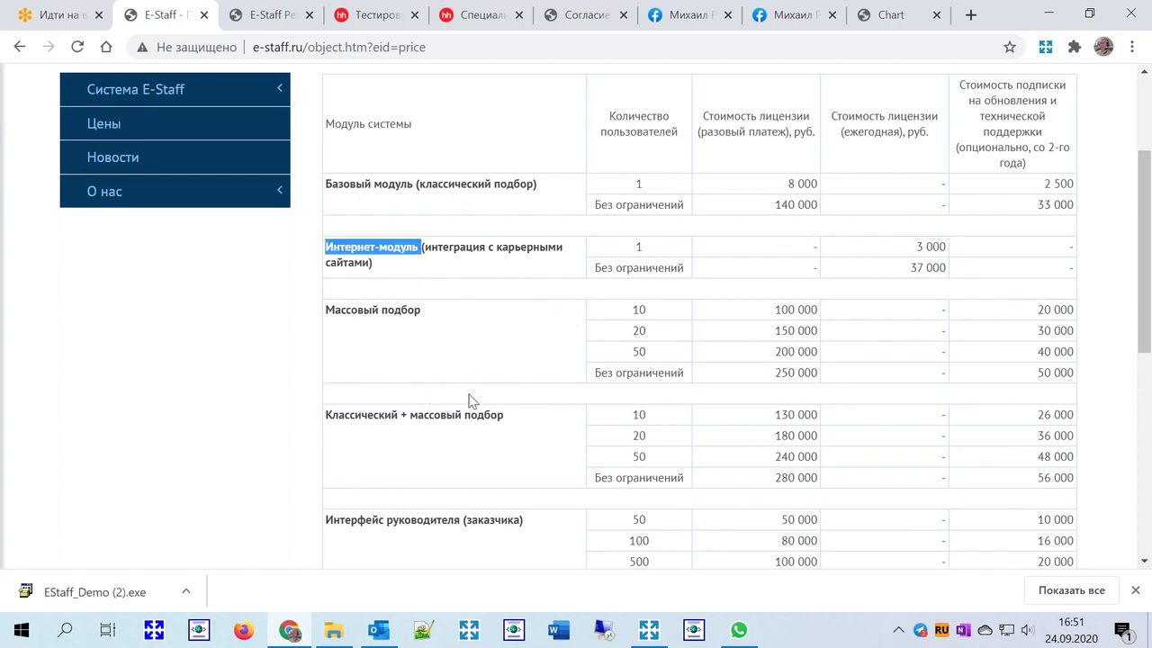
scroll(471, 399, "down", 2)
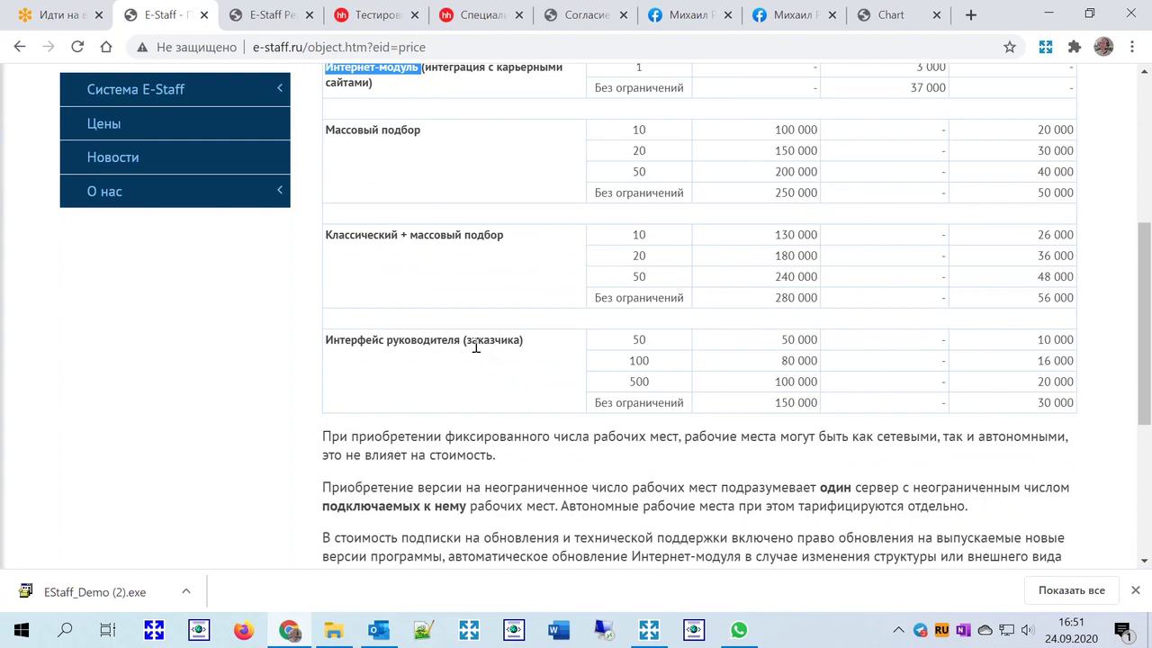
scroll(476, 346, "up", 1)
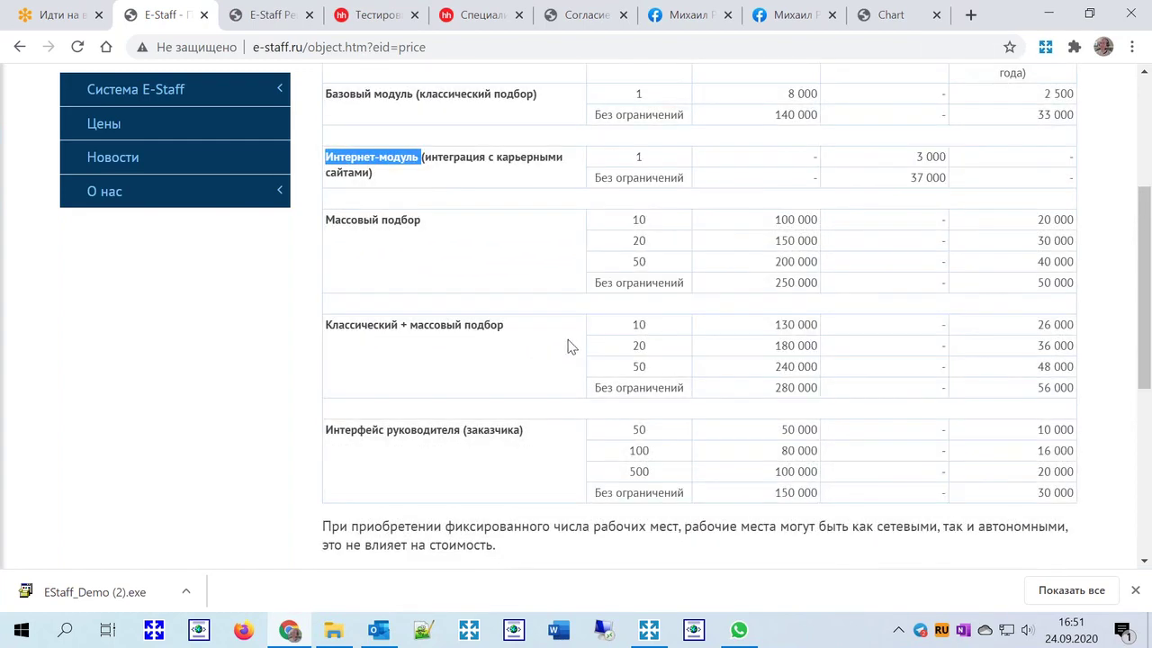
scroll(568, 347, "up", 1)
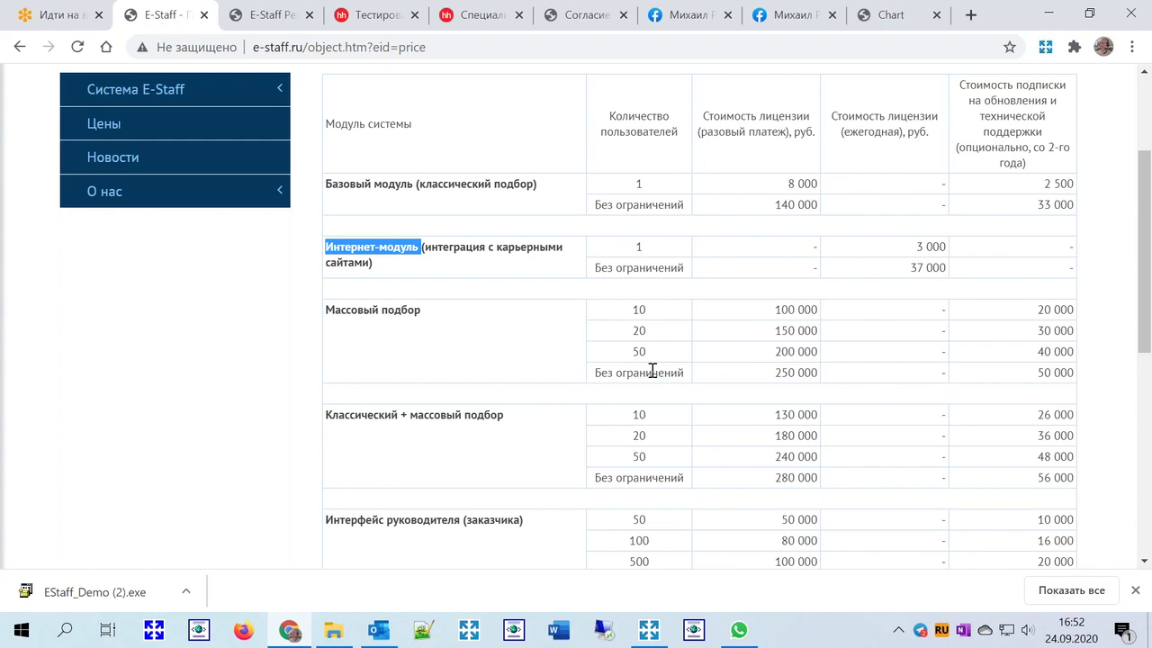
Return to E-Staff Рекрутер, list all candidates and view the card of the candidate who responded to the Секретарь-референт vacancy
left_click(1052, 16)
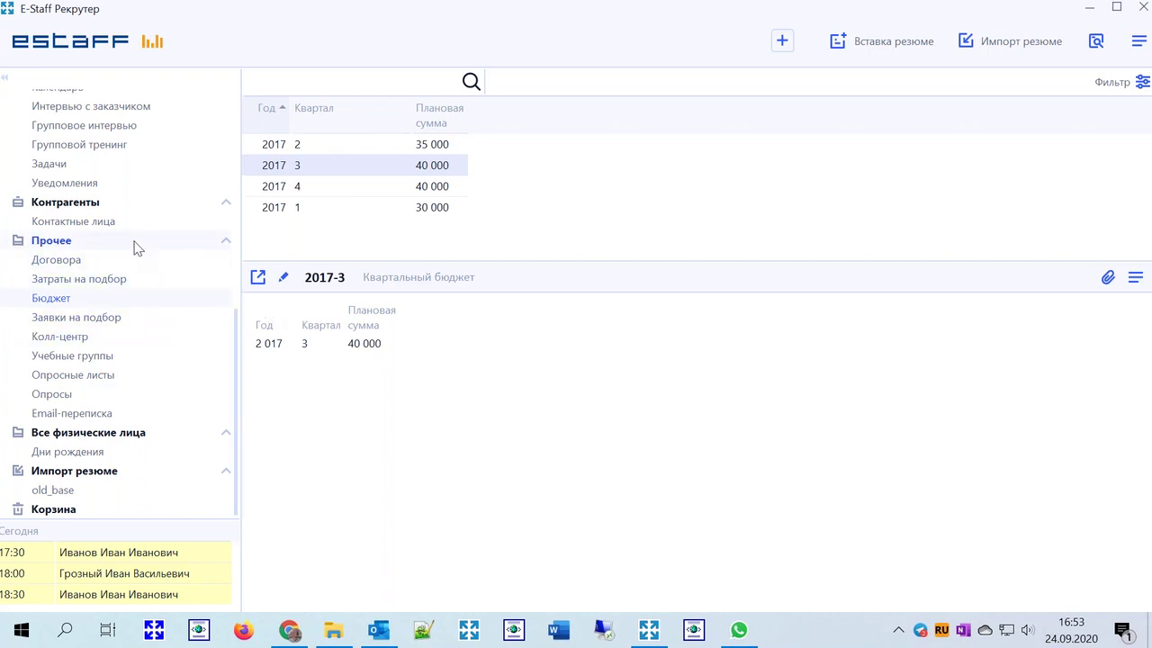
scroll(133, 247, "up", 7)
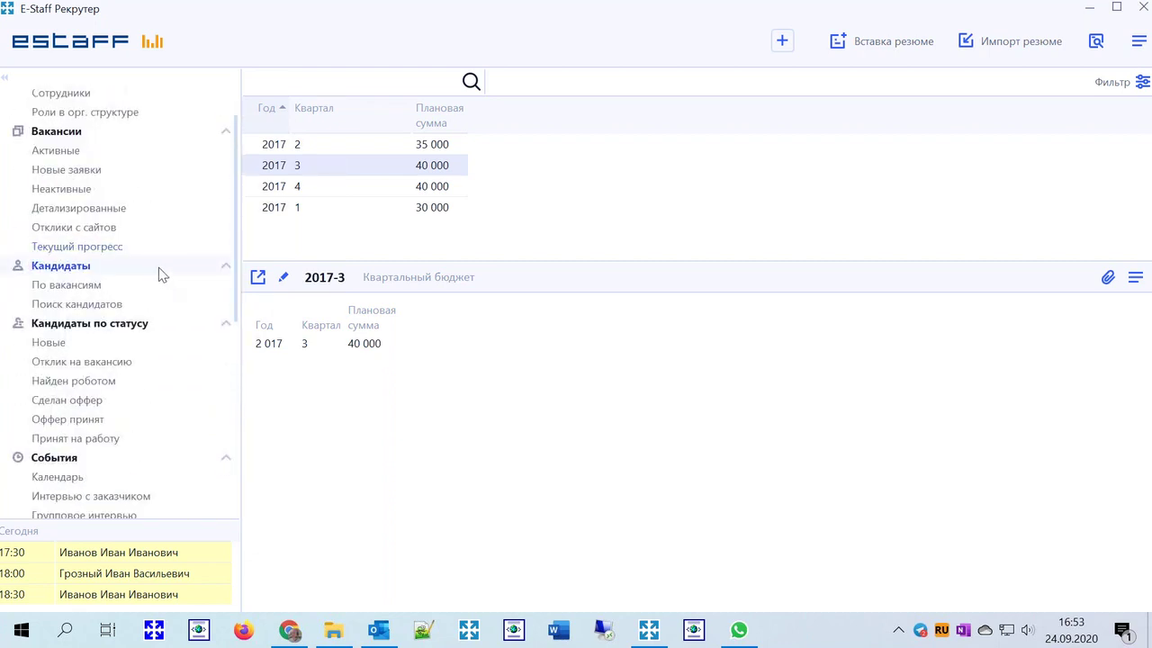
left_click(63, 270)
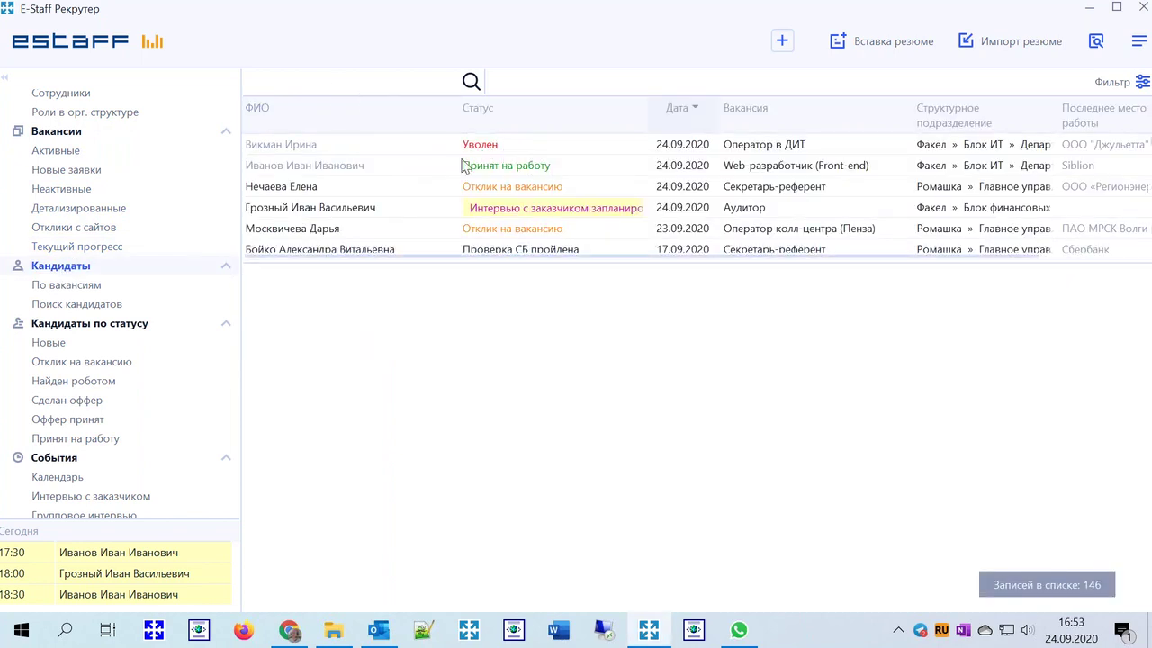
left_click(350, 85)
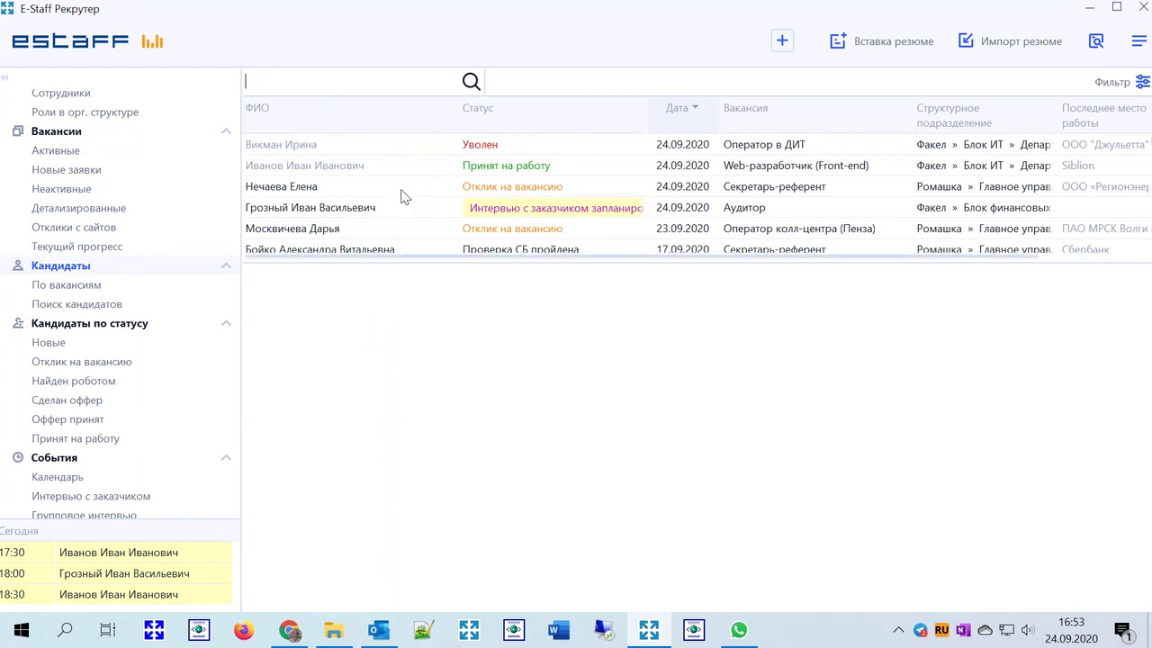
left_click(404, 191)
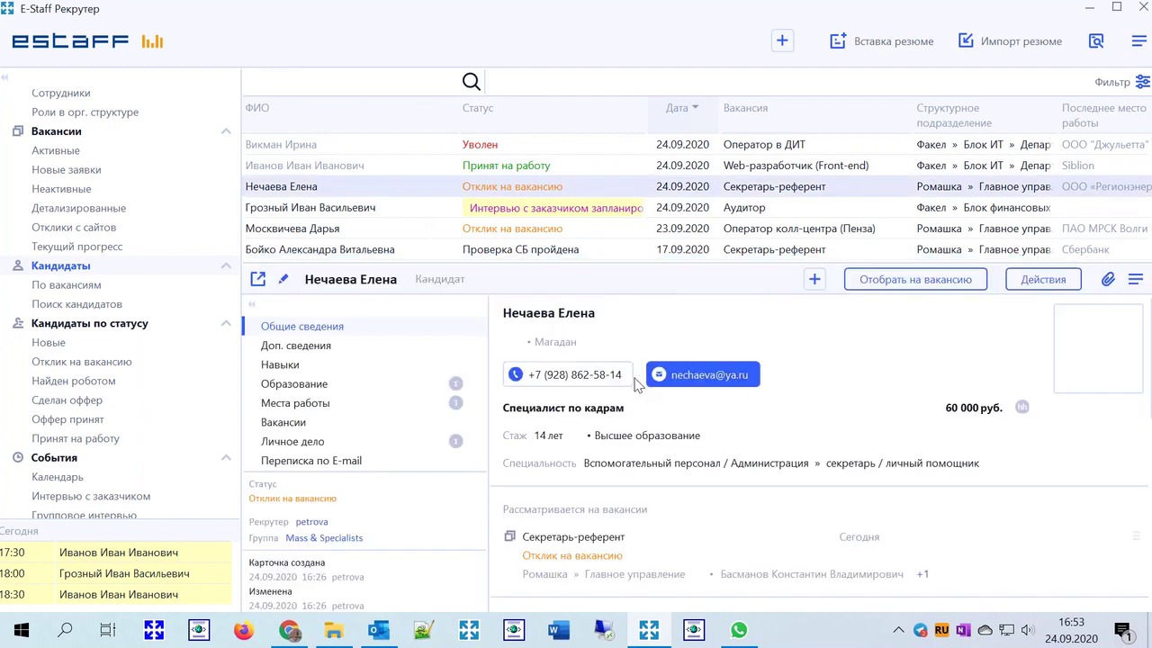
double_click(390, 189)
left_click(1143, 82)
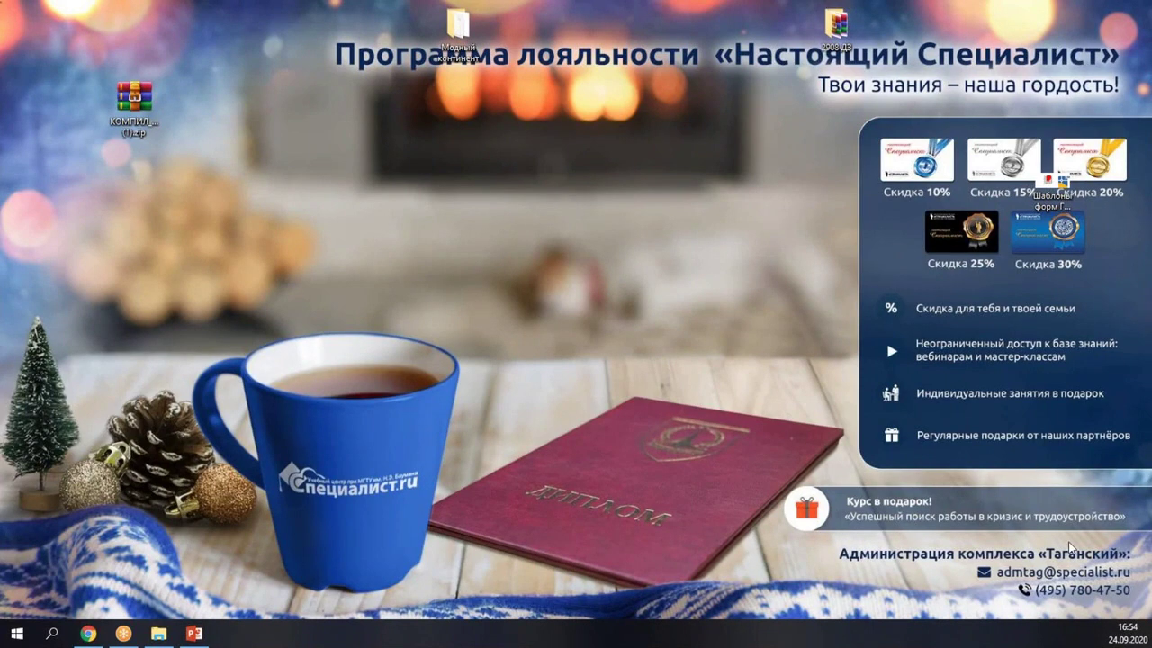
Switch to the PowerPoint slide show and reveal «Ваши вопросы?» on the webinar recording slide
left_click(194, 633)
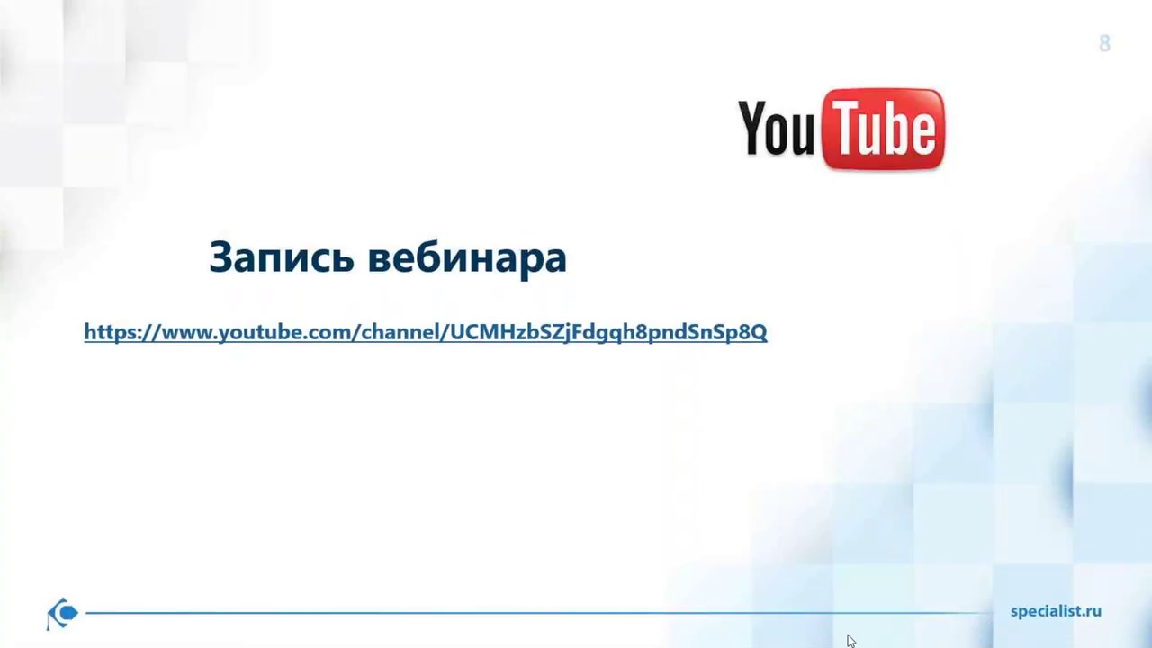
left_click(753, 581)
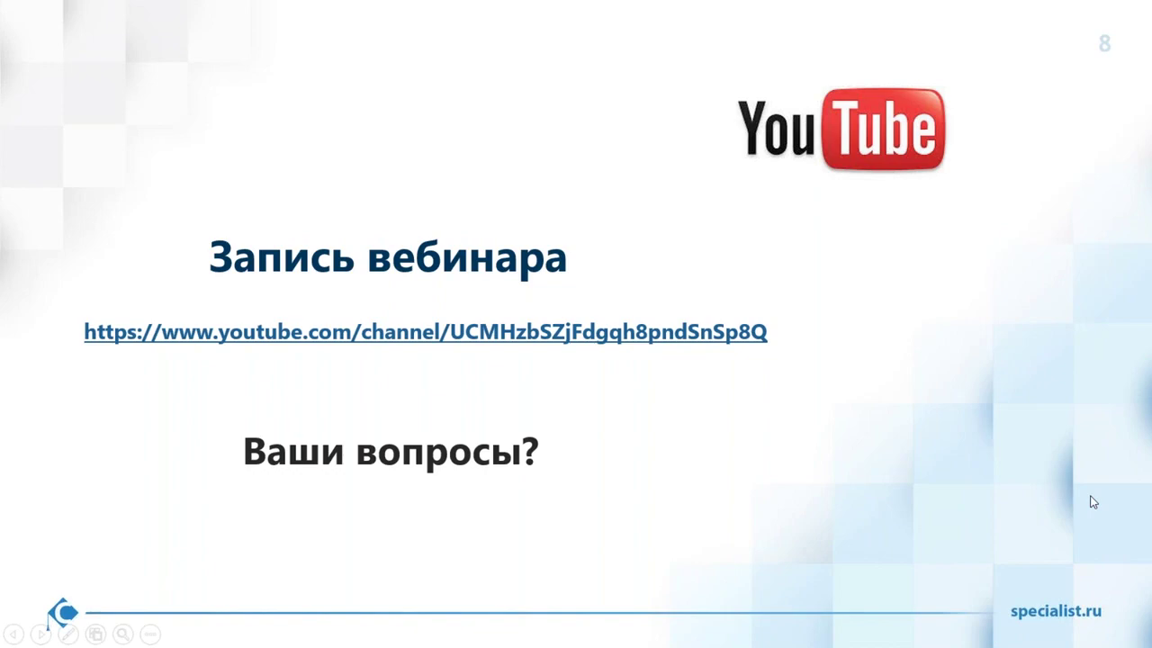
Switch to the browser and view the seminar pages «5 факторов, которые мотивируют команду проекта» and «5 рекомендаций для проведения топ-интервью»
key("alt+Tab")
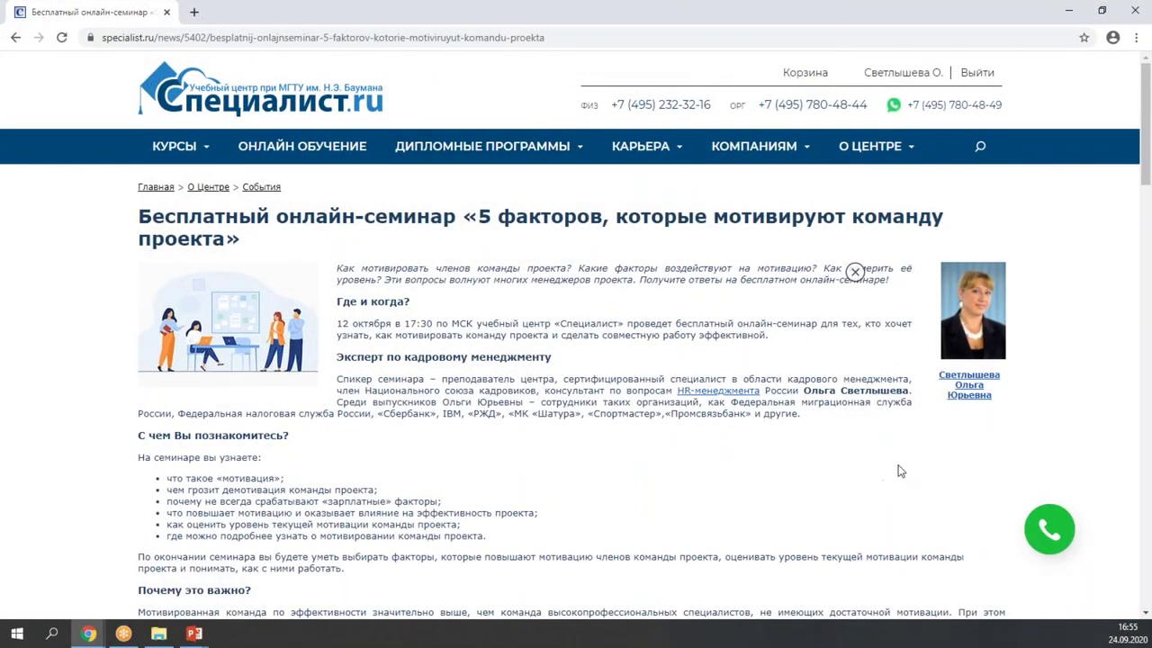
scroll(926, 484, "down", 2)
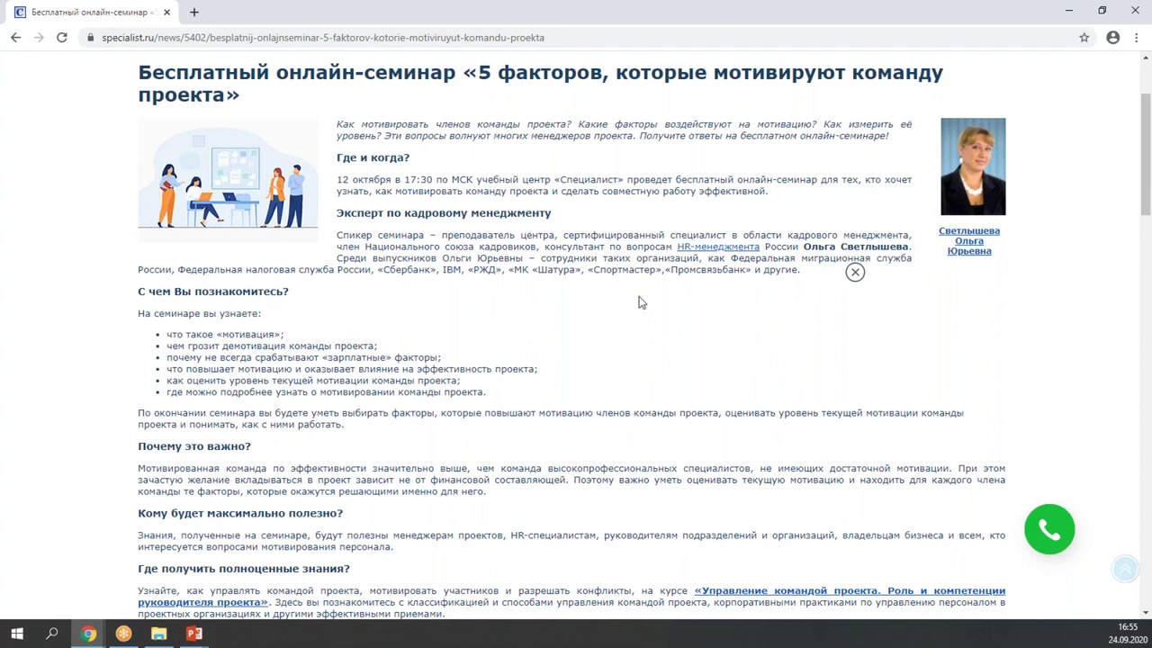
scroll(682, 375, "down", 3)
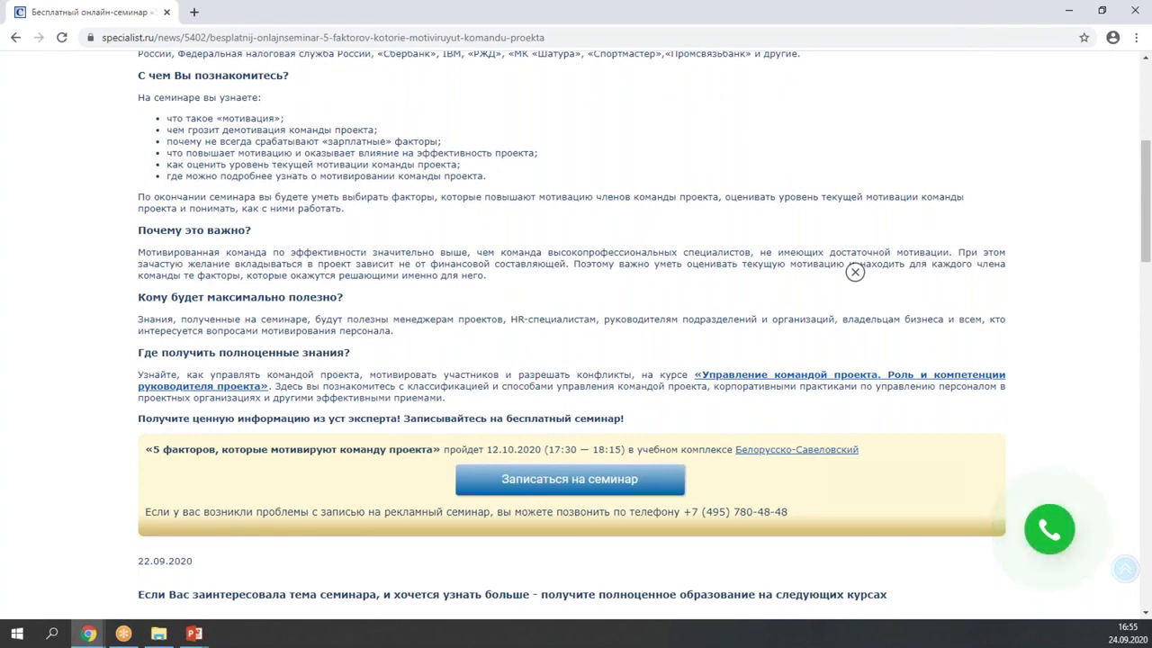
left_click(256, 12)
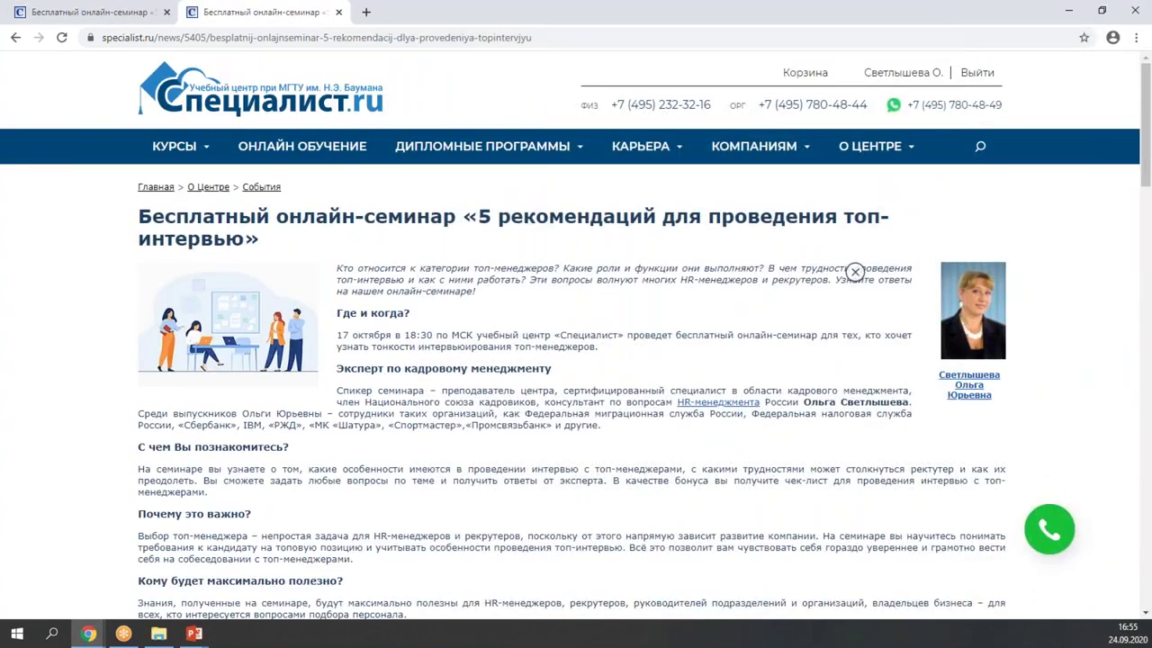